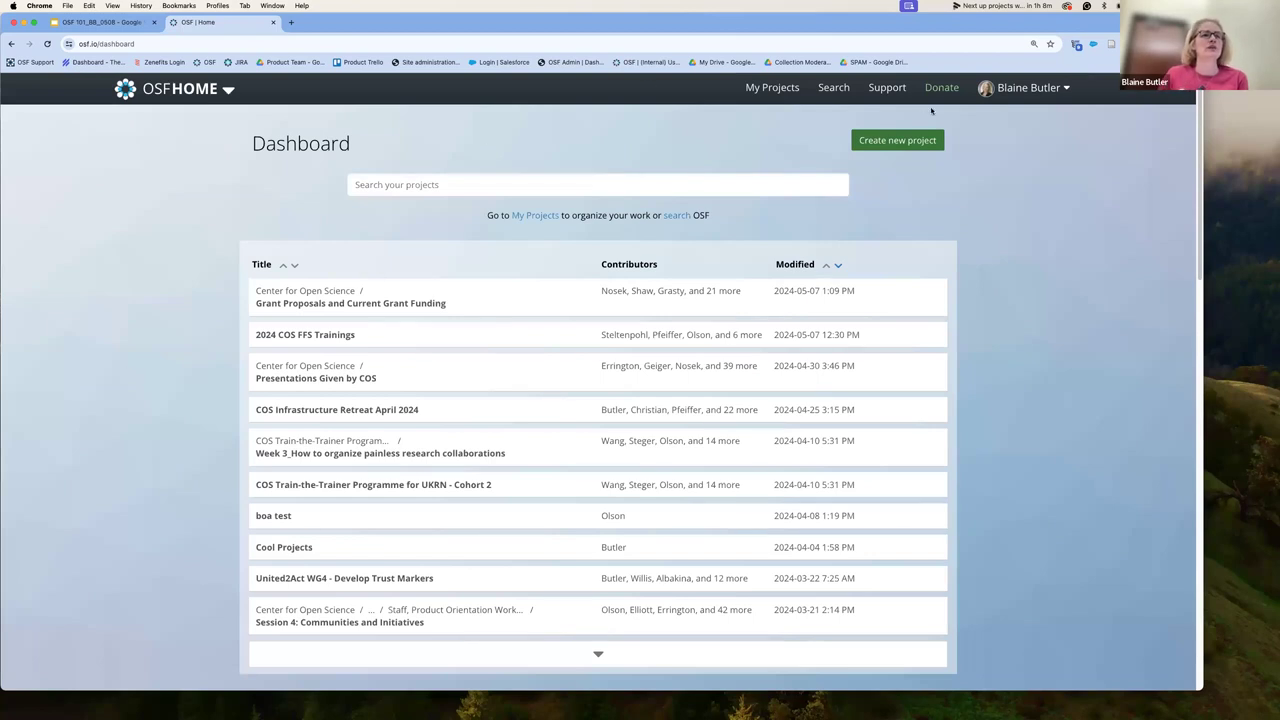
# - Sign out of OSF and go to the OSF Institutions page
pyautogui.click(1067, 89)
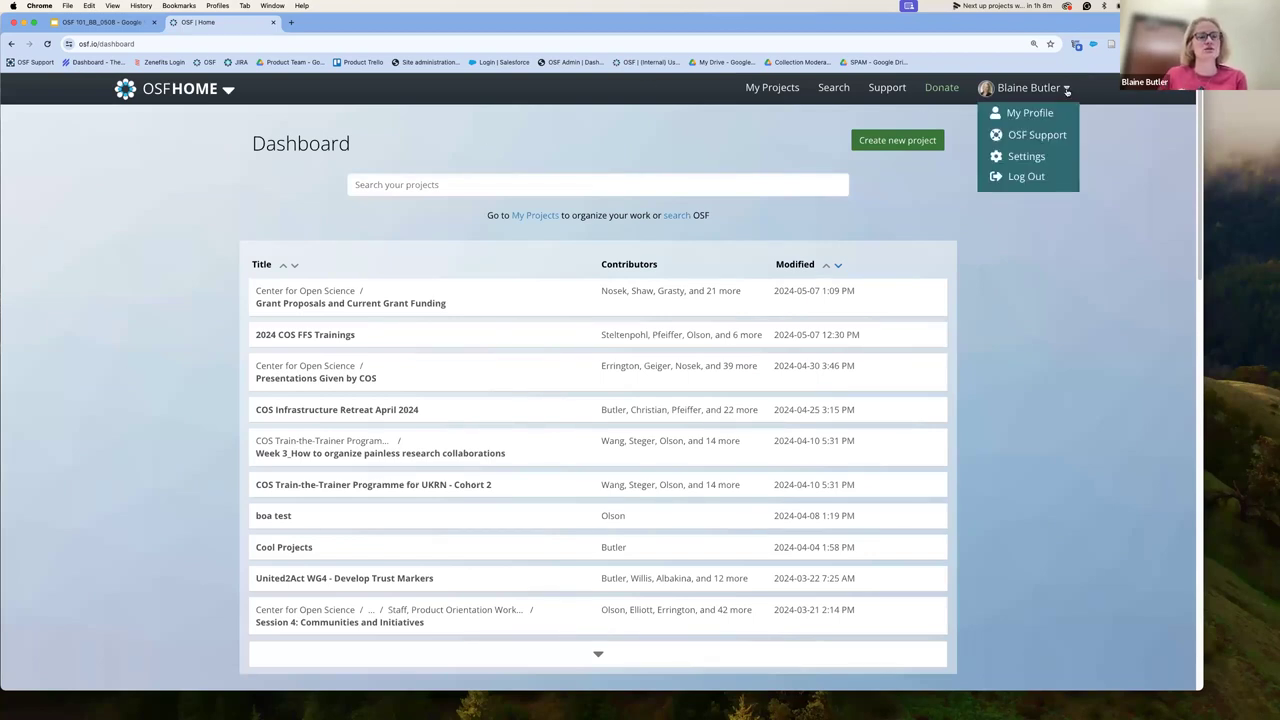
pyautogui.click(1024, 178)
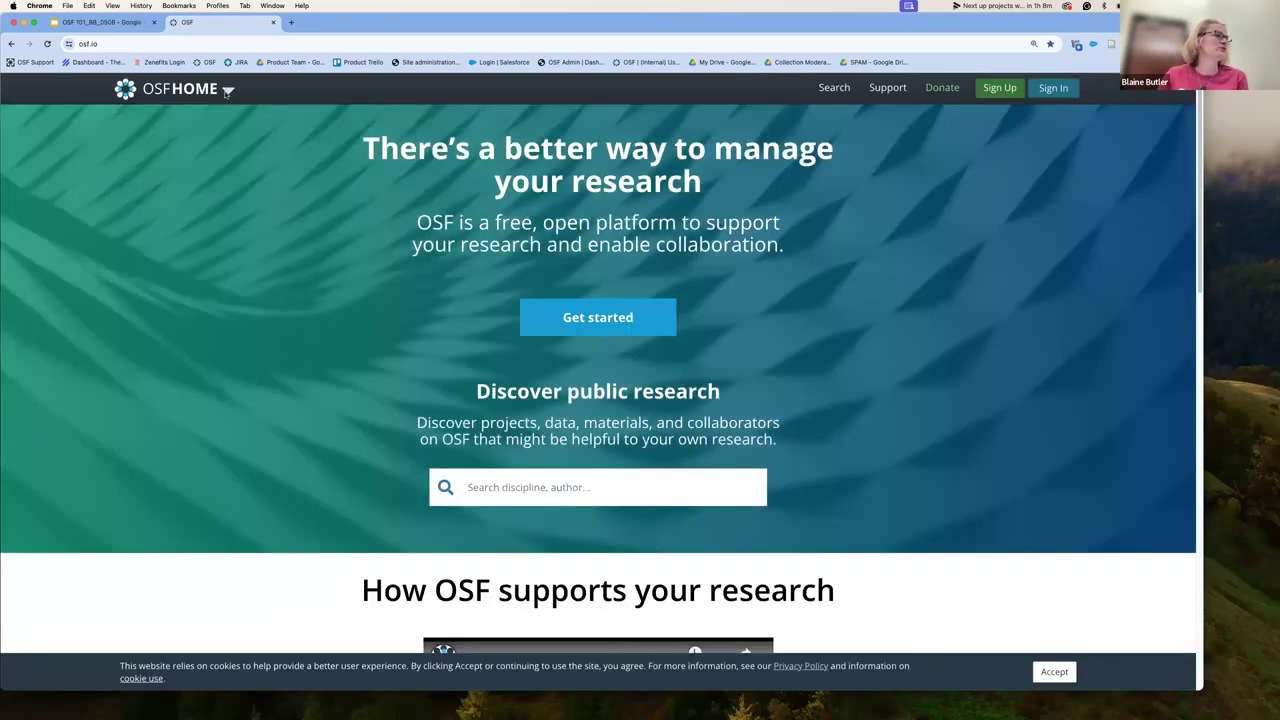
pyautogui.click(227, 93)
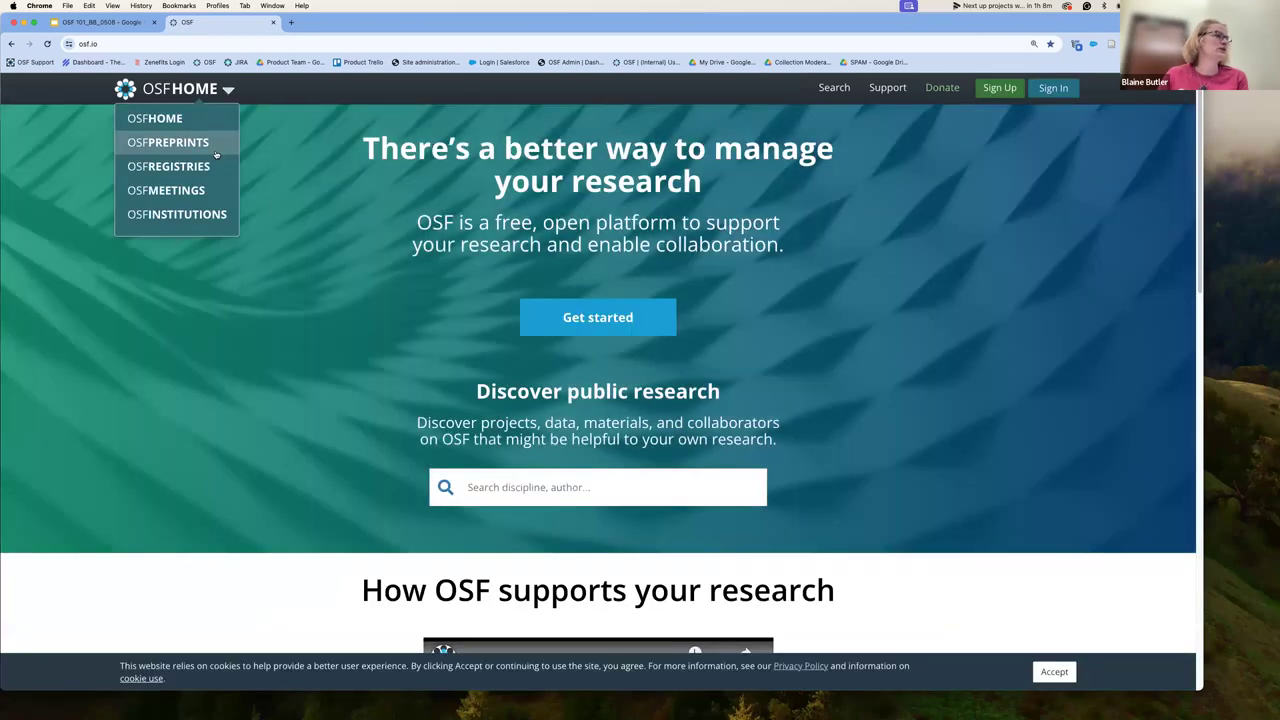
pyautogui.click(203, 216)
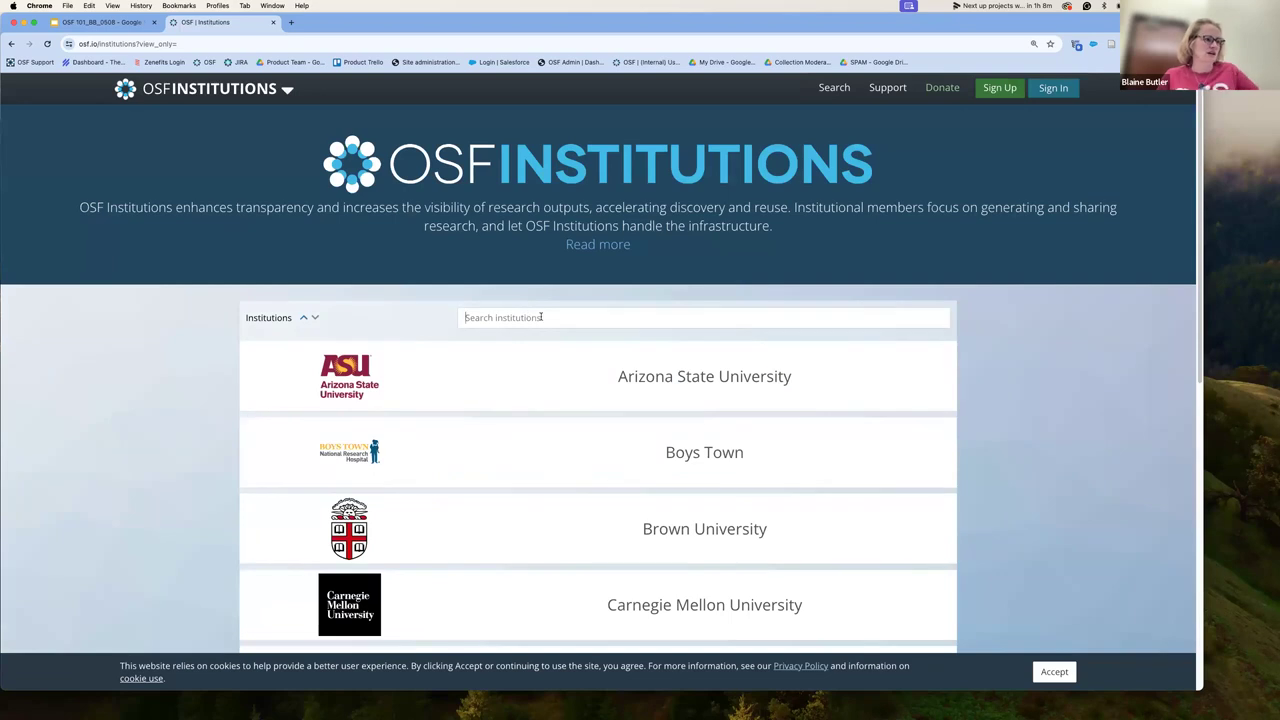
# - Filter institutions by 'Jame', sign back in, and return to the slide deck
pyautogui.click(541, 317)
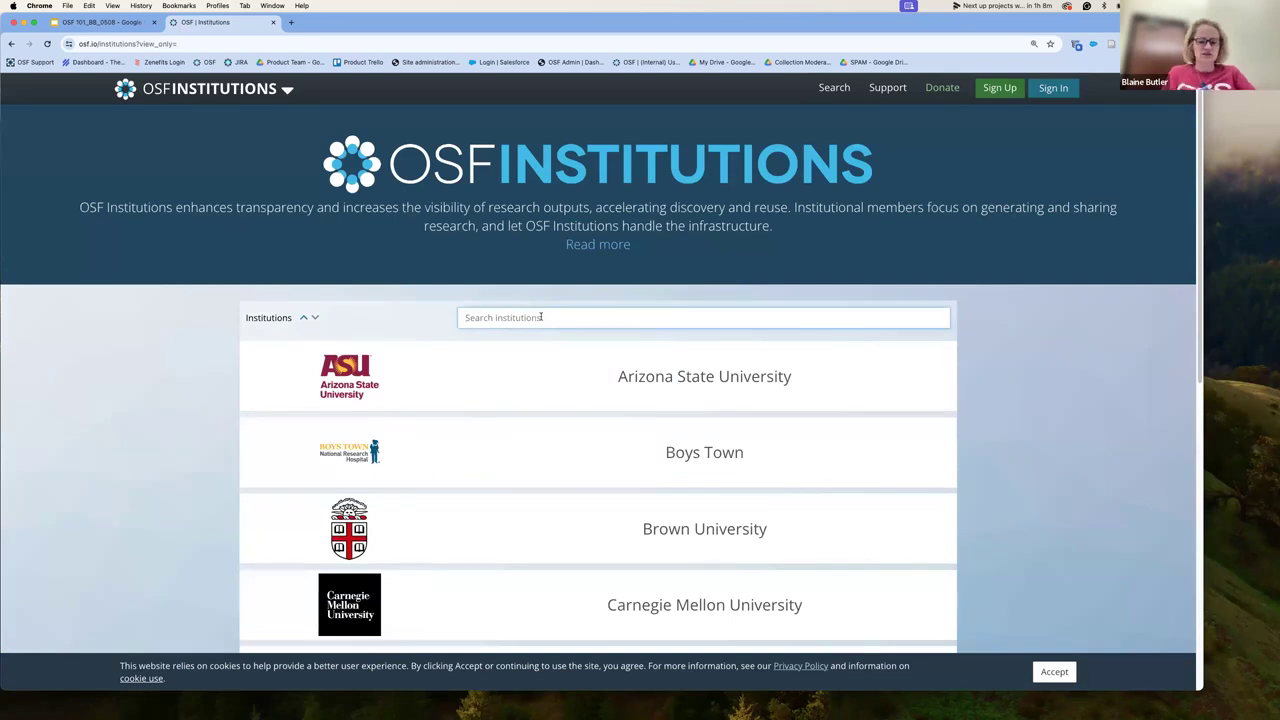
pyautogui.write('Jame')
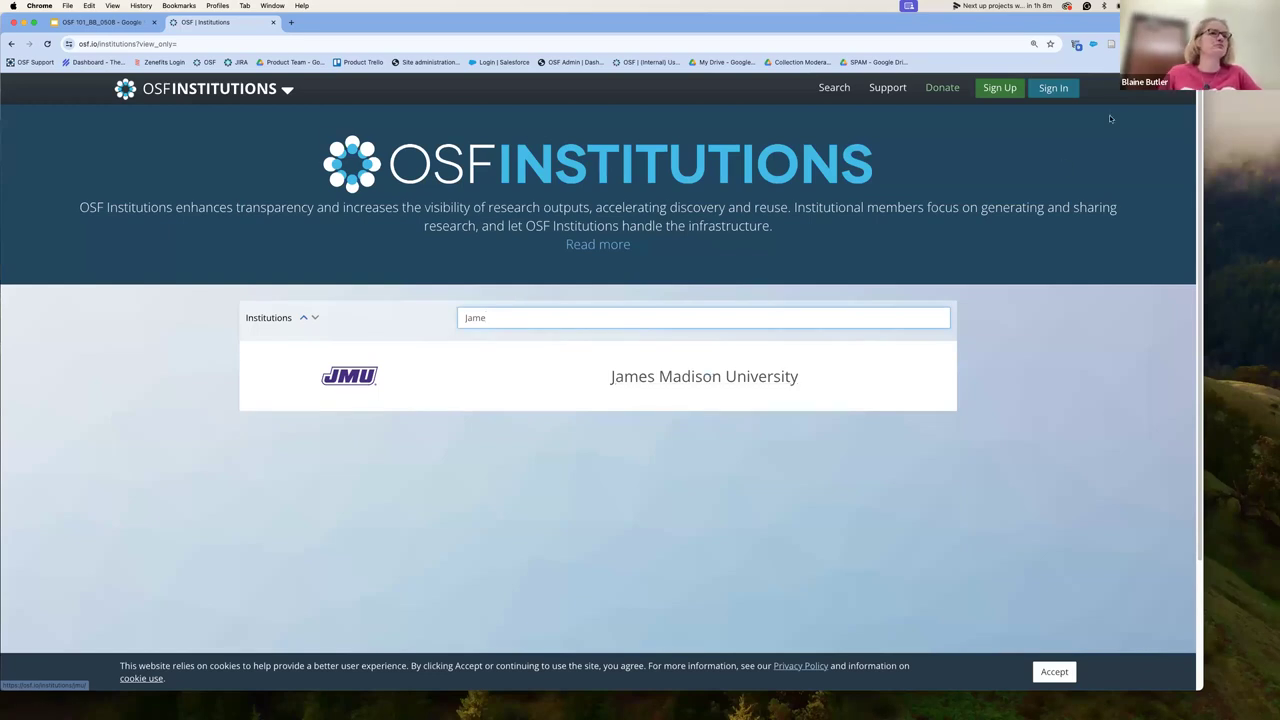
pyautogui.click(1068, 89)
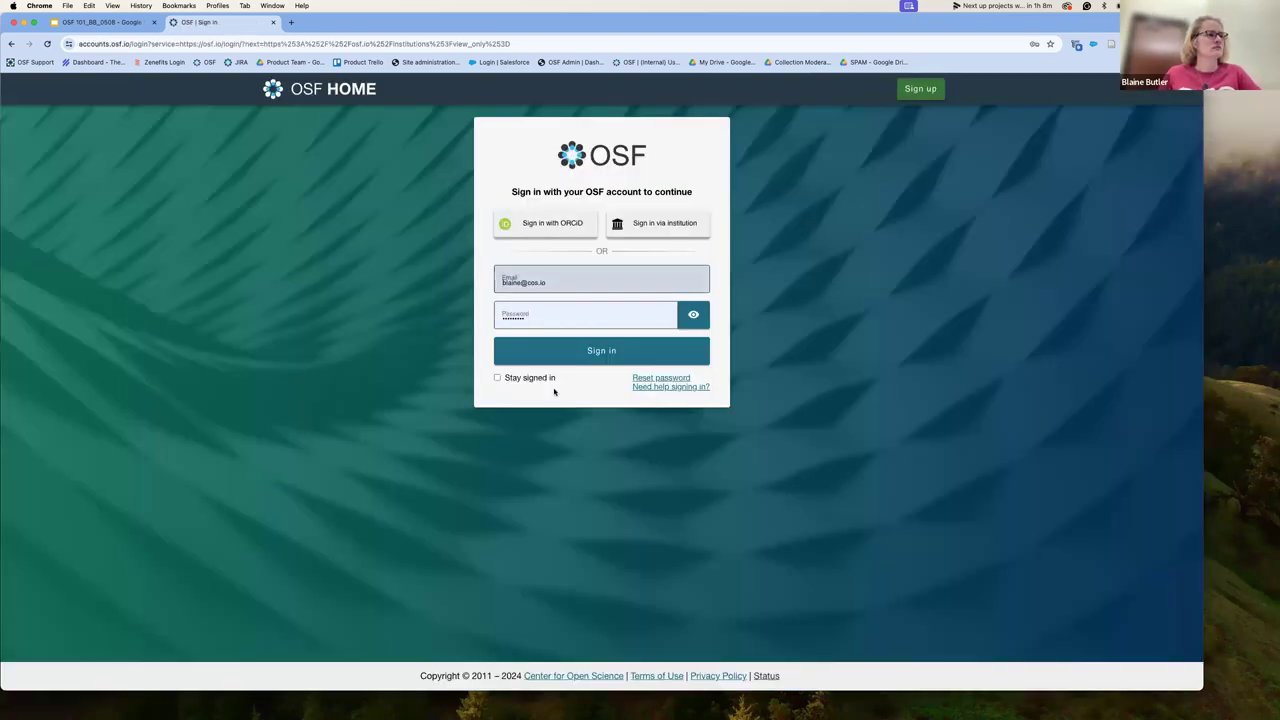
pyautogui.click(576, 356)
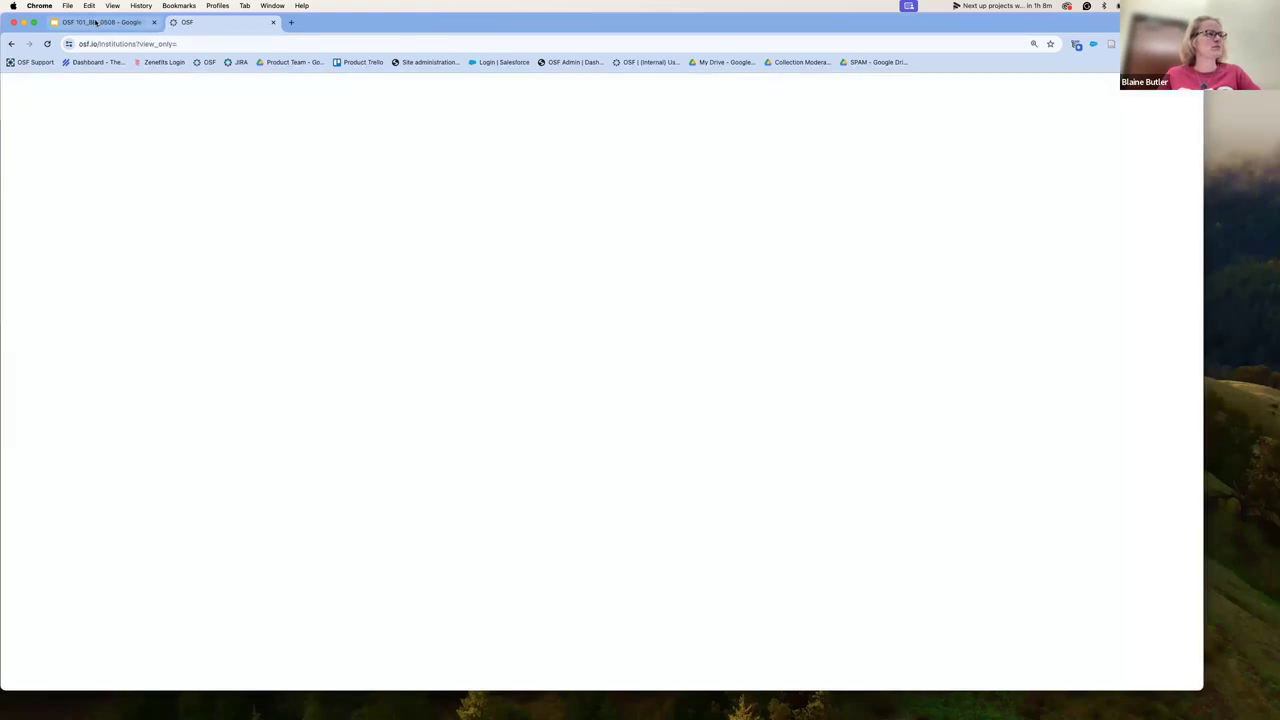
pyautogui.click(95, 21)
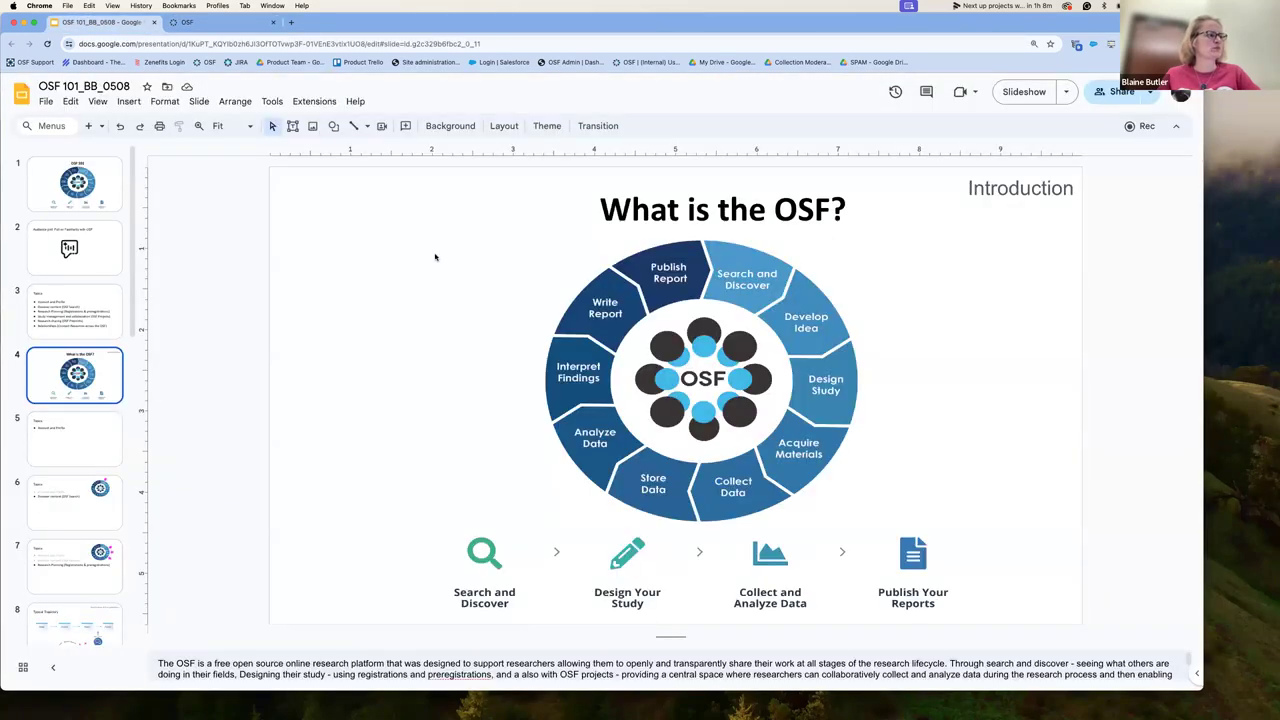
# - Advance two slides to Discover content (OSF Search), then return to OSF Institutions
pyautogui.press('Down')
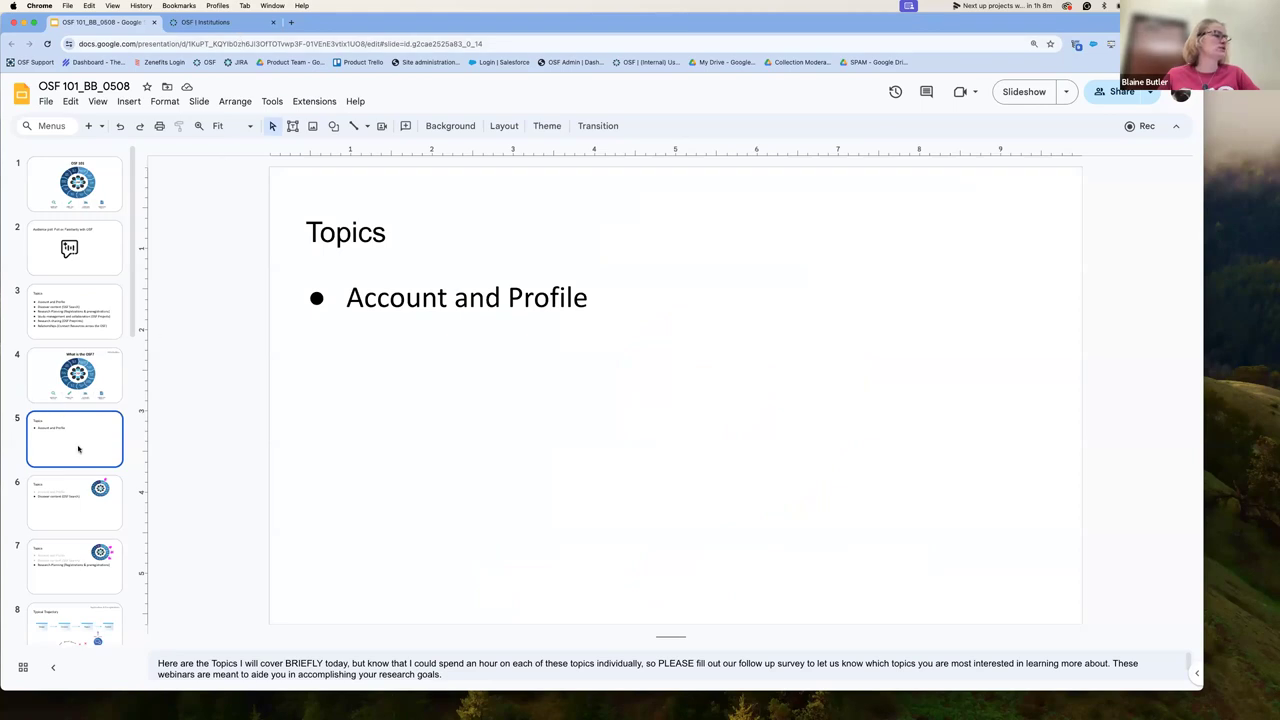
pyautogui.press('Down')
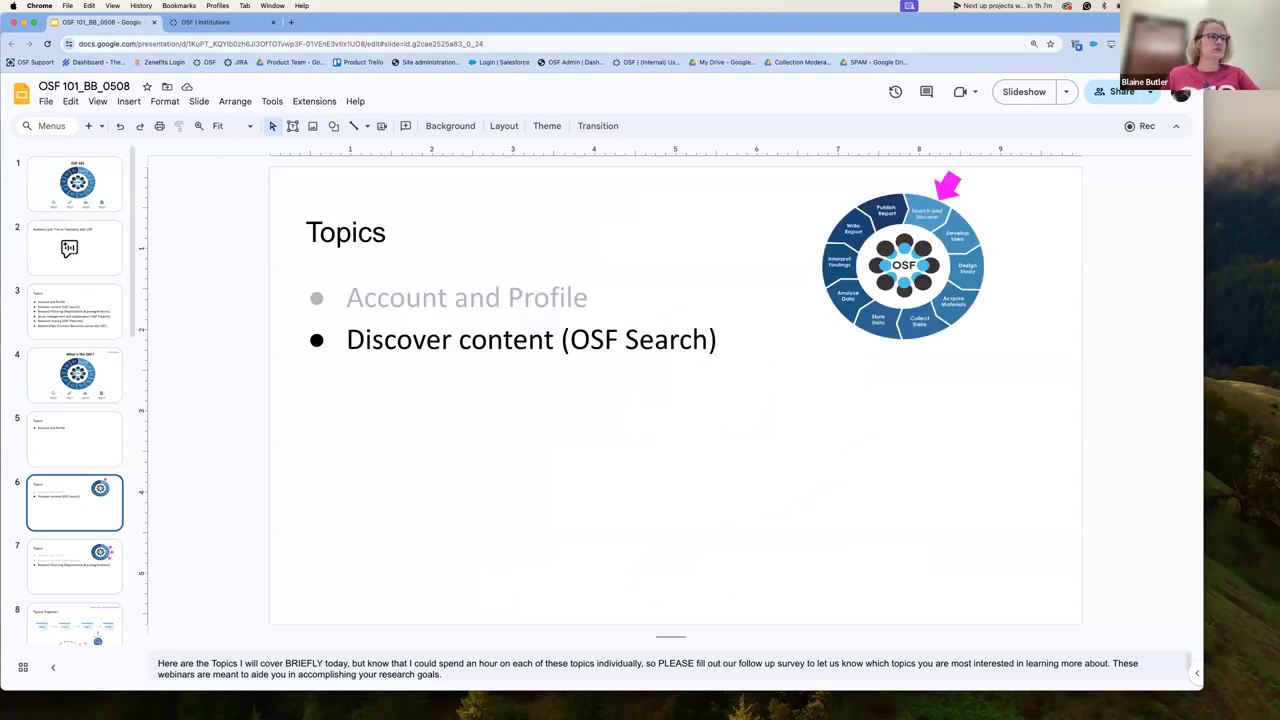
pyautogui.click(196, 23)
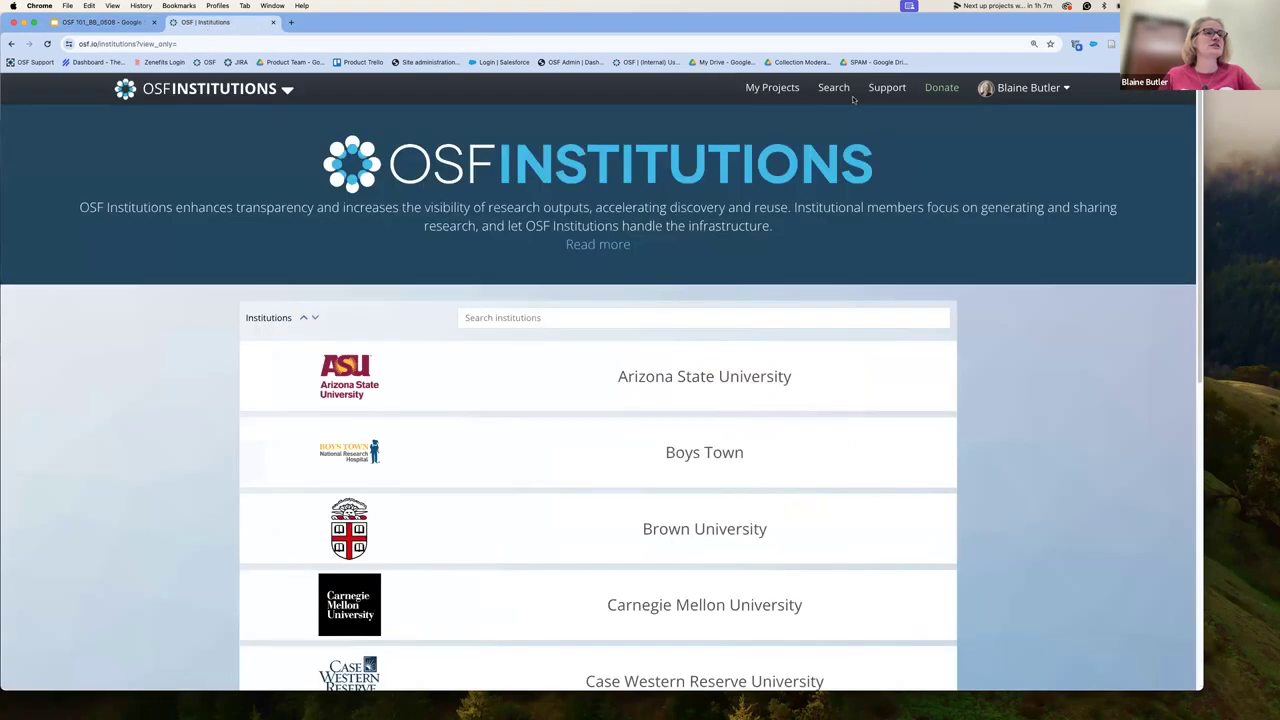
# - Filter OSF project search by funder National Institutes of Health and open 'Geographic pair matching'
pyautogui.click(831, 90)
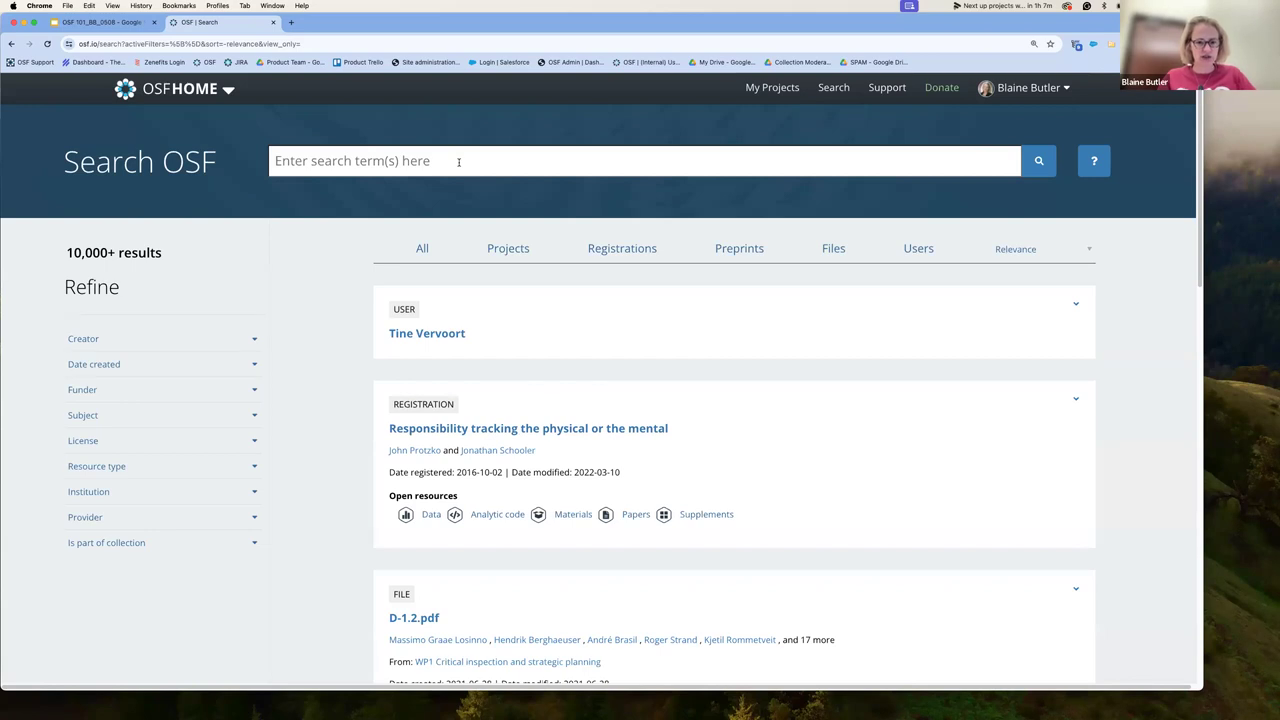
pyautogui.click(500, 248)
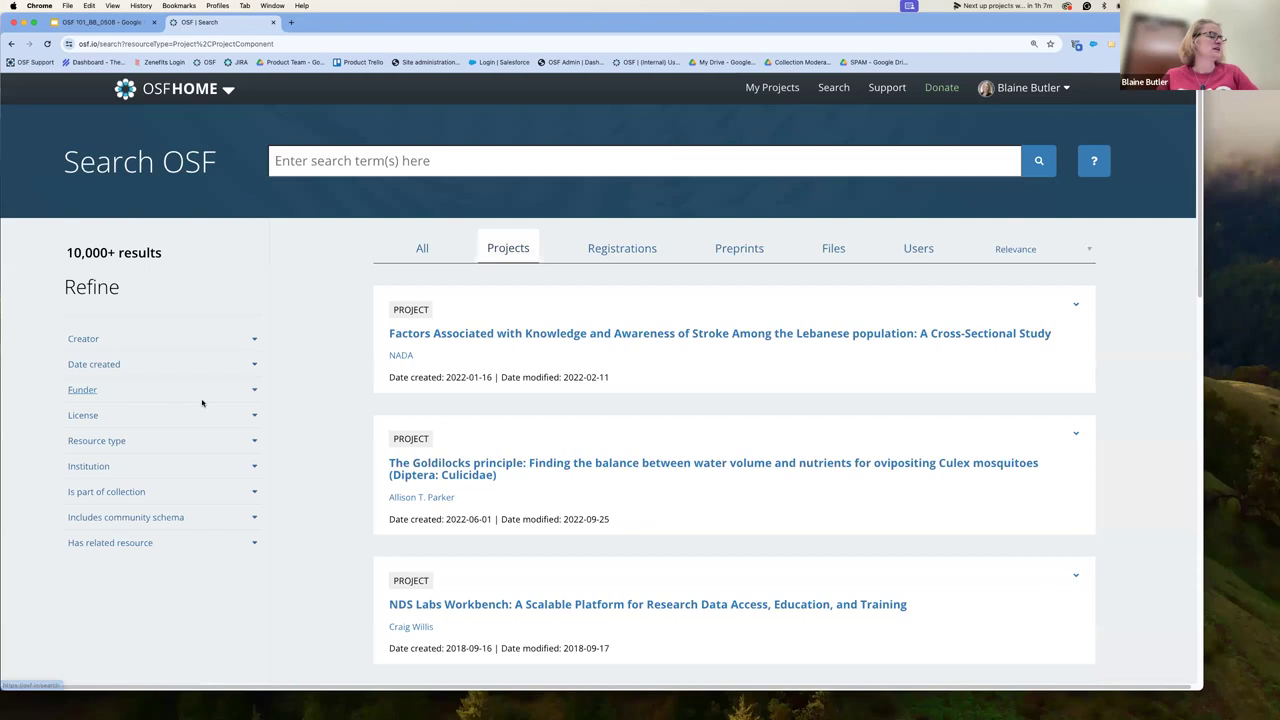
pyautogui.click(254, 391)
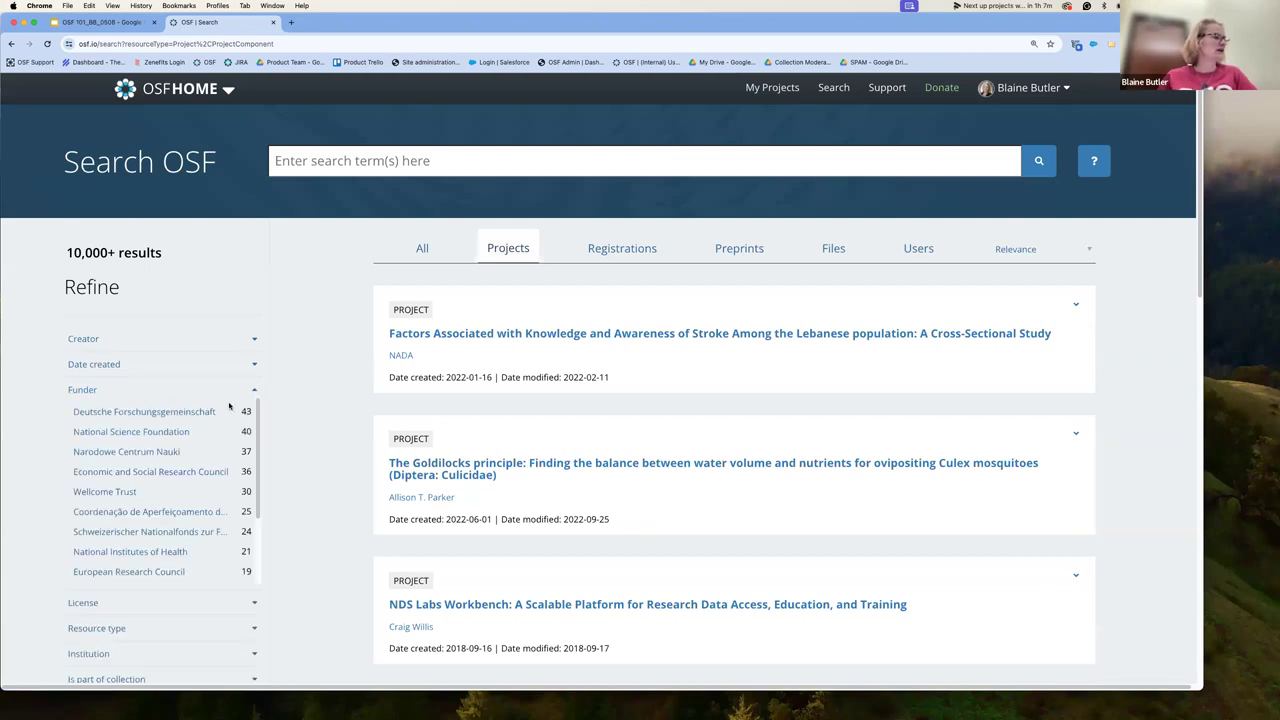
pyautogui.click(150, 552)
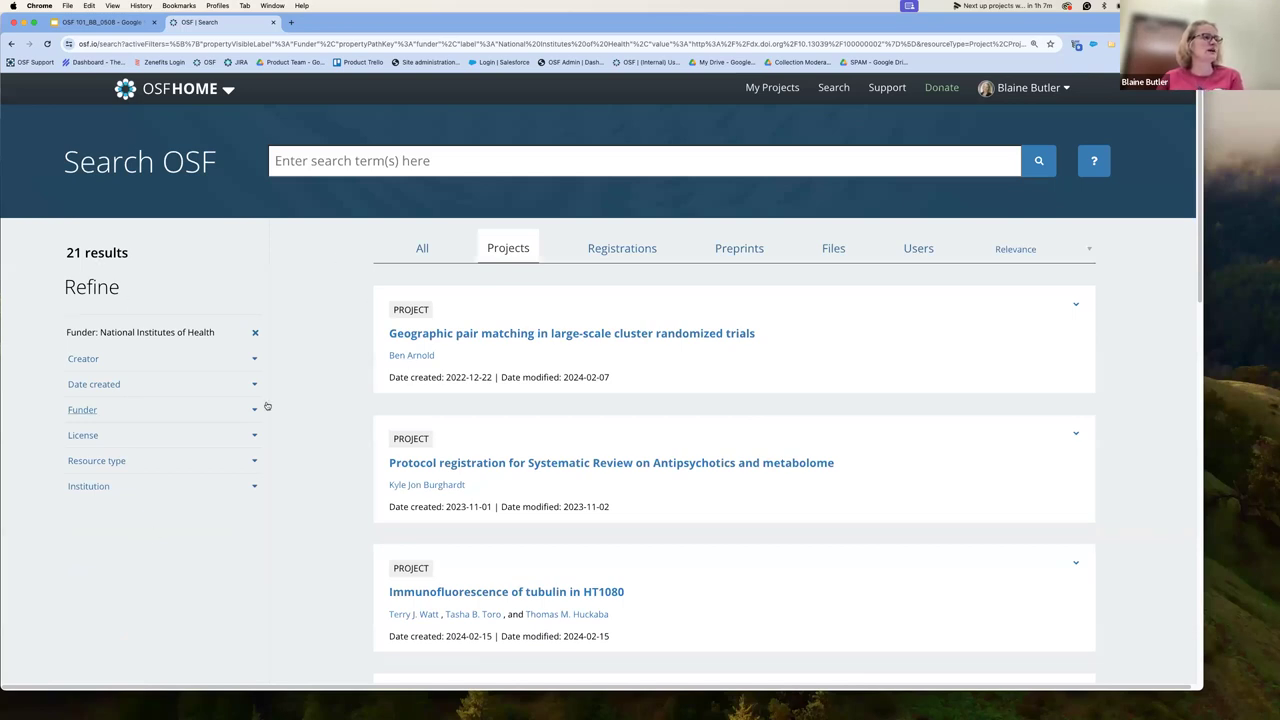
pyautogui.scroll(-1, 693, 389)
pyautogui.scroll(-5, 693, 389)
pyautogui.scroll(2, 691, 386)
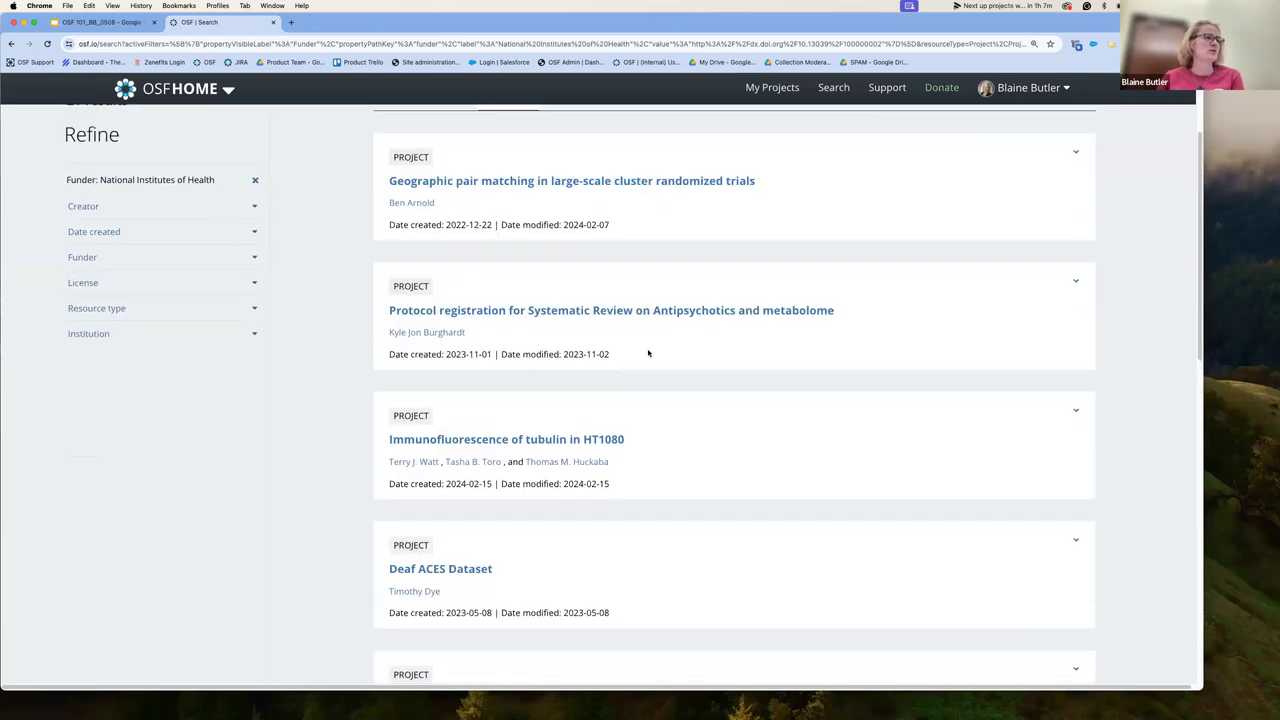
pyautogui.click(444, 183)
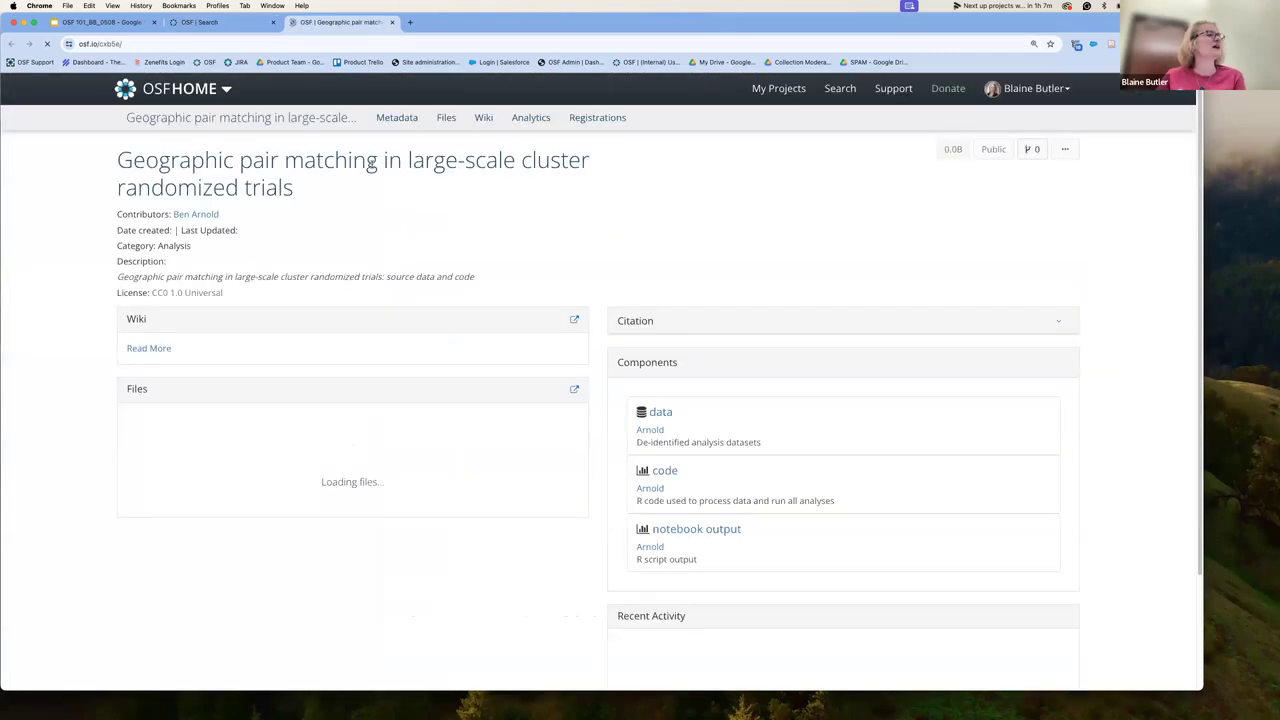
# - Review the Geographic pair matching project's funding metadata, then return to the NIH-filtered results
pyautogui.click(388, 119)
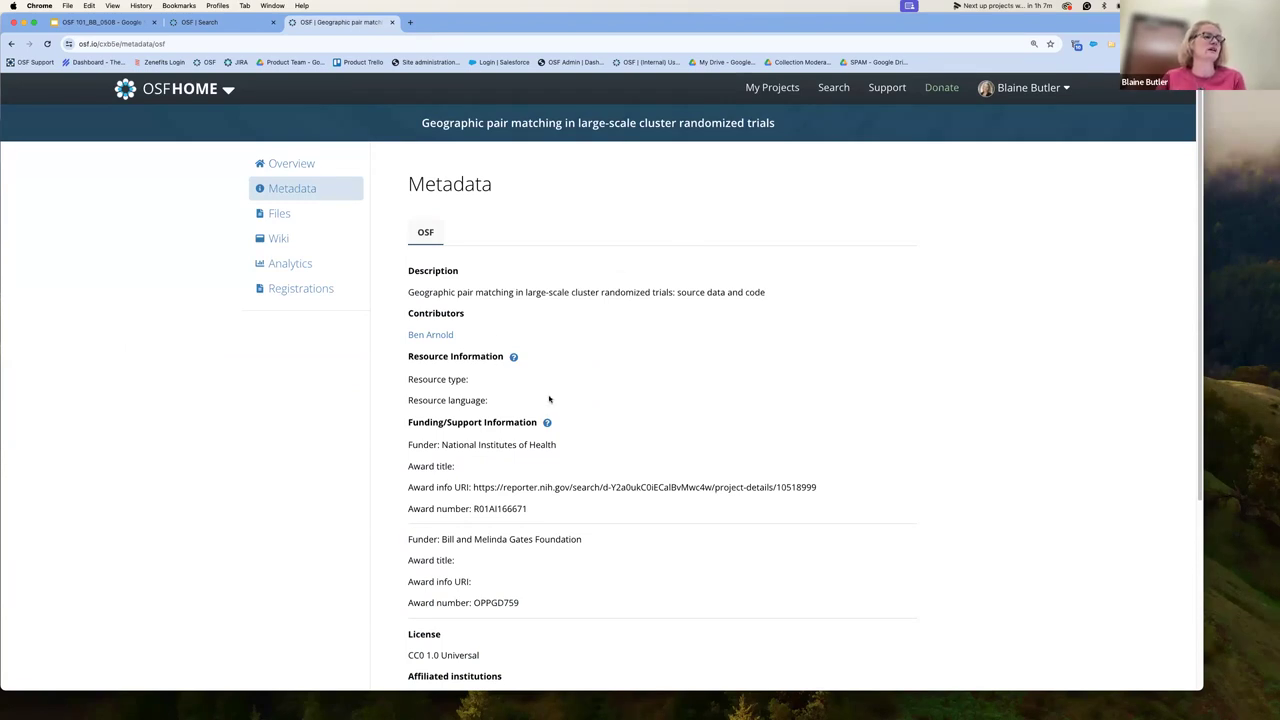
pyautogui.scroll(-2, 466, 410)
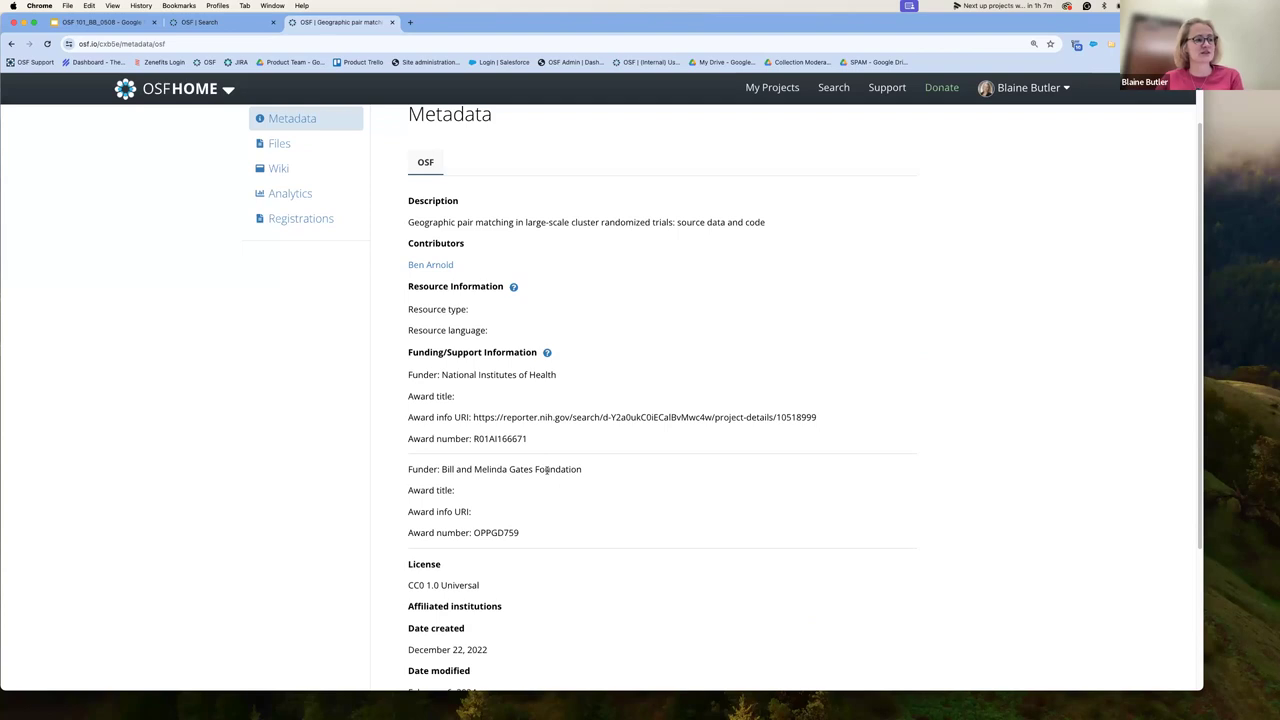
pyautogui.scroll(-3, 568, 469)
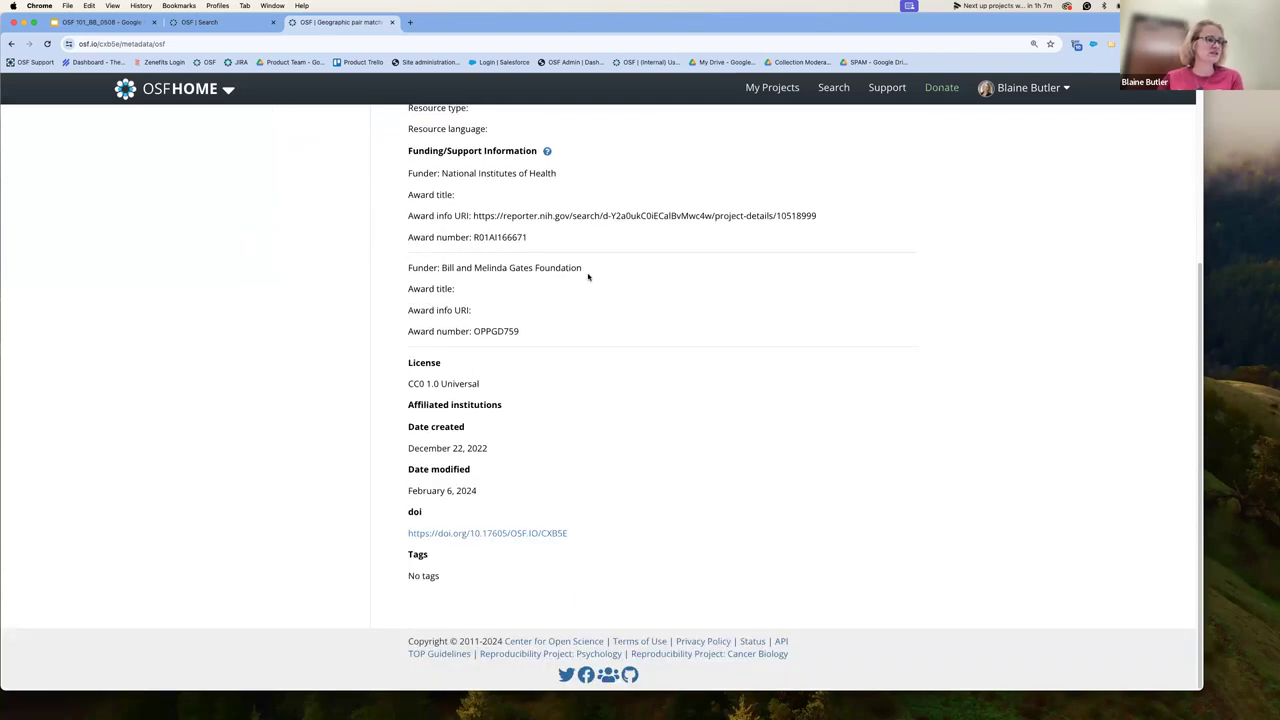
pyautogui.scroll(5, 585, 287)
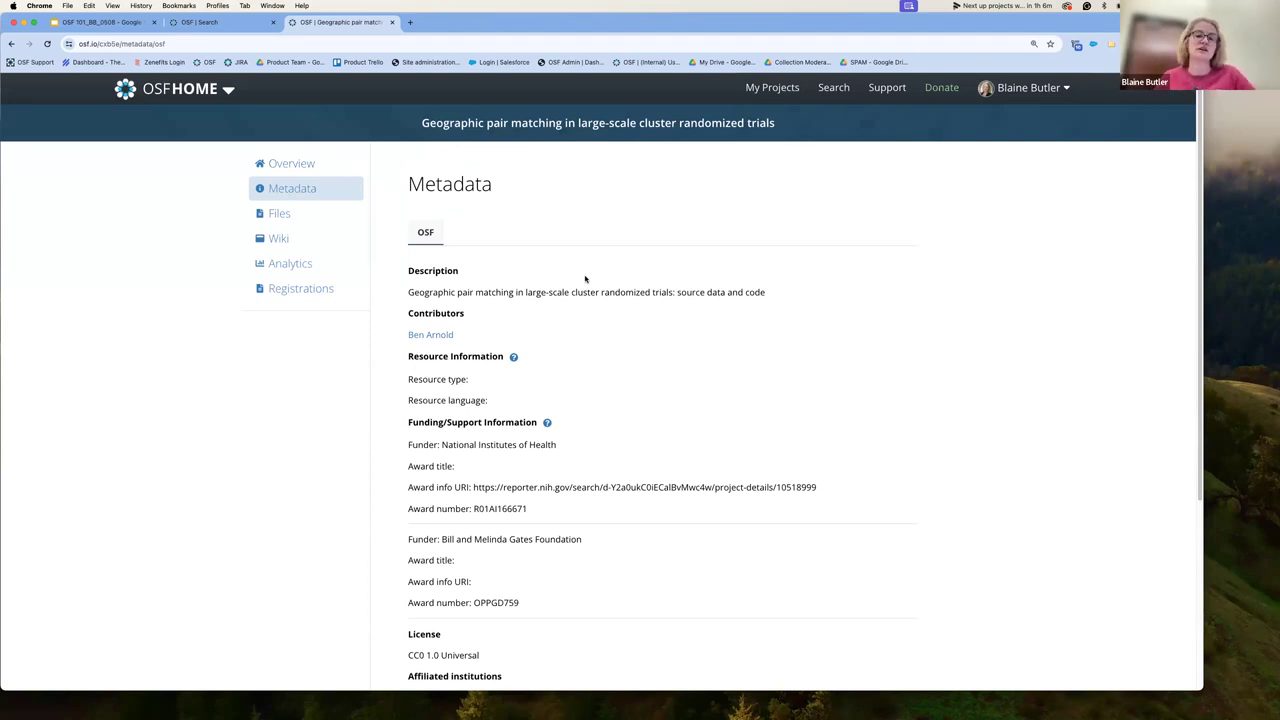
pyautogui.click(13, 45)
pyautogui.click(222, 24)
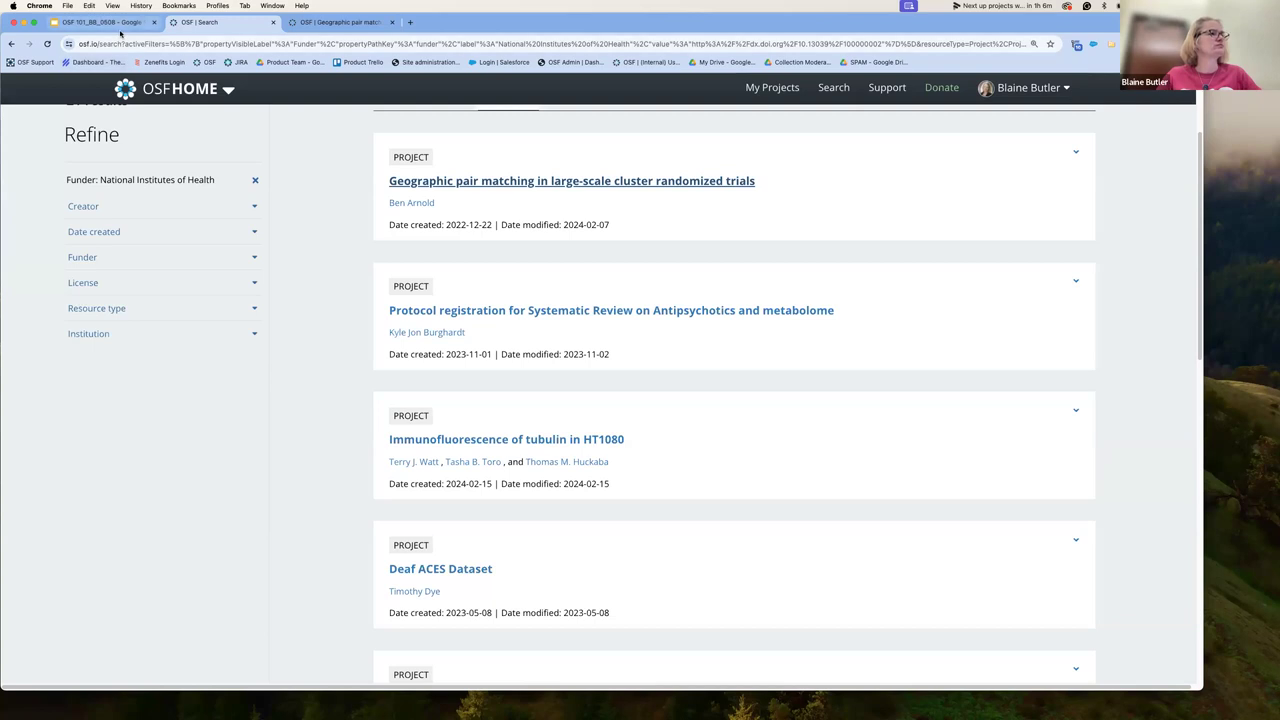
# - Glance at the Topics slide, then copy the NIH-filtered search URL and show Chrome's profiles
pyautogui.click(100, 22)
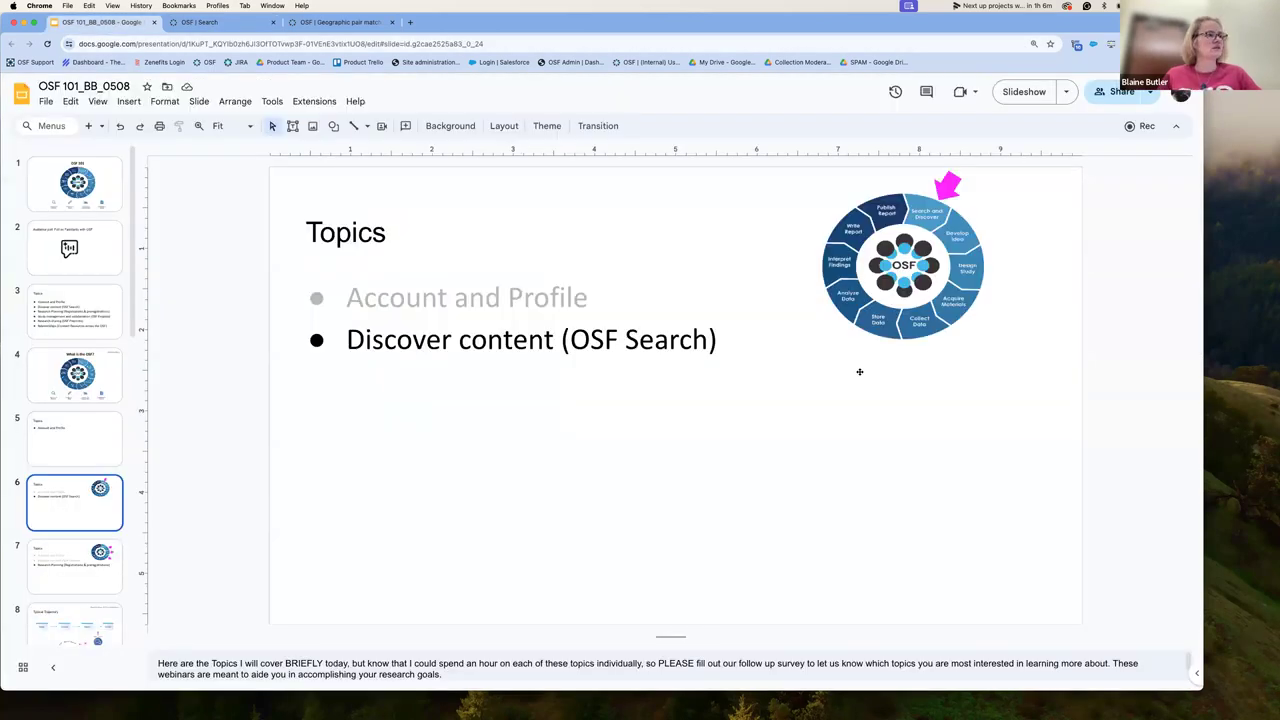
pyautogui.click(200, 22)
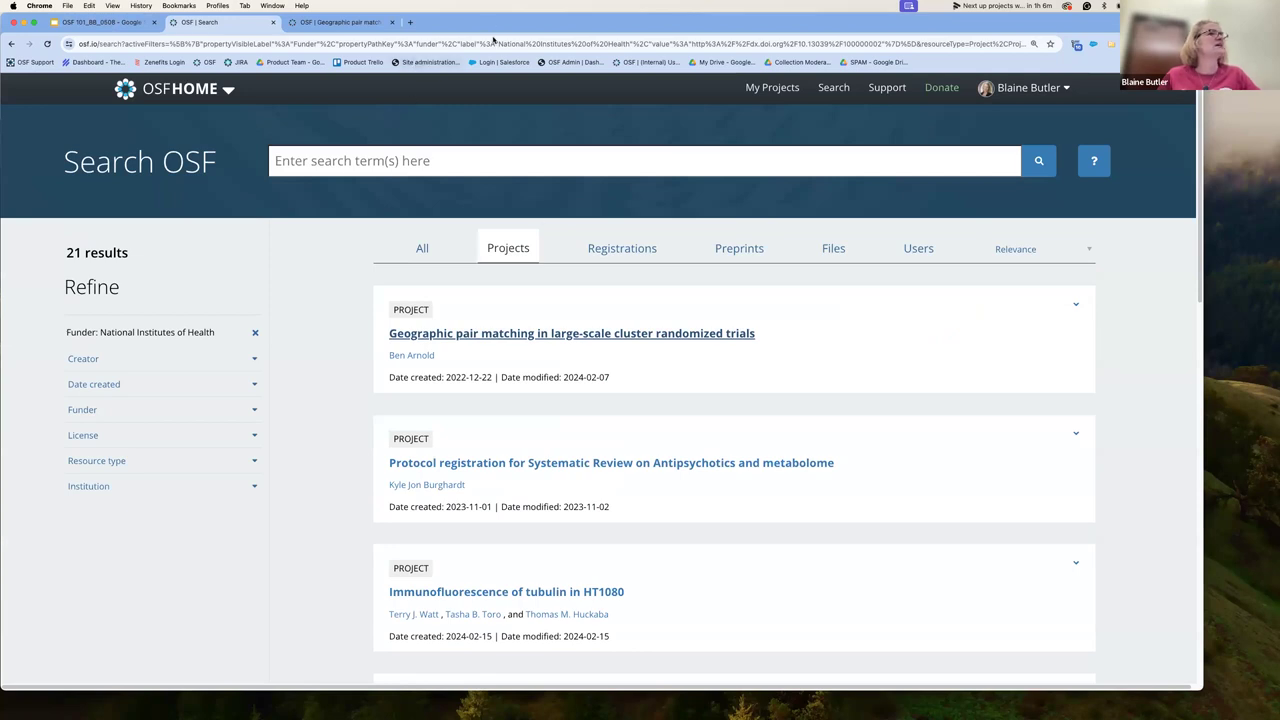
pyautogui.click(565, 43)
pyautogui.press('super+c')
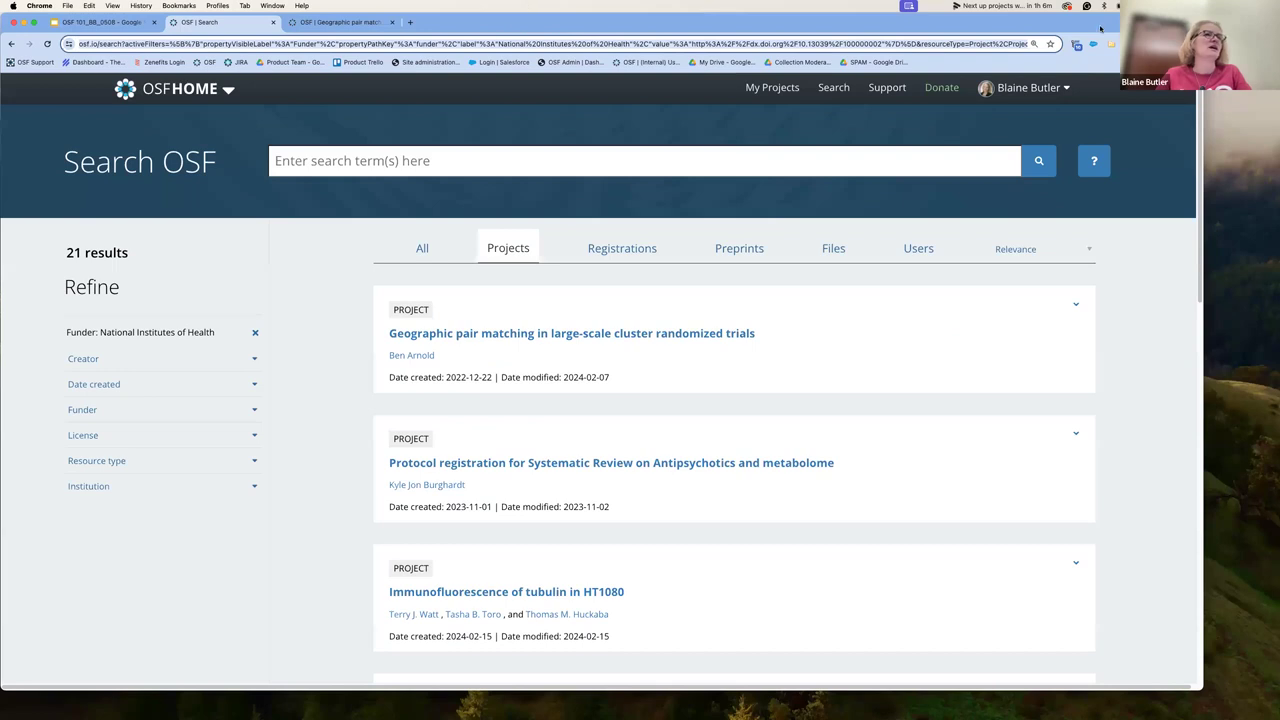
pyautogui.click(1165, 44)
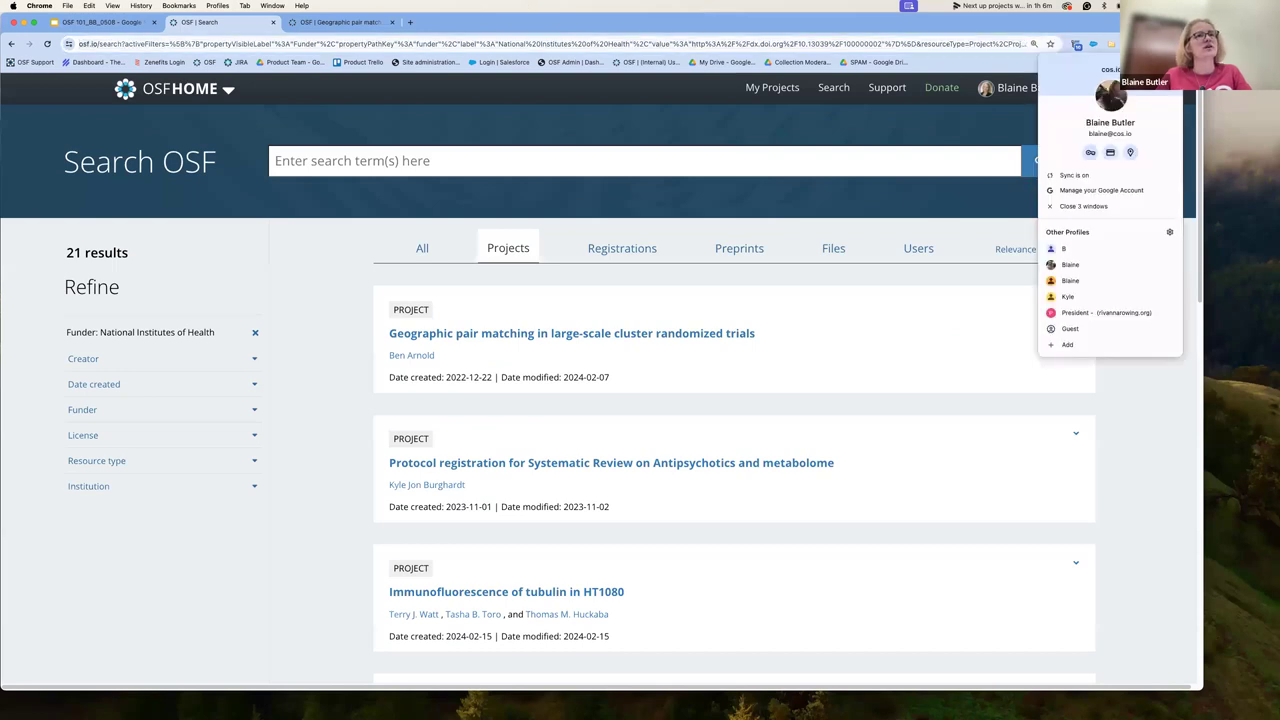
pyautogui.click(1129, 265)
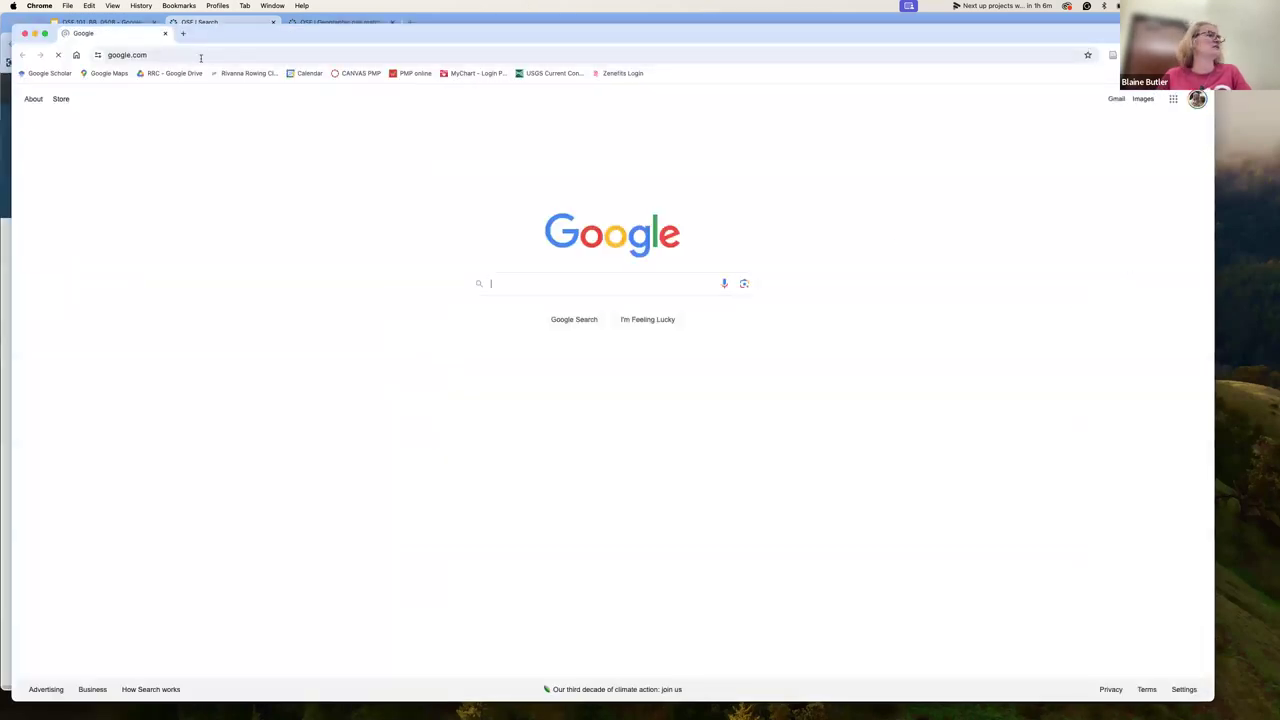
pyautogui.click(200, 55)
pyautogui.press('super+v')
pyautogui.press('Return')
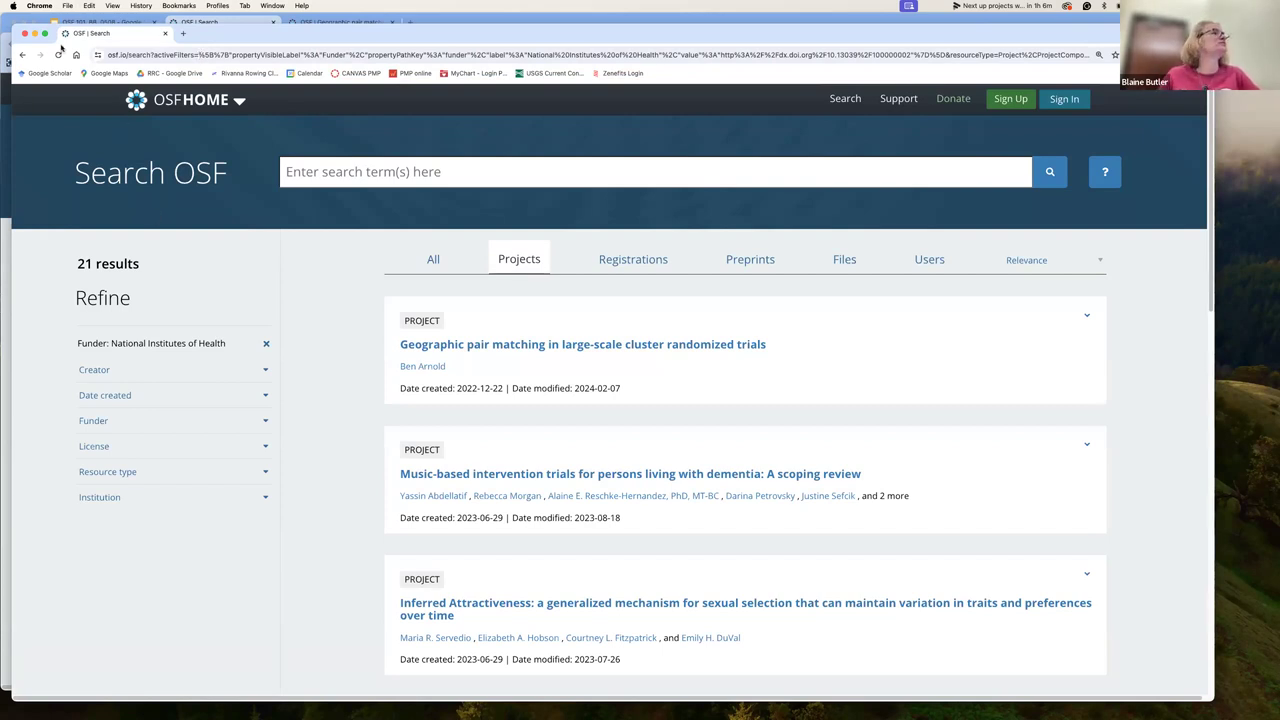
pyautogui.click(25, 34)
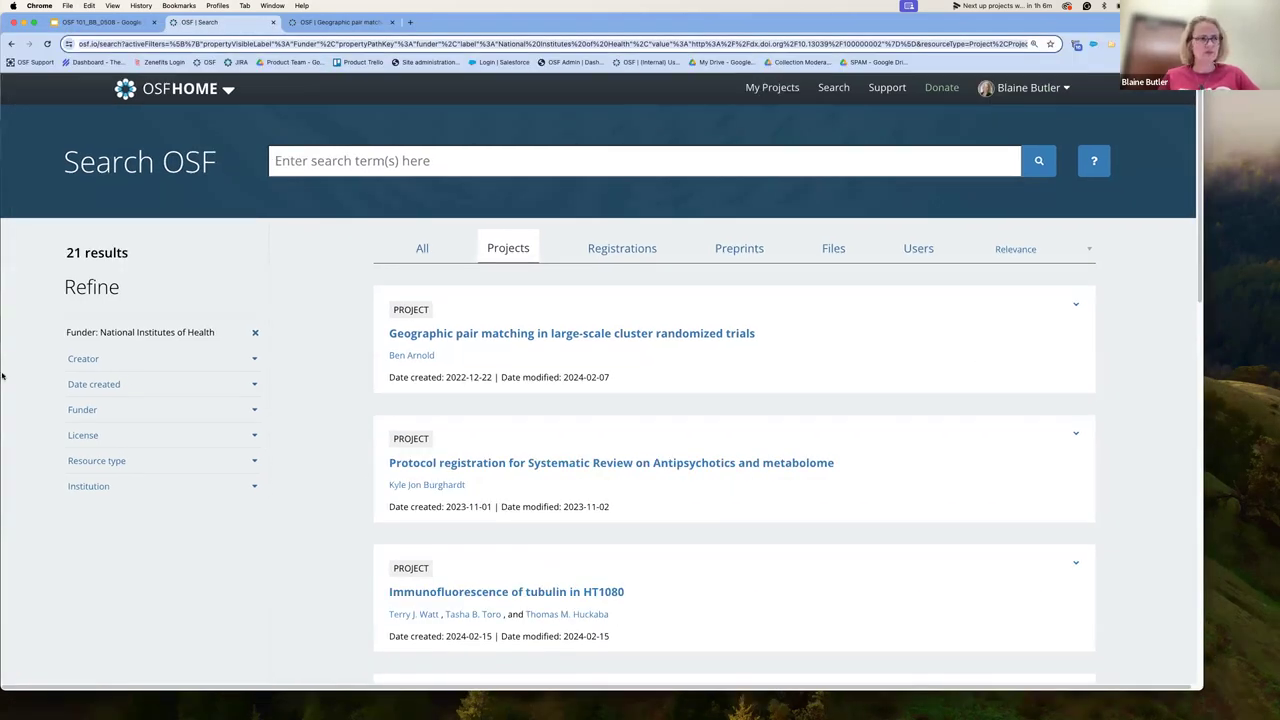
# - Switch results to registrations, keep the 492 with related data, then return to the slides
pyautogui.click(605, 248)
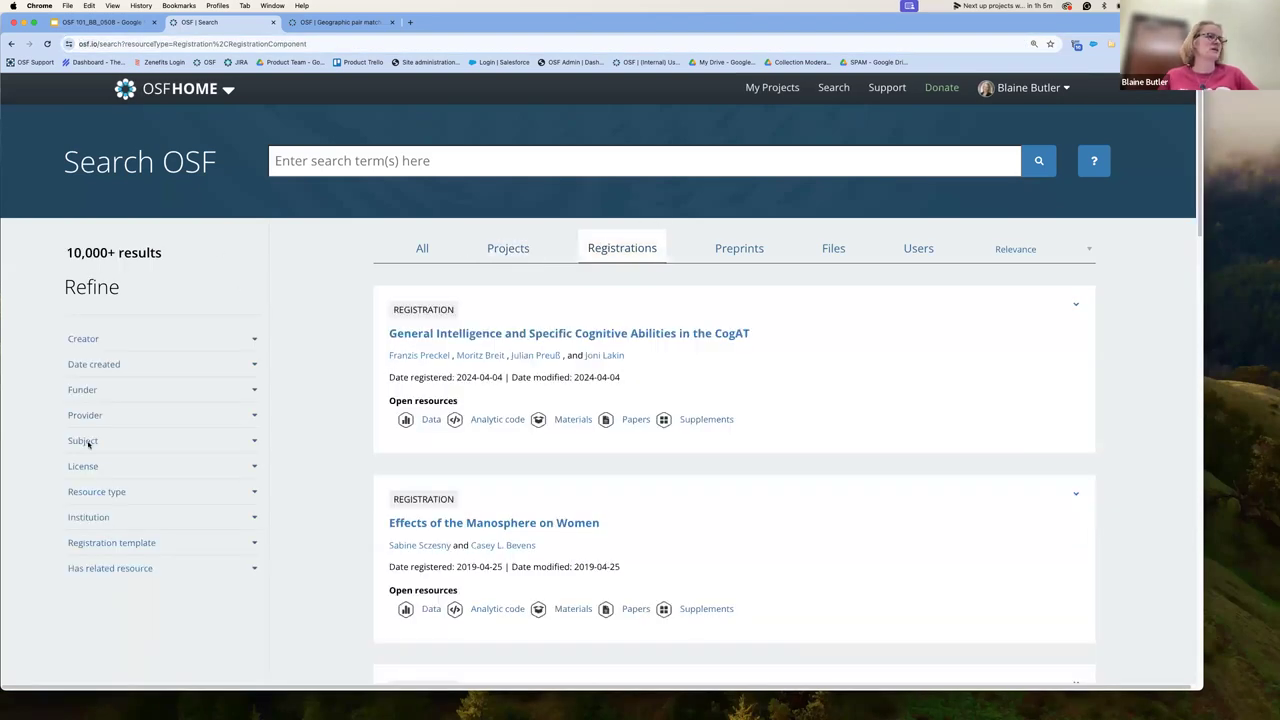
pyautogui.scroll(-1, 219, 572)
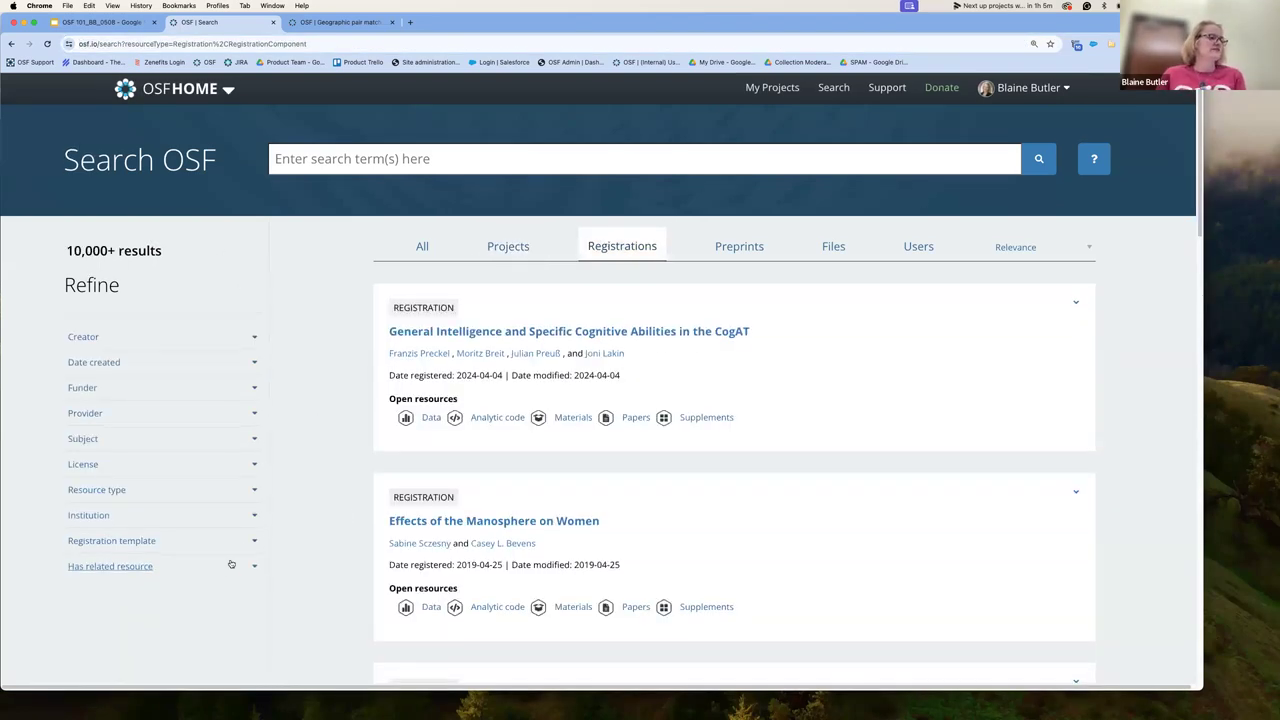
pyautogui.click(254, 561)
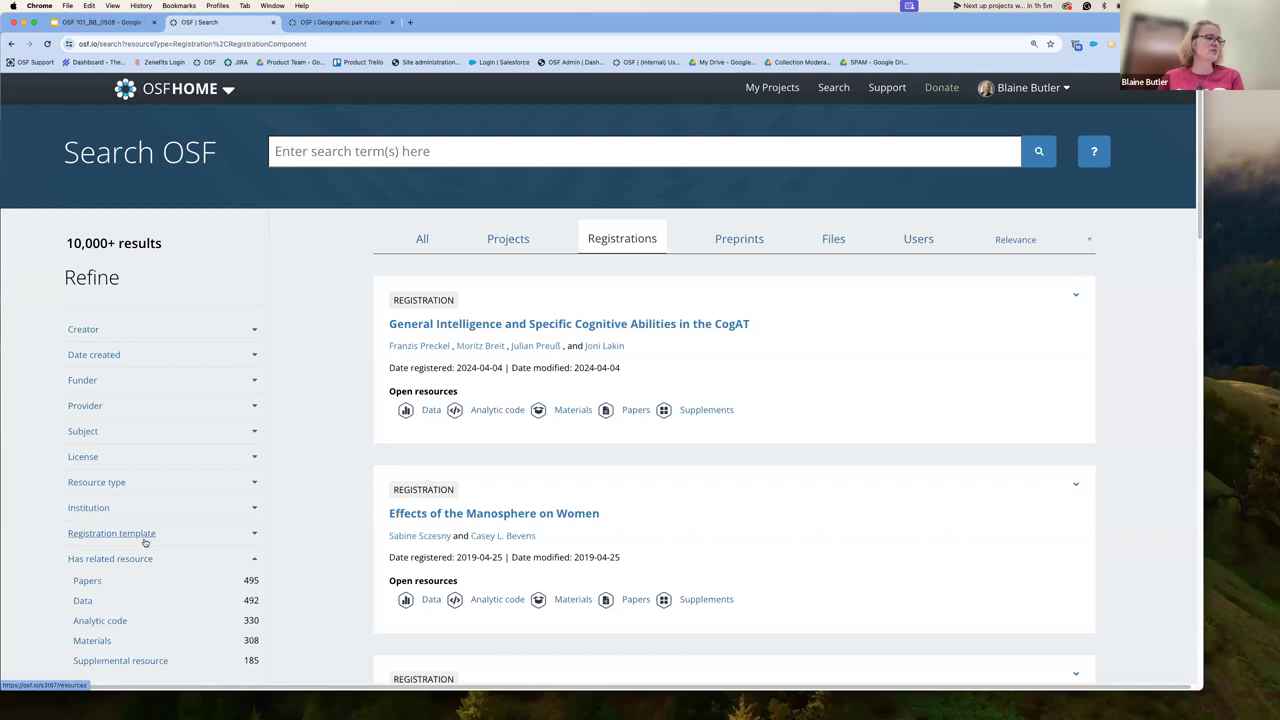
pyautogui.scroll(-2, 146, 538)
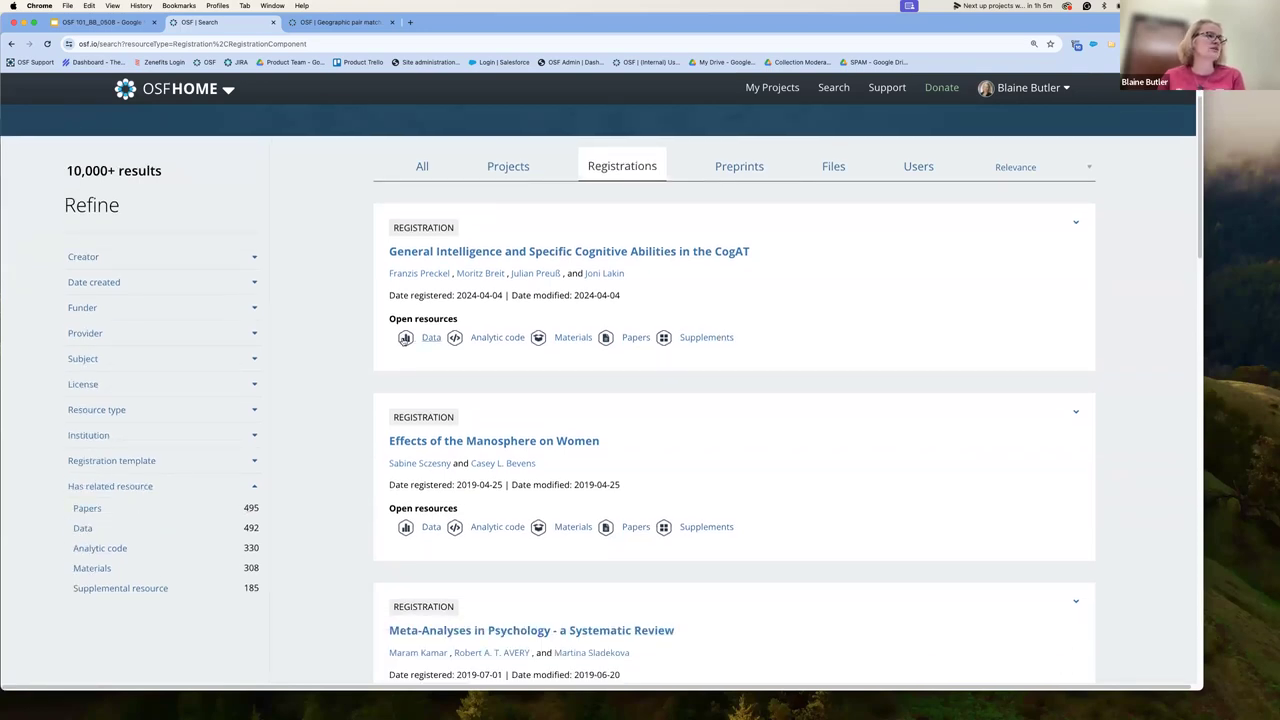
pyautogui.click(81, 531)
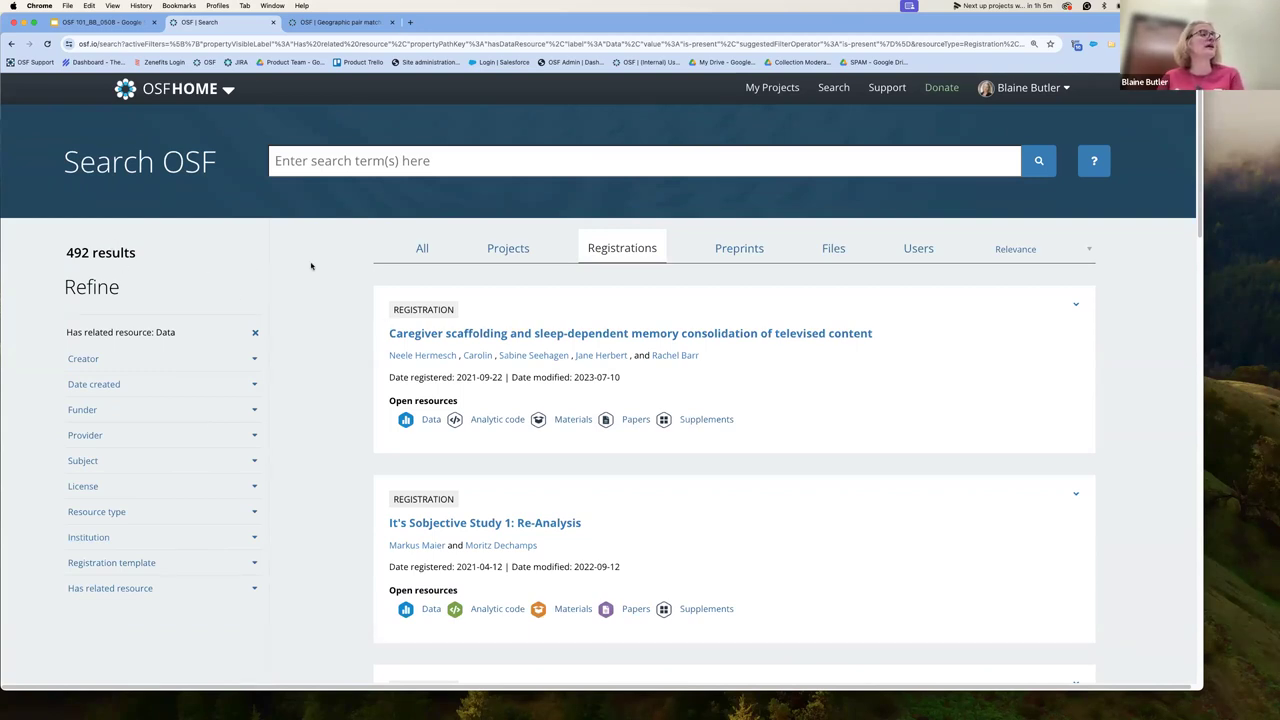
pyautogui.scroll(-1, 325, 266)
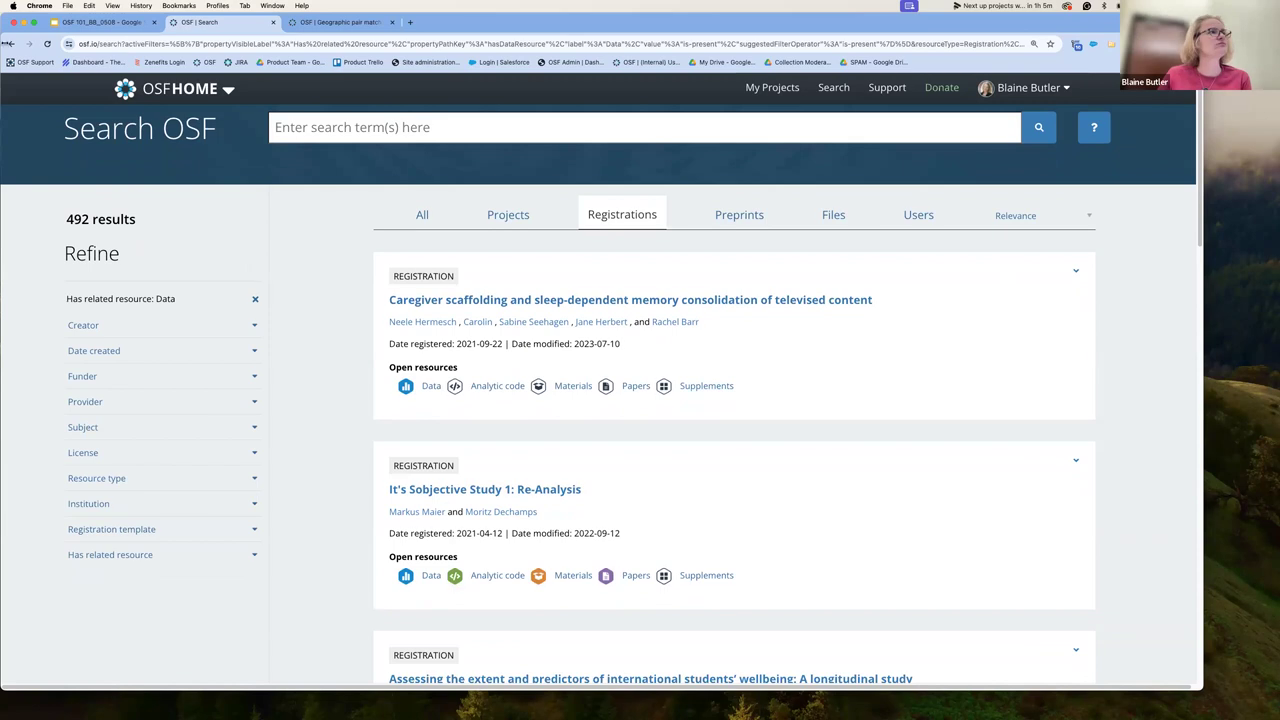
pyautogui.click(100, 22)
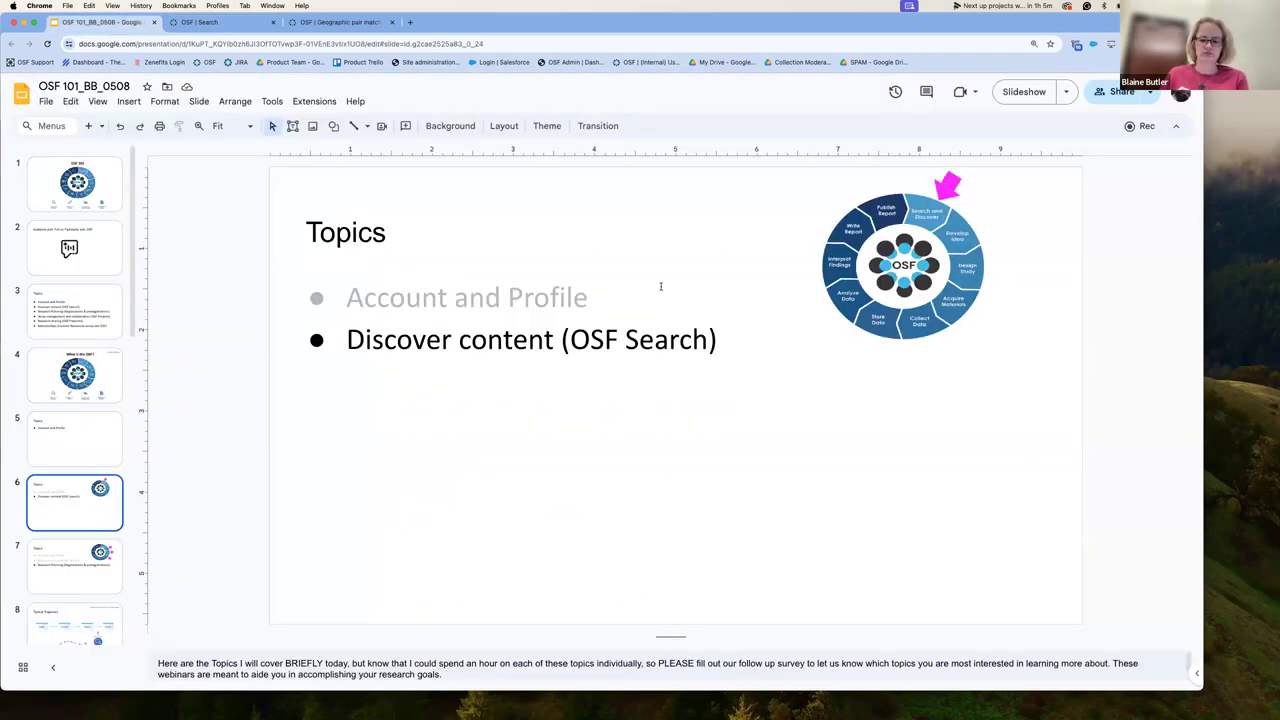
# - Advance to the Research Planning (Registrations & preregistrations) slide and return to OSF search
pyautogui.press('Down')
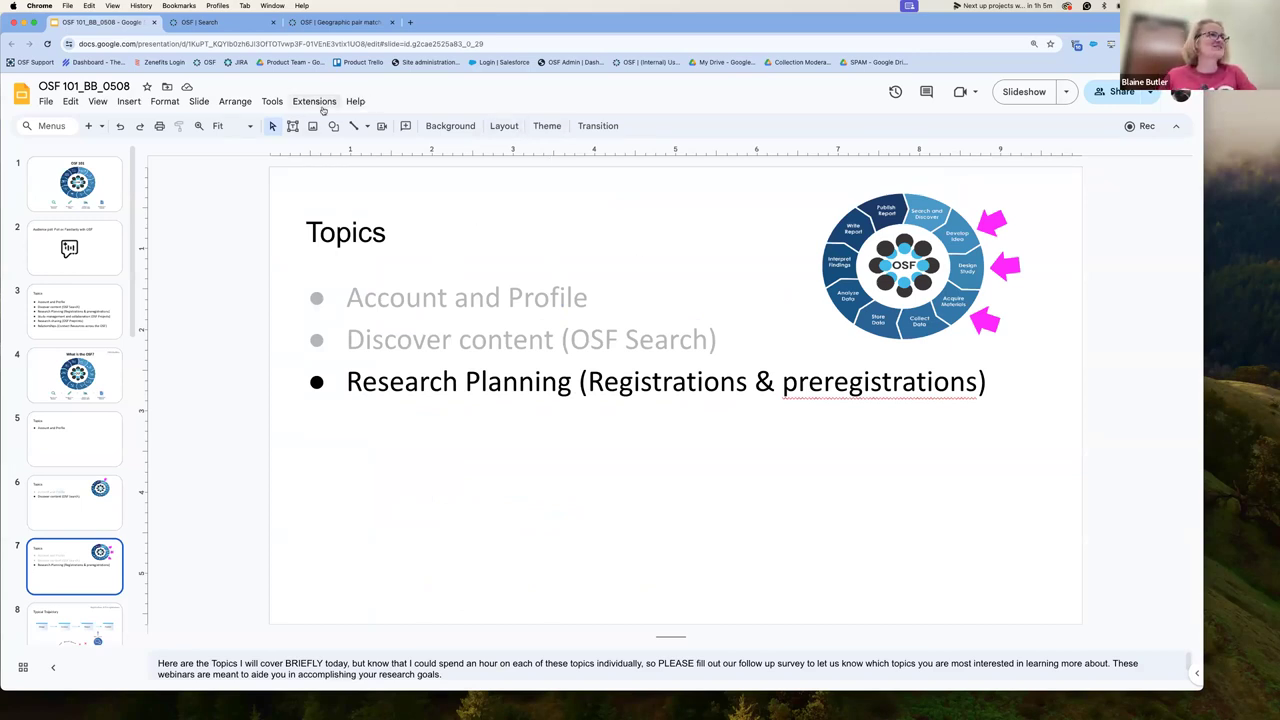
pyautogui.click(228, 22)
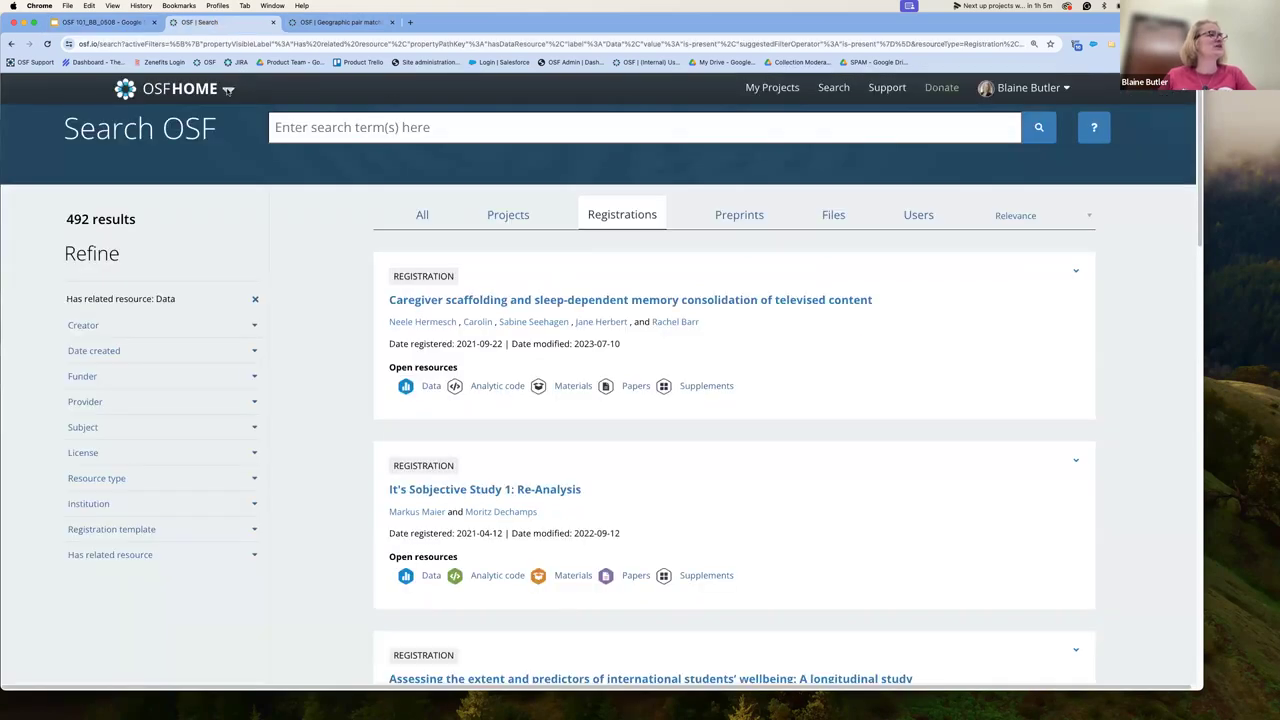
# - Create a new Open-Ended Registration draft in OSF Registries
pyautogui.click(228, 90)
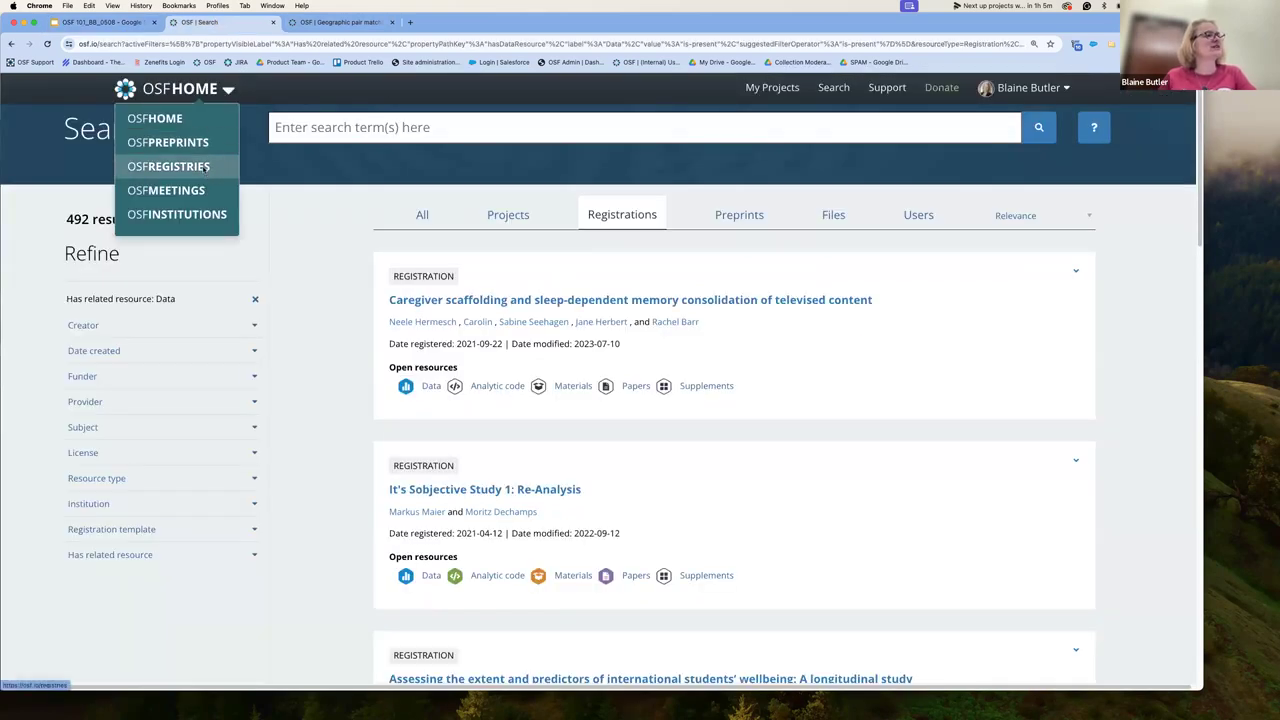
pyautogui.click(204, 168)
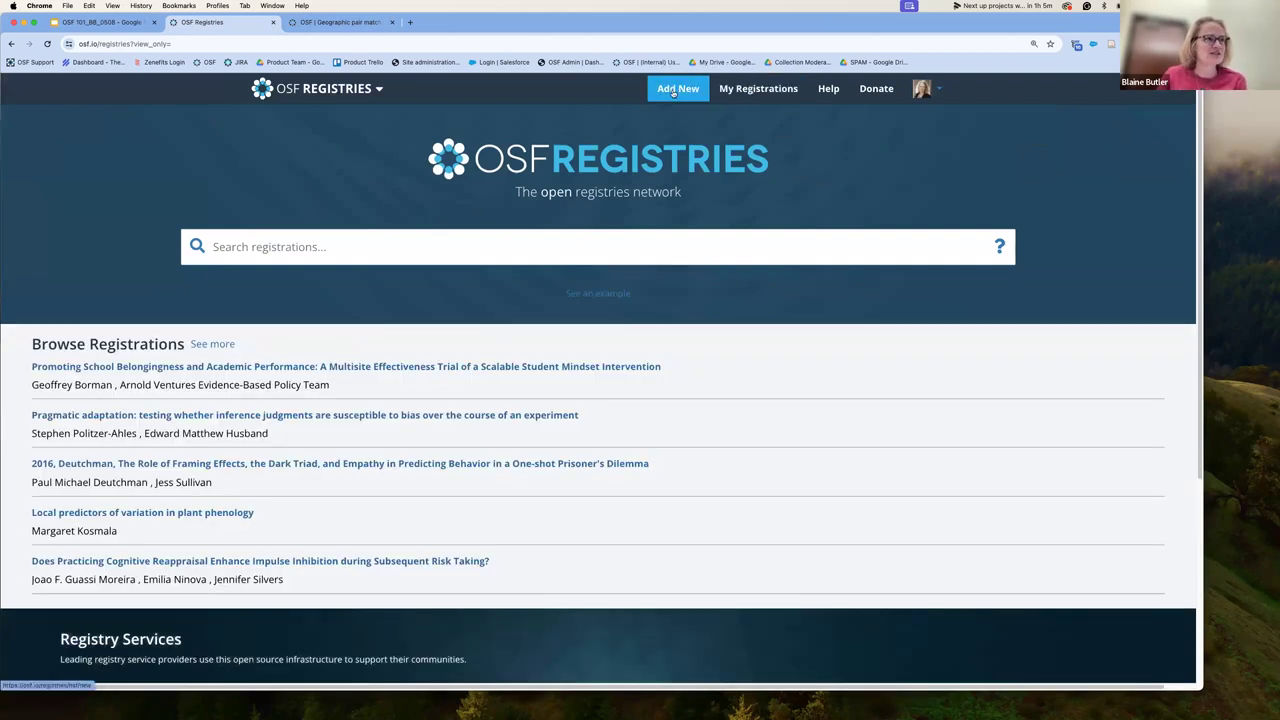
pyautogui.click(674, 91)
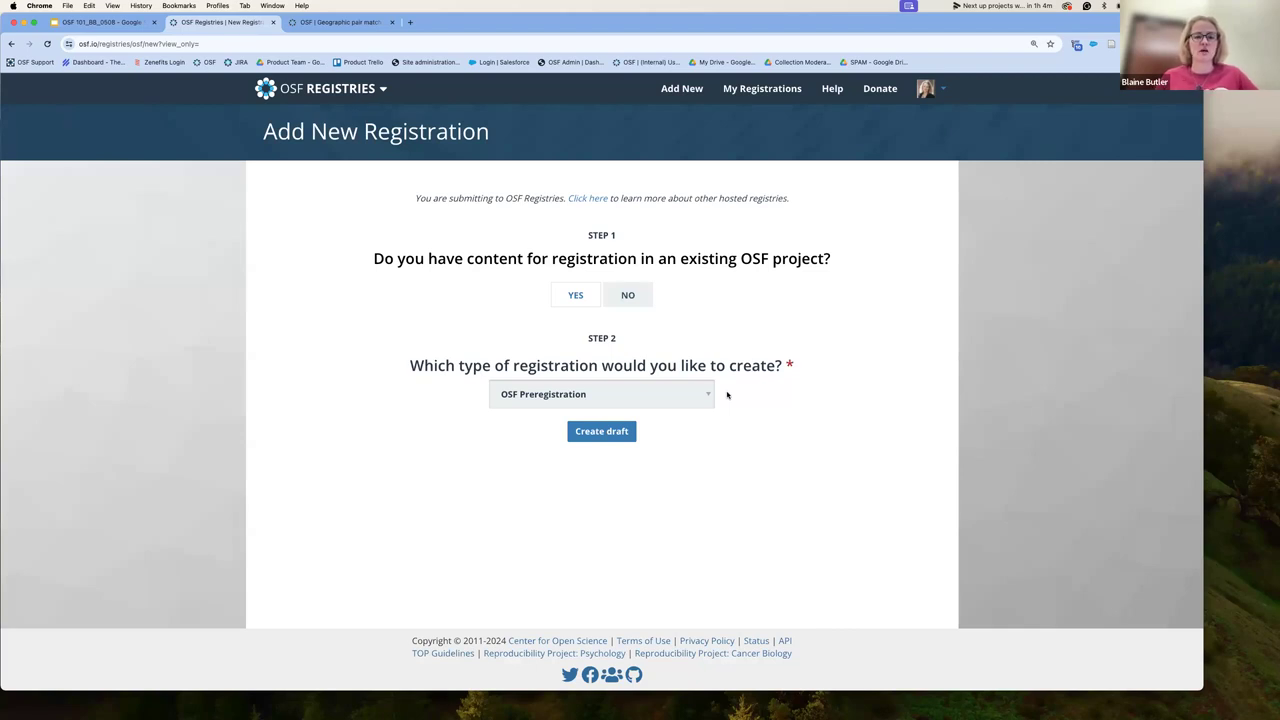
pyautogui.click(707, 395)
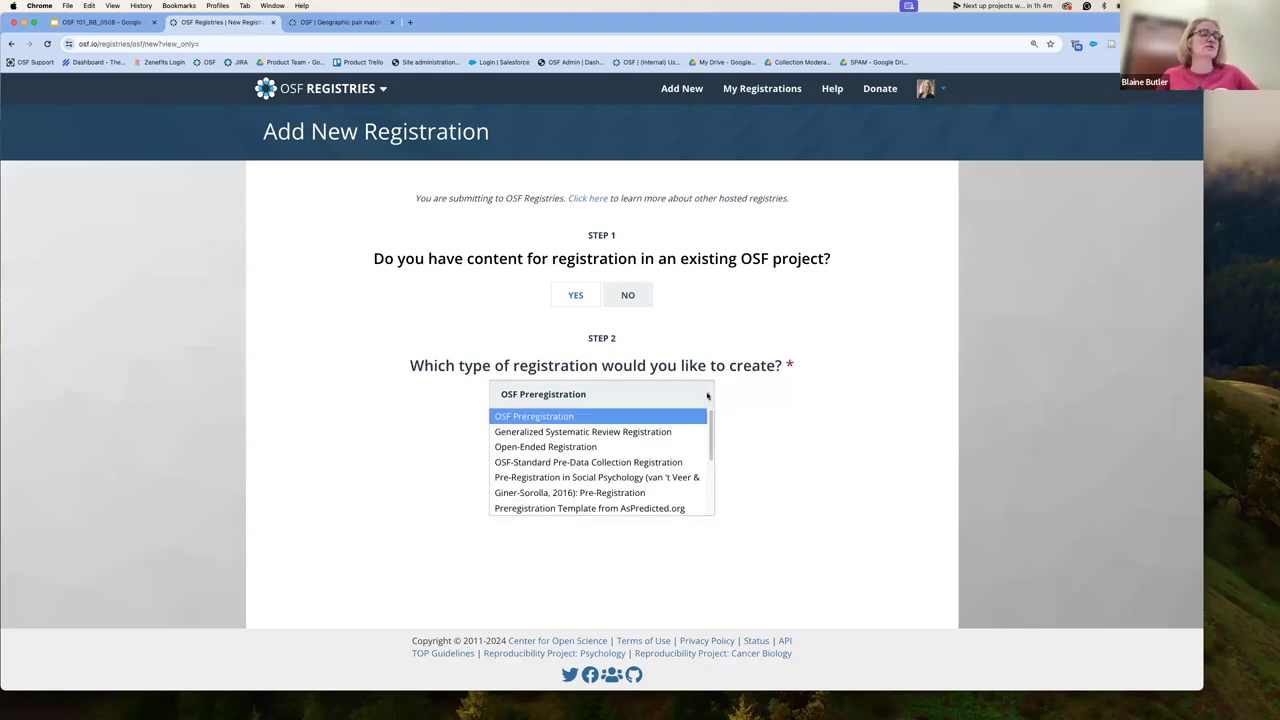
pyautogui.click(670, 447)
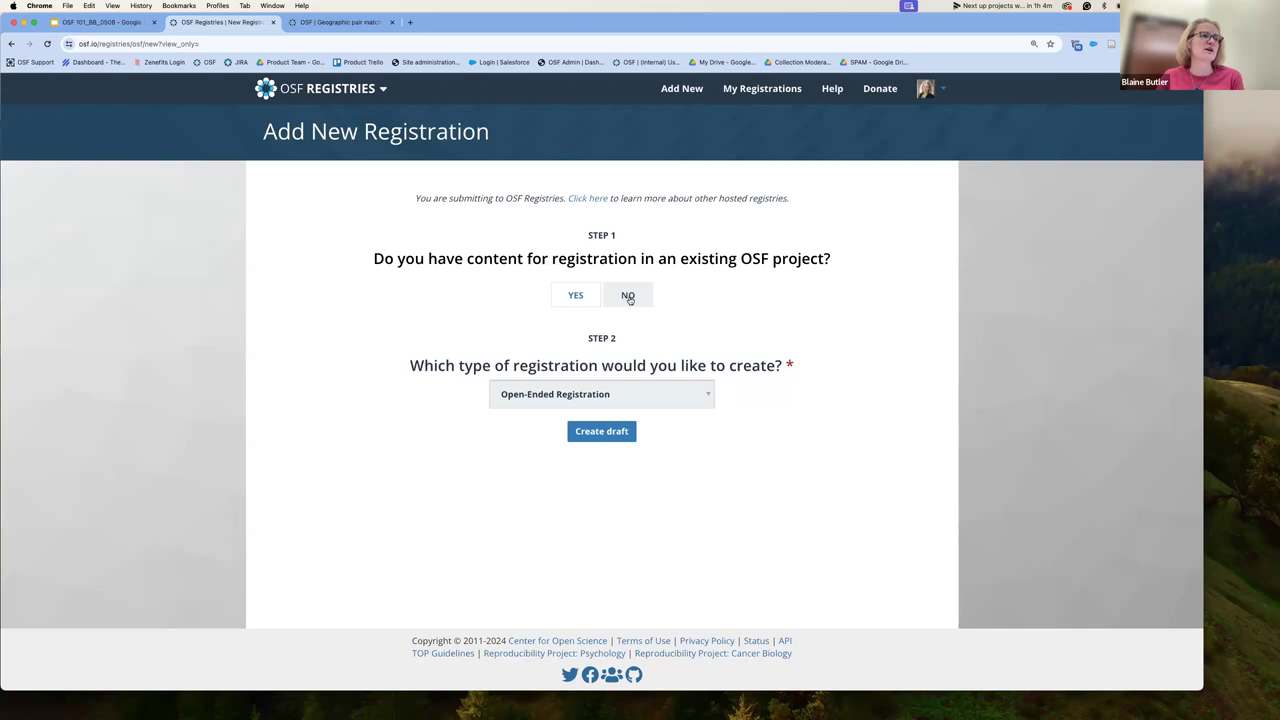
pyautogui.click(606, 432)
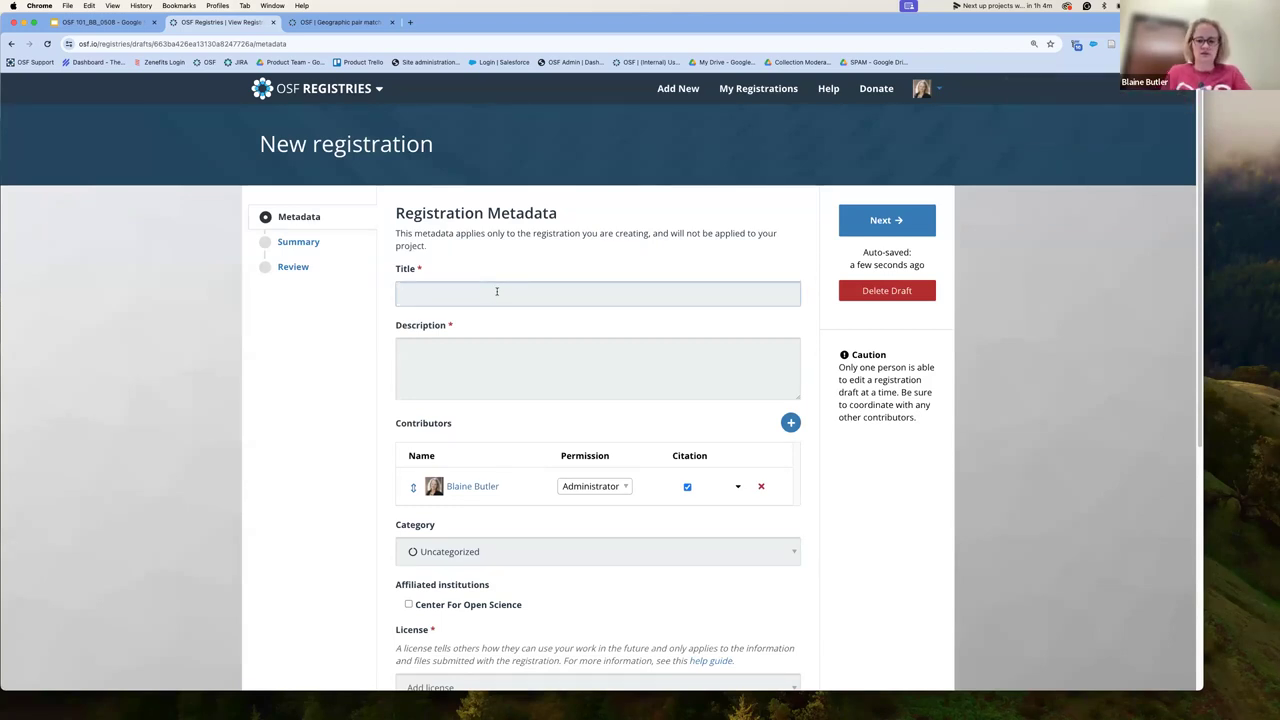
# - Title the draft 'Test Registration' and fill Description with repeated copies of that title
pyautogui.write('Test')
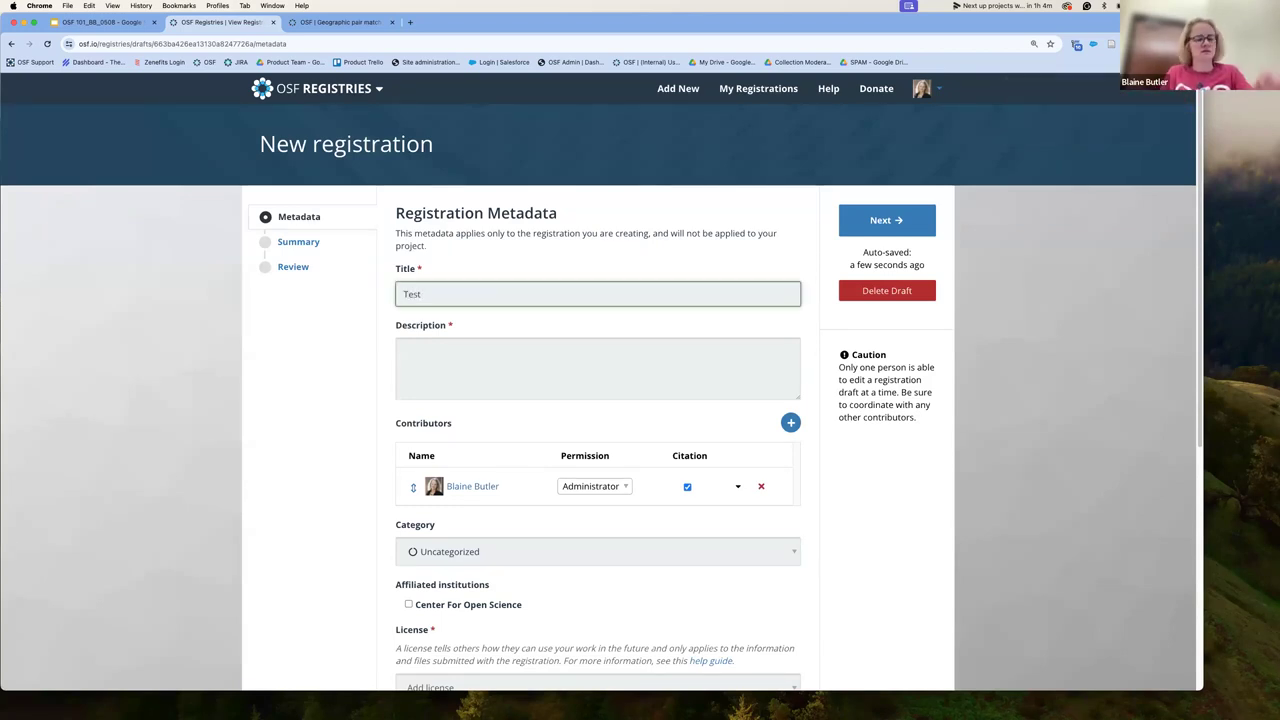
pyautogui.write(' Registr')
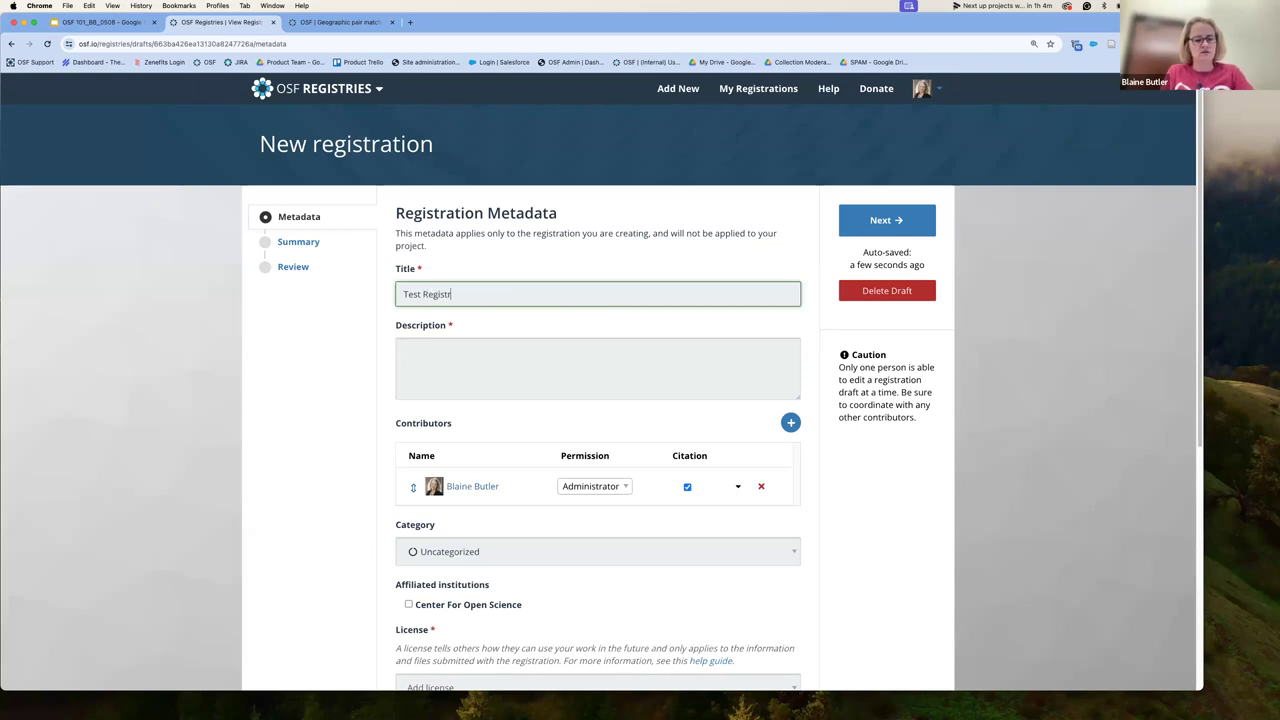
pyautogui.write('ation')
pyautogui.click(430, 350)
pyautogui.moveTo(472, 290); pyautogui.dragTo(366, 289)
pyautogui.hotkey('ctrl', 'c')
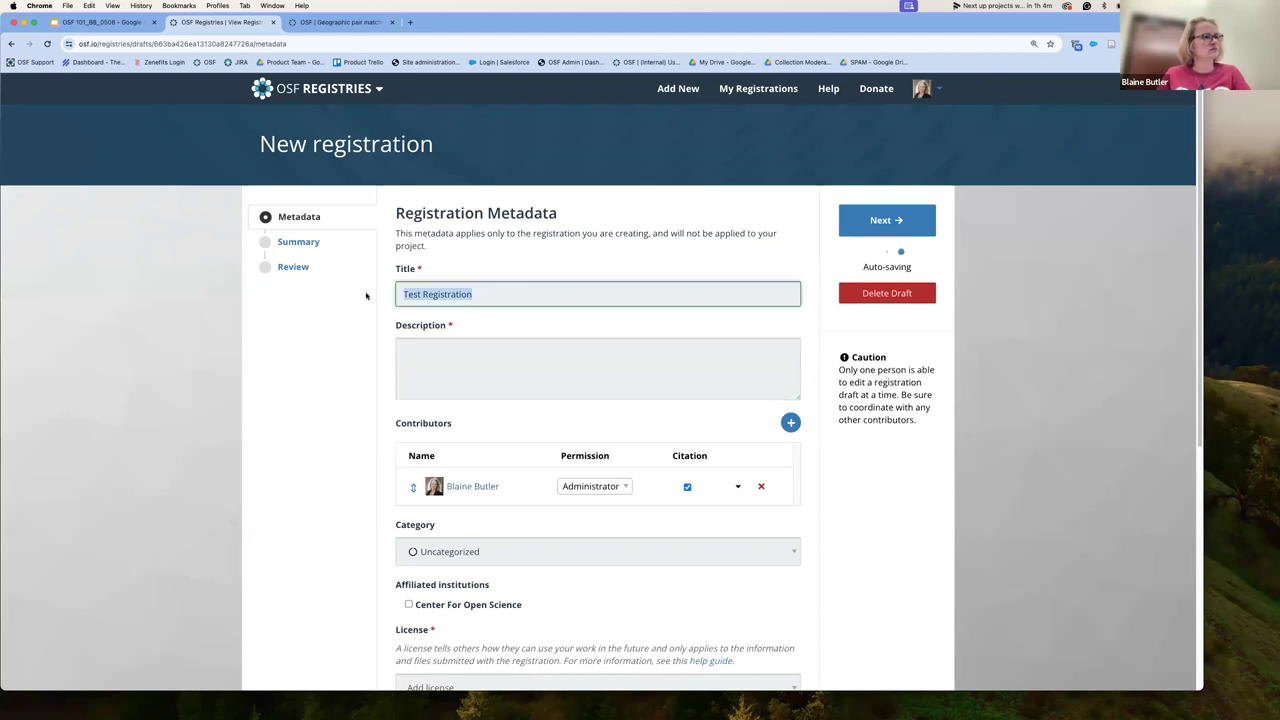
pyautogui.click(415, 348)
pyautogui.hotkey('ctrl', 'v')
pyautogui.press('super+v')
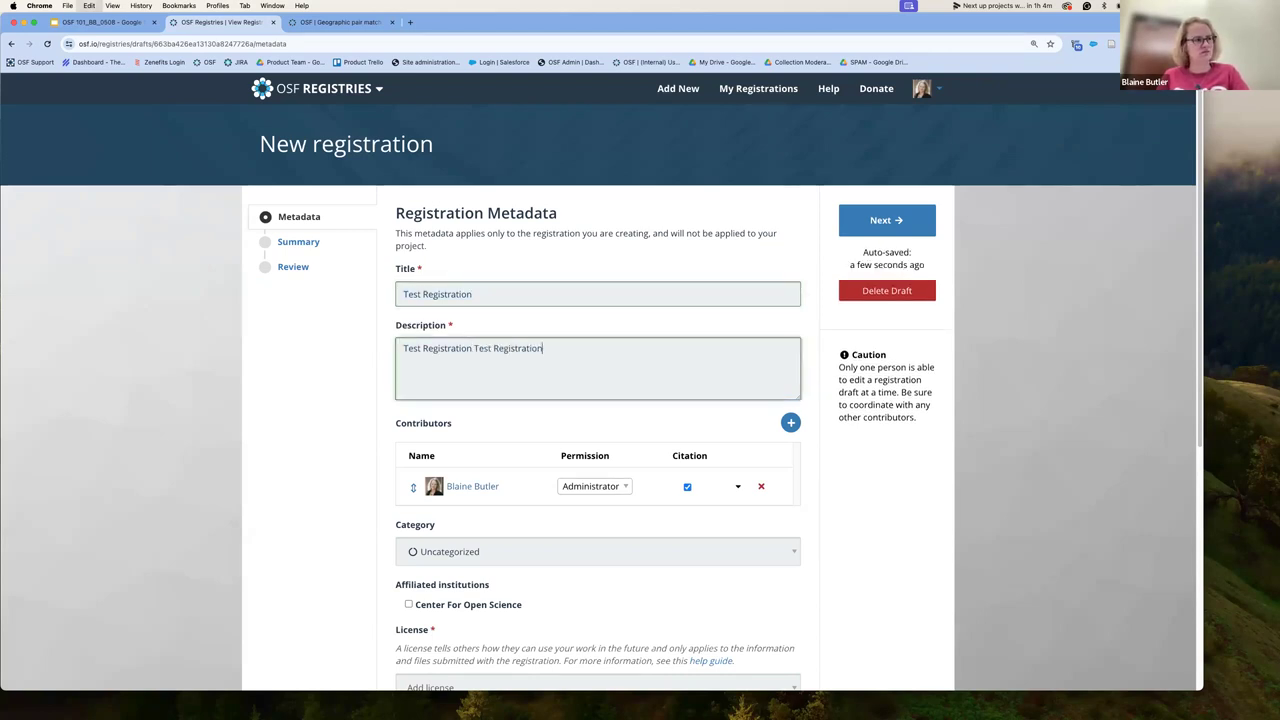
pyautogui.press('super+Up')
pyautogui.press('super+v')
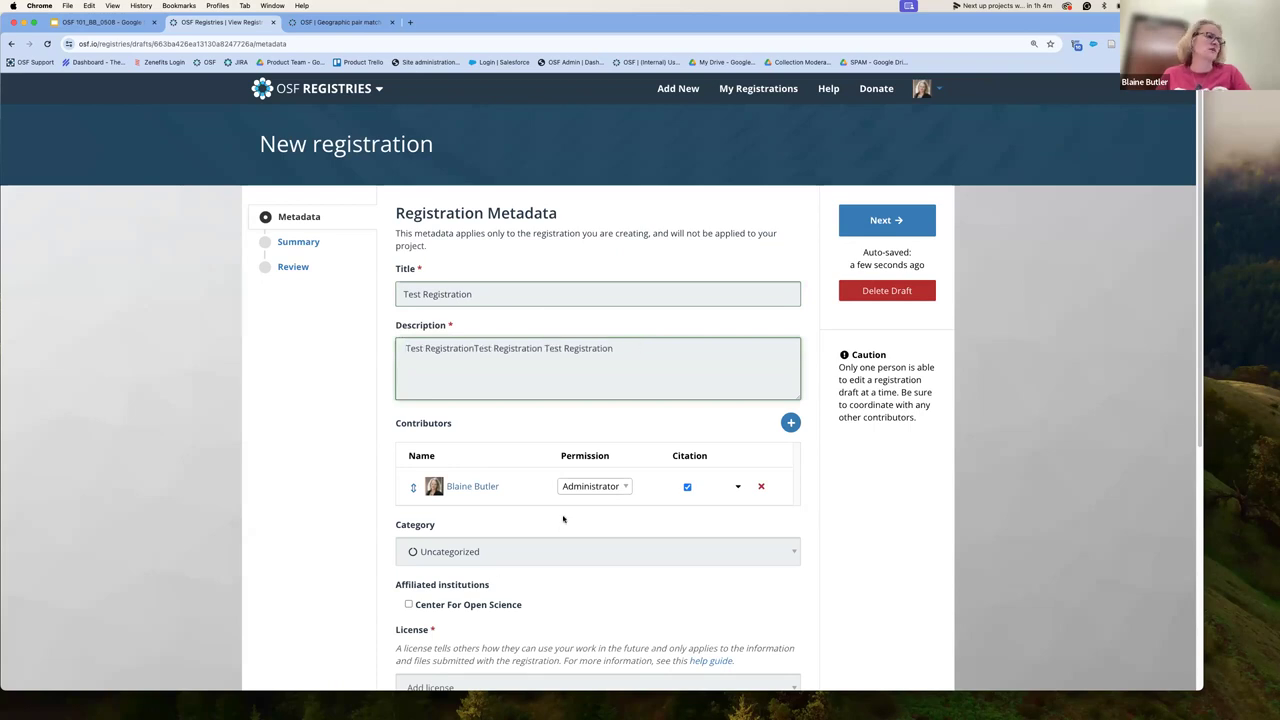
pyautogui.scroll(-1, 560, 520)
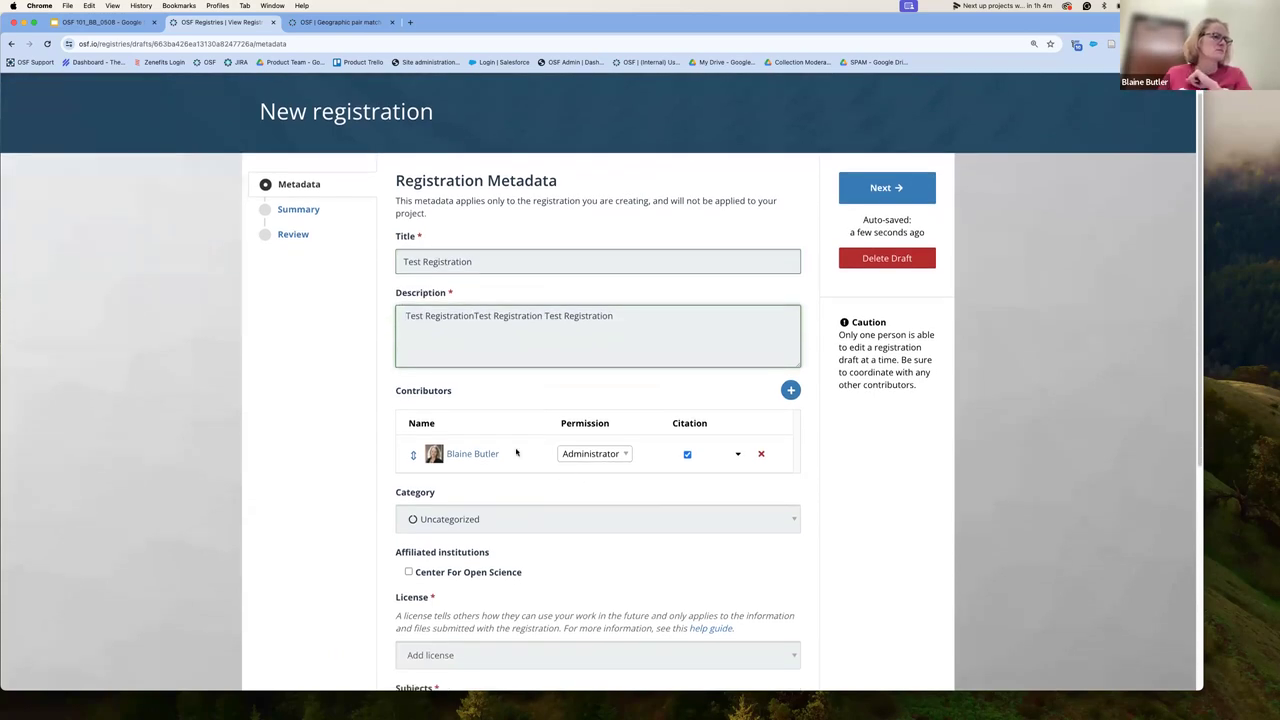
# - Search for a contributor to add by the person's first and last name
pyautogui.click(790, 391)
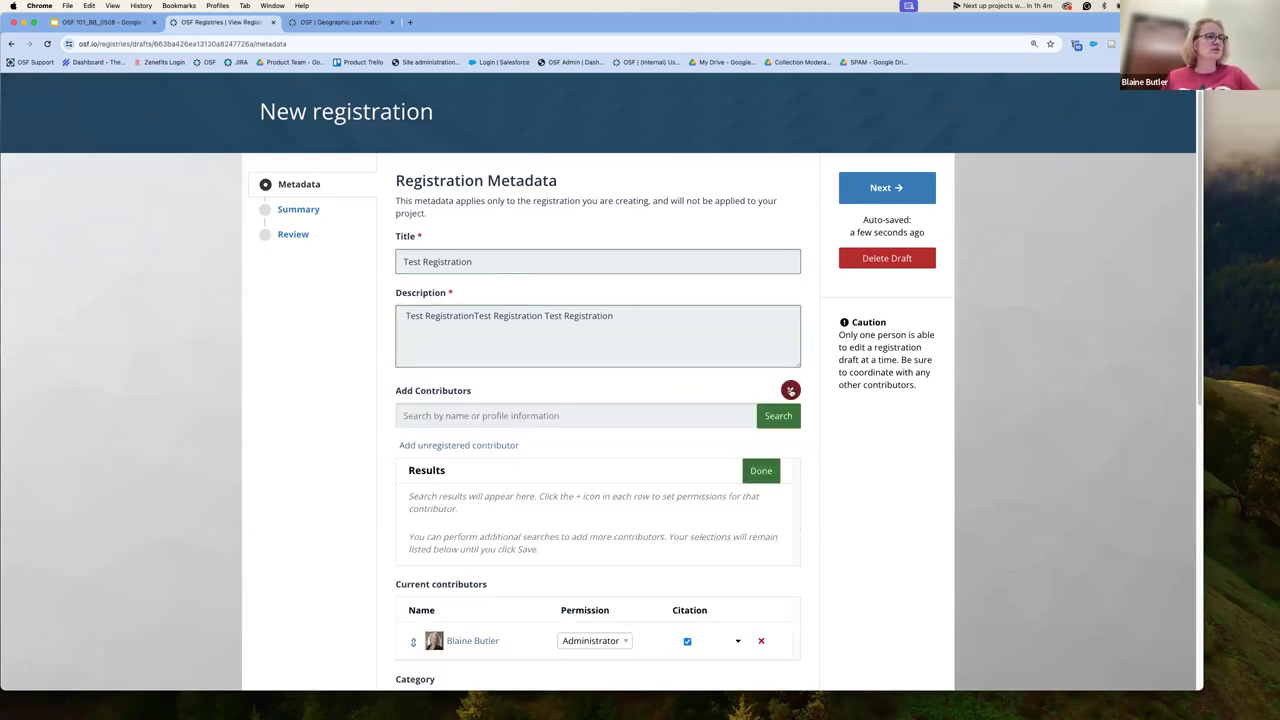
pyautogui.click(465, 413)
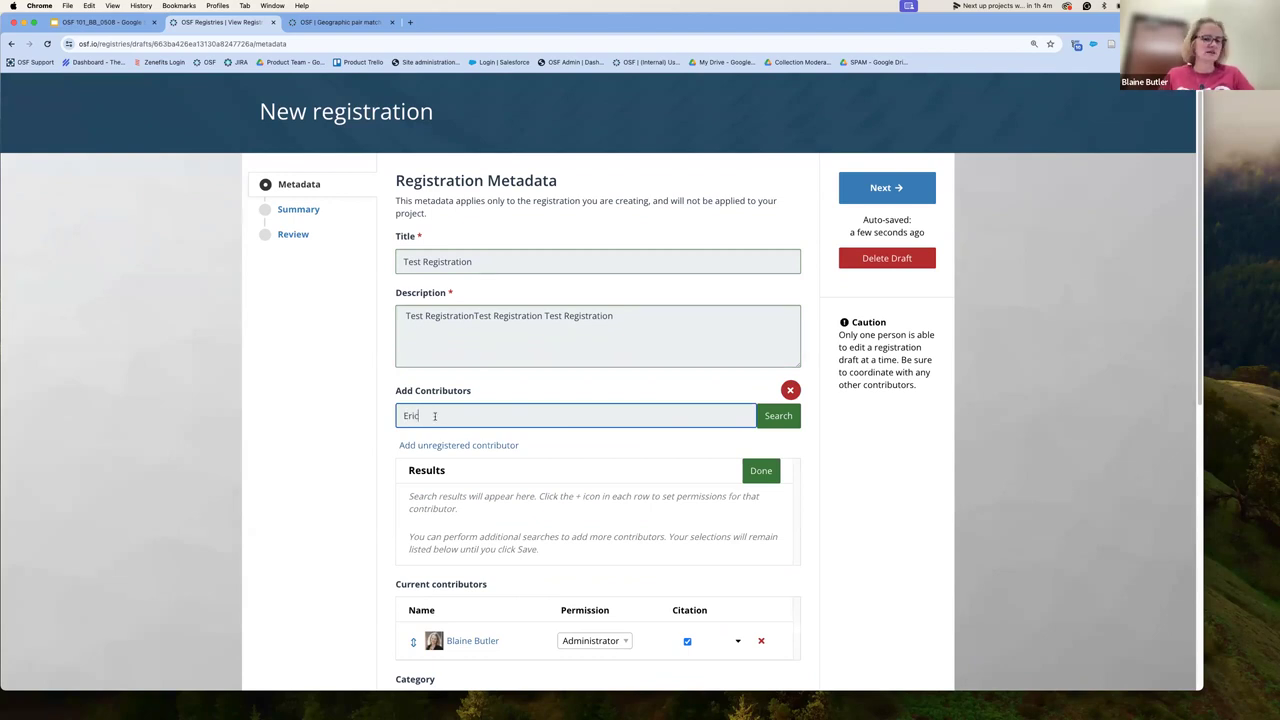
pyautogui.click(779, 420)
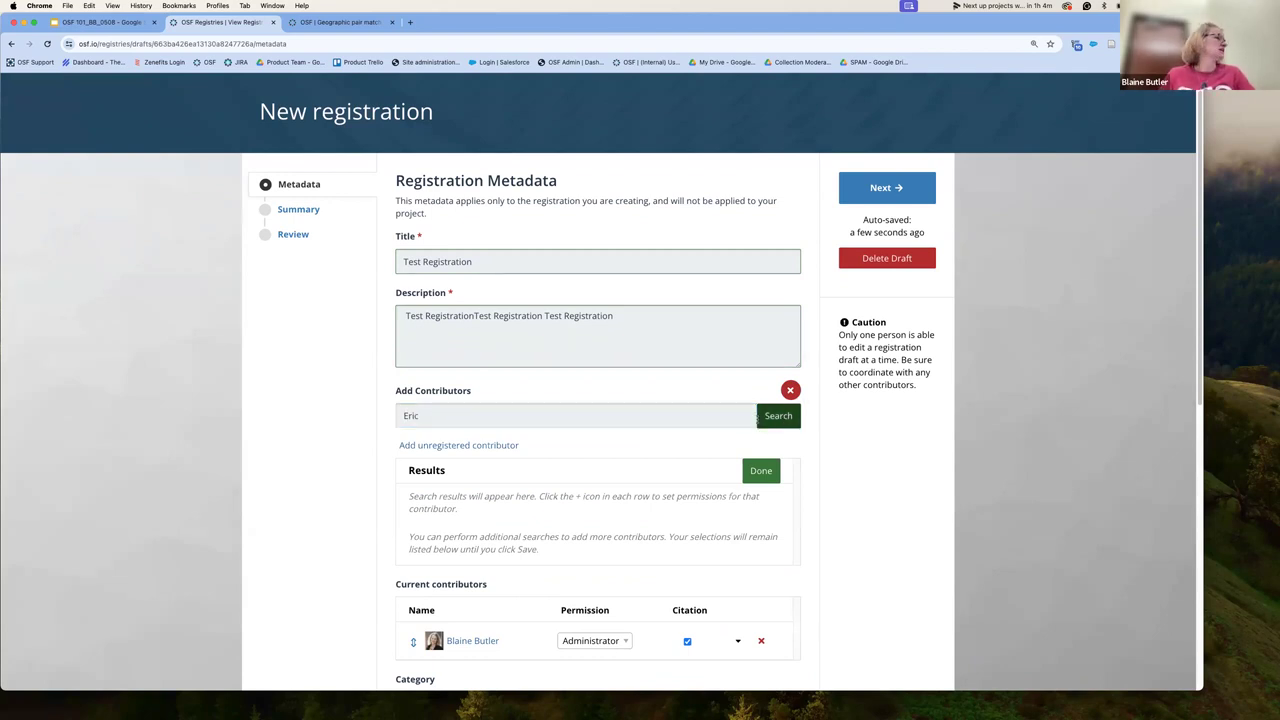
pyautogui.click(437, 412)
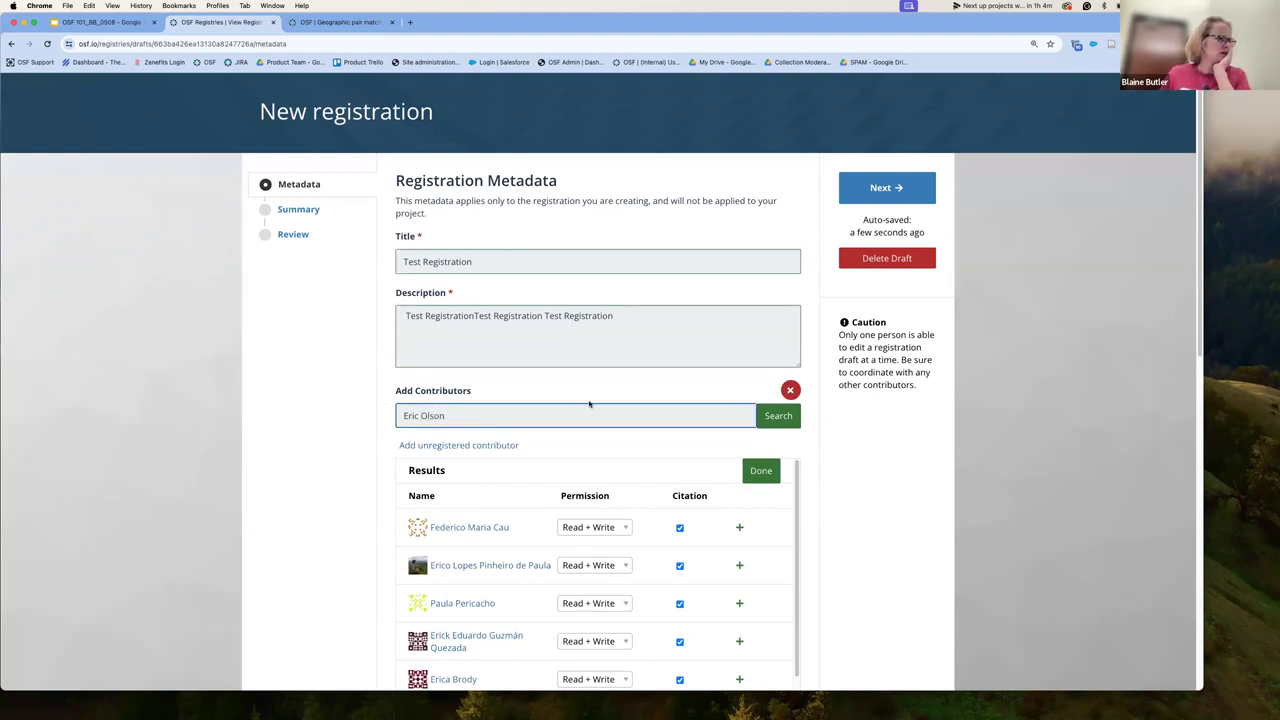
pyautogui.click(773, 414)
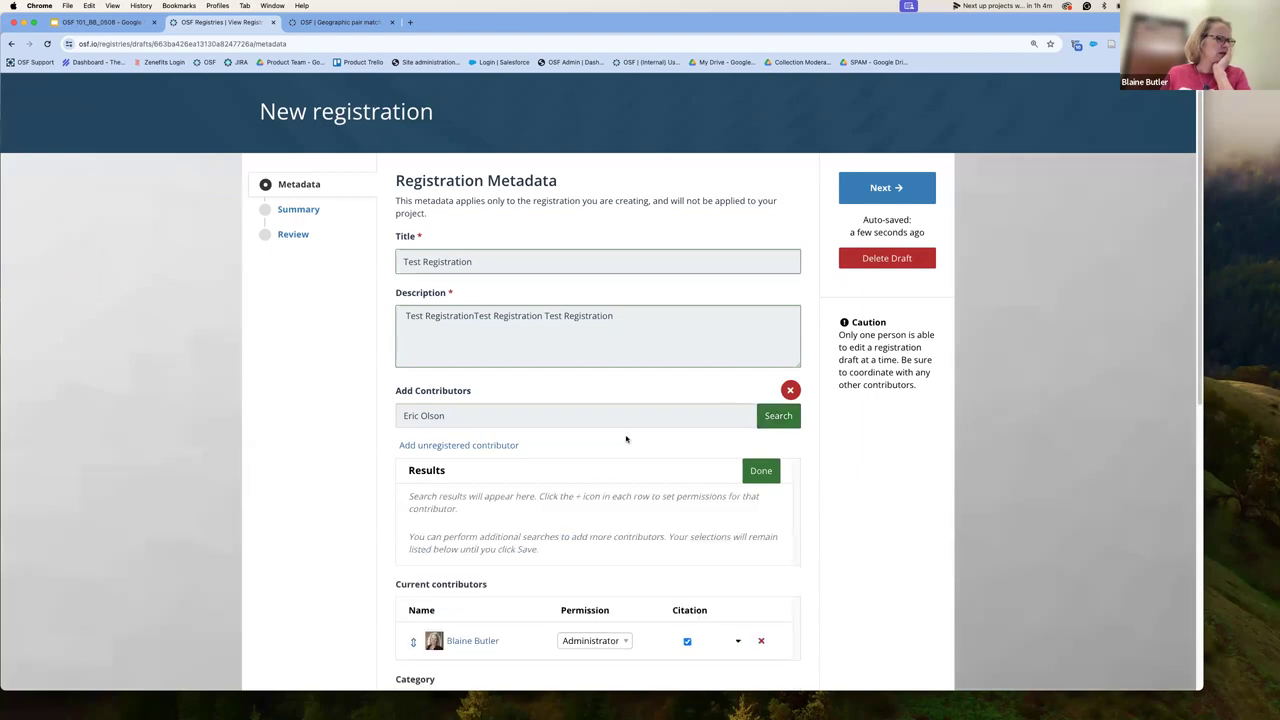
# - Open the single matching user's profile from the contributor results
pyautogui.scroll(-1, 622, 434)
pyautogui.scroll(-1, 578, 375)
pyautogui.moveTo(460, 289); pyautogui.dragTo(403, 288)
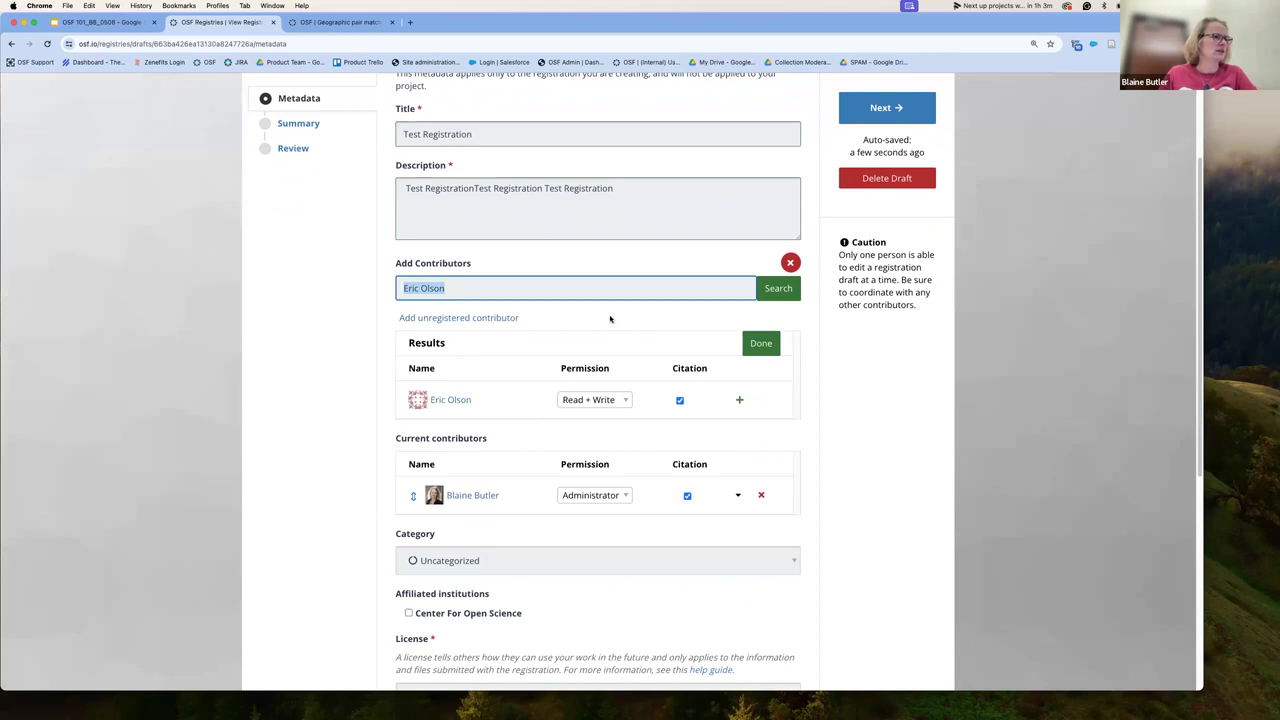
pyautogui.click(622, 274)
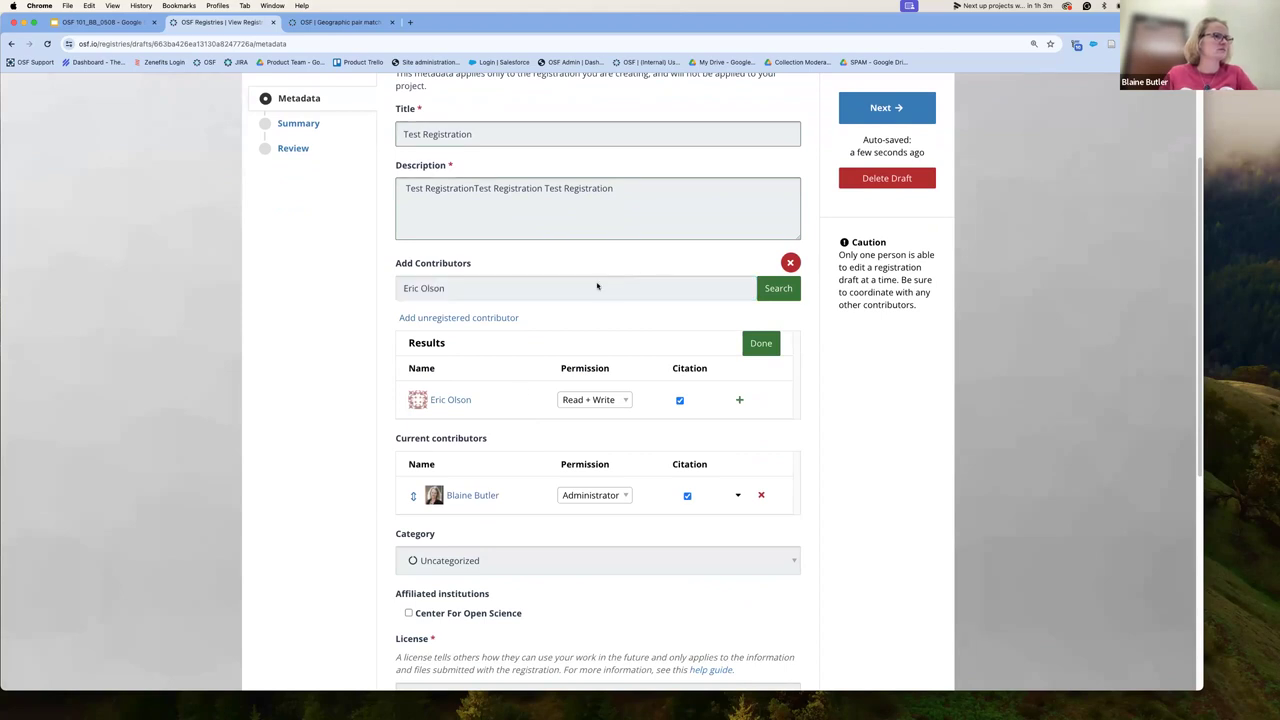
pyautogui.click(450, 402)
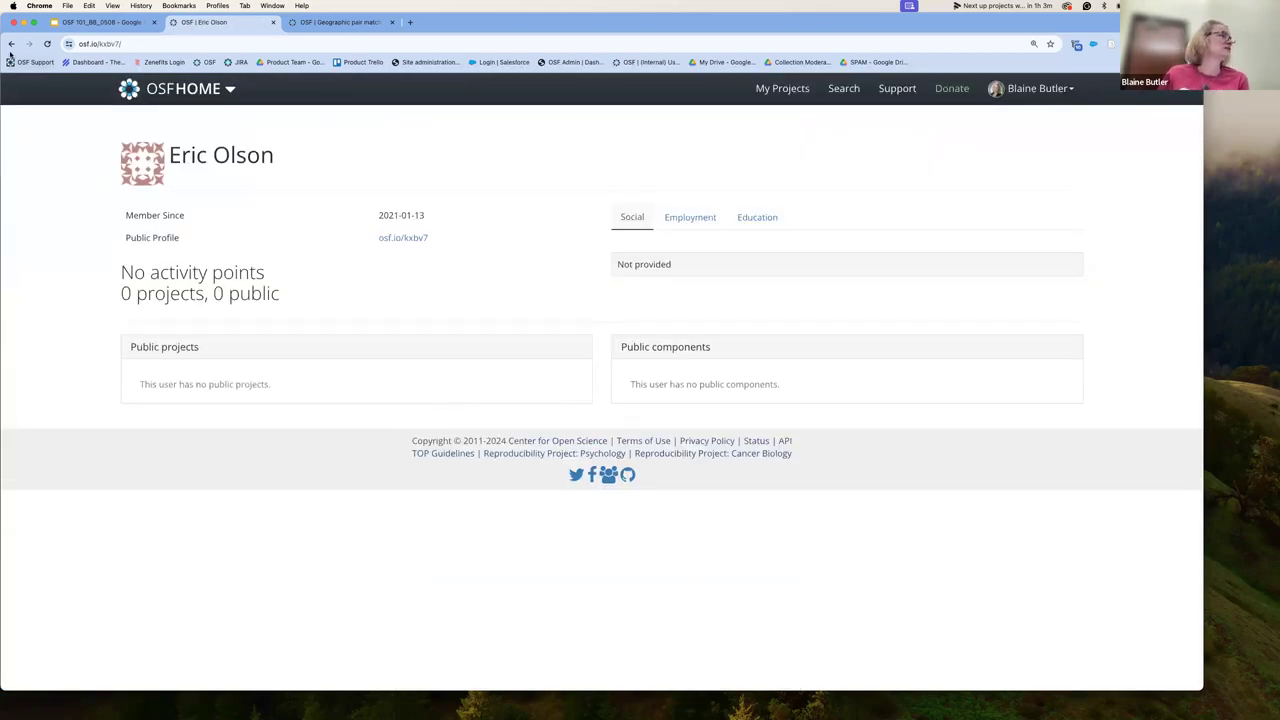
# - Check the user's Employment and Education tabs, then go back to the registration draft
pyautogui.rightClick(12, 44)
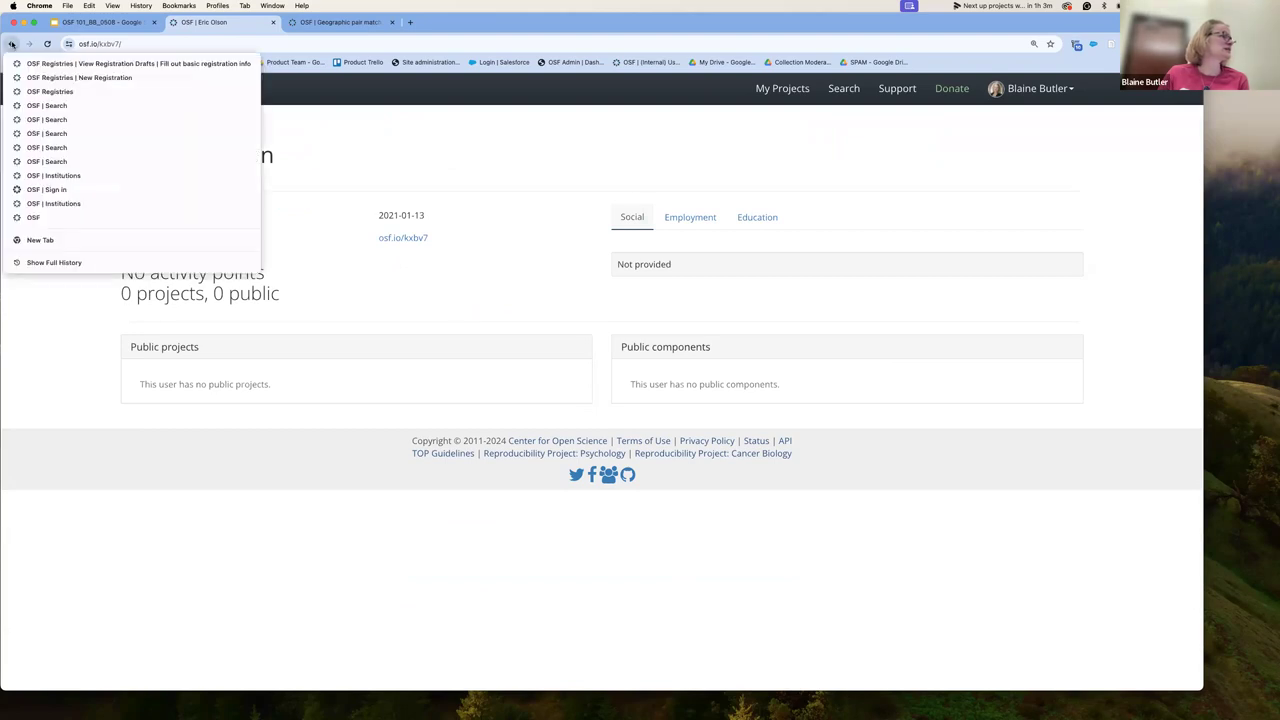
pyautogui.press('Escape')
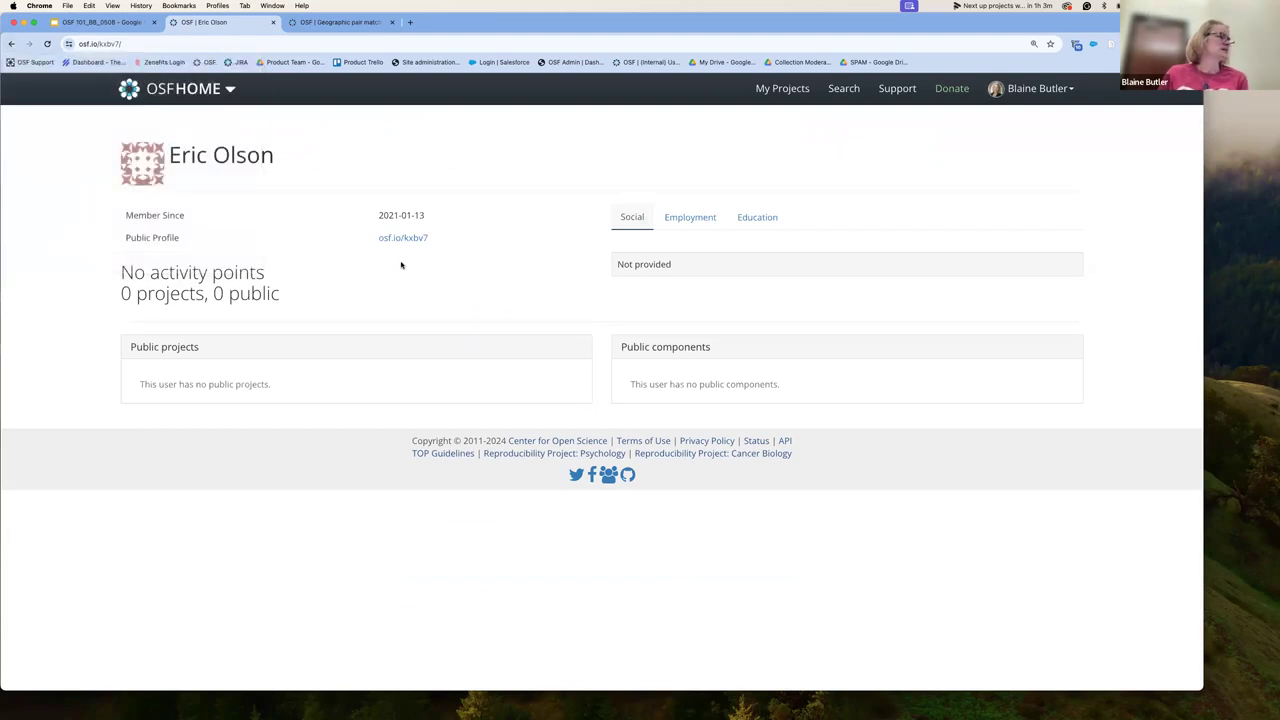
pyautogui.click(690, 217)
pyautogui.click(757, 217)
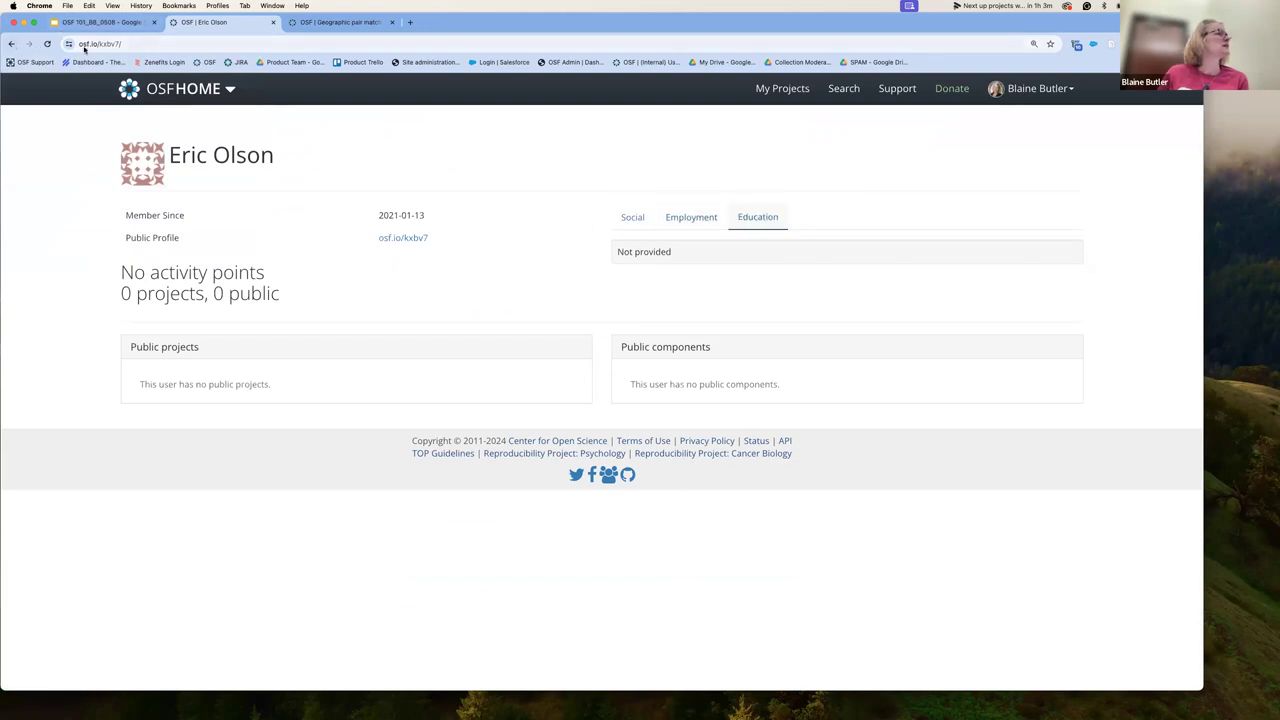
pyautogui.click(10, 45)
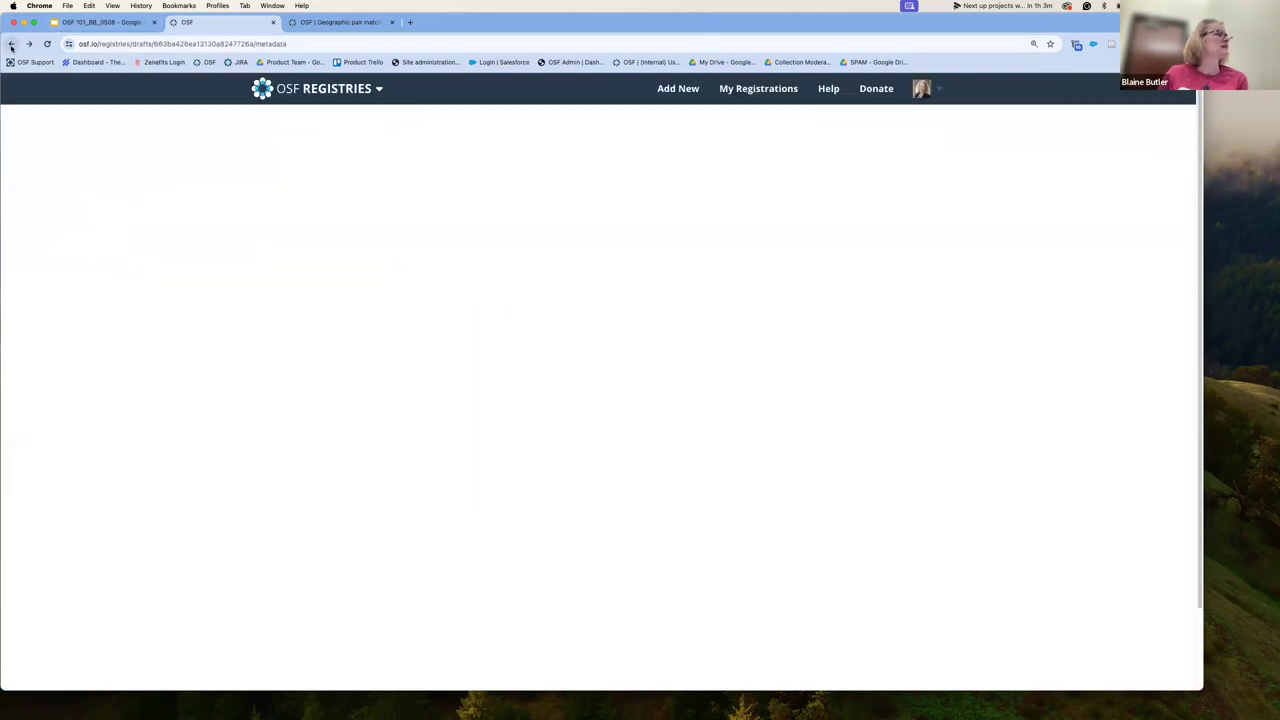
# - Search the contributor directory for a colleague, refining the name until the full name is used
pyautogui.scroll(-1, 600, 415)
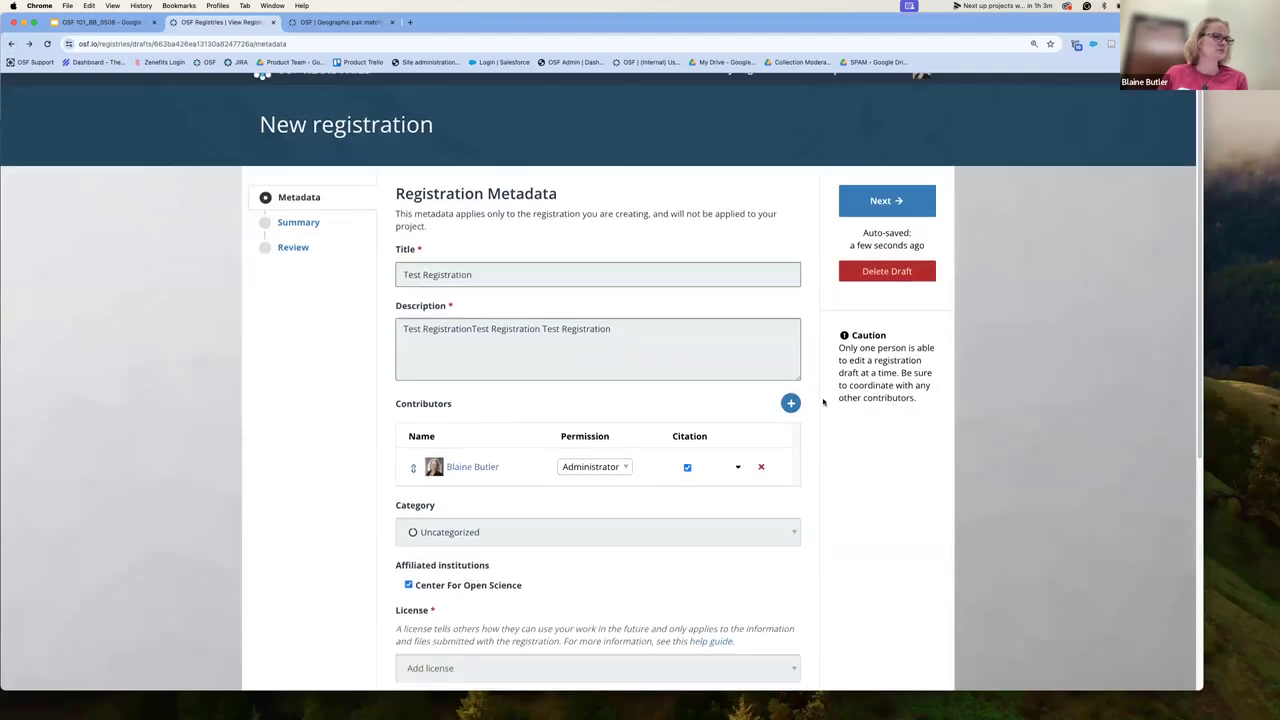
pyautogui.click(790, 403)
pyautogui.write('Gr')
pyautogui.press('BackSpace')
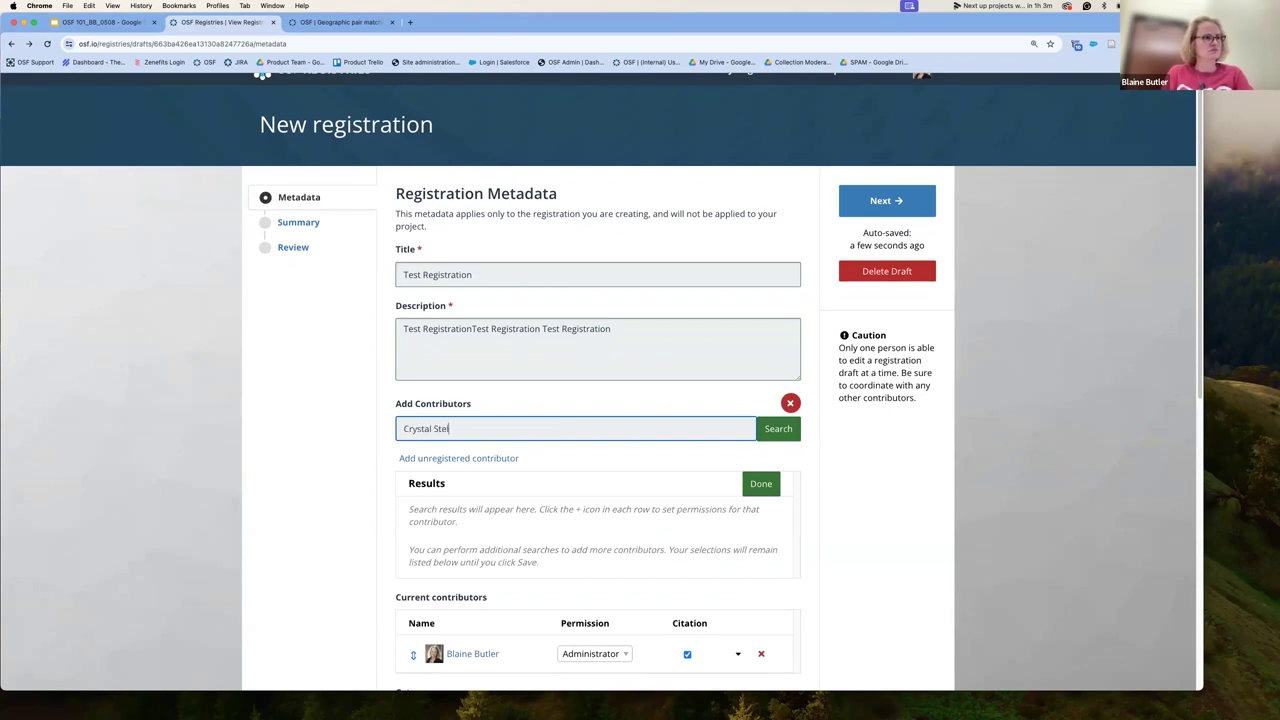
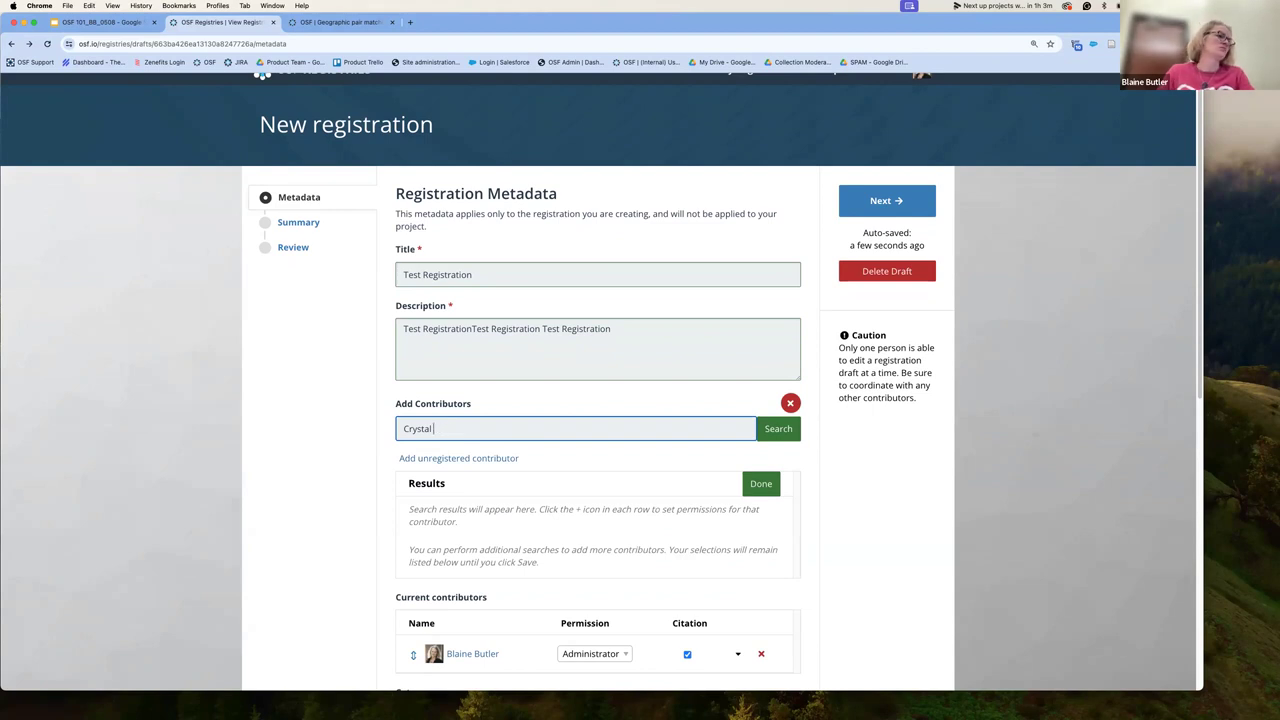
pyautogui.click(784, 430)
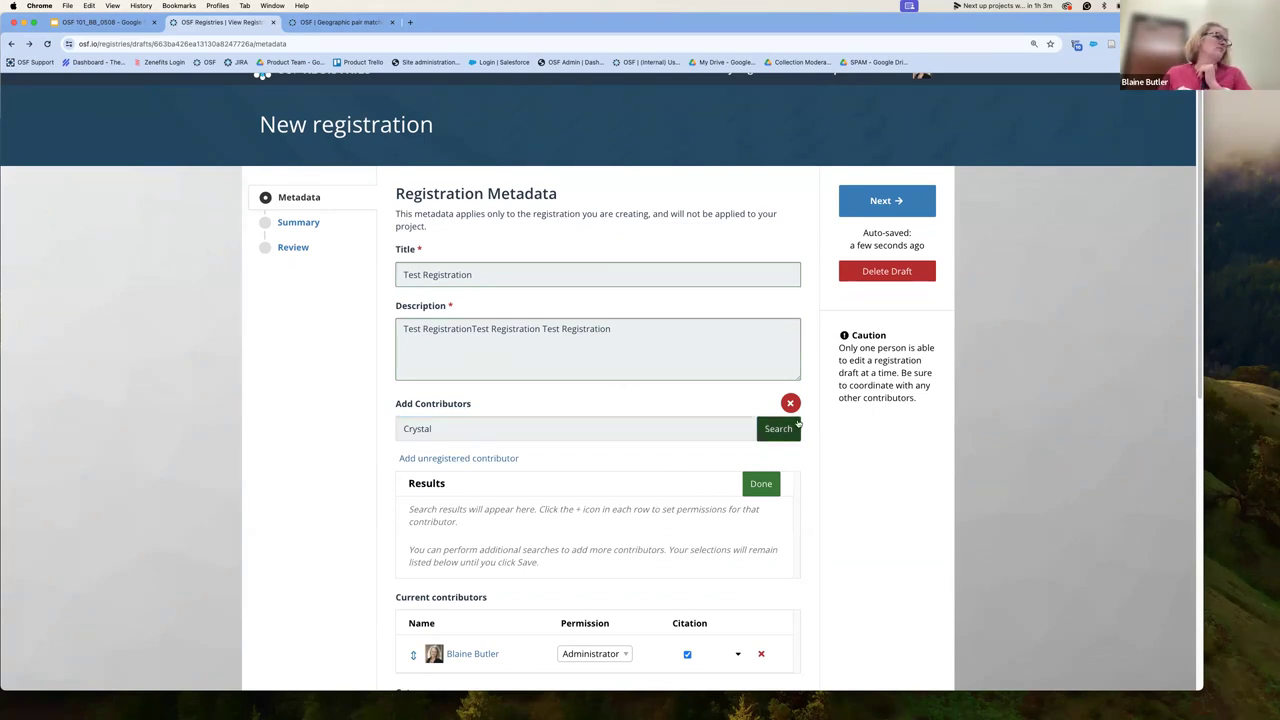
pyautogui.scroll(-2, 640, 480)
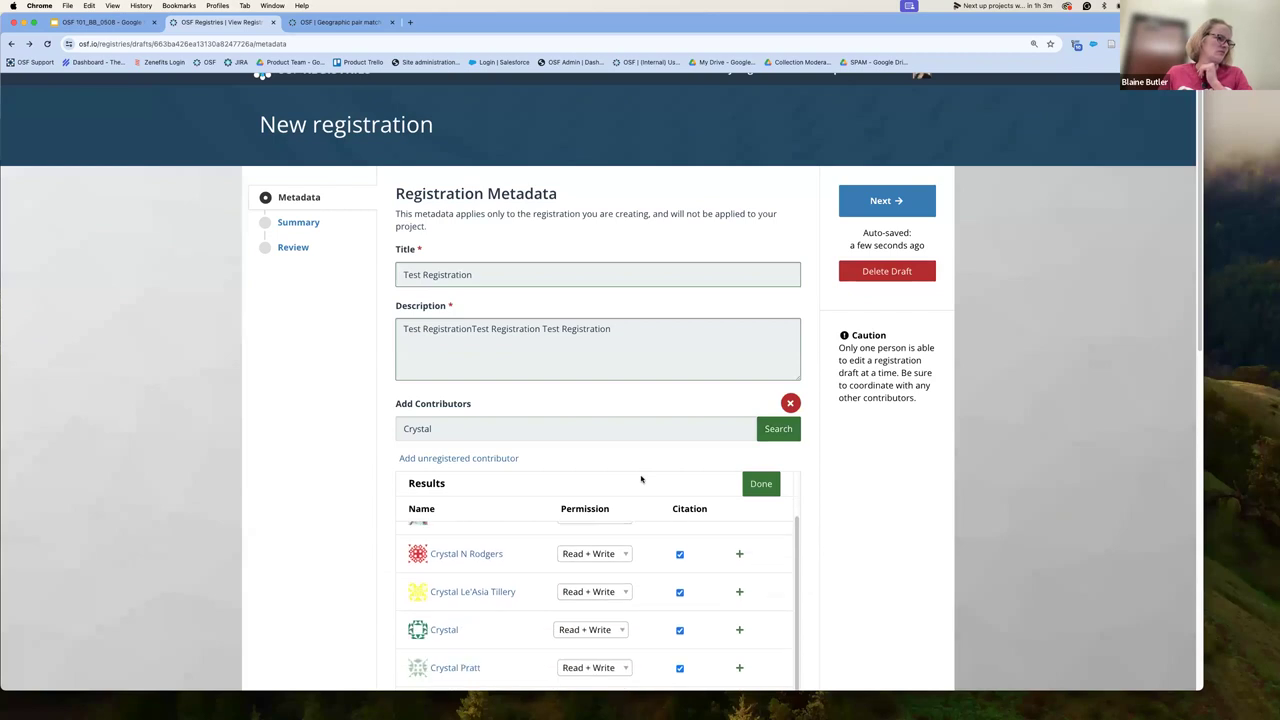
pyautogui.click(476, 431)
pyautogui.write('Stelt')
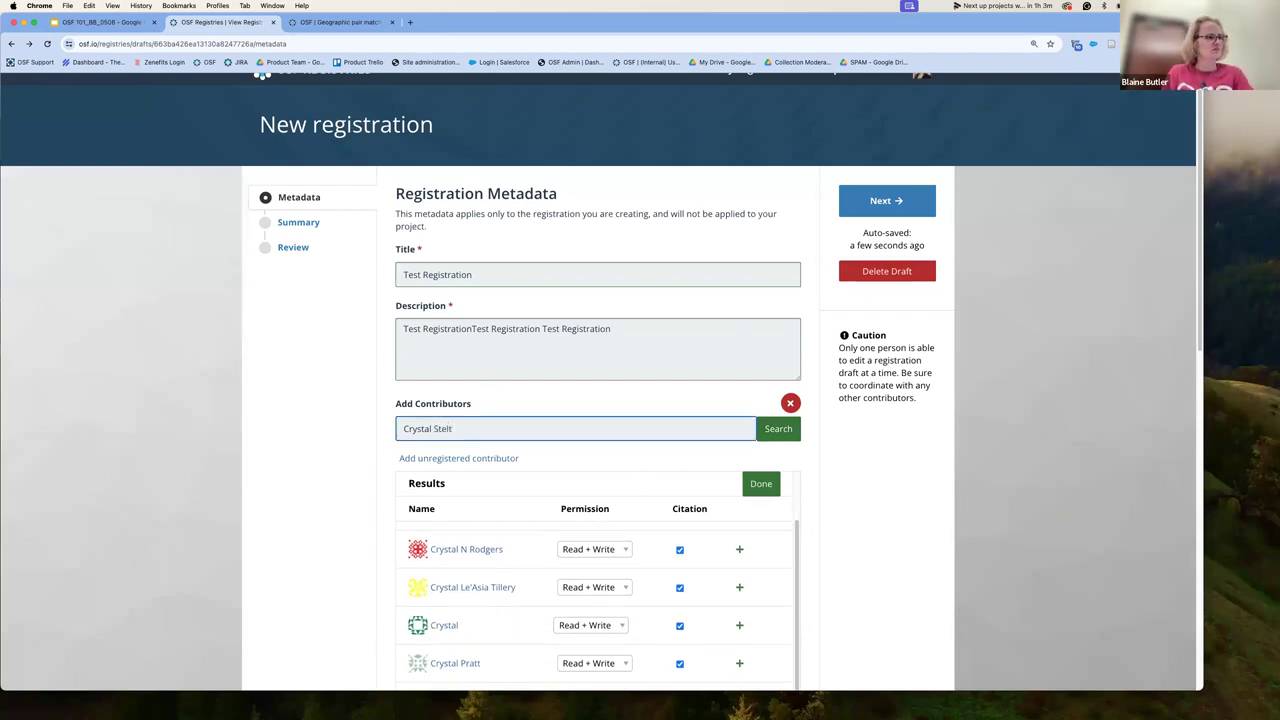
pyautogui.click(786, 428)
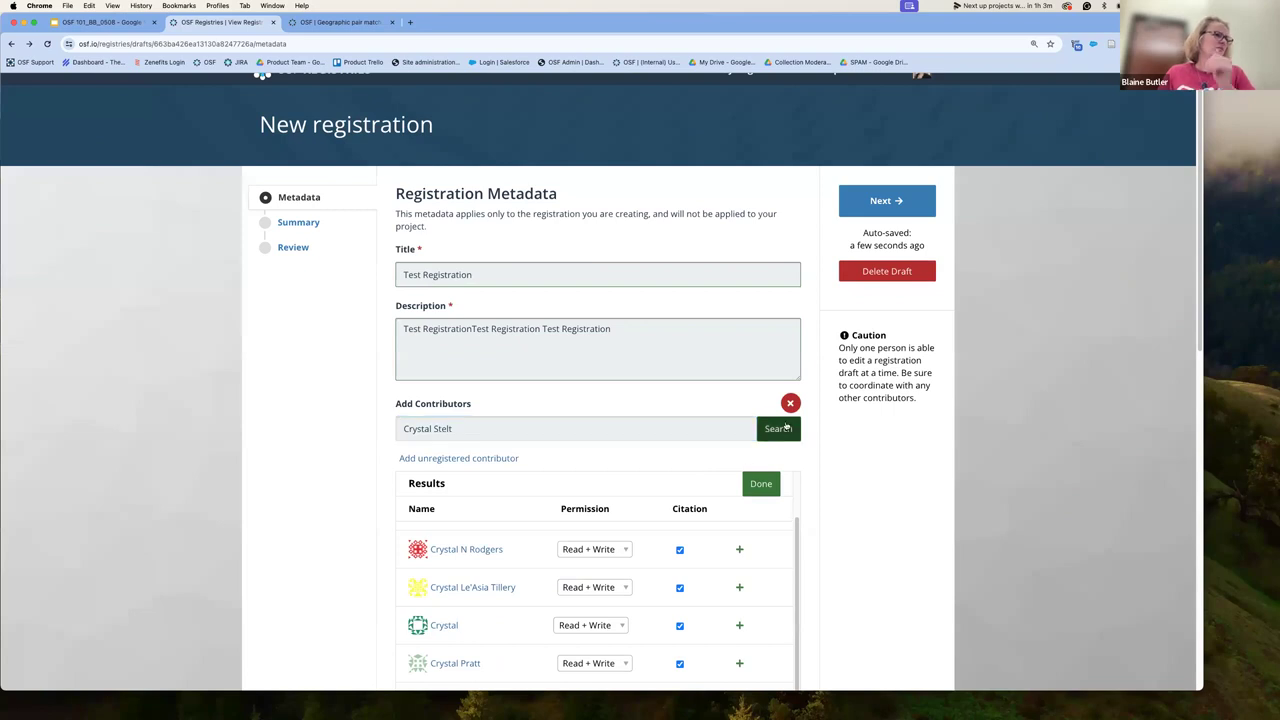
# - Search for the other colleague by full name and add them with Read + Write permission
pyautogui.scroll(-2, 614, 491)
pyautogui.moveTo(455, 333); pyautogui.dragTo(383, 312)
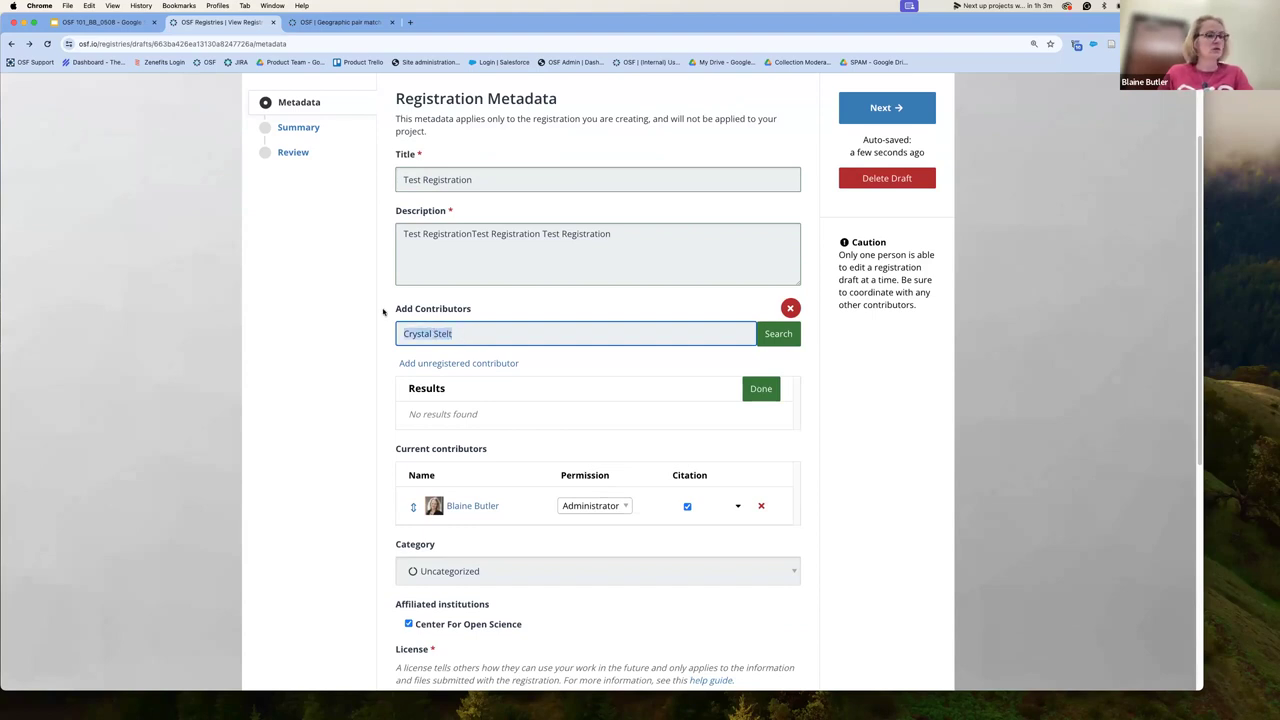
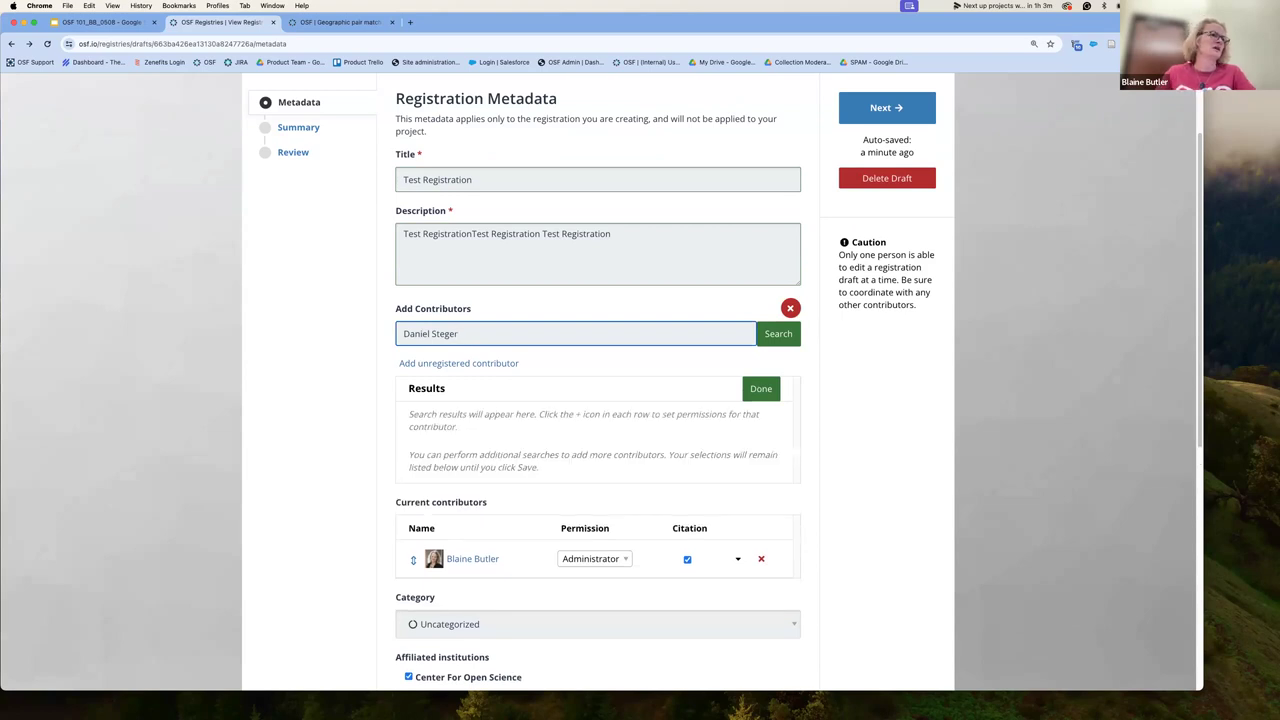
pyautogui.click(780, 337)
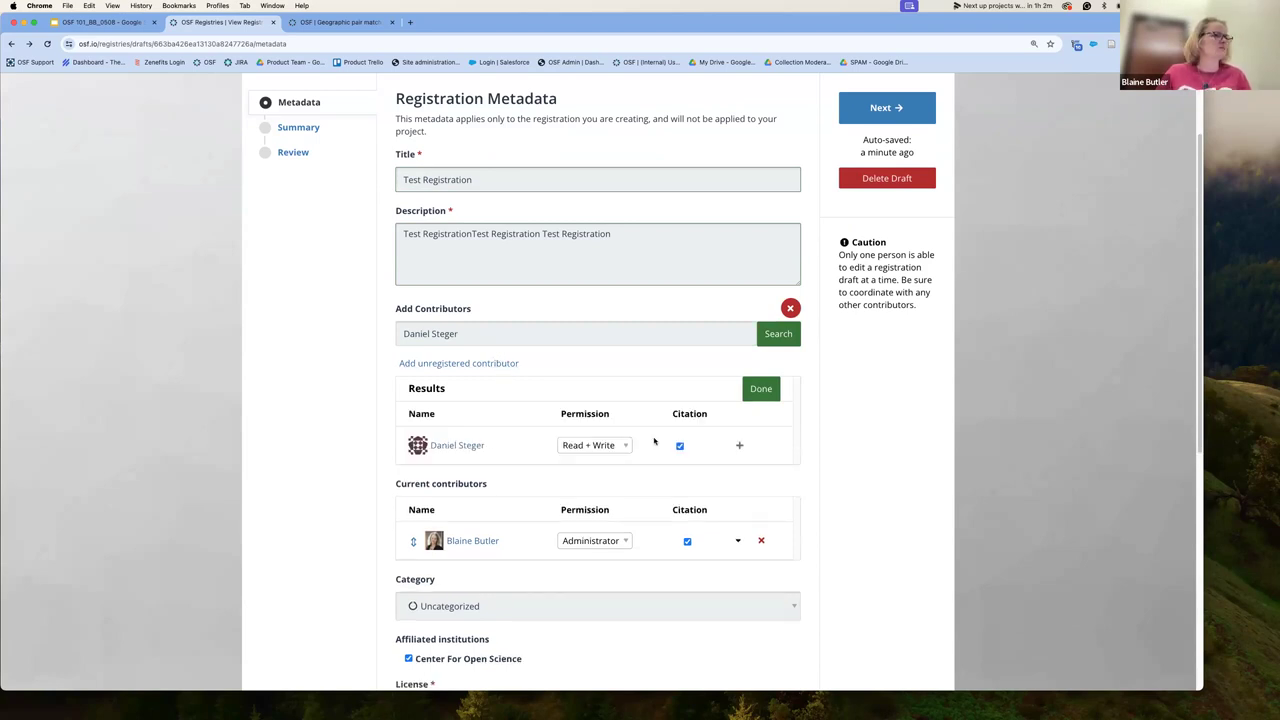
pyautogui.click(739, 446)
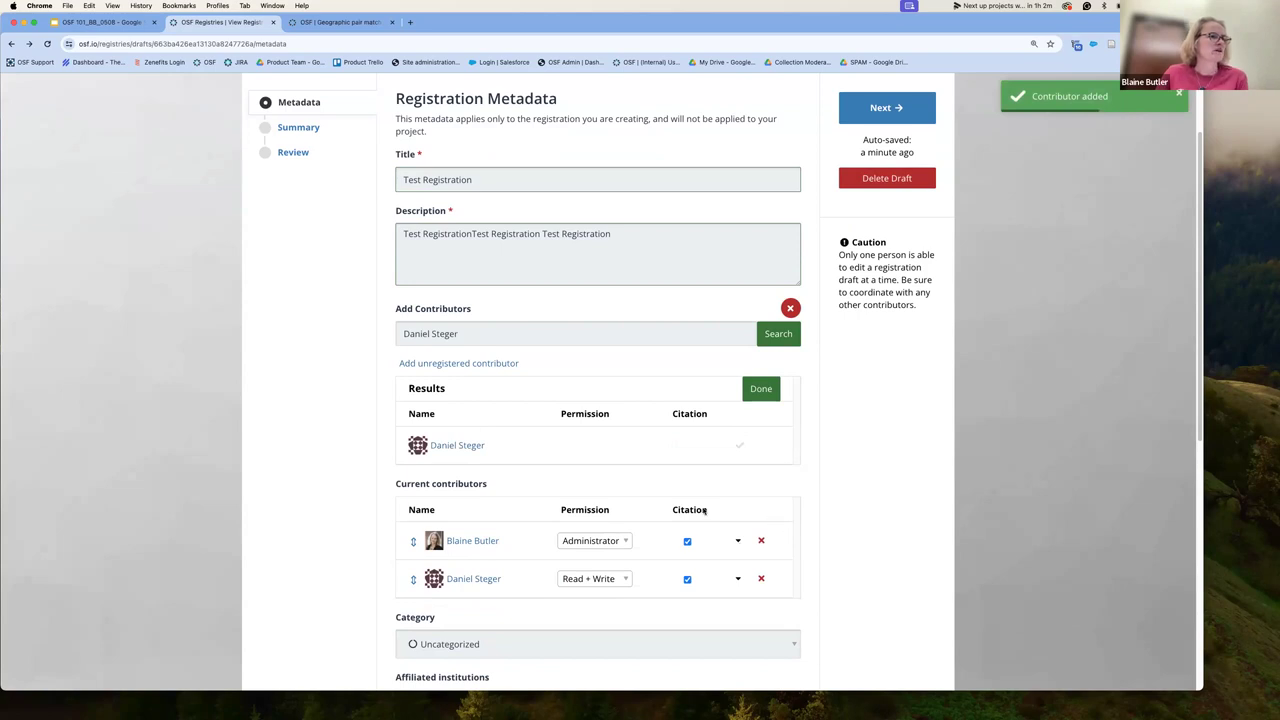
pyautogui.scroll(-1, 366, 551)
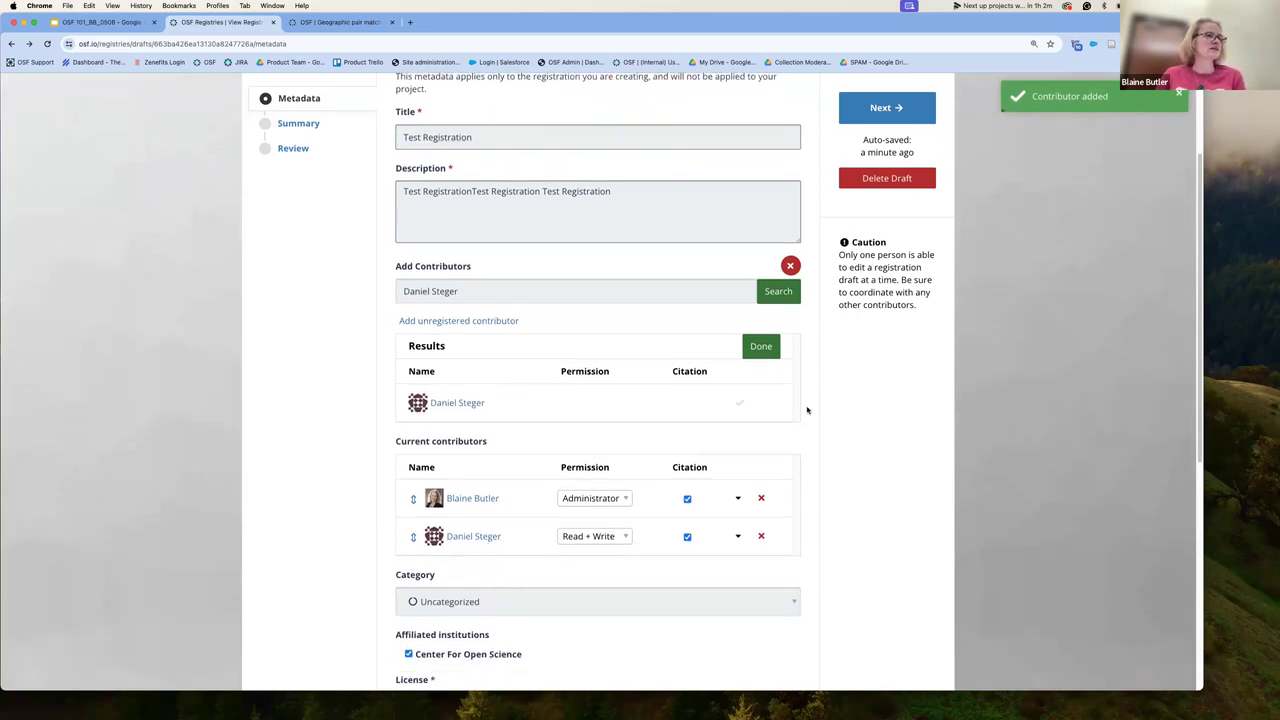
# - Apply the CC-By Attribution 4.0 International license and Architecture subject, then go to Summary
pyautogui.scroll(-5, 729, 459)
pyautogui.scroll(-5, 447, 376)
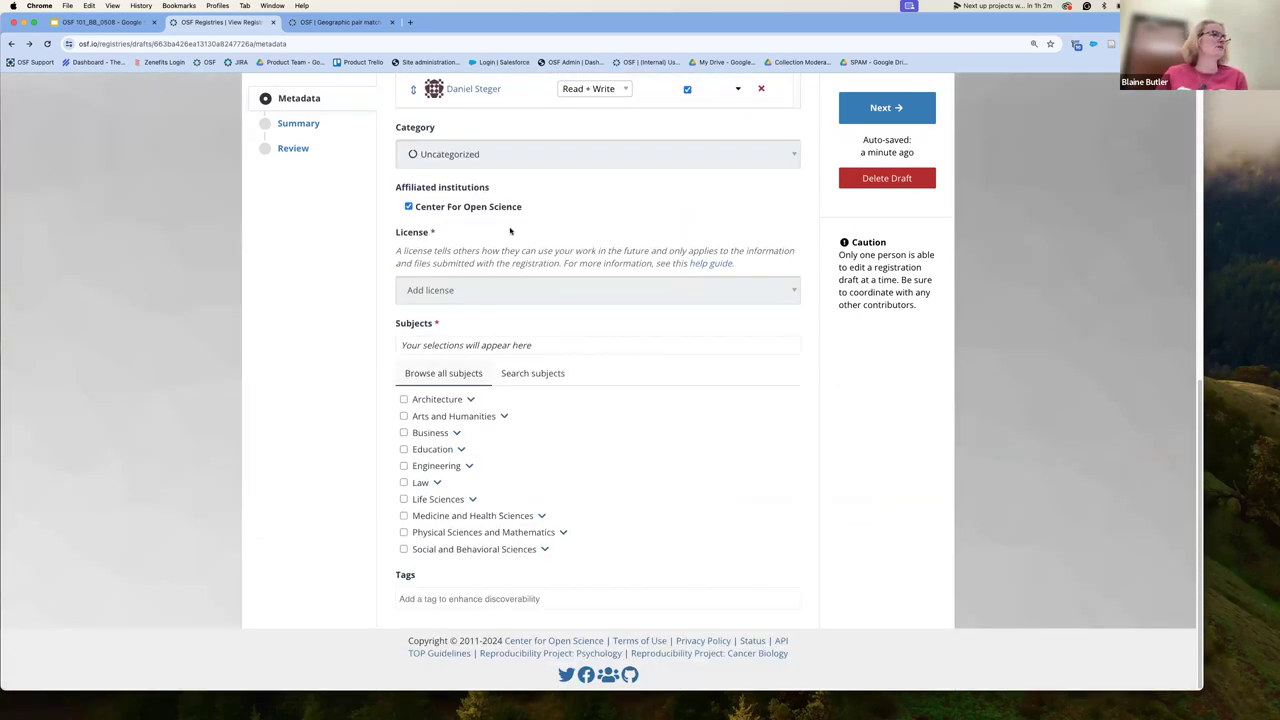
pyautogui.click(759, 296)
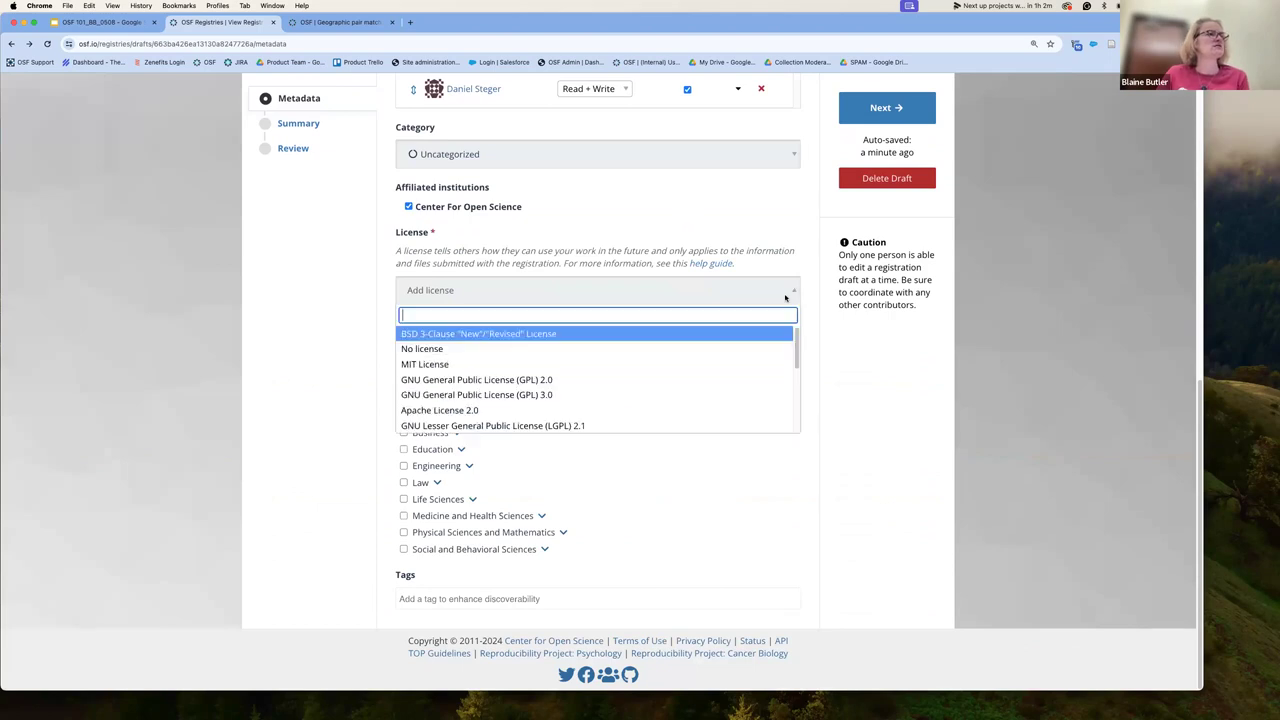
pyautogui.scroll(-2, 724, 390)
pyautogui.click(720, 381)
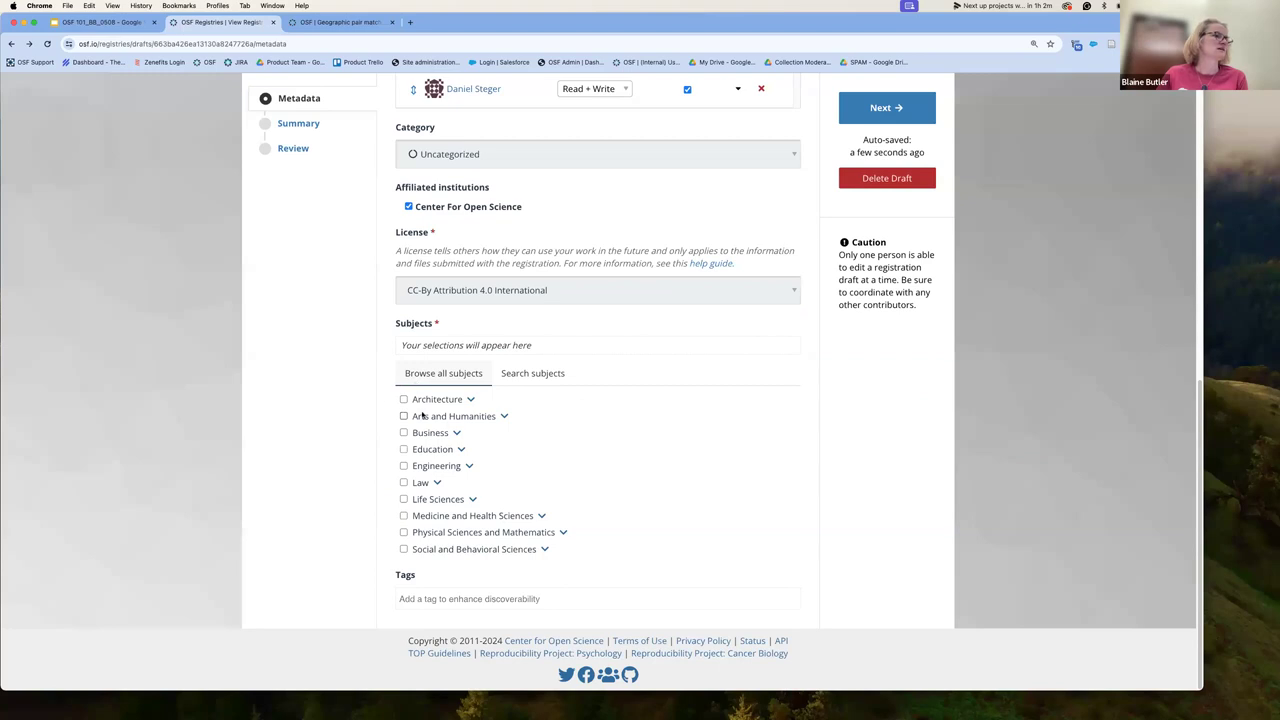
pyautogui.click(404, 399)
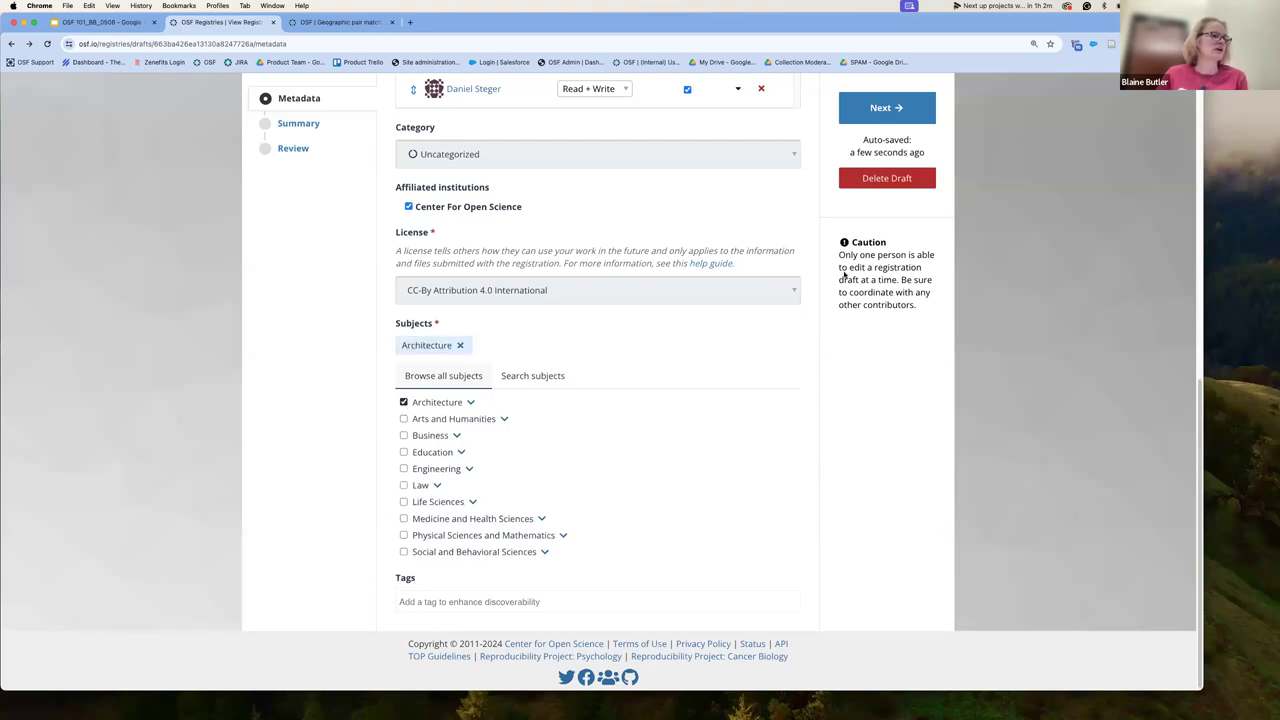
pyautogui.click(880, 112)
pyautogui.click(460, 304)
# - Fill the summary with 'Test Registration' pasted three times
pyautogui.write('Test Registration')
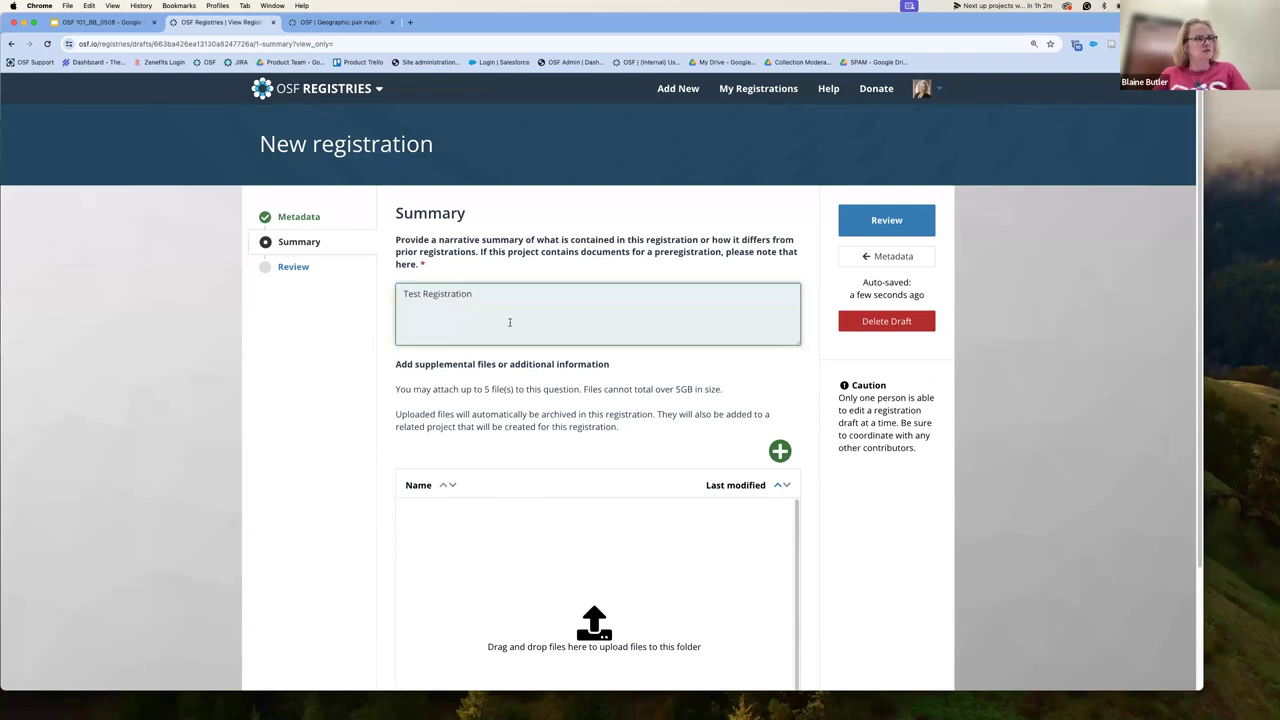
pyautogui.write('Test Registration')
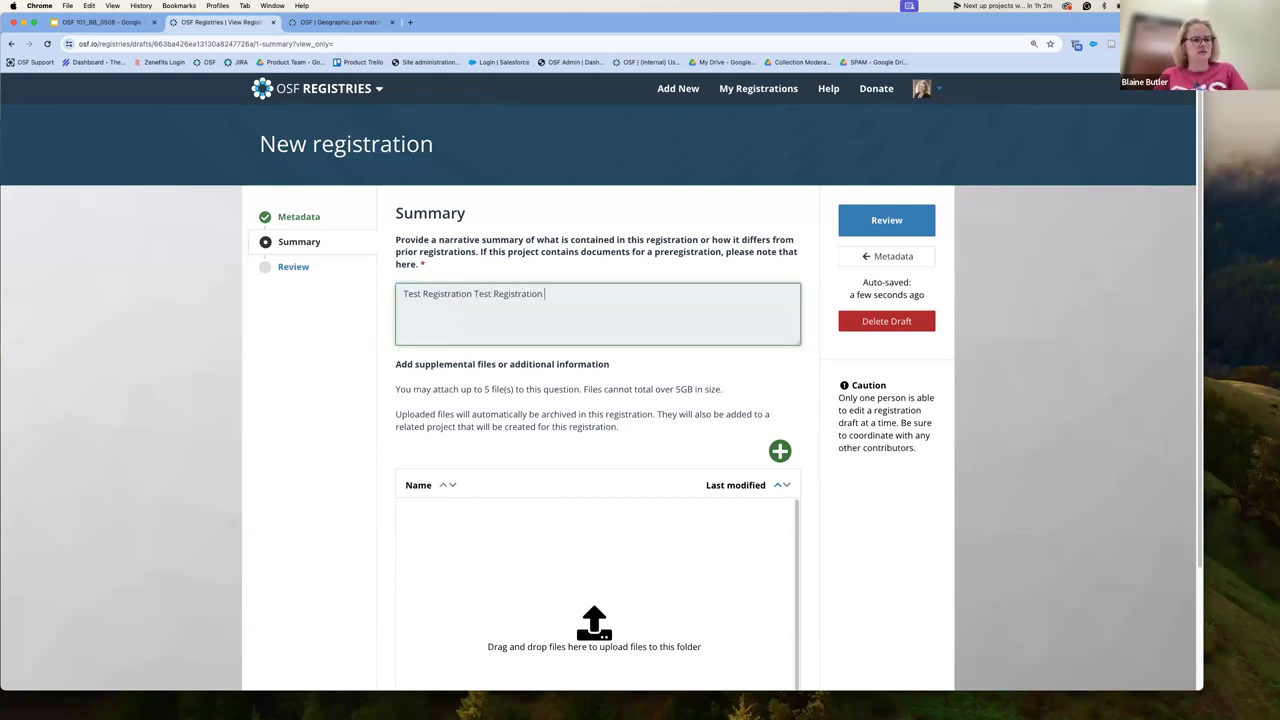
pyautogui.write('Test Registration')
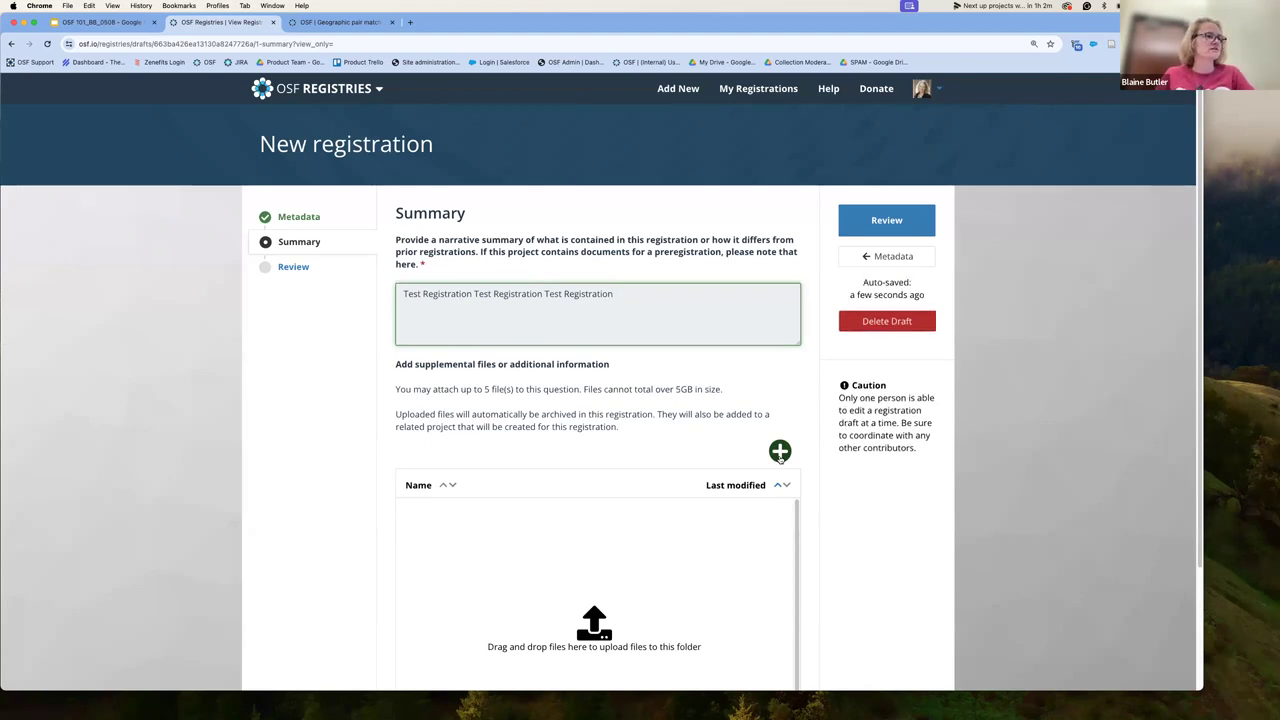
# - Upload 'Lorem ipsum dolor sit amet.pdf' as a supplemental file and proceed to review
pyautogui.click(779, 453)
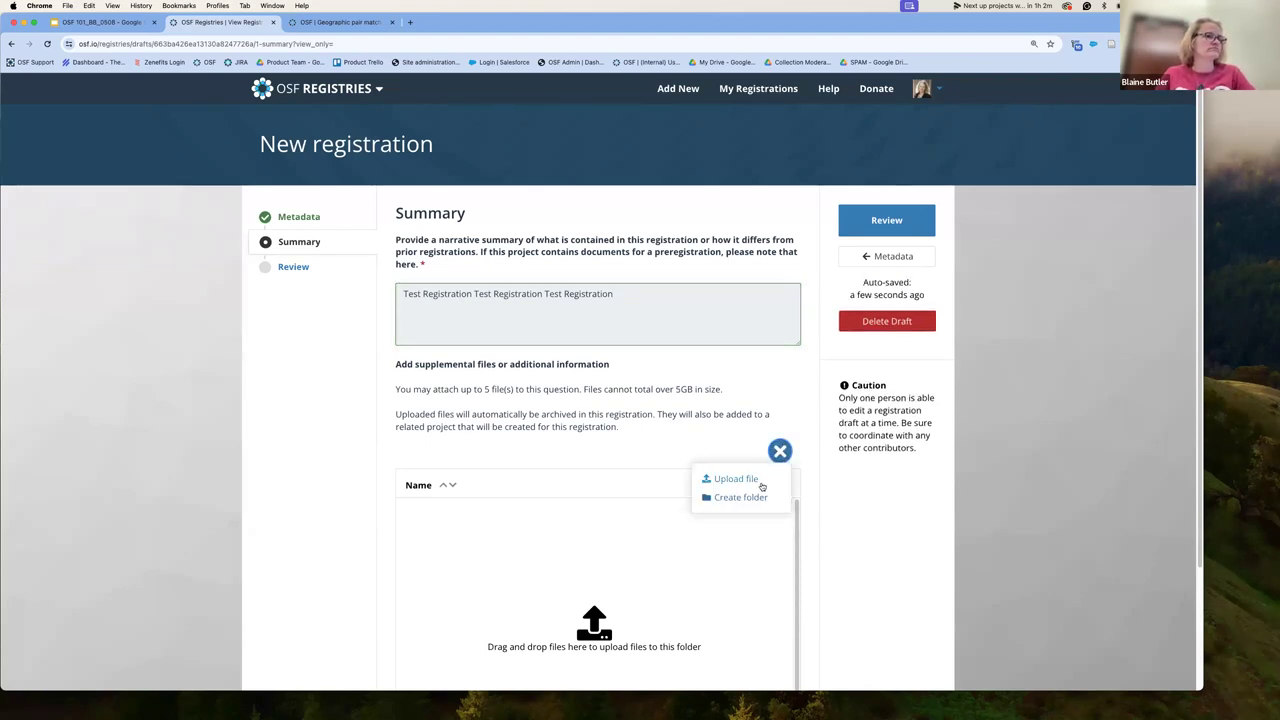
pyautogui.click(762, 485)
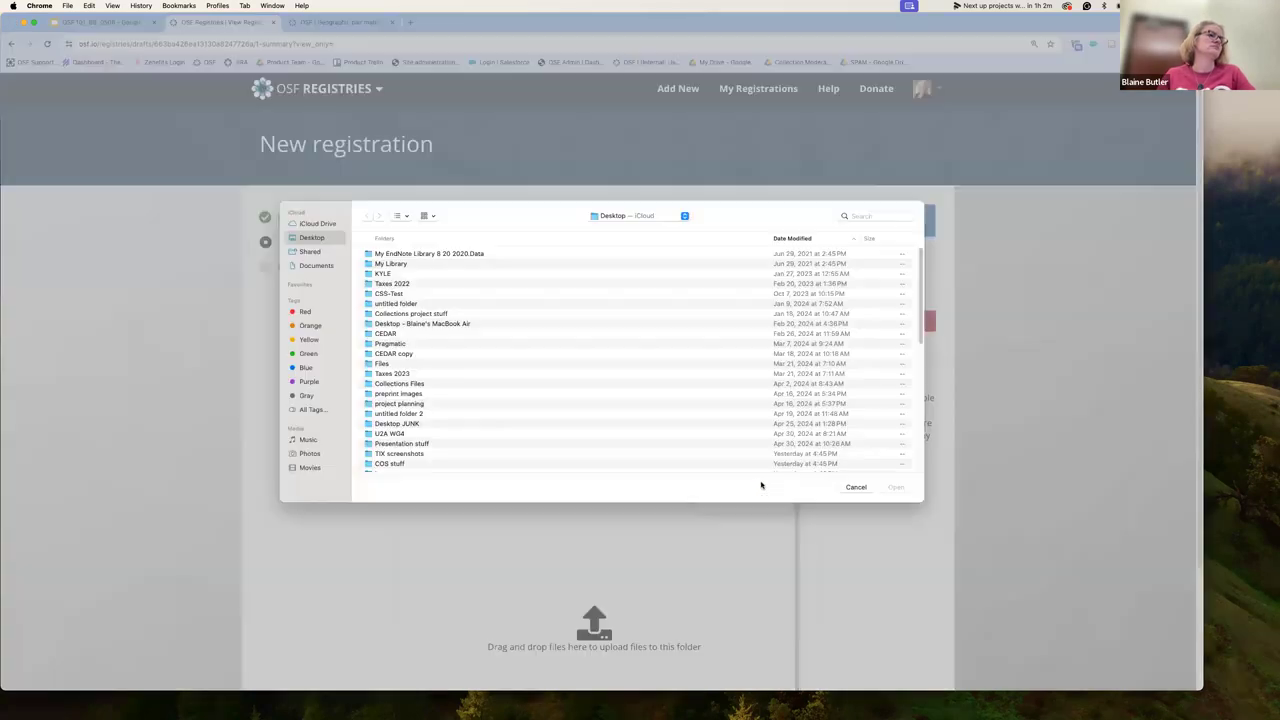
pyautogui.scroll(-3, 506, 372)
pyautogui.scroll(-3, 506, 372)
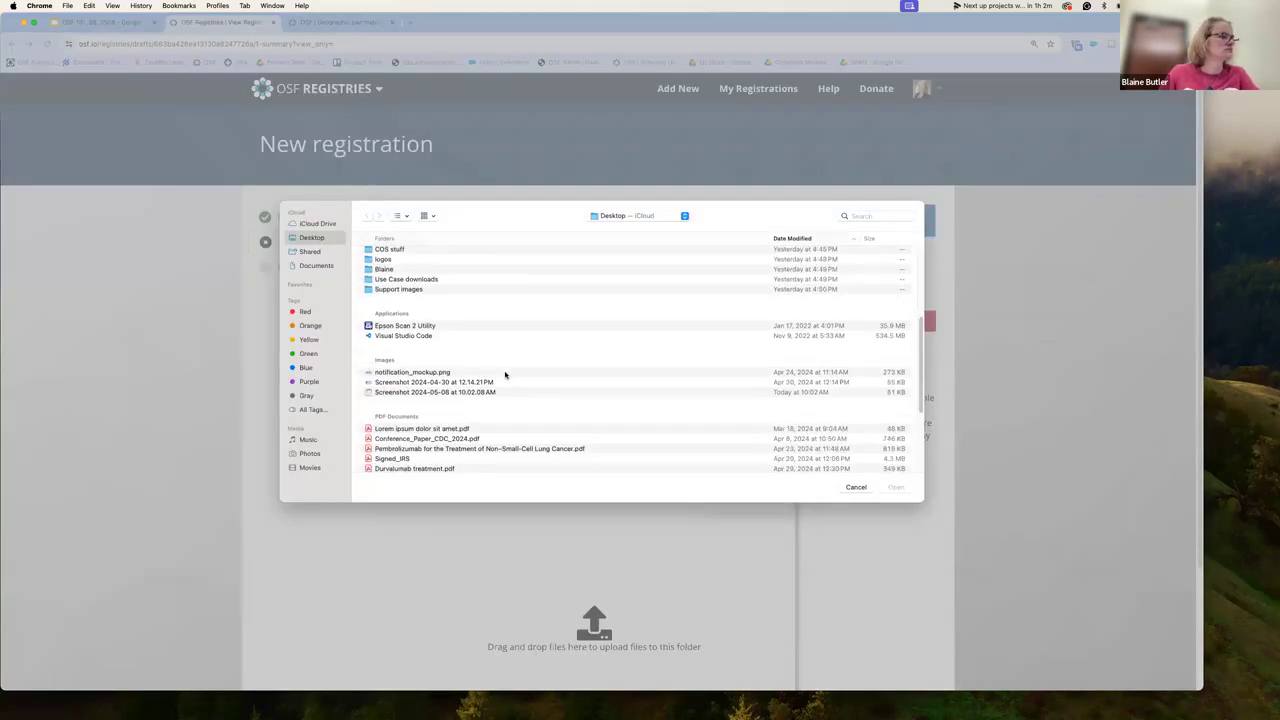
pyautogui.click(458, 430)
pyautogui.click(901, 489)
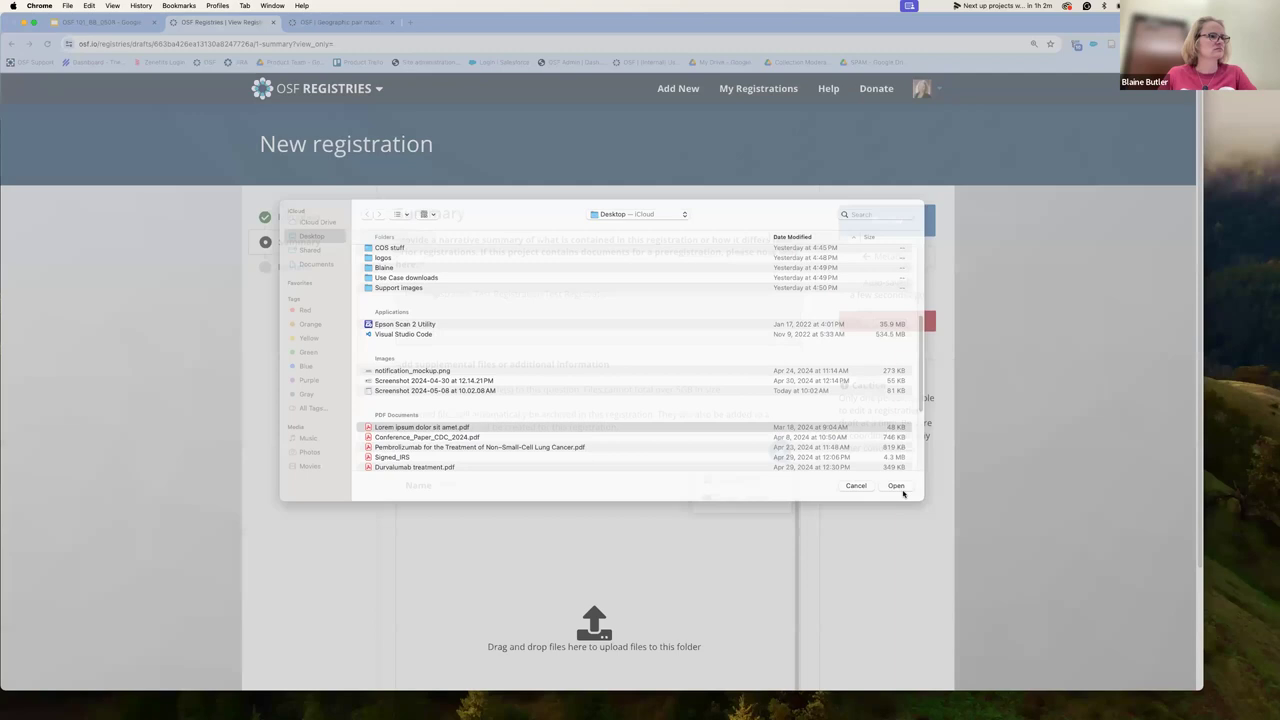
pyautogui.scroll(-3, 937, 560)
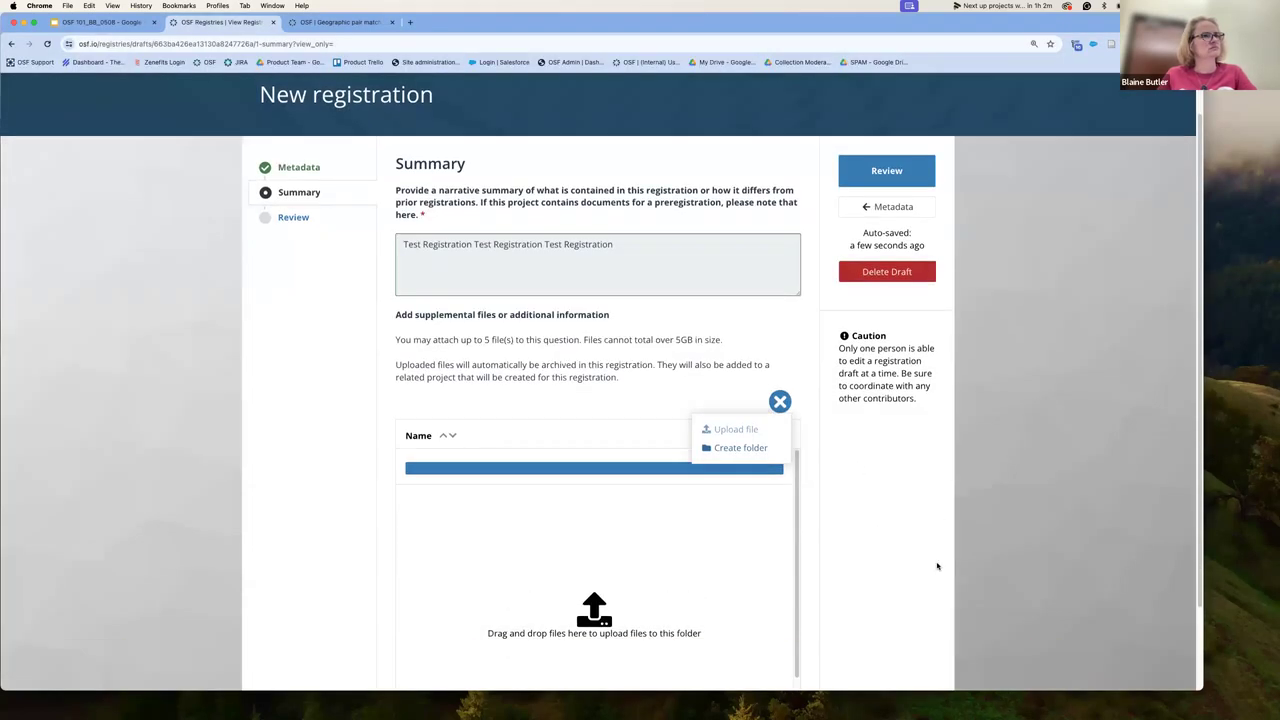
pyautogui.click(889, 107)
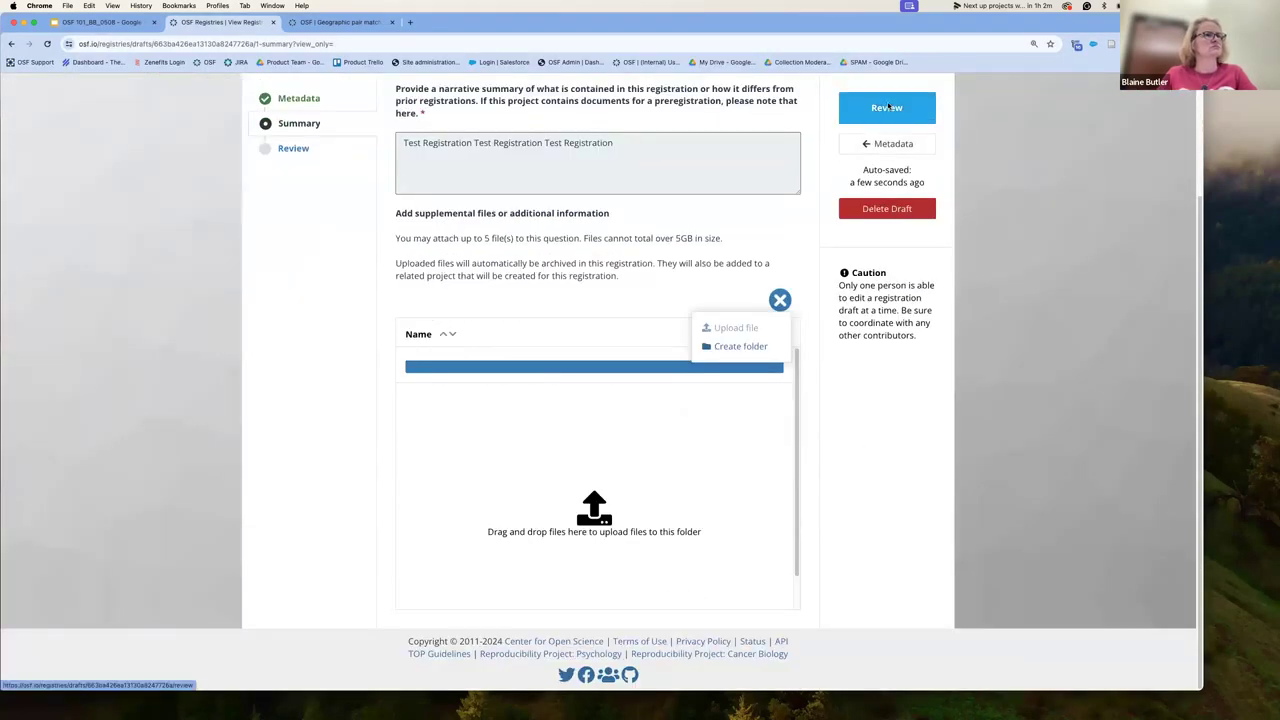
# - Delete the test draft registration from the Review page and confirm the deletion
pyautogui.scroll(-3, 739, 505)
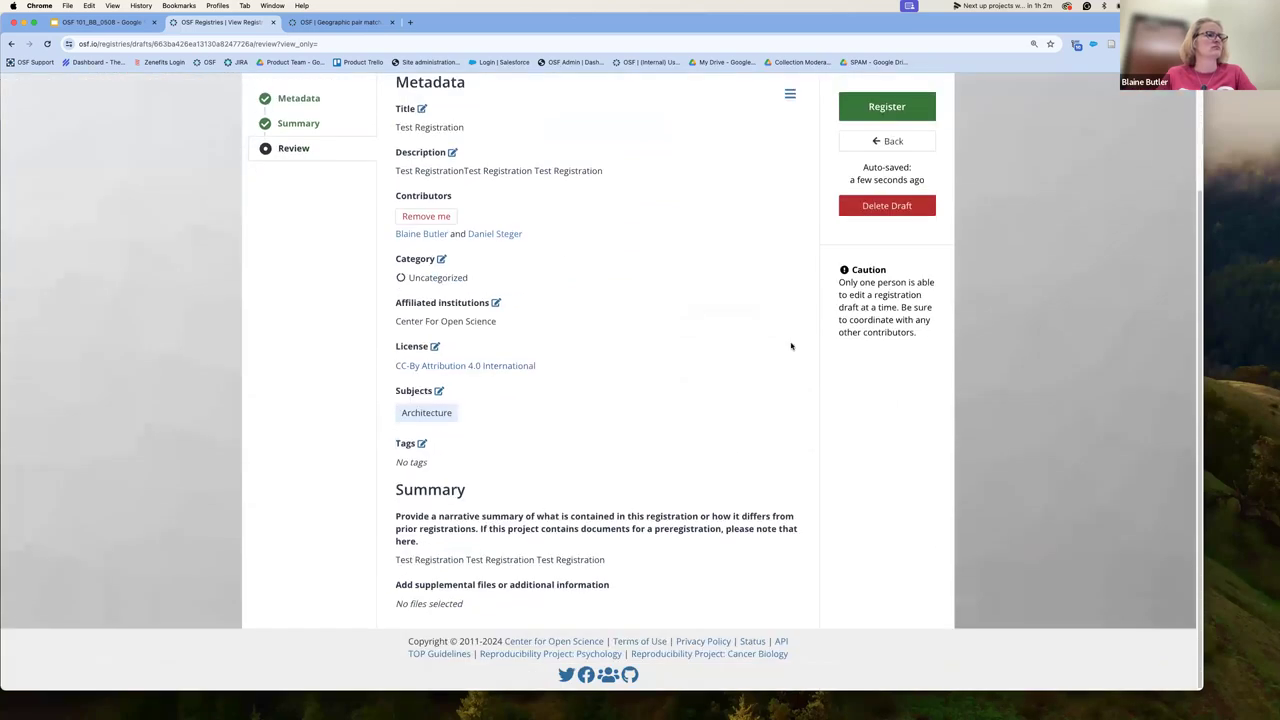
pyautogui.scroll(3, 300, 326)
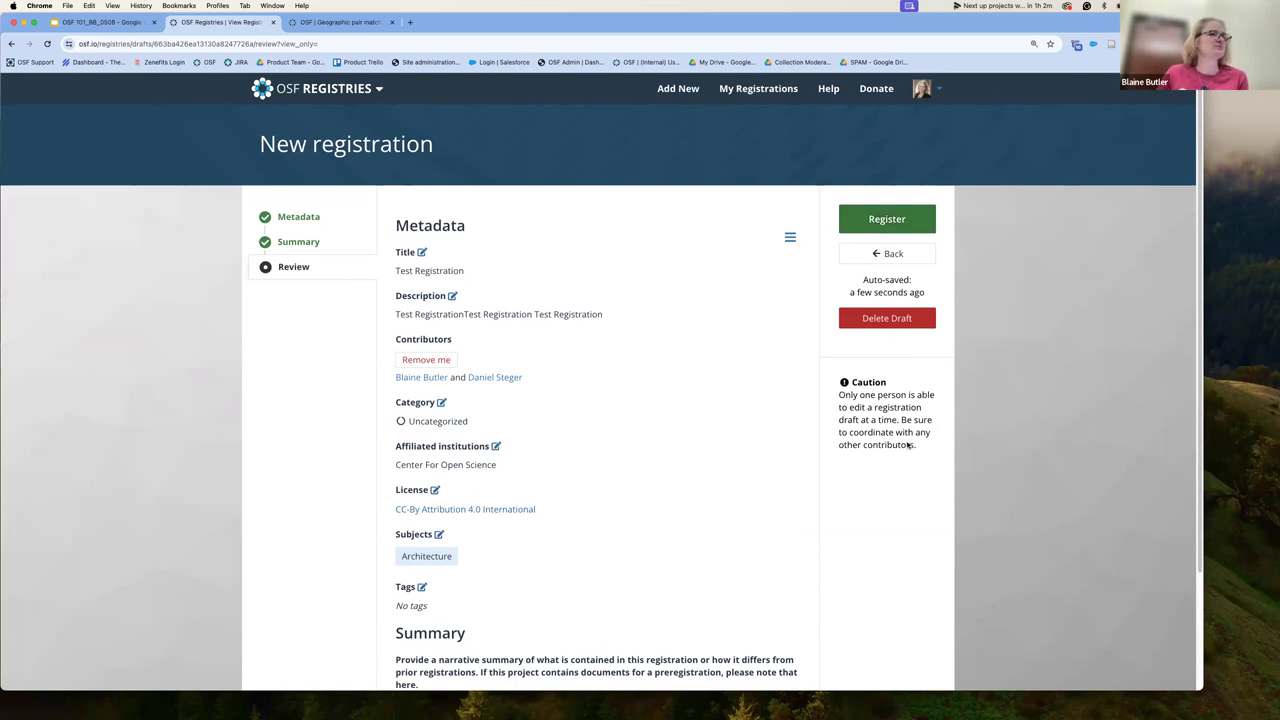
pyautogui.click(887, 318)
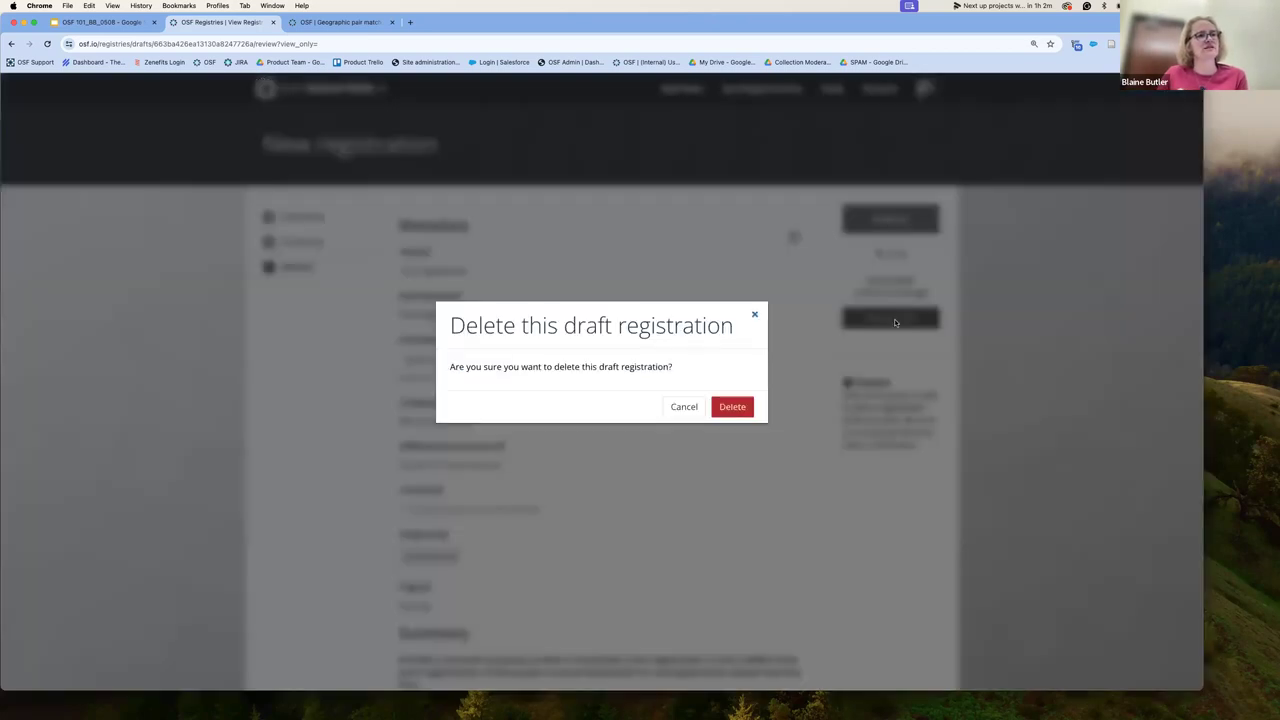
pyautogui.click(733, 412)
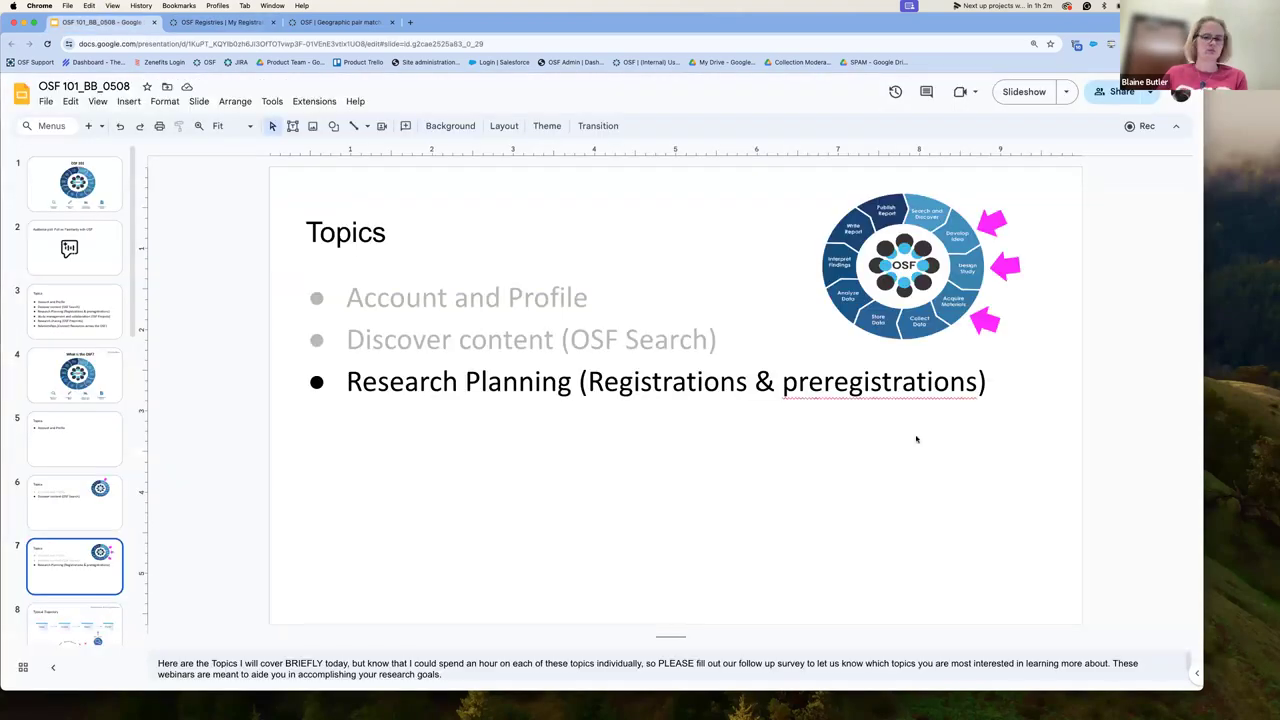
# - Advance past the Typical Trajectory slide to slide 9, 'Research Planning: Why Preregister?'
pyautogui.press('Down')
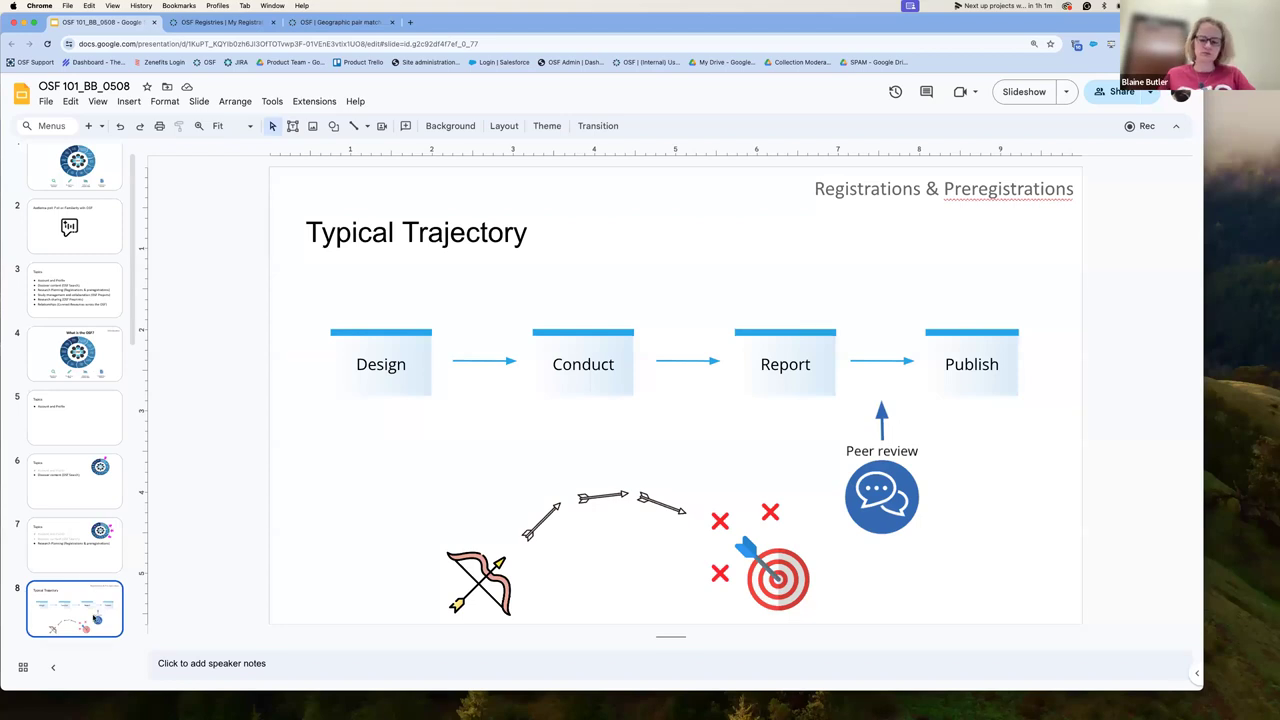
pyautogui.press('Down')
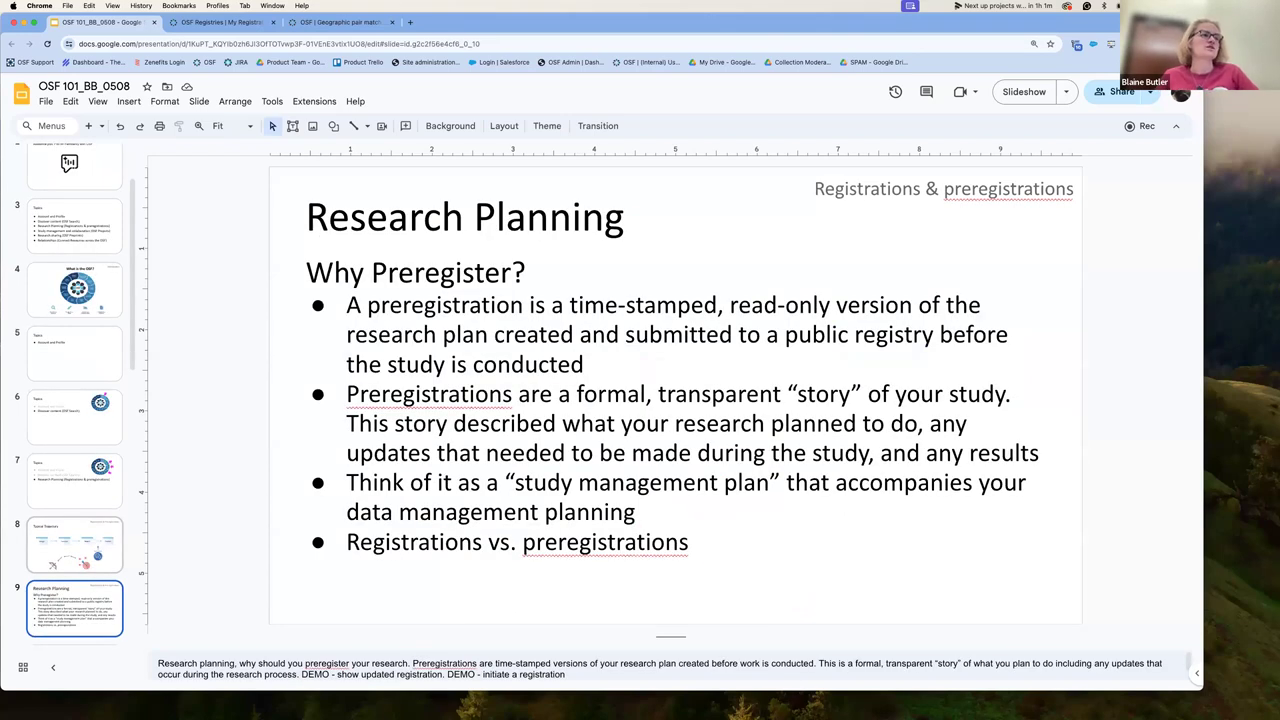
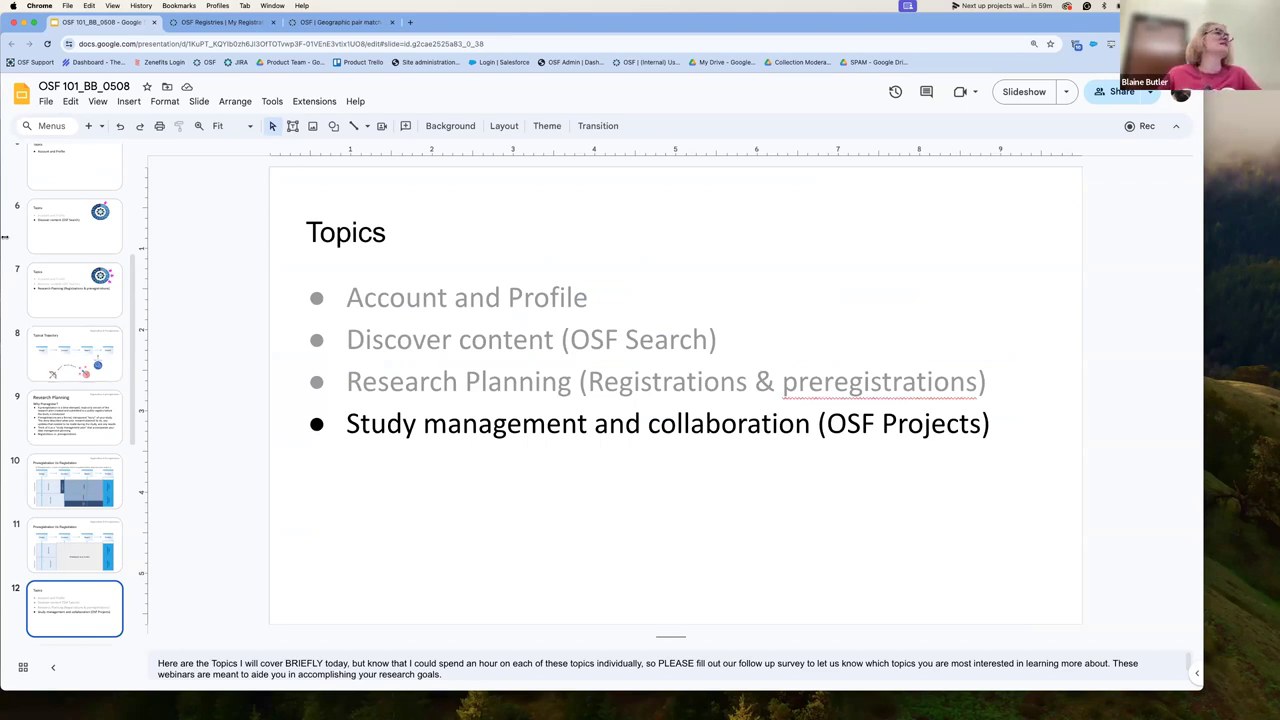
# - Switch from the Google Slides deck to the 'OSF Registries | My Registrations' tab
pyautogui.click(222, 22)
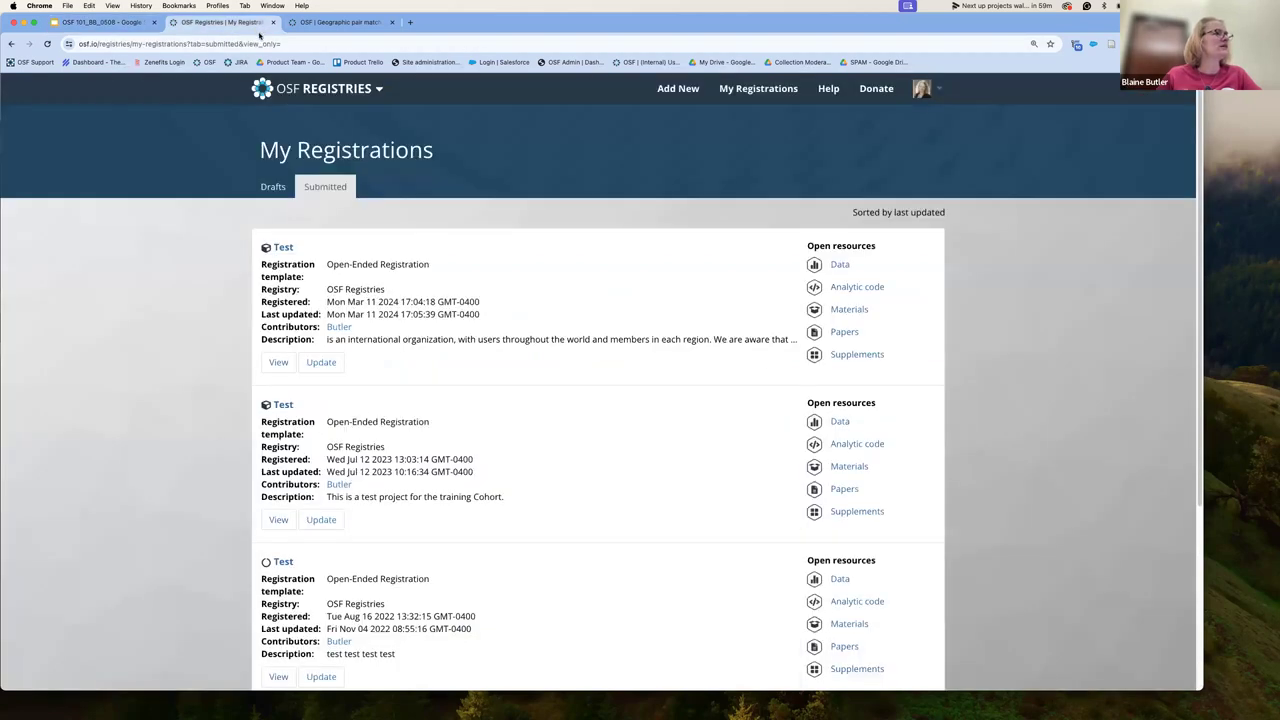
# - Go from OSF Registries to the OSF home dashboard and its My Projects list
pyautogui.click(345, 89)
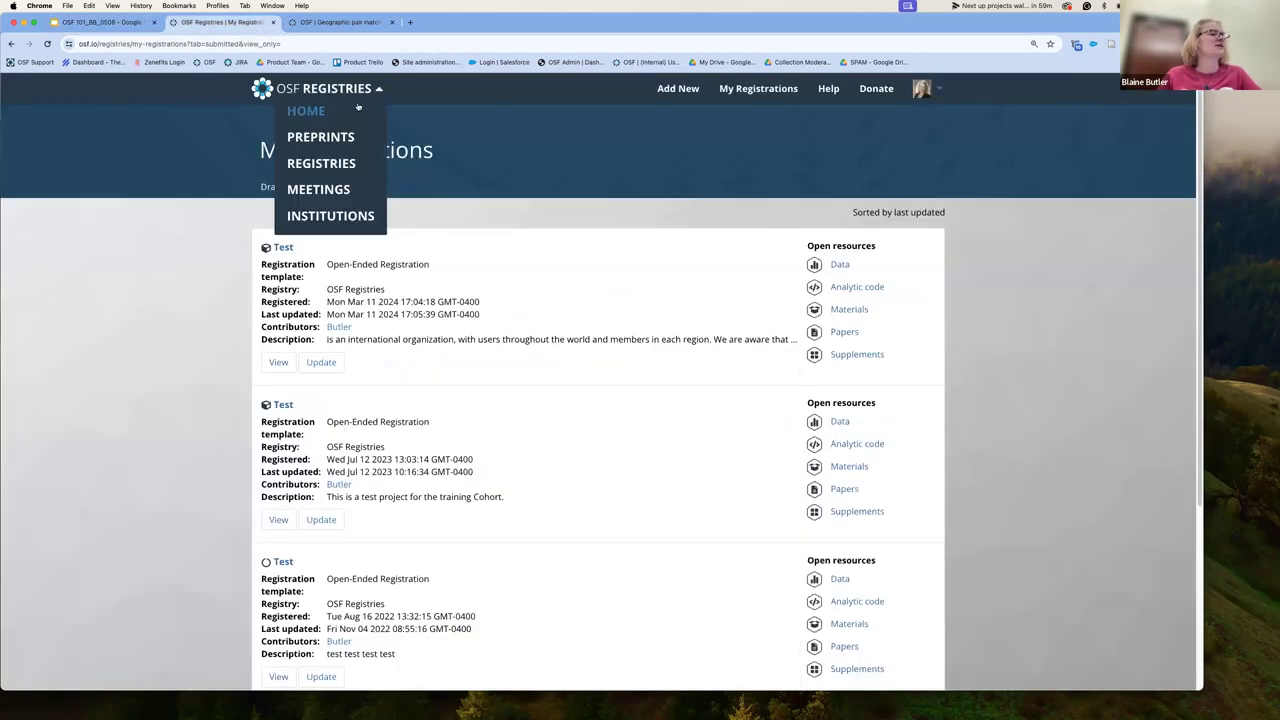
pyautogui.click(358, 106)
pyautogui.click(758, 92)
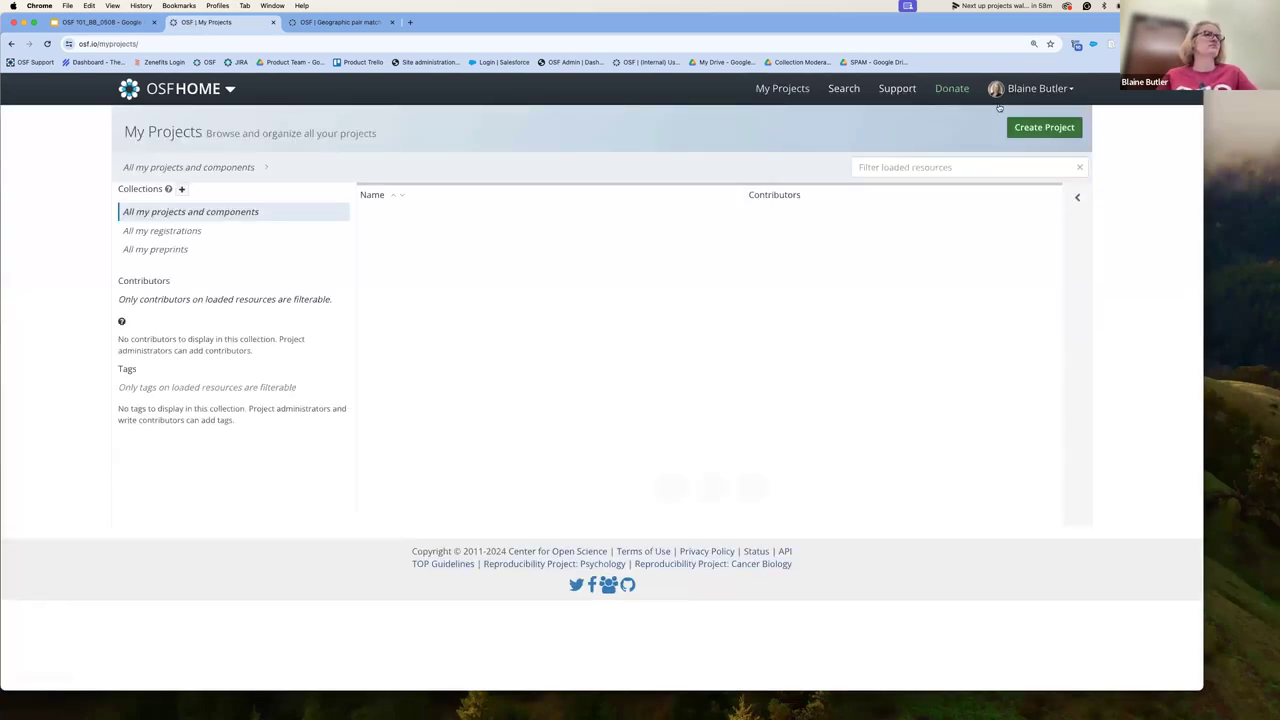
# - Create a new project titled 'Test 1' with United States storage
pyautogui.click(1027, 128)
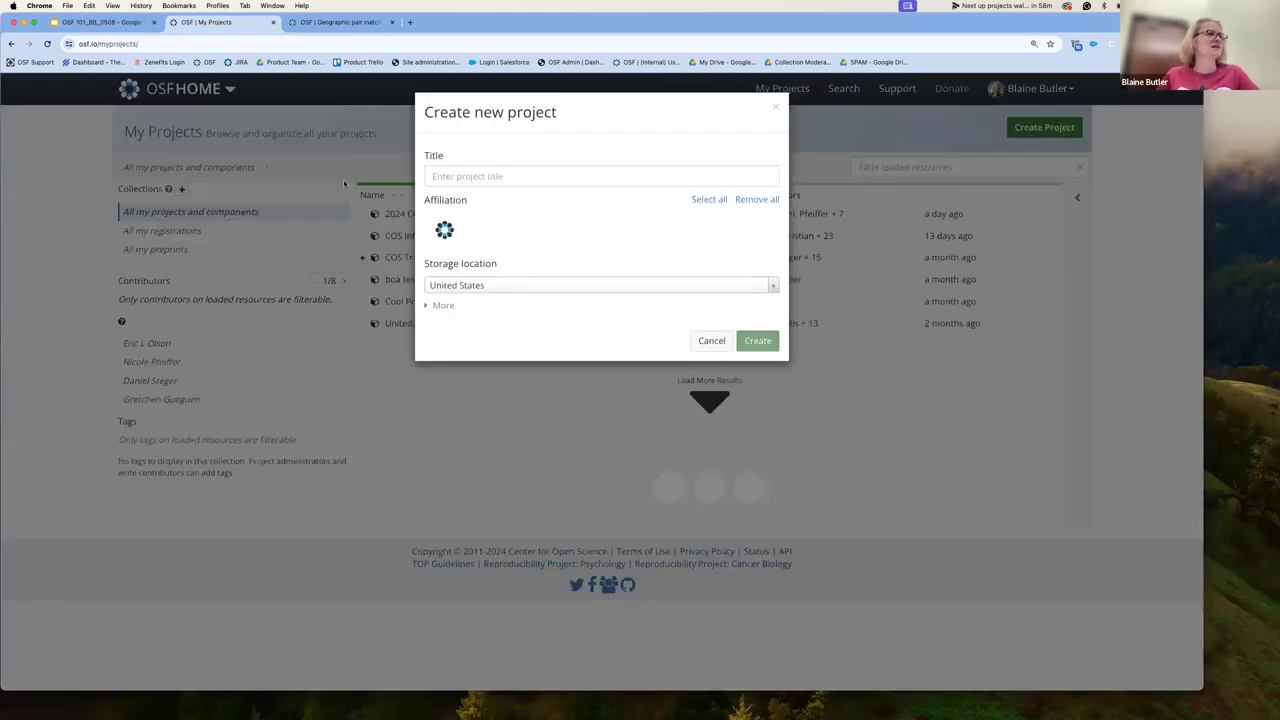
pyautogui.click(487, 174)
pyautogui.write('Test 1')
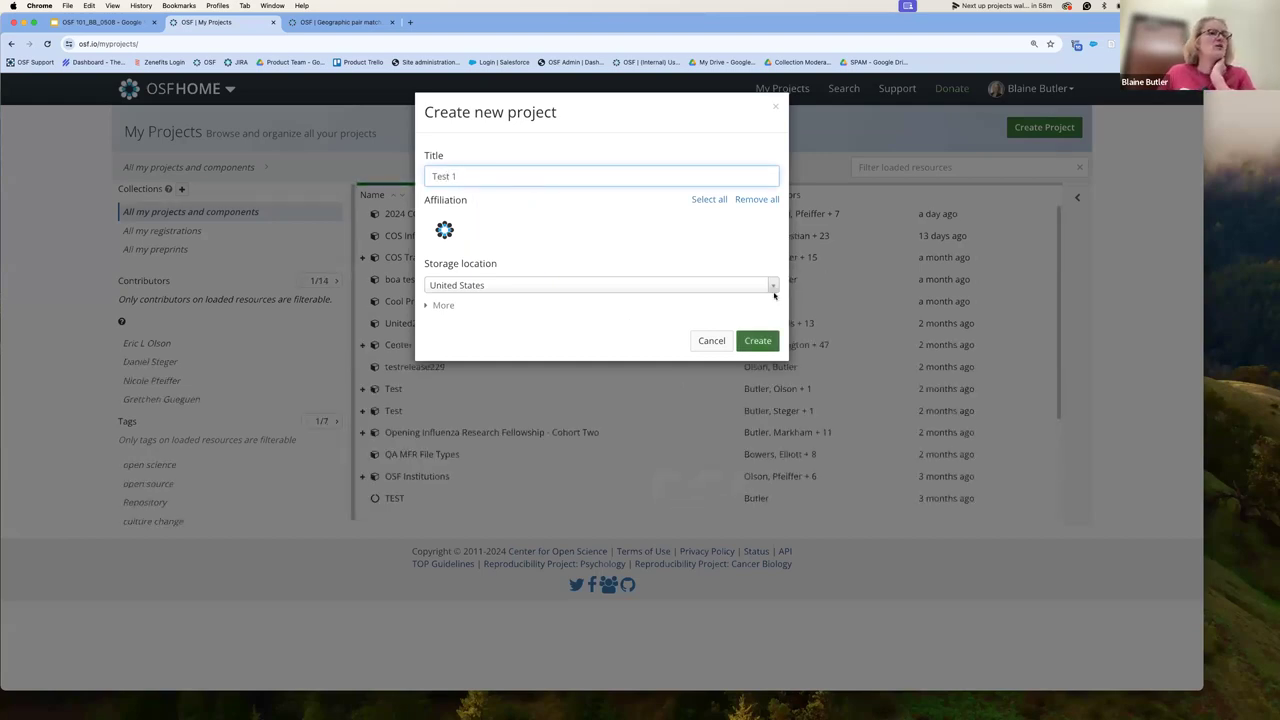
pyautogui.click(773, 291)
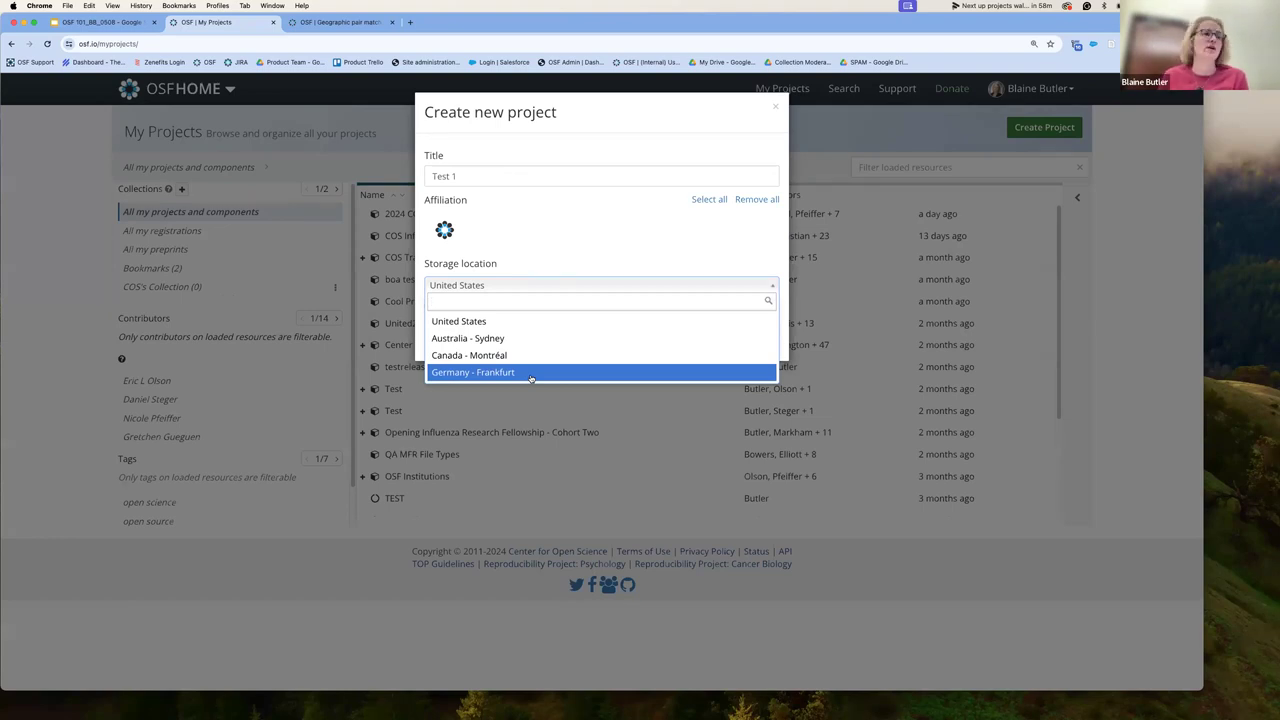
pyautogui.click(470, 320)
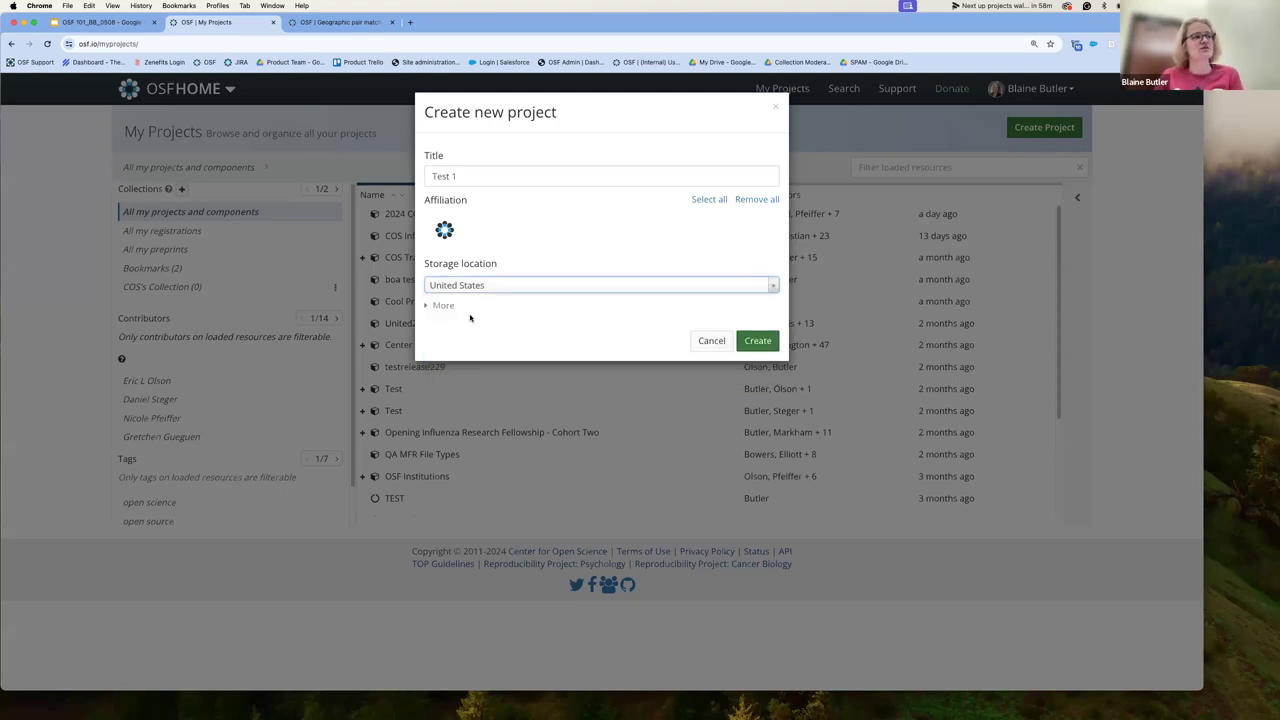
pyautogui.click(758, 341)
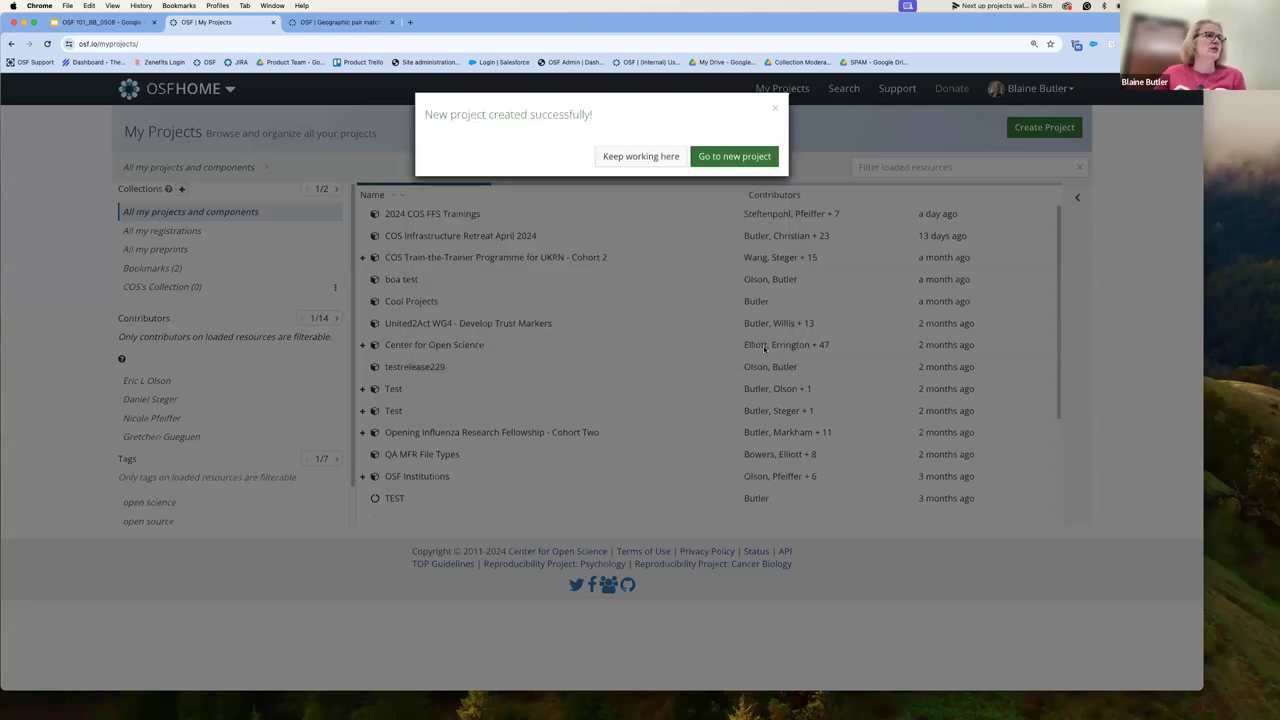
# - Open the new Test 1 project, make it public, then return it to private
pyautogui.click(750, 162)
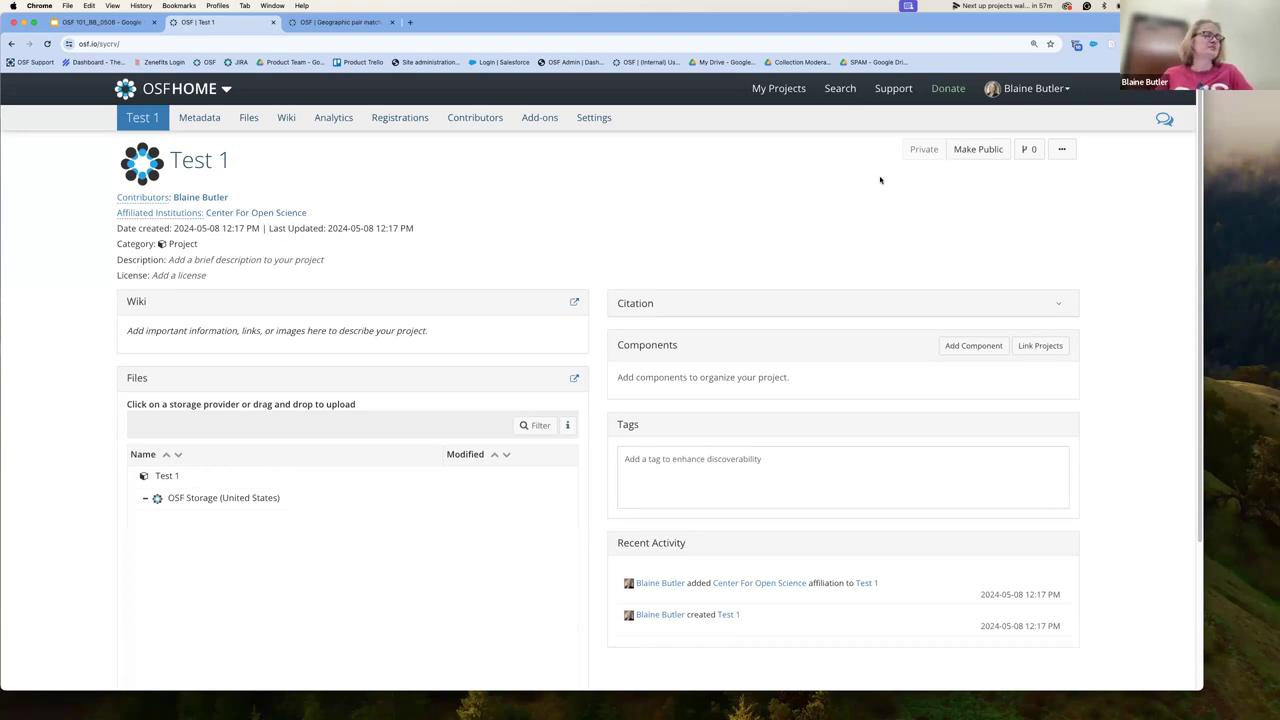
pyautogui.click(924, 150)
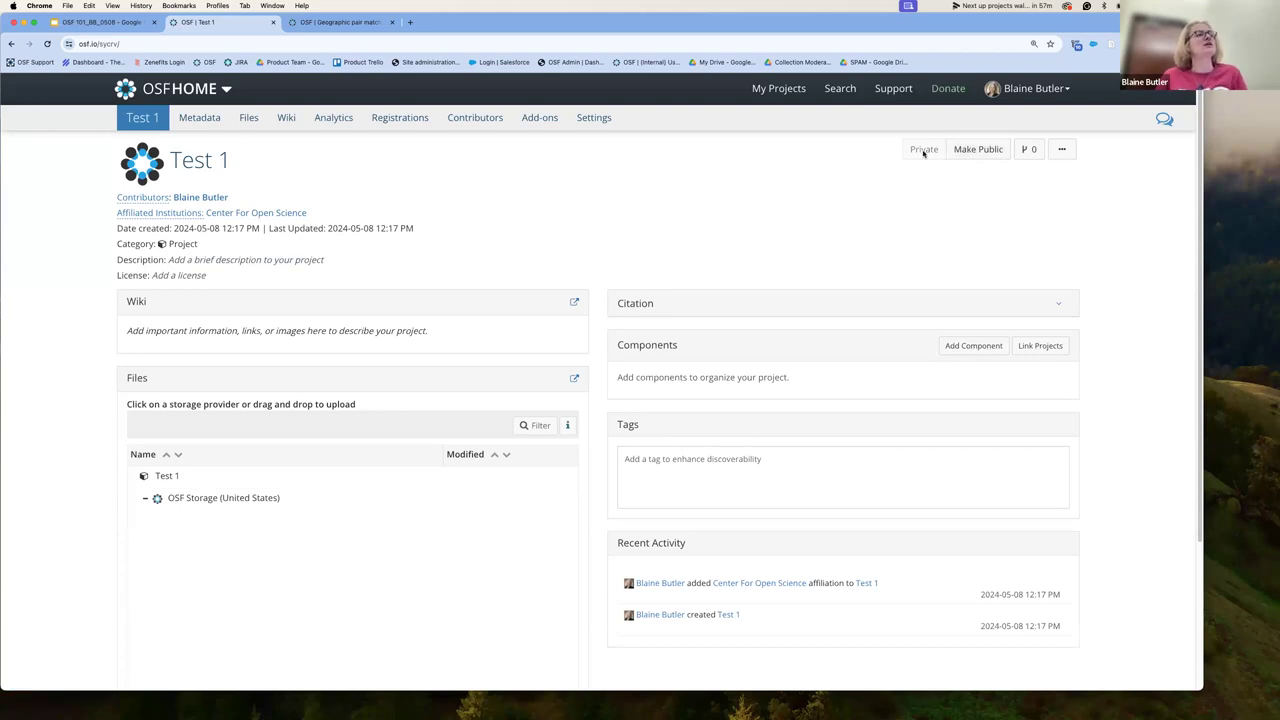
pyautogui.click(975, 150)
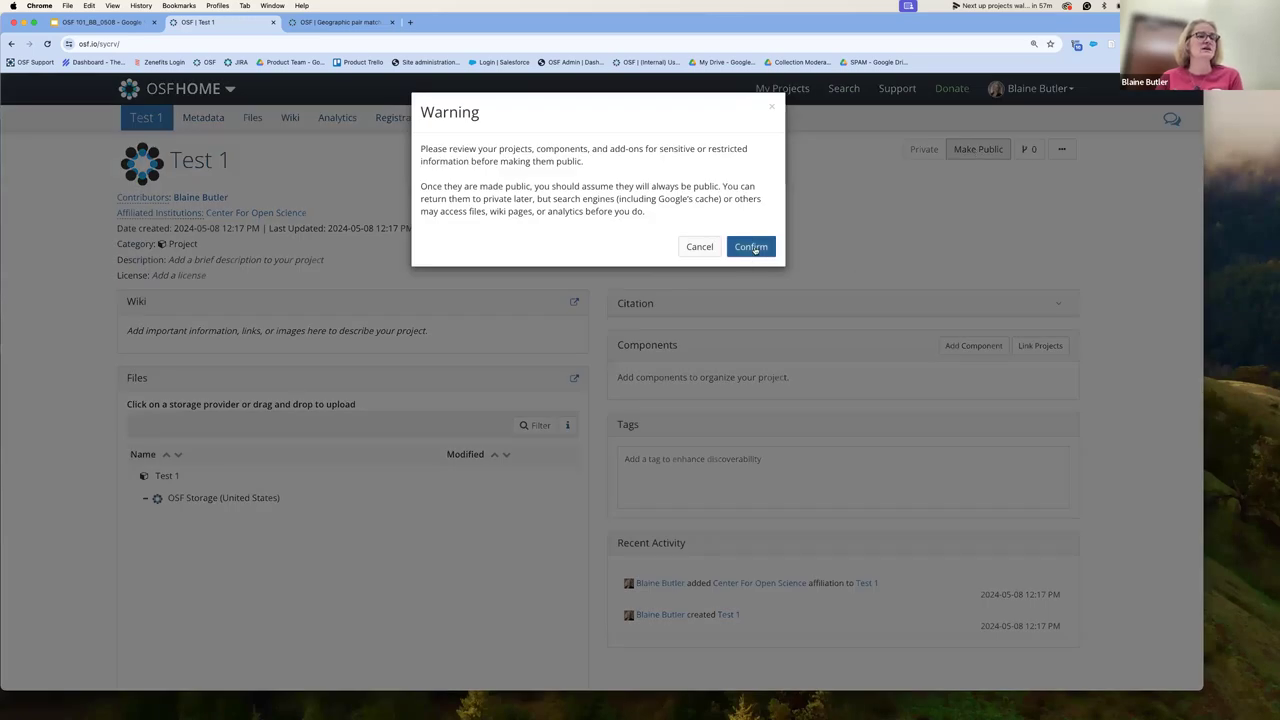
pyautogui.click(753, 248)
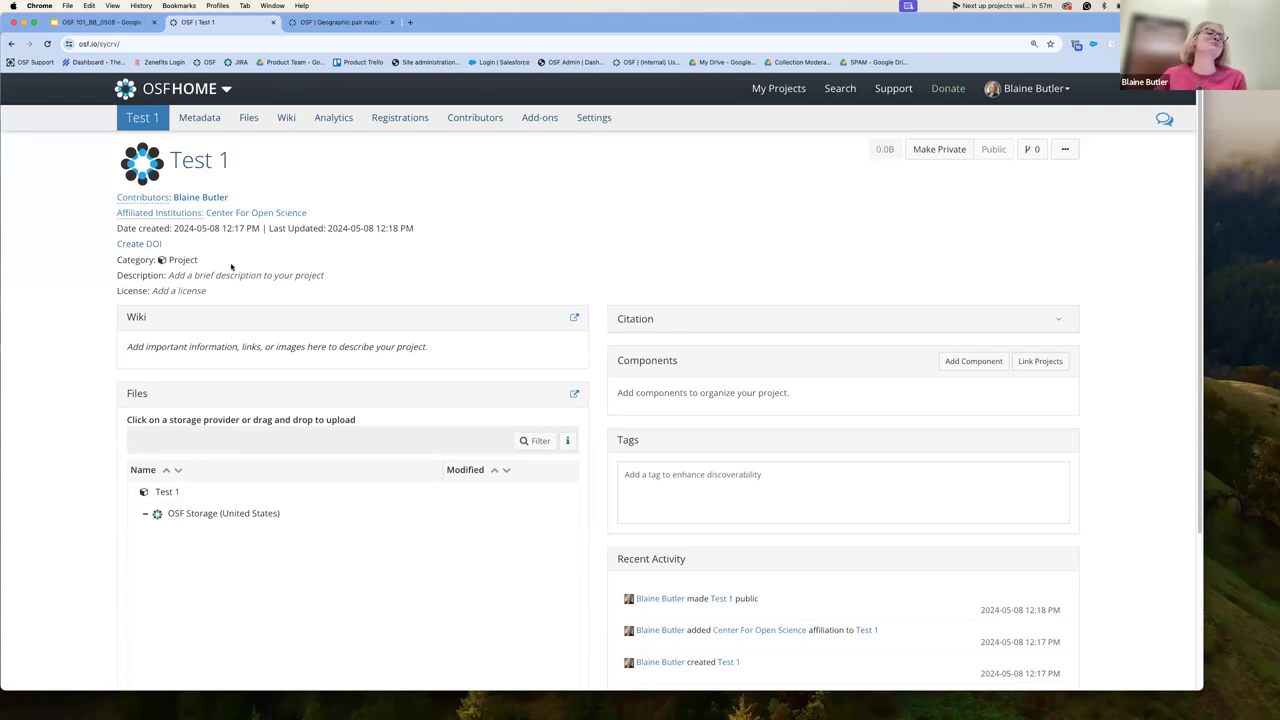
pyautogui.click(955, 149)
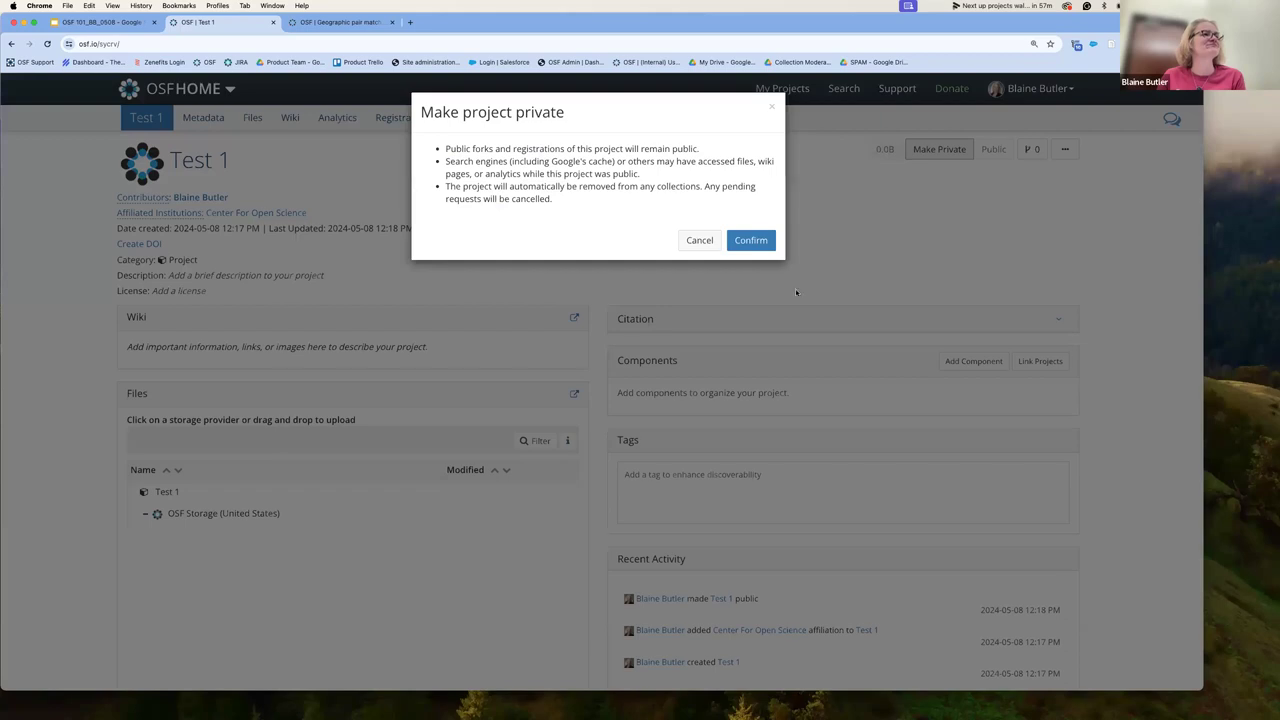
pyautogui.click(760, 243)
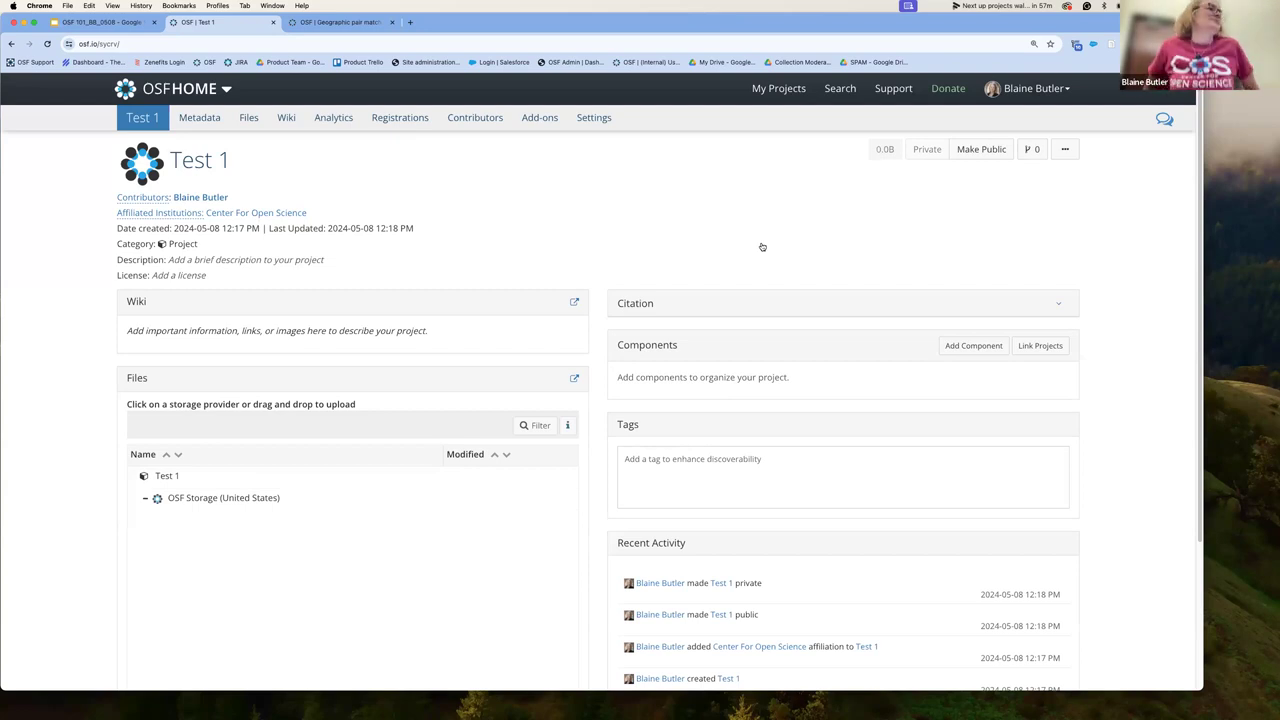
# - Search for a Center for Open Science user and add them to Test 1 as an Administrator contributor
pyautogui.click(143, 198)
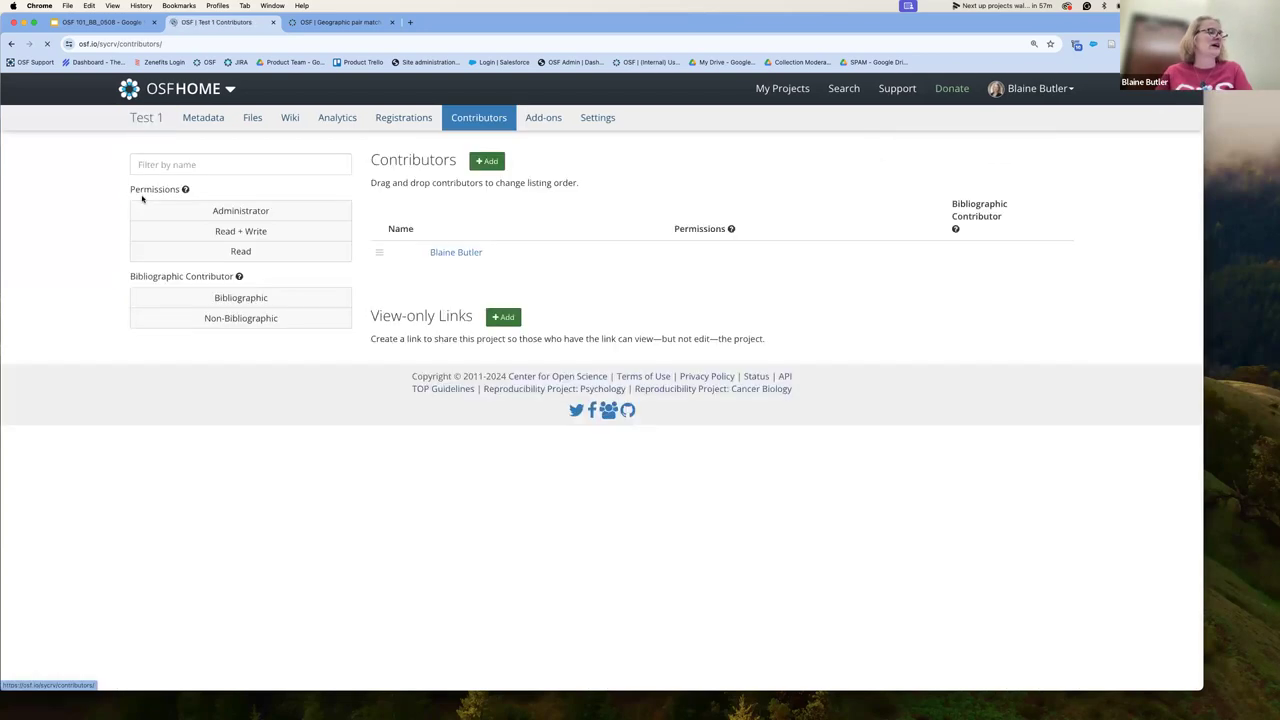
pyautogui.click(488, 161)
pyautogui.click(449, 152)
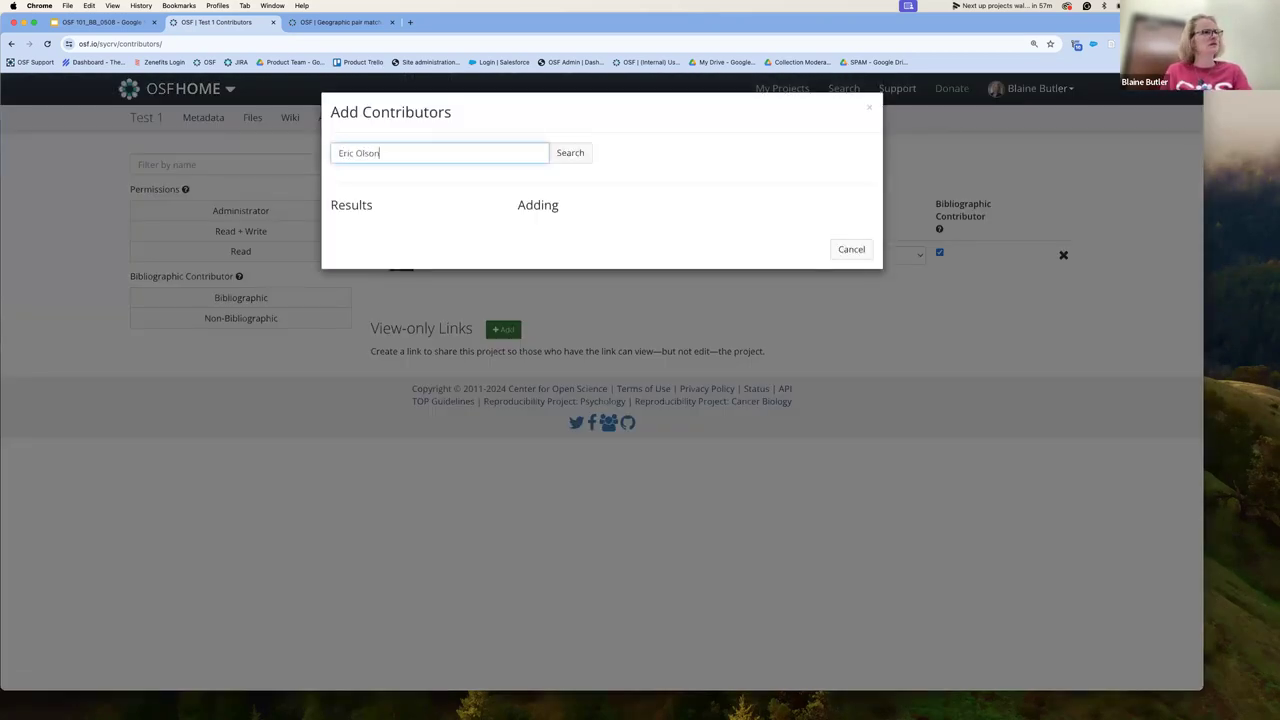
pyautogui.press('Return')
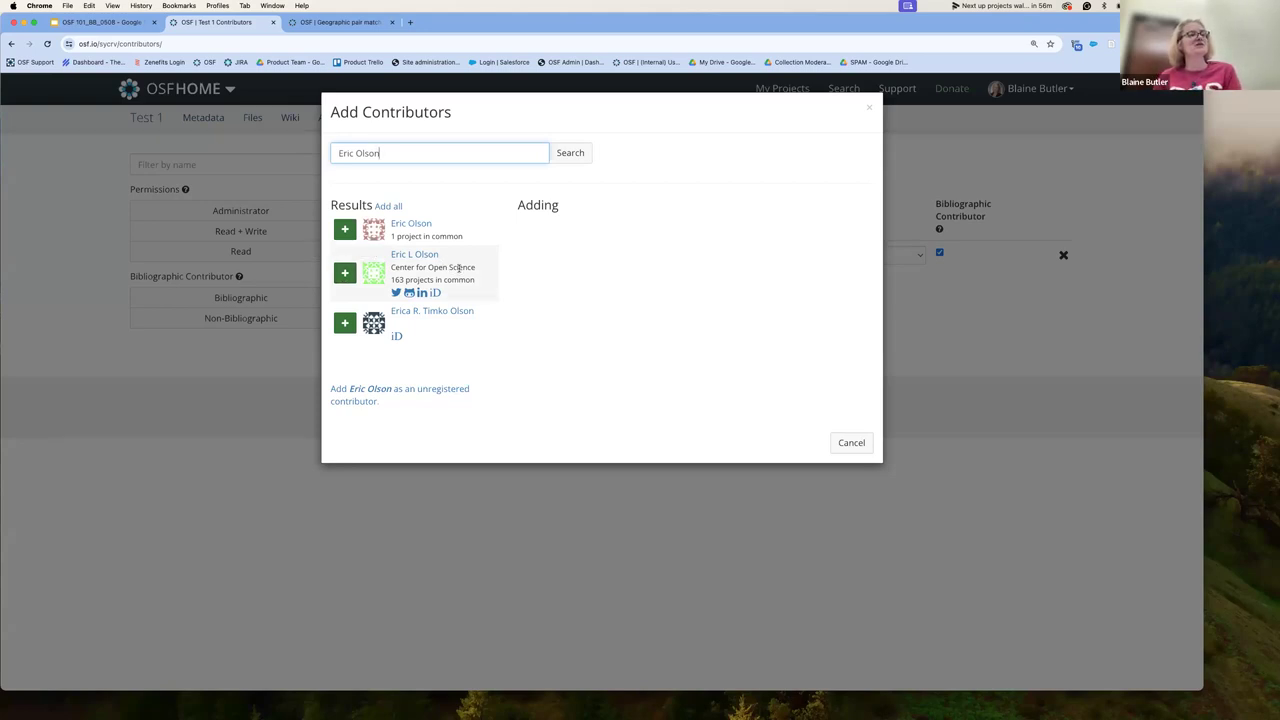
pyautogui.click(345, 272)
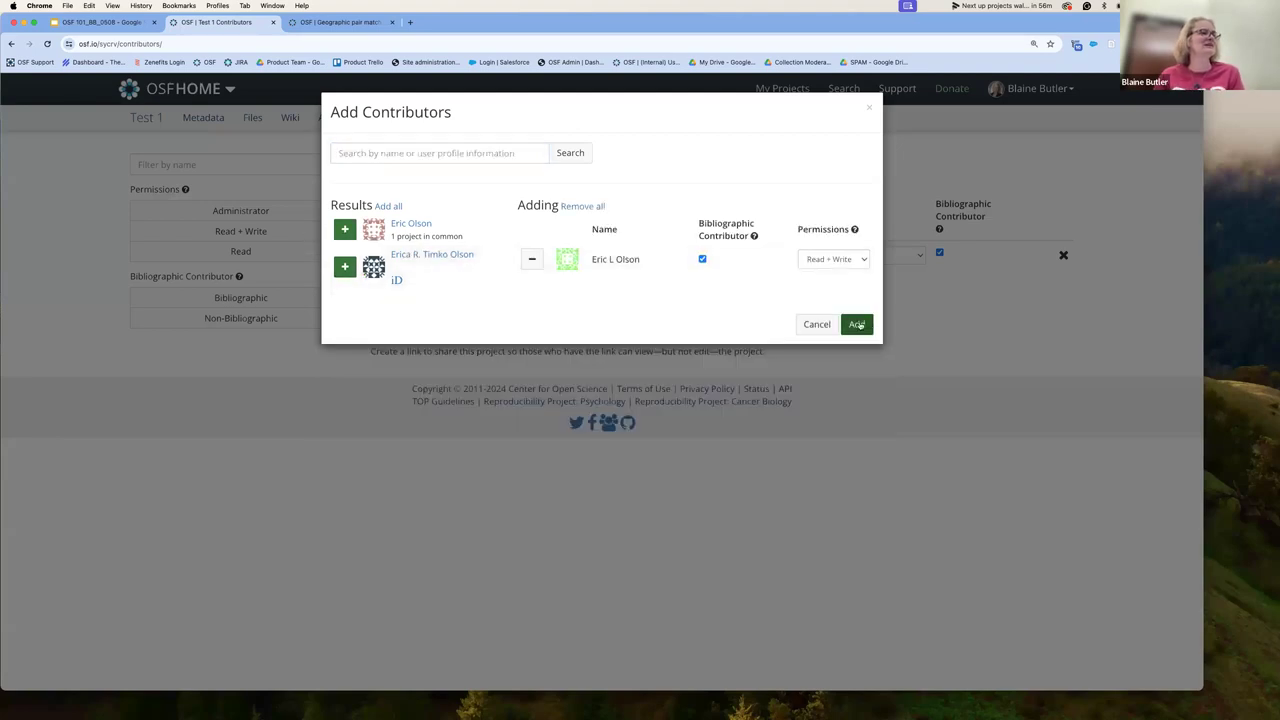
pyautogui.click(864, 260)
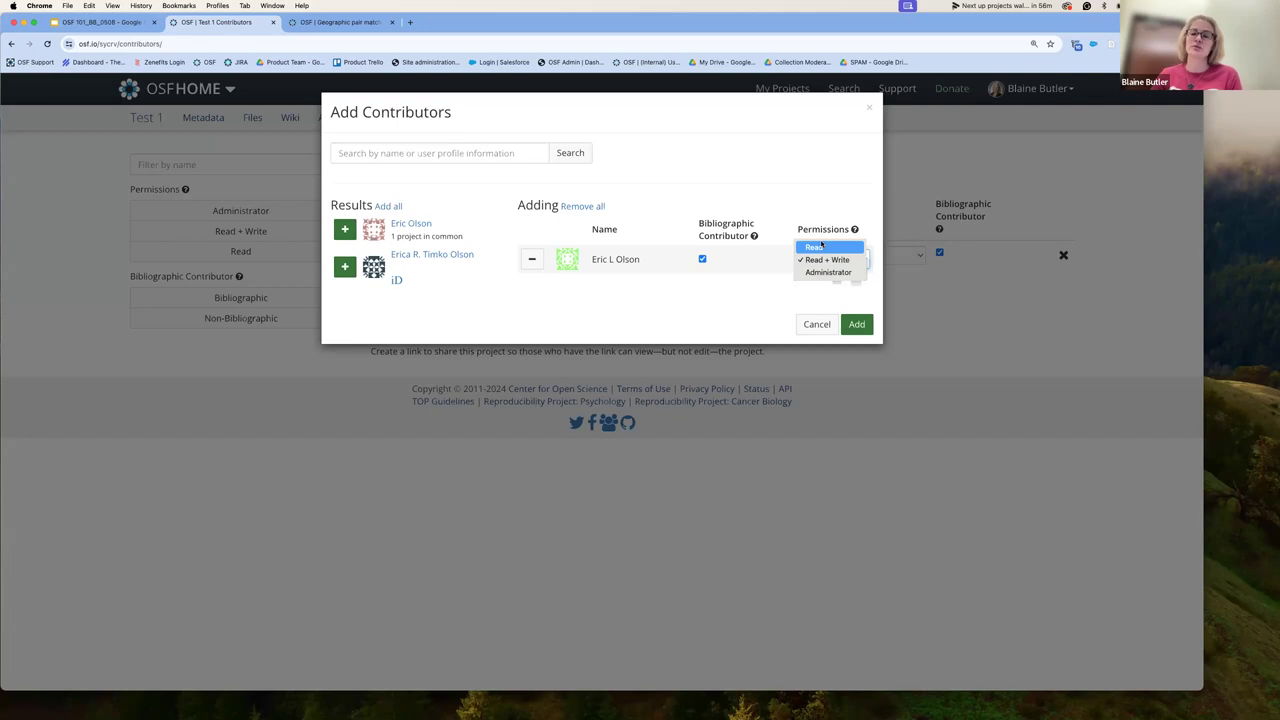
pyautogui.click(828, 272)
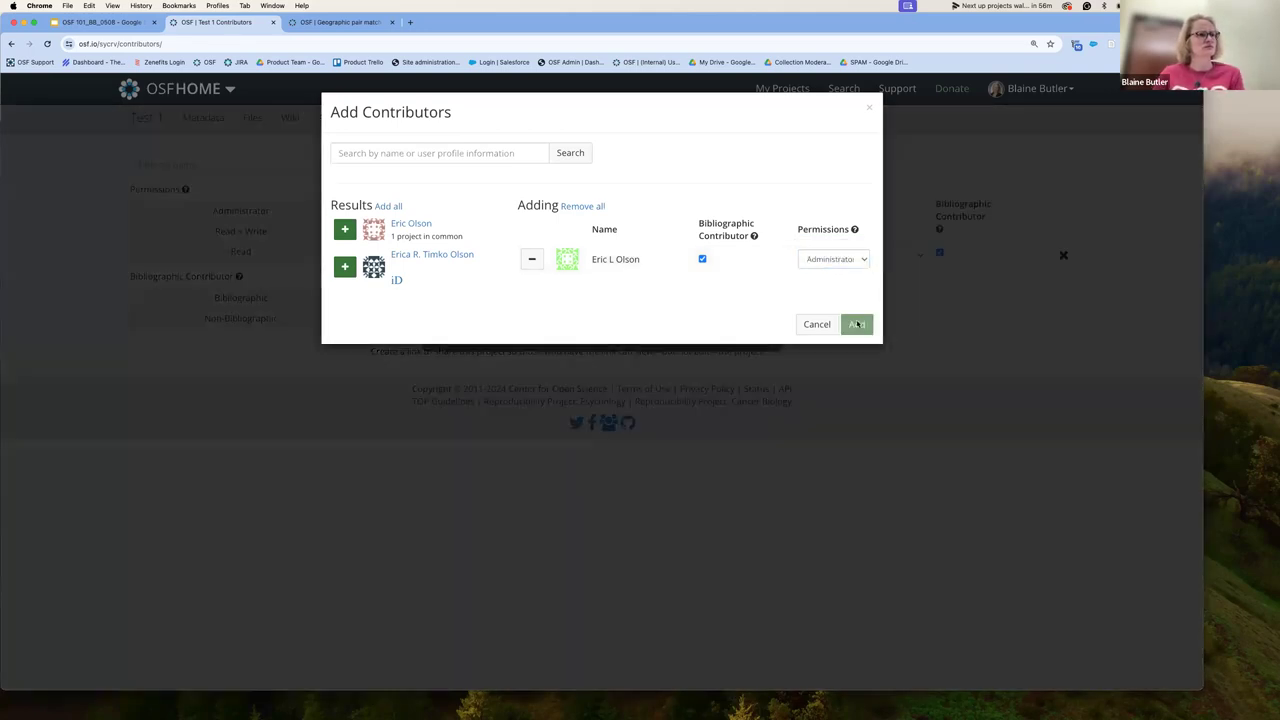
pyautogui.click(857, 324)
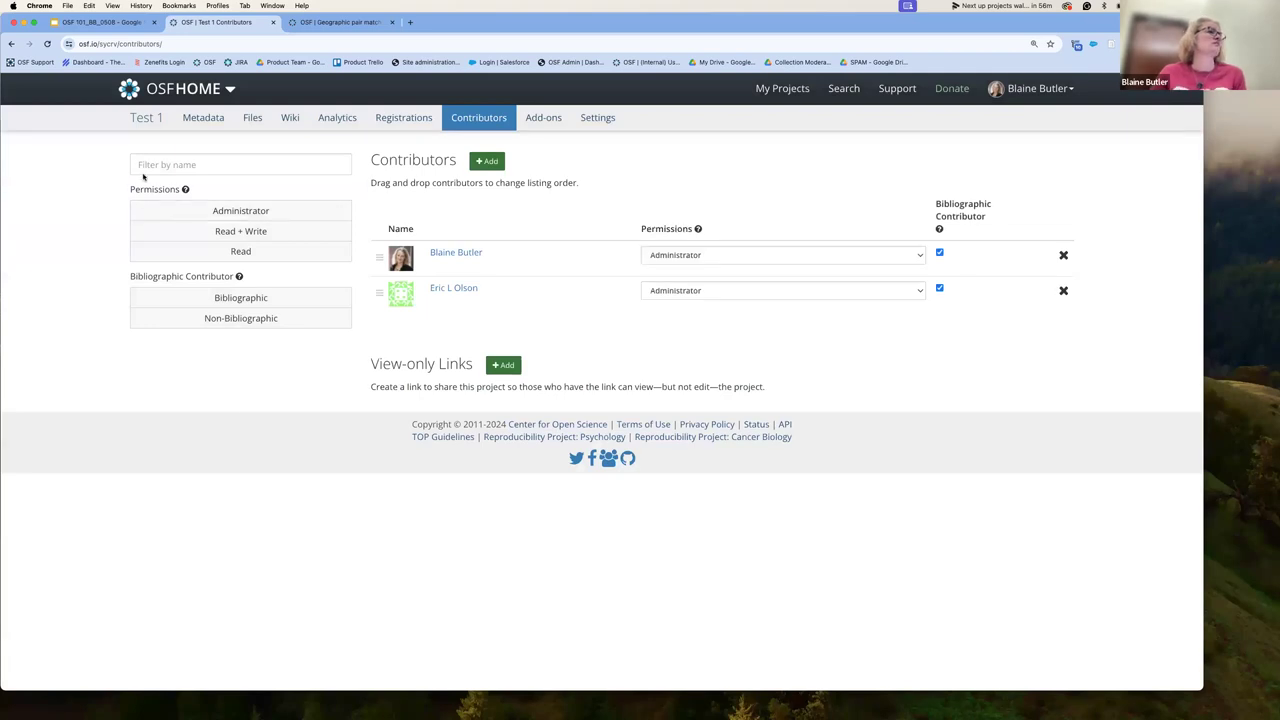
# - Save 'Test project' as Test 1's description on the Metadata page
pyautogui.click(195, 121)
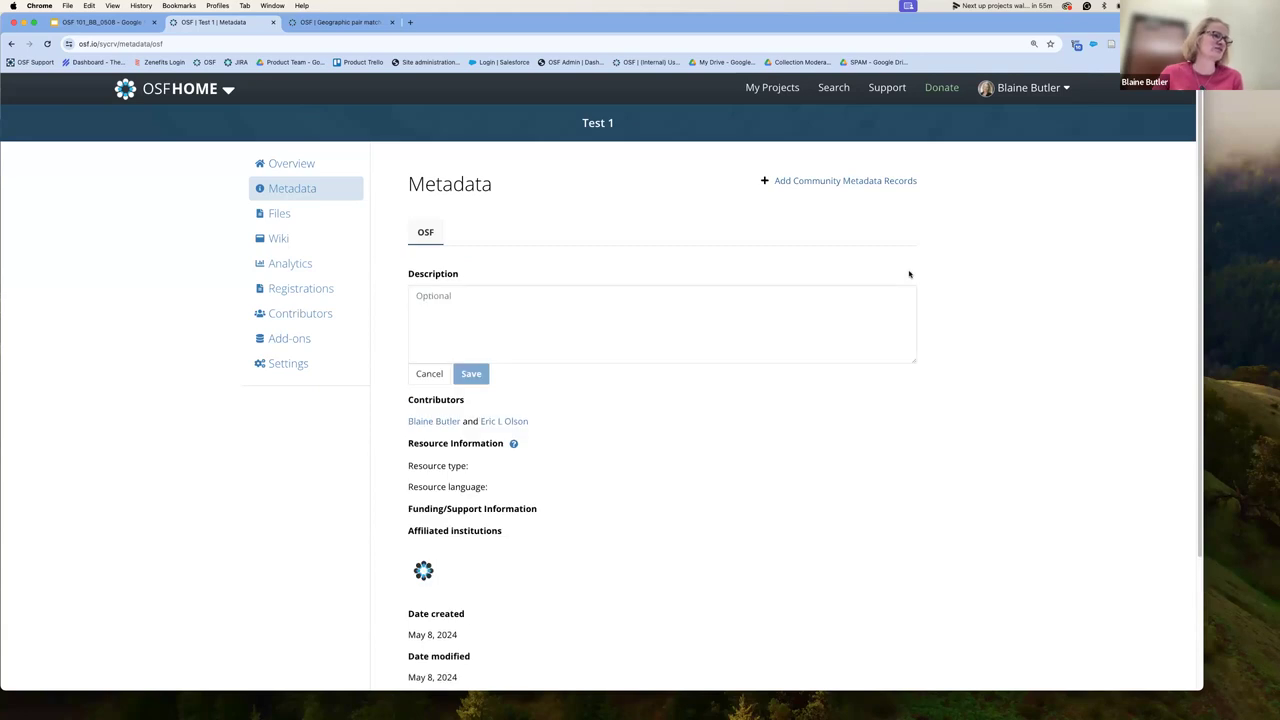
pyautogui.click(419, 300)
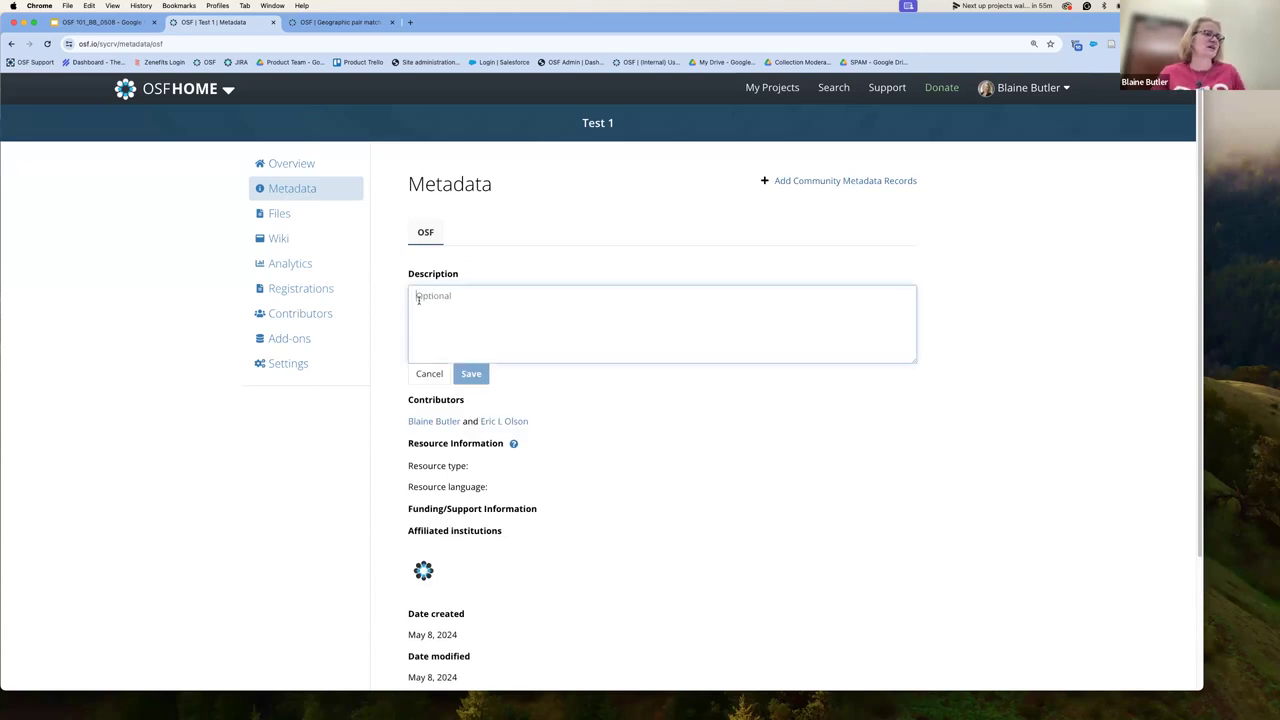
pyautogui.write('Teest')
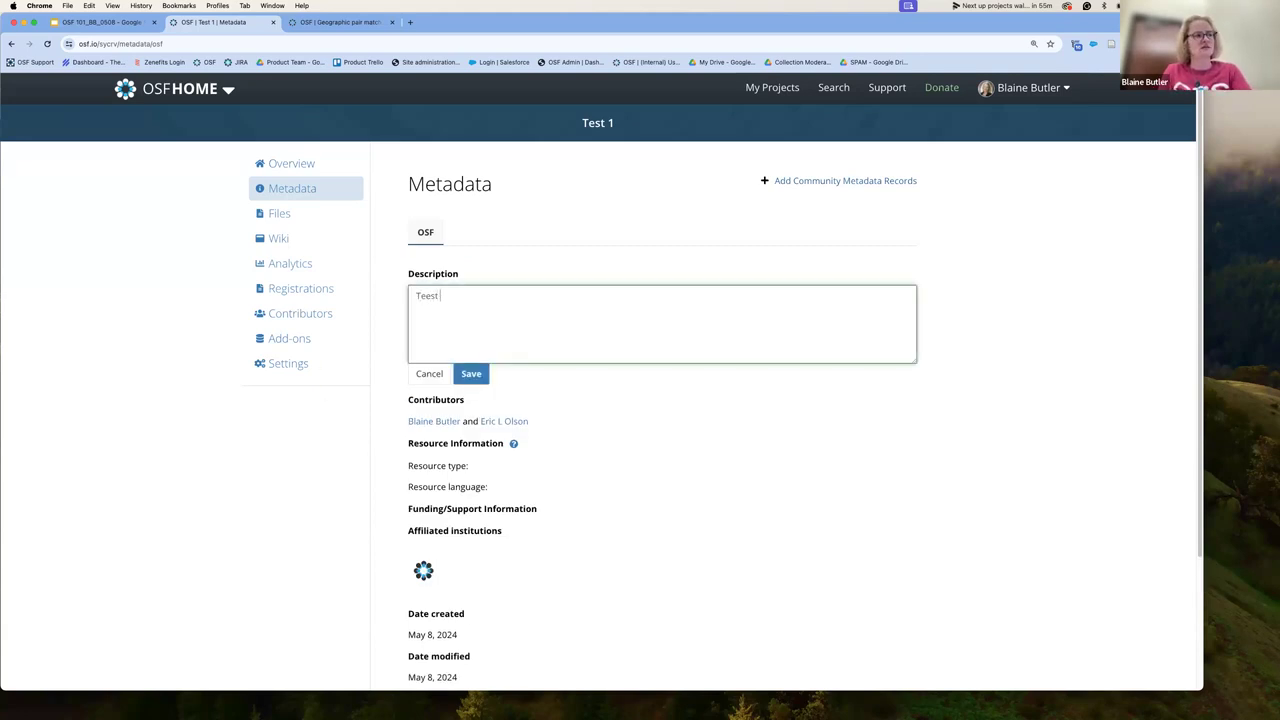
pyautogui.write(' p')
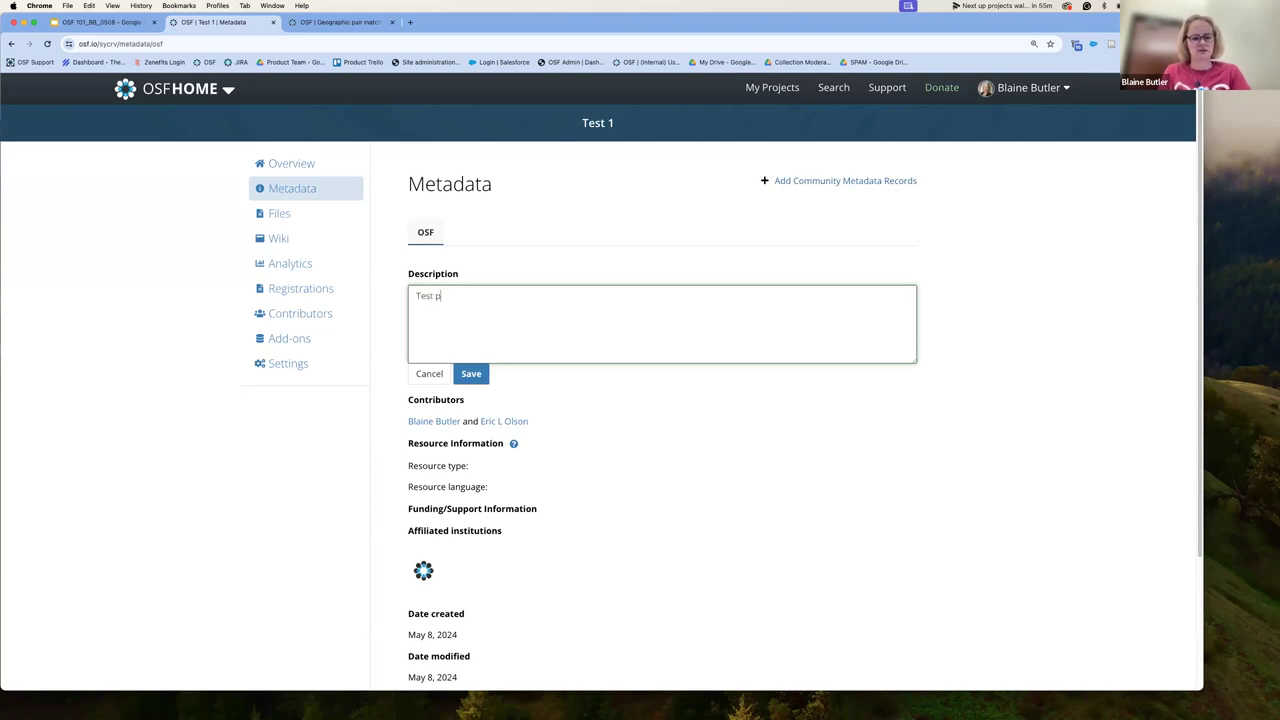
pyautogui.write('roject')
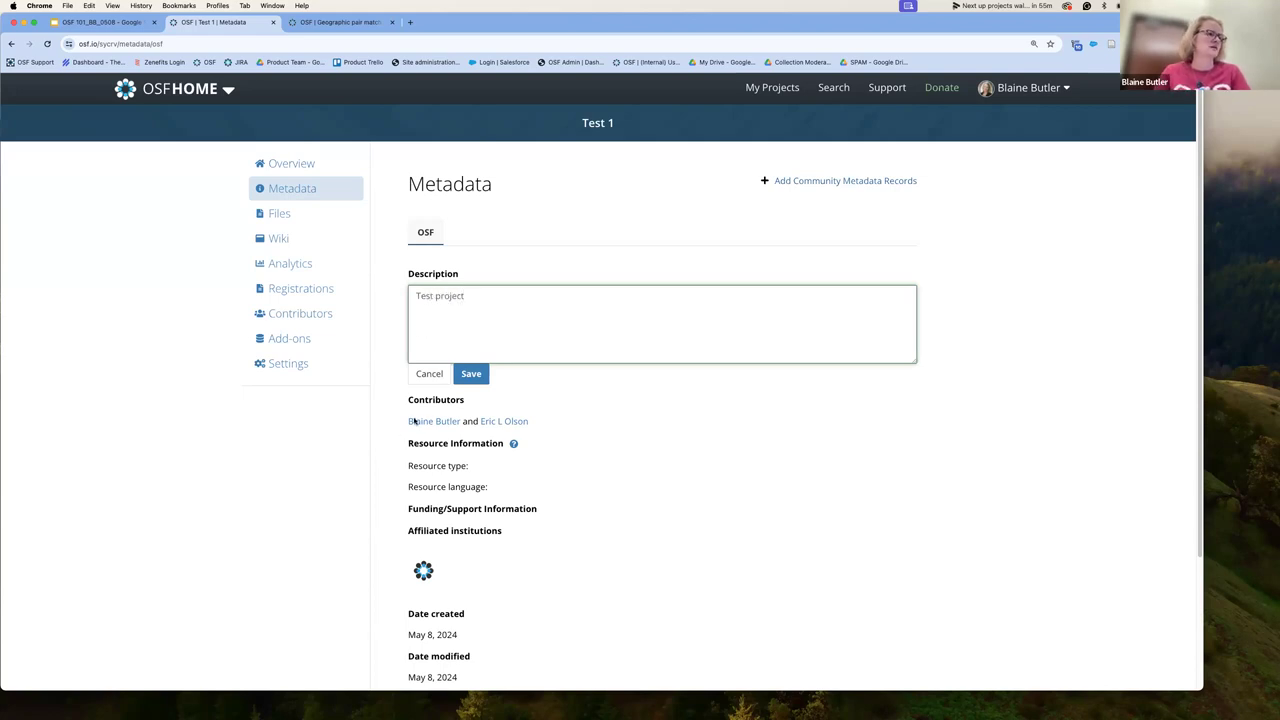
pyautogui.click(471, 373)
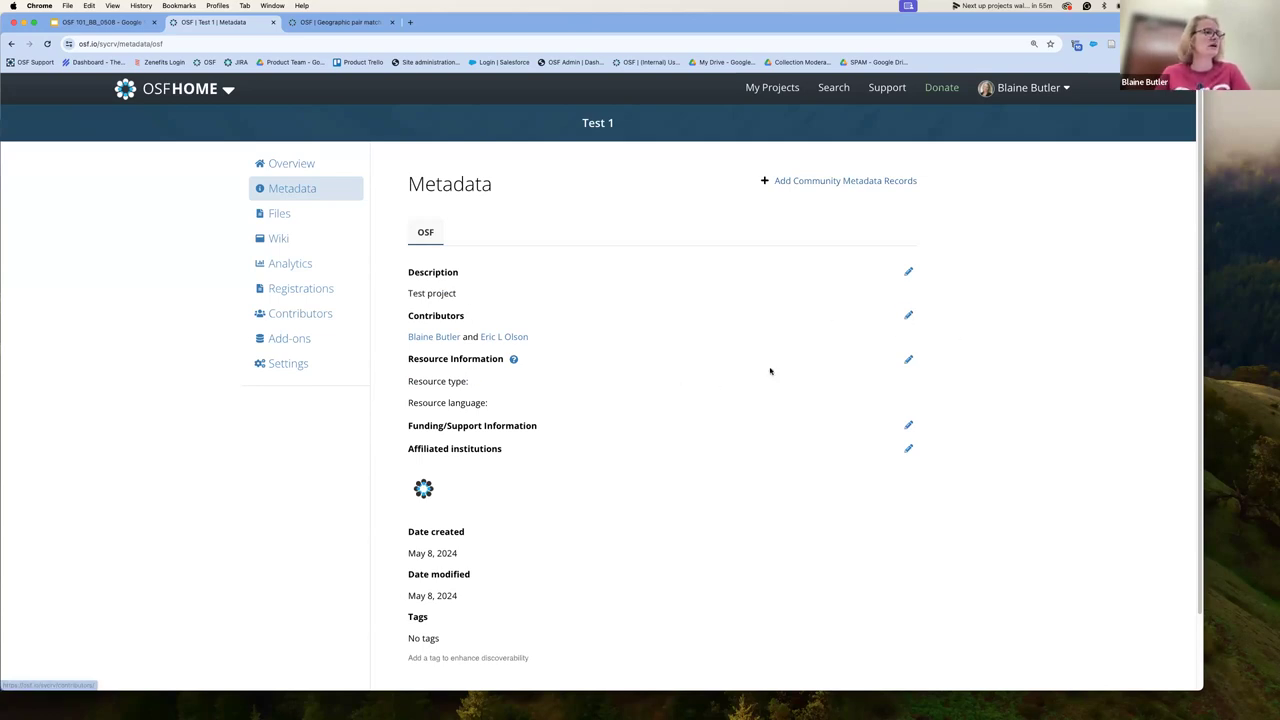
# - Set the resource type to Other and the resource language to English
pyautogui.click(909, 361)
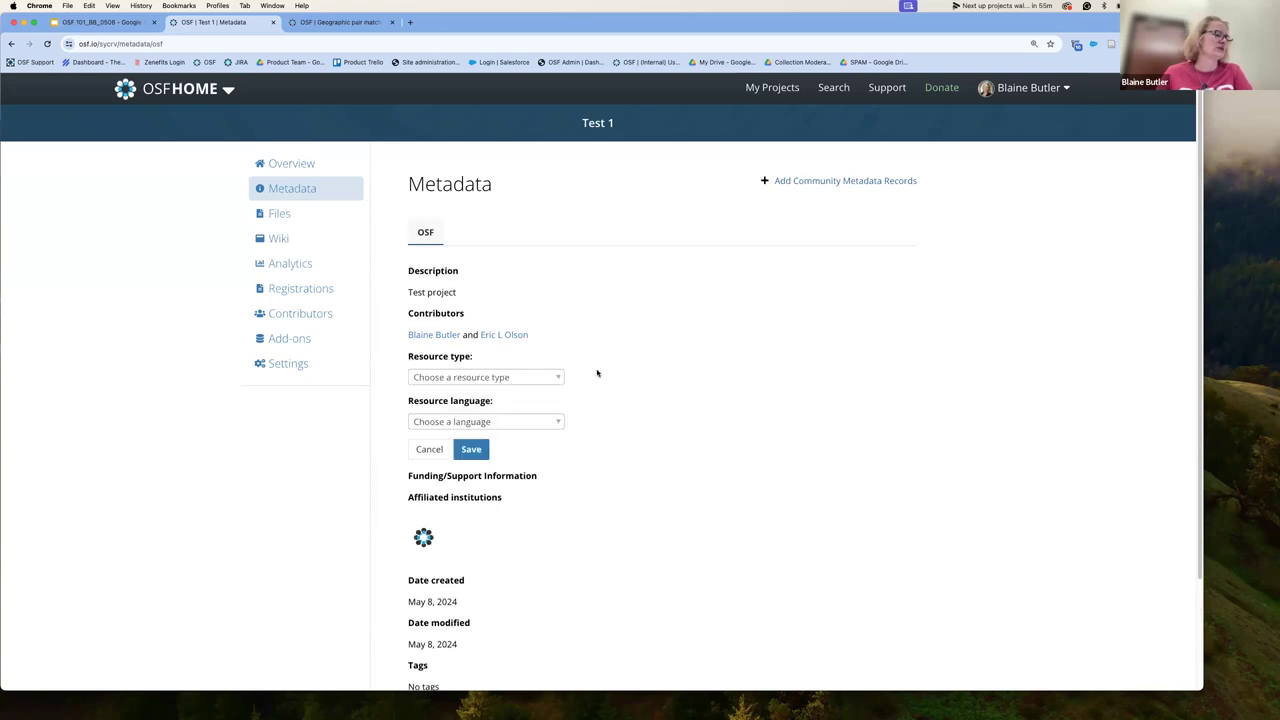
pyautogui.click(555, 382)
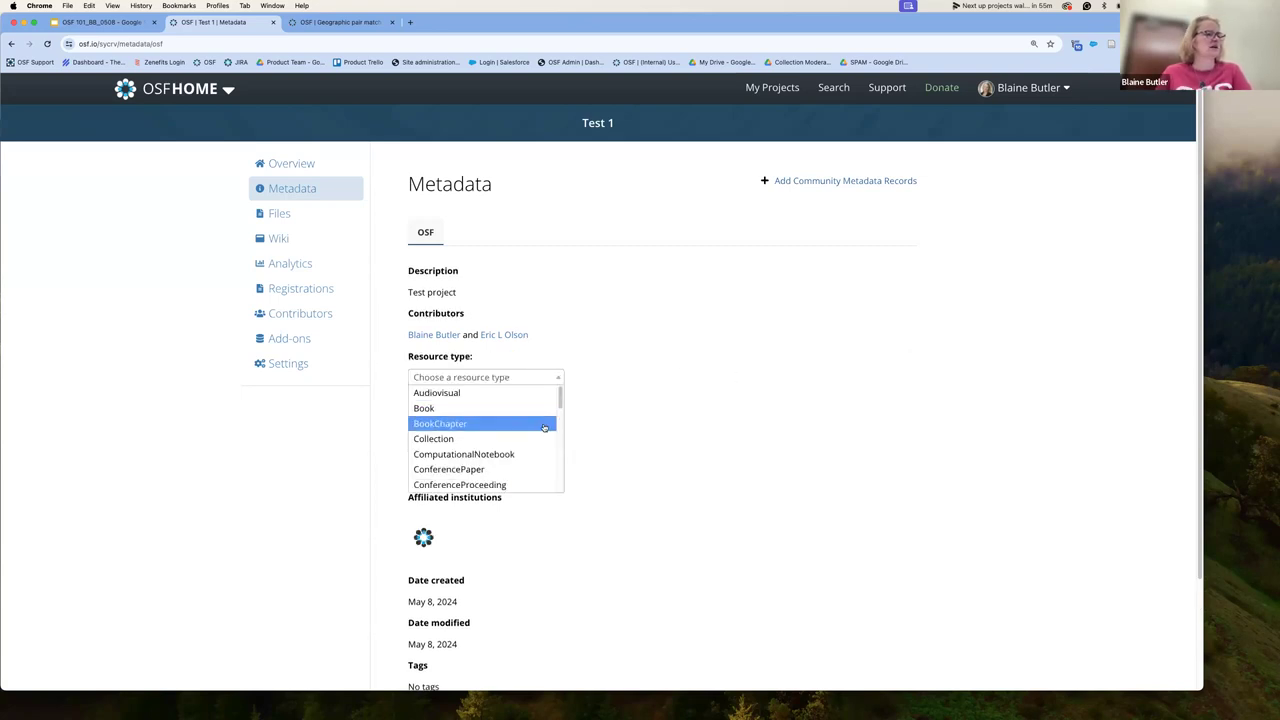
pyautogui.scroll(-3, 543, 428)
pyautogui.scroll(-5, 529, 424)
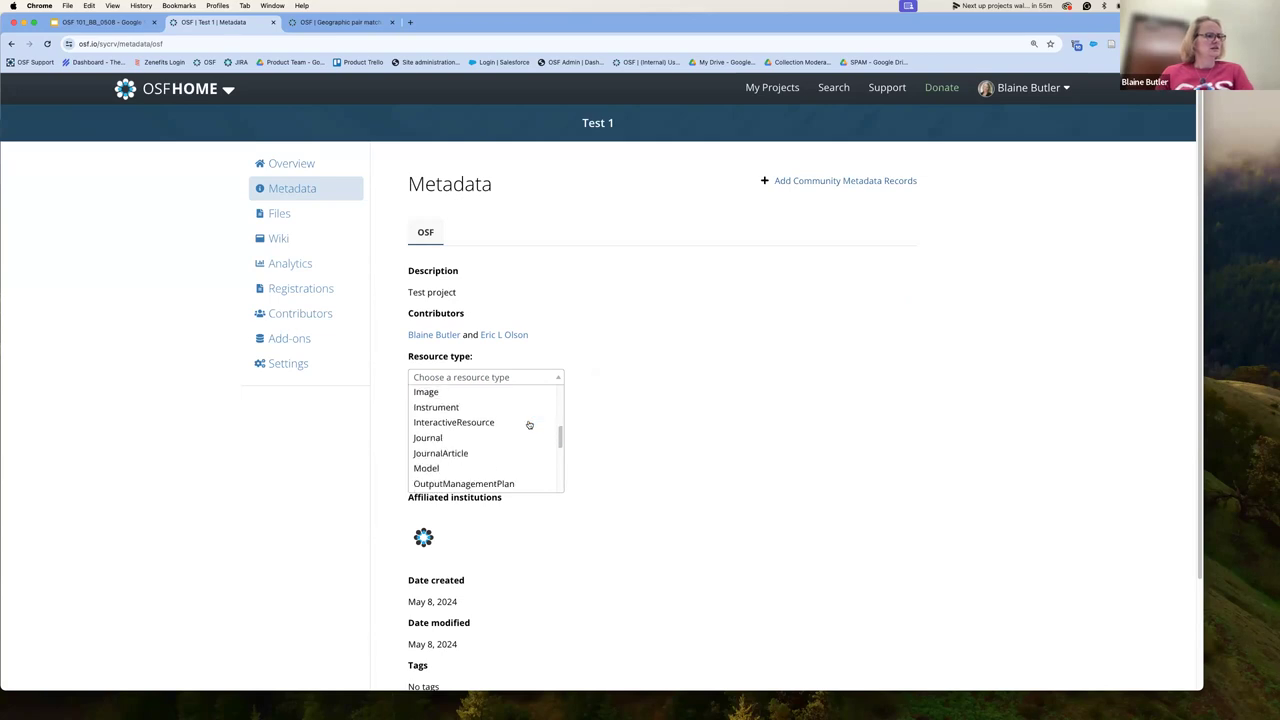
pyautogui.scroll(-3, 527, 424)
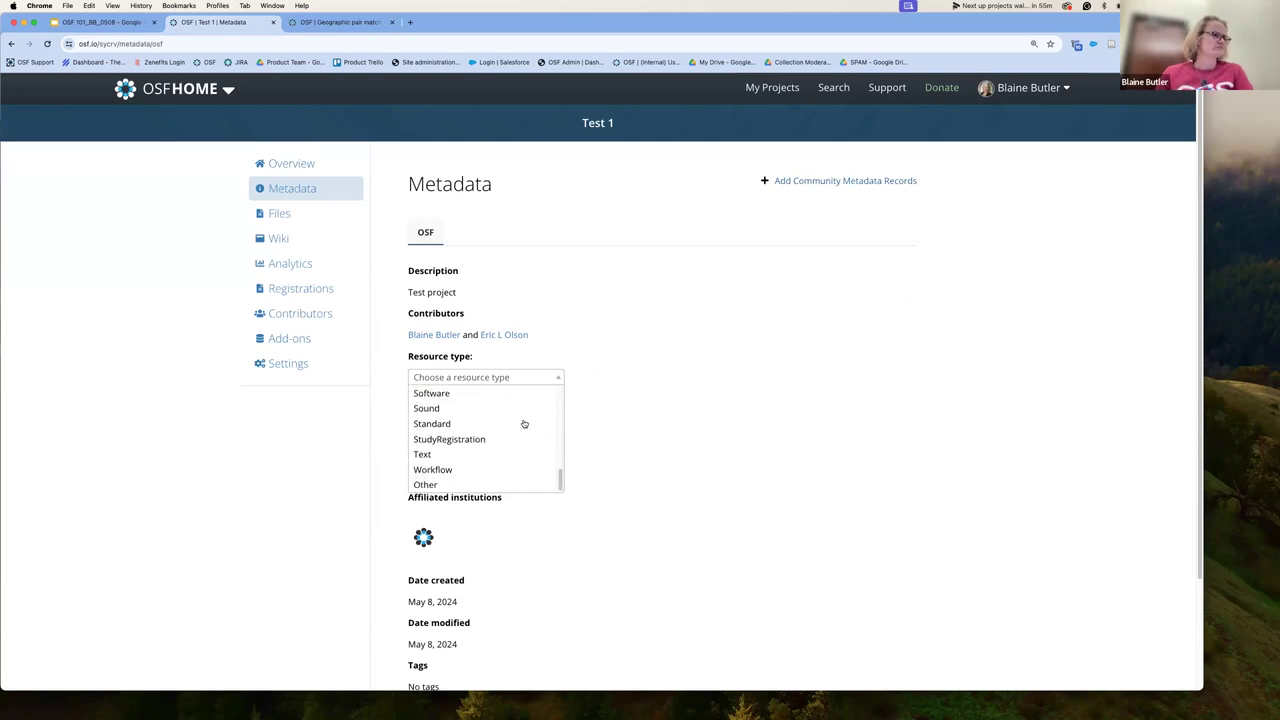
pyautogui.click(515, 483)
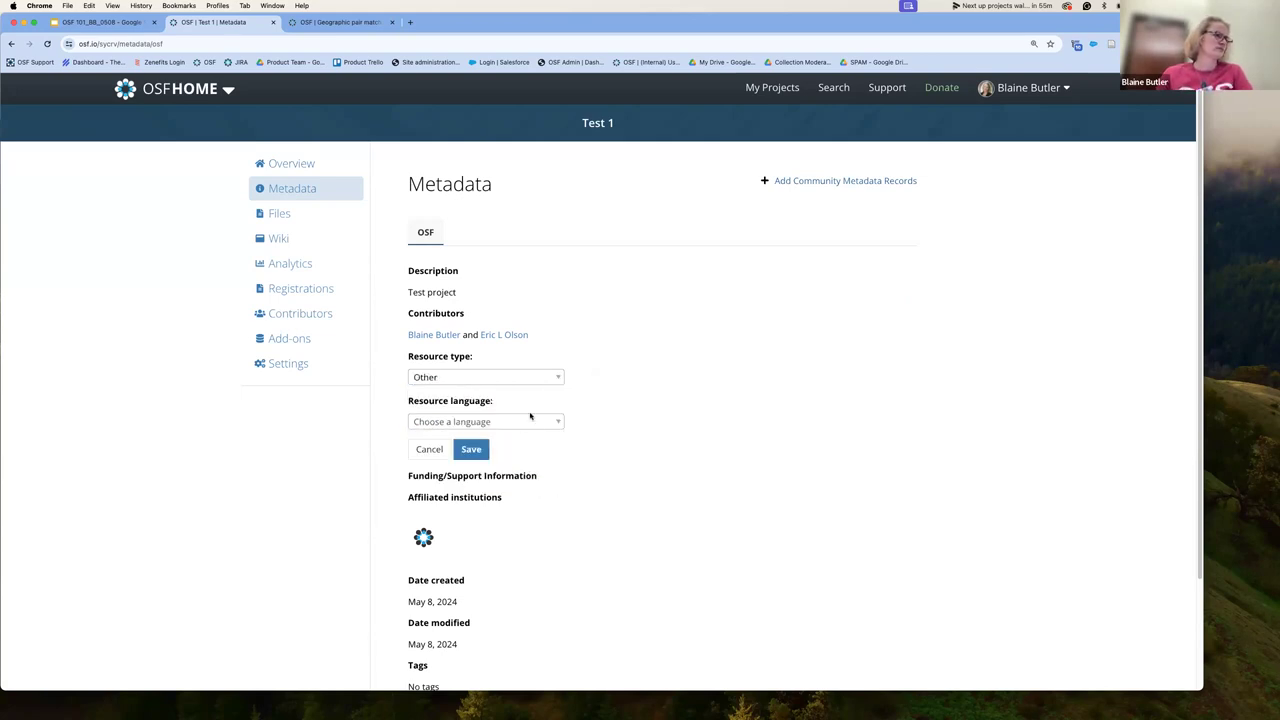
pyautogui.click(543, 421)
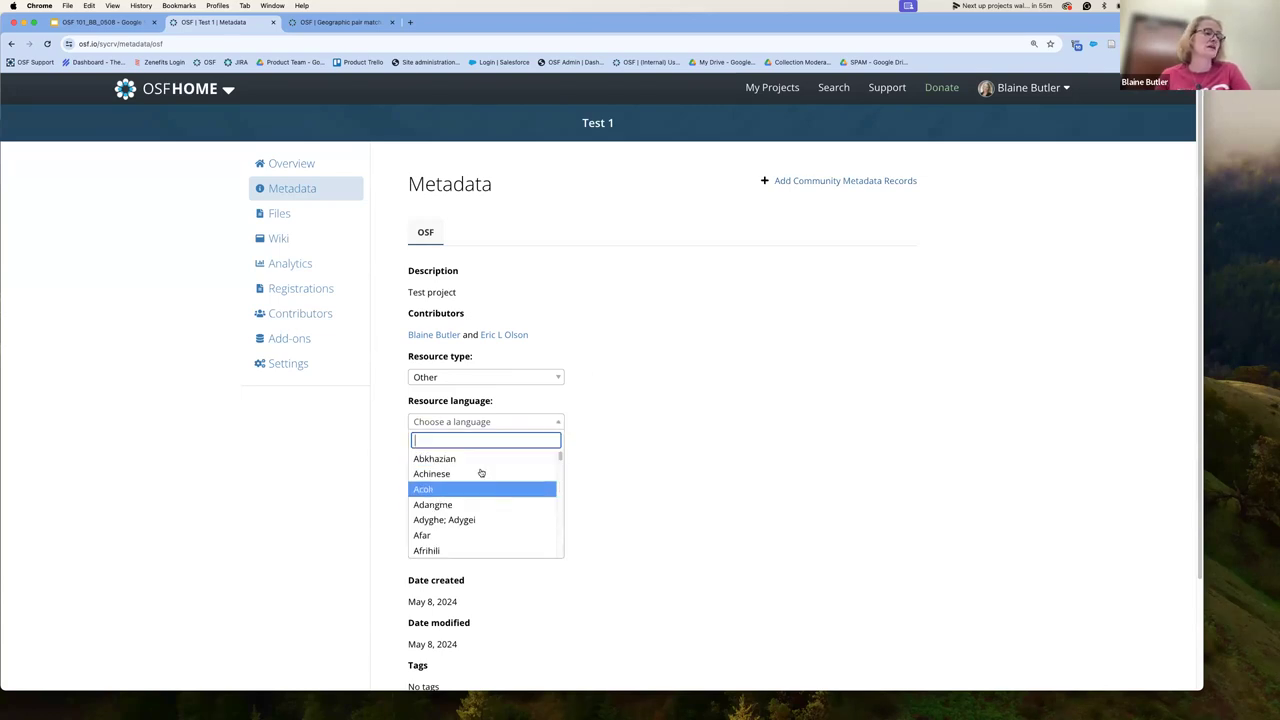
pyautogui.write('en')
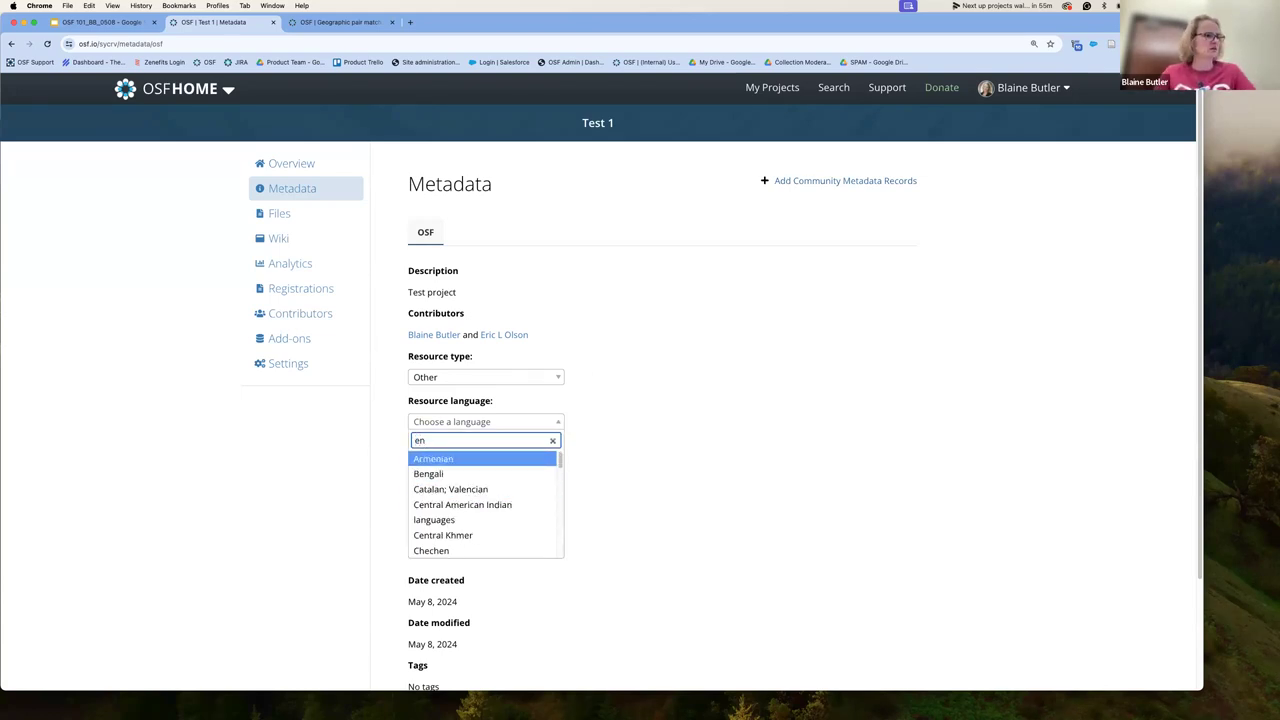
pyautogui.write('g')
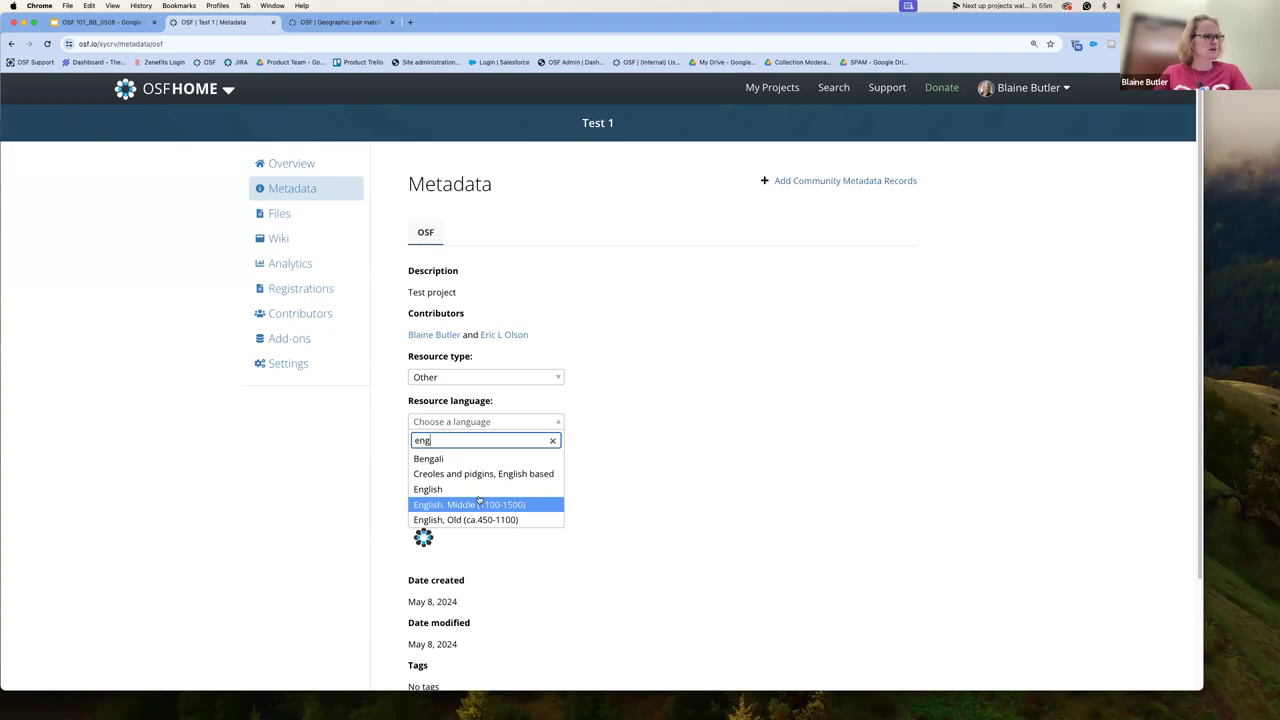
pyautogui.click(475, 489)
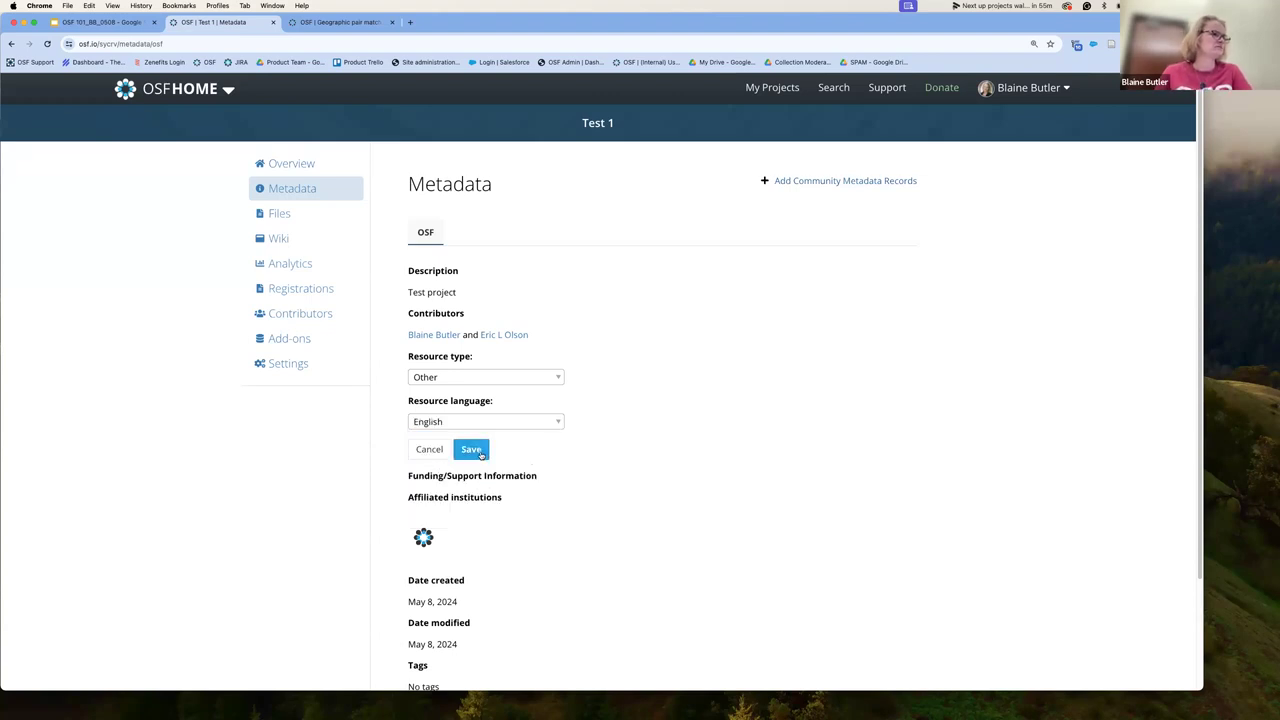
pyautogui.click(471, 449)
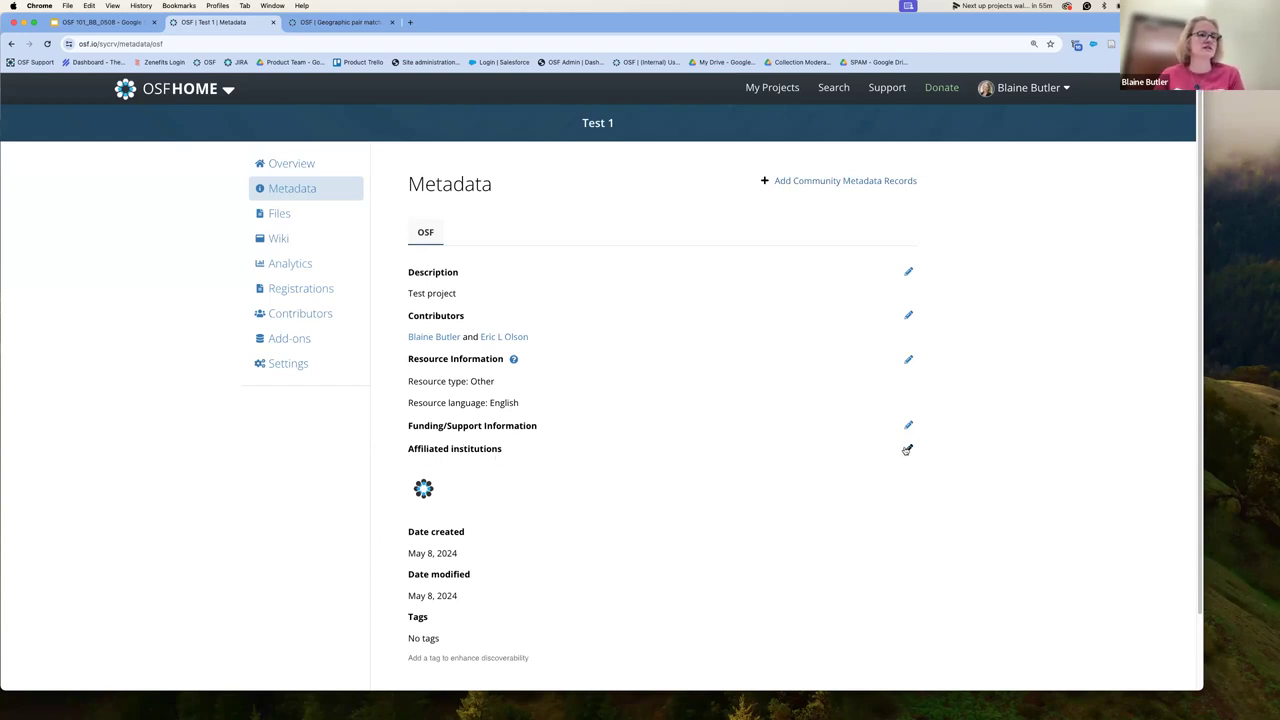
# - Save the affiliated institutions with Center For Open Science still checked
pyautogui.click(907, 450)
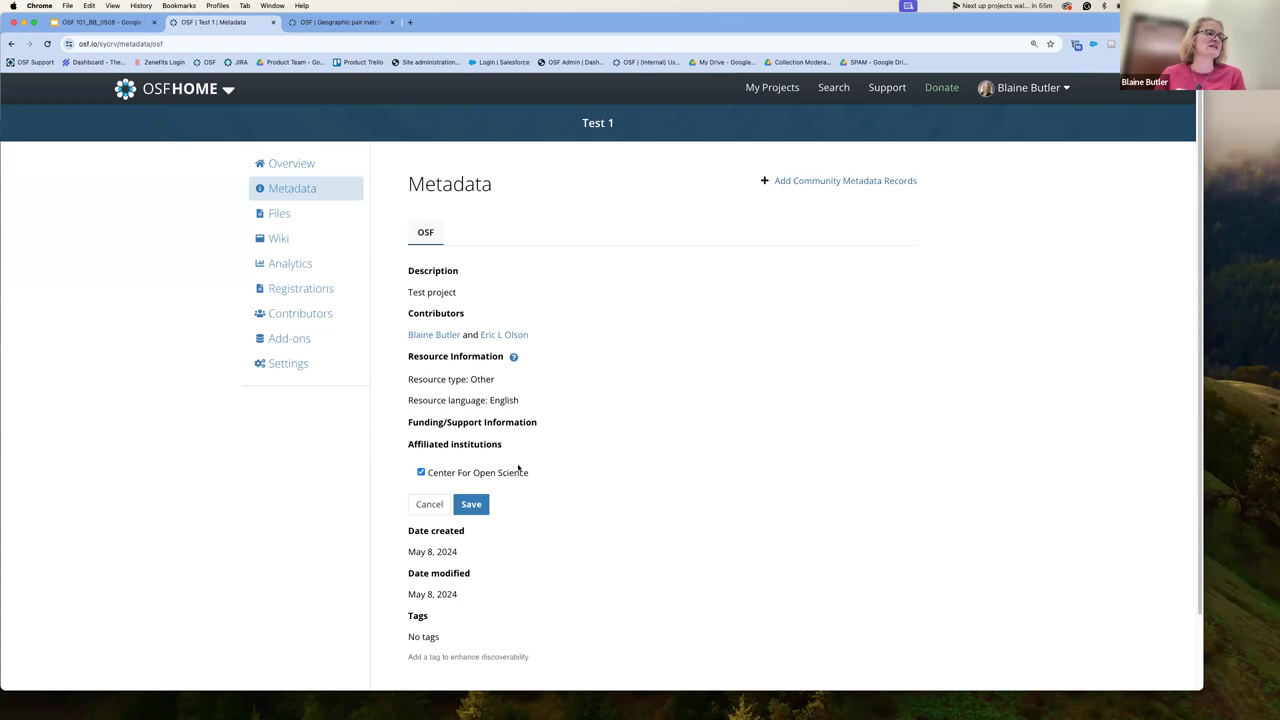
pyautogui.click(422, 473)
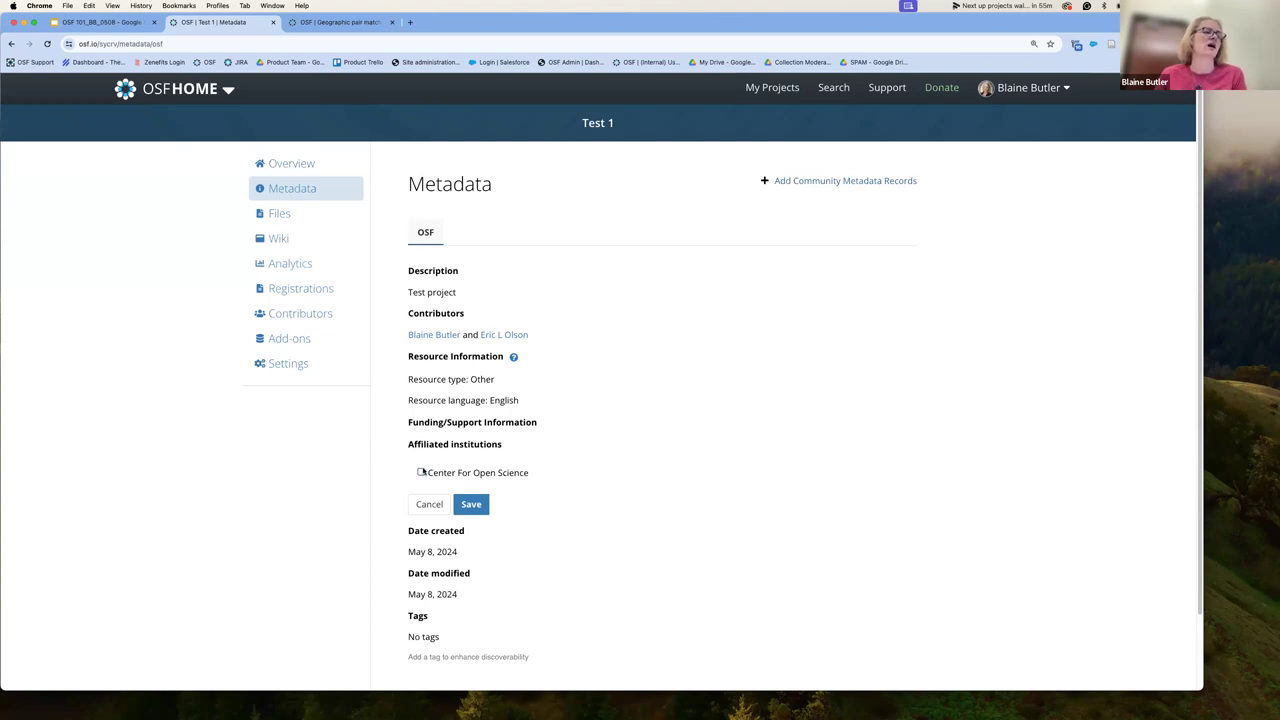
pyautogui.click(421, 475)
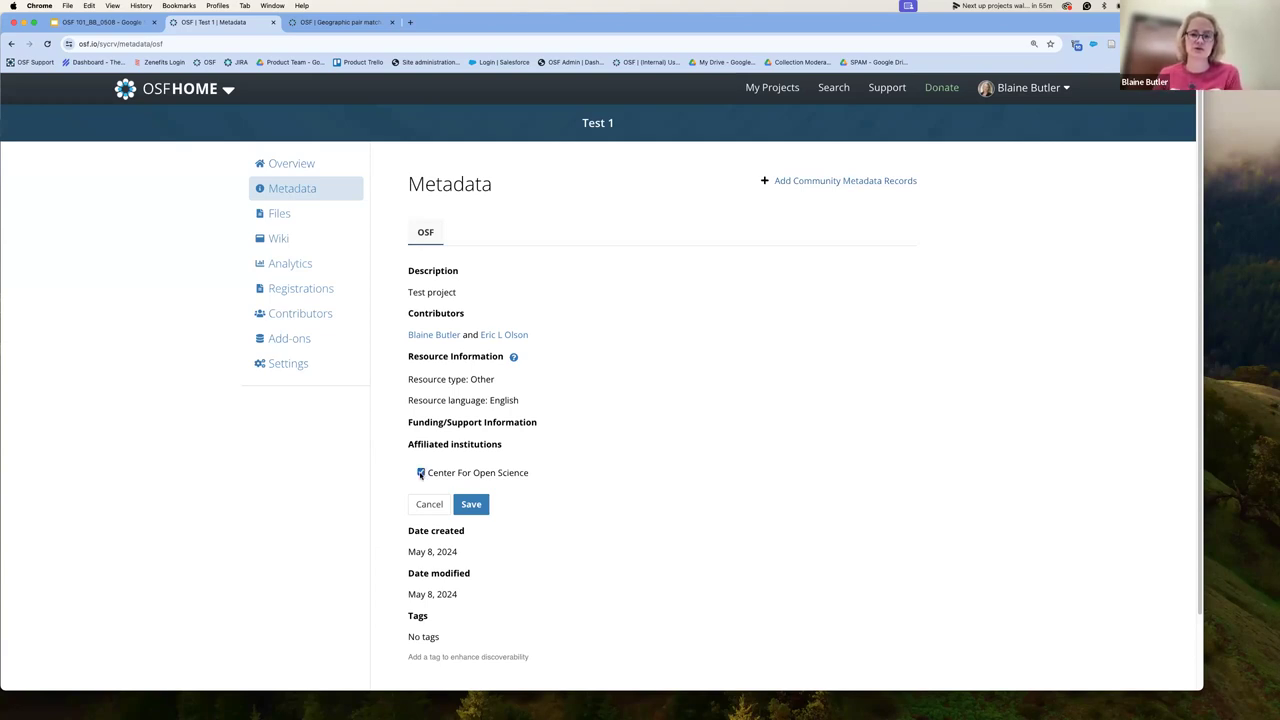
pyautogui.click(471, 504)
pyautogui.scroll(-2, 468, 550)
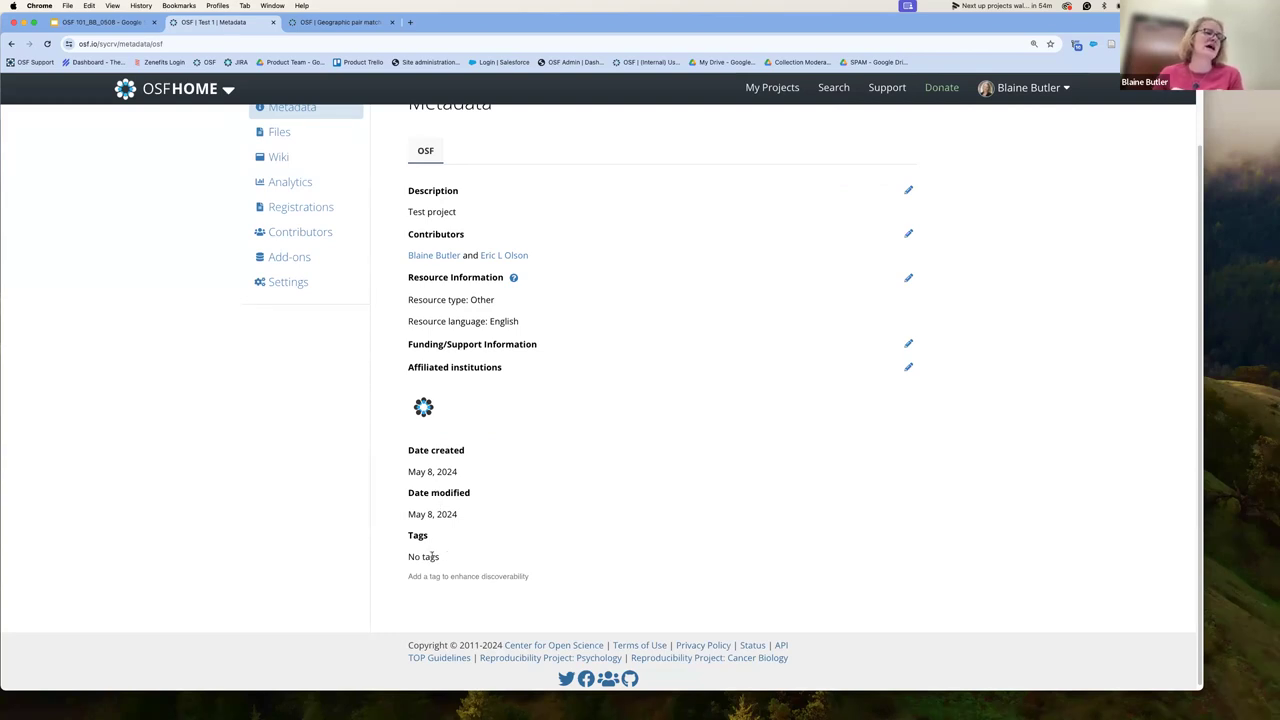
pyautogui.scroll(2, 447, 199)
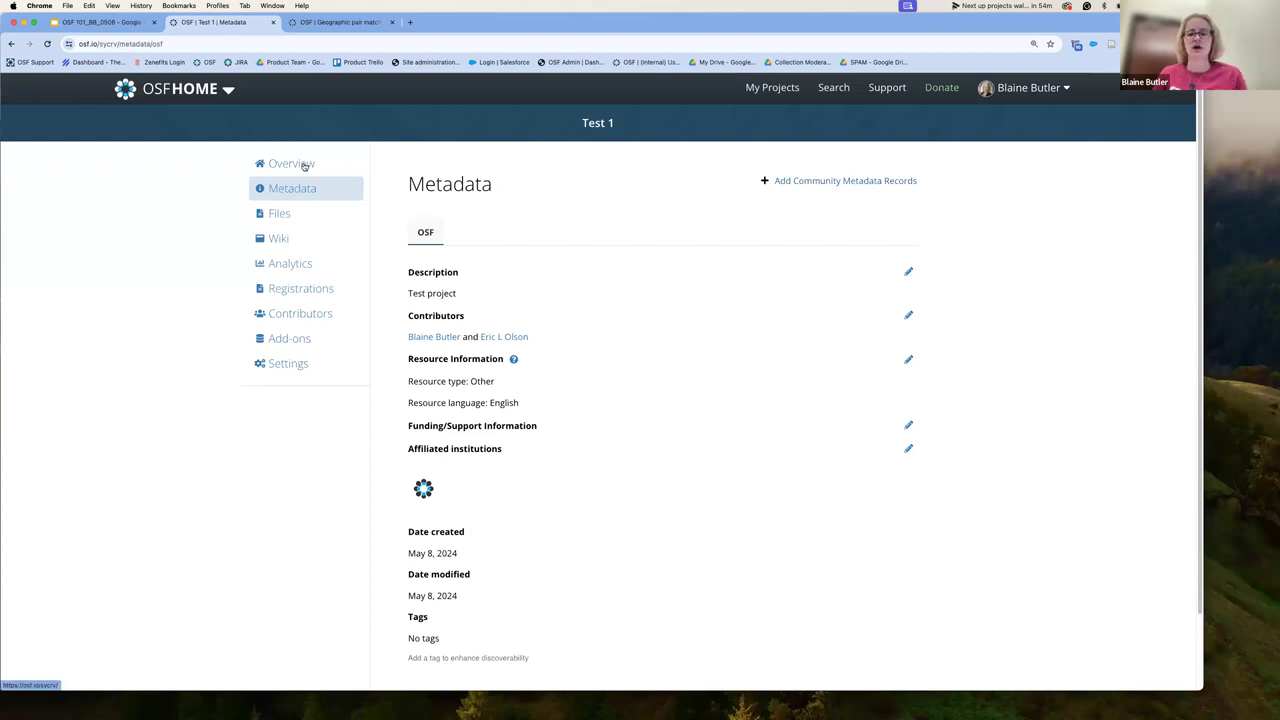
# - Return to Test 1's overview and open the license editor, showing No license and year 2024
pyautogui.click(304, 166)
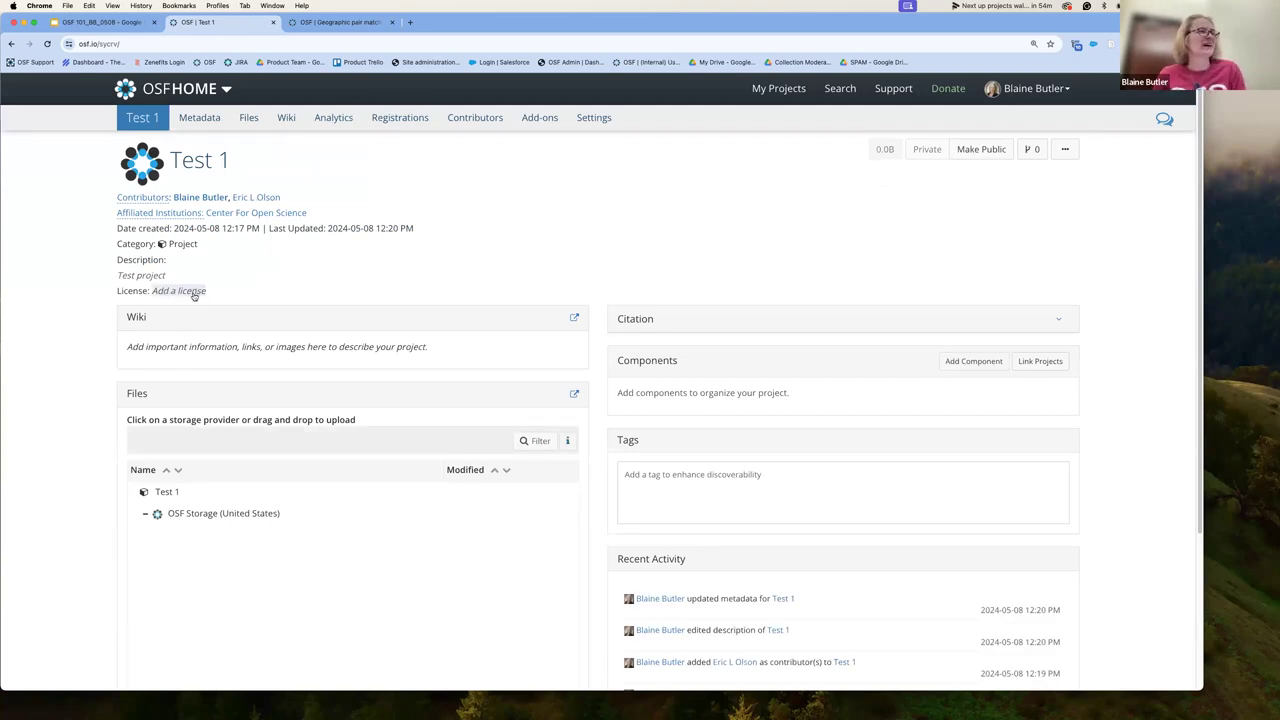
pyautogui.click(194, 294)
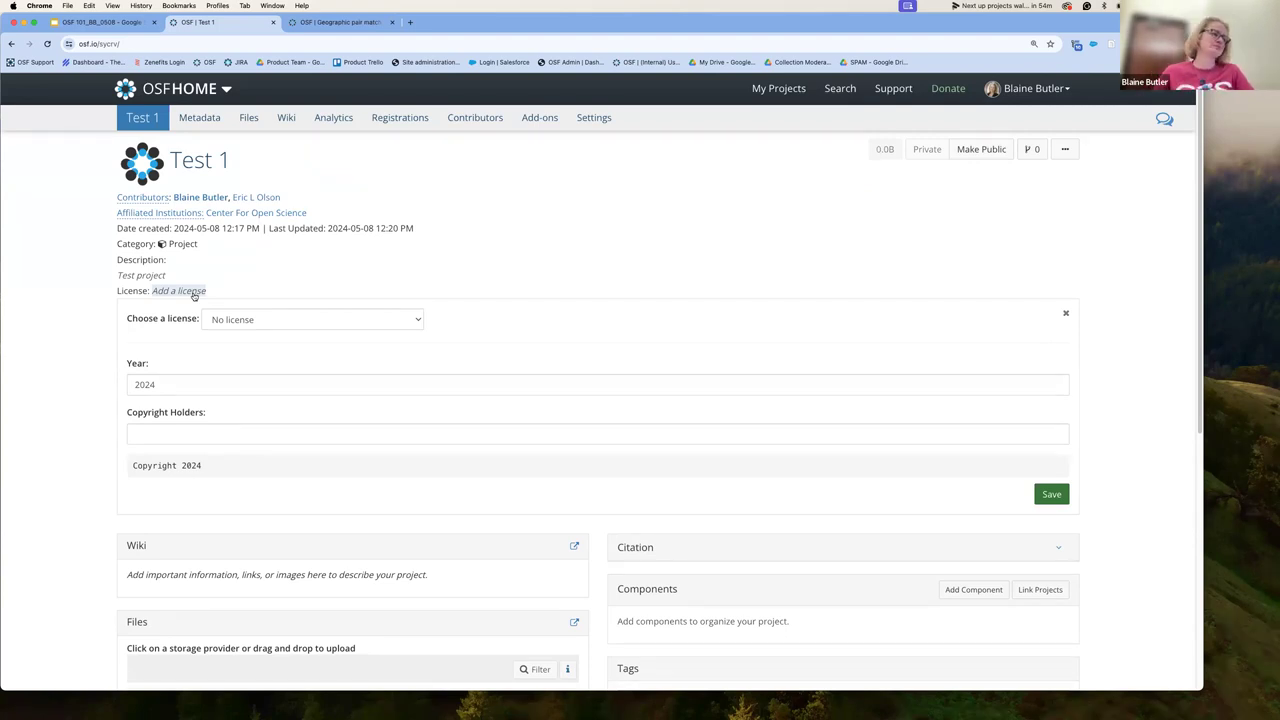
pyautogui.scroll(-3, 706, 343)
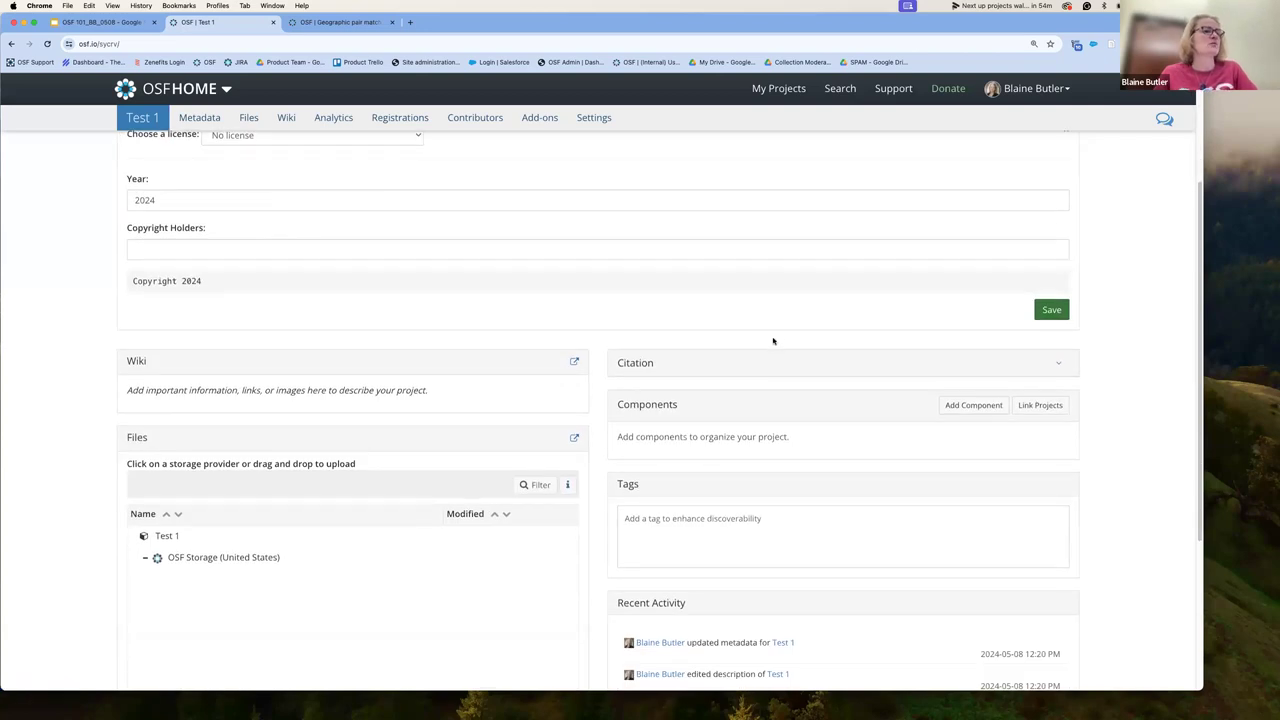
pyautogui.scroll(-1, 775, 343)
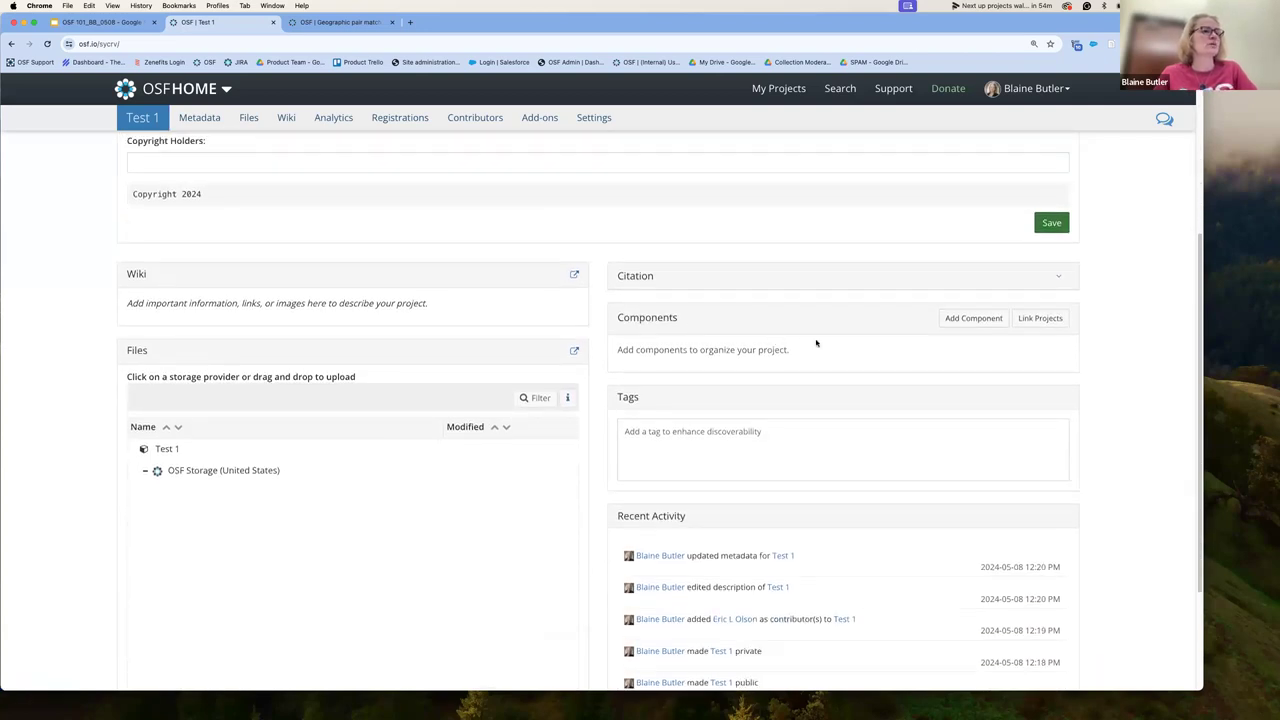
# - Create a 'Study 1' component inheriting Test 1's contributors and tags, staying on Test 1
pyautogui.click(991, 318)
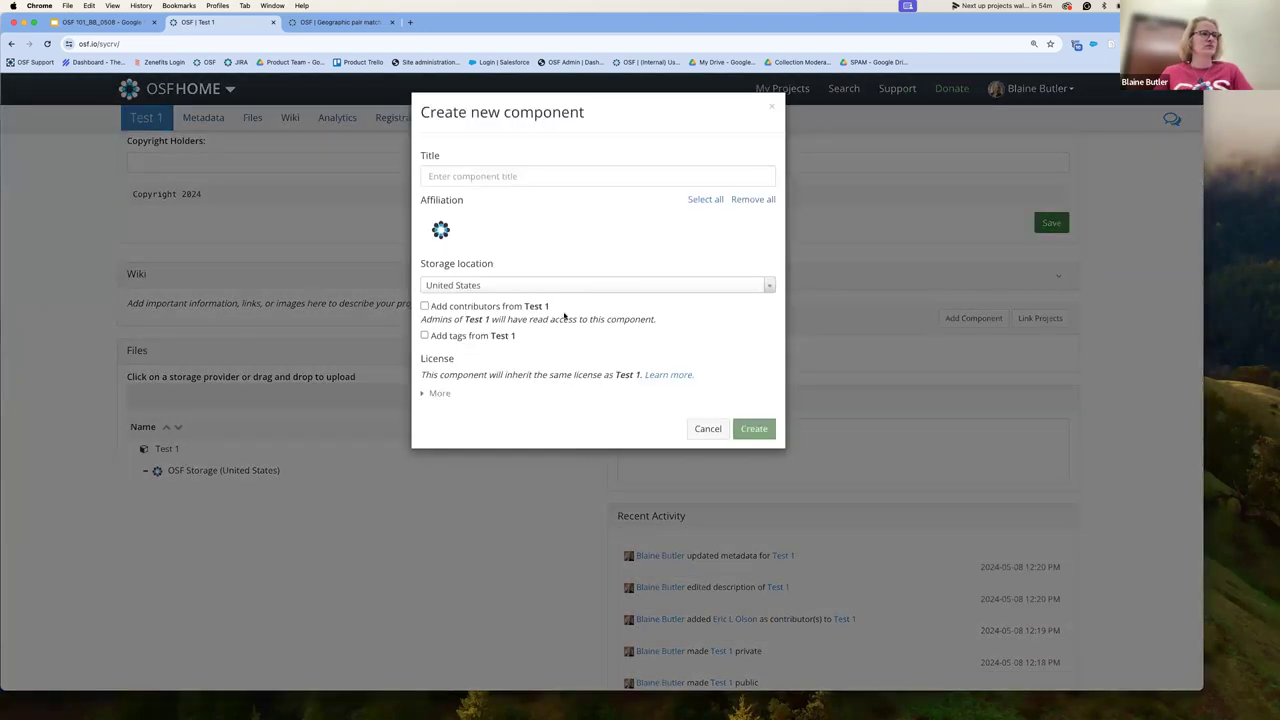
pyautogui.click(460, 176)
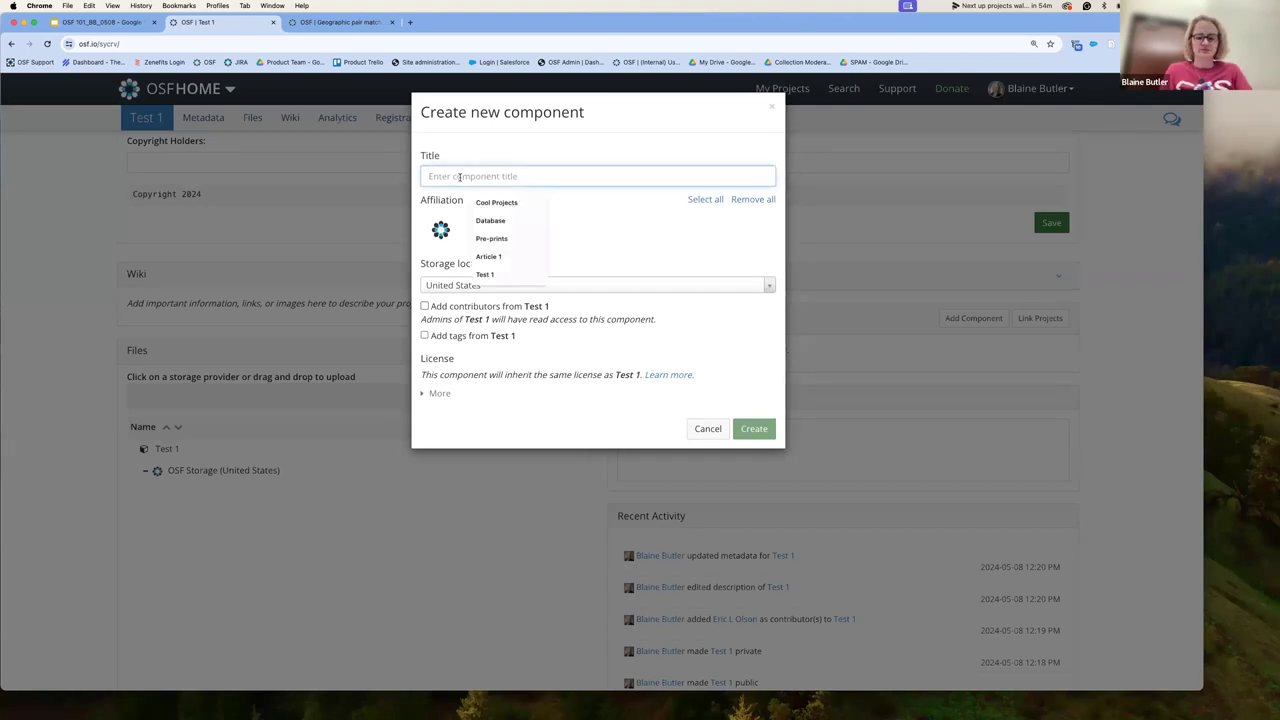
pyautogui.write('Tes')
pyautogui.press('BackSpace')
pyautogui.press('BackSpace')
pyautogui.press('BackSpace')
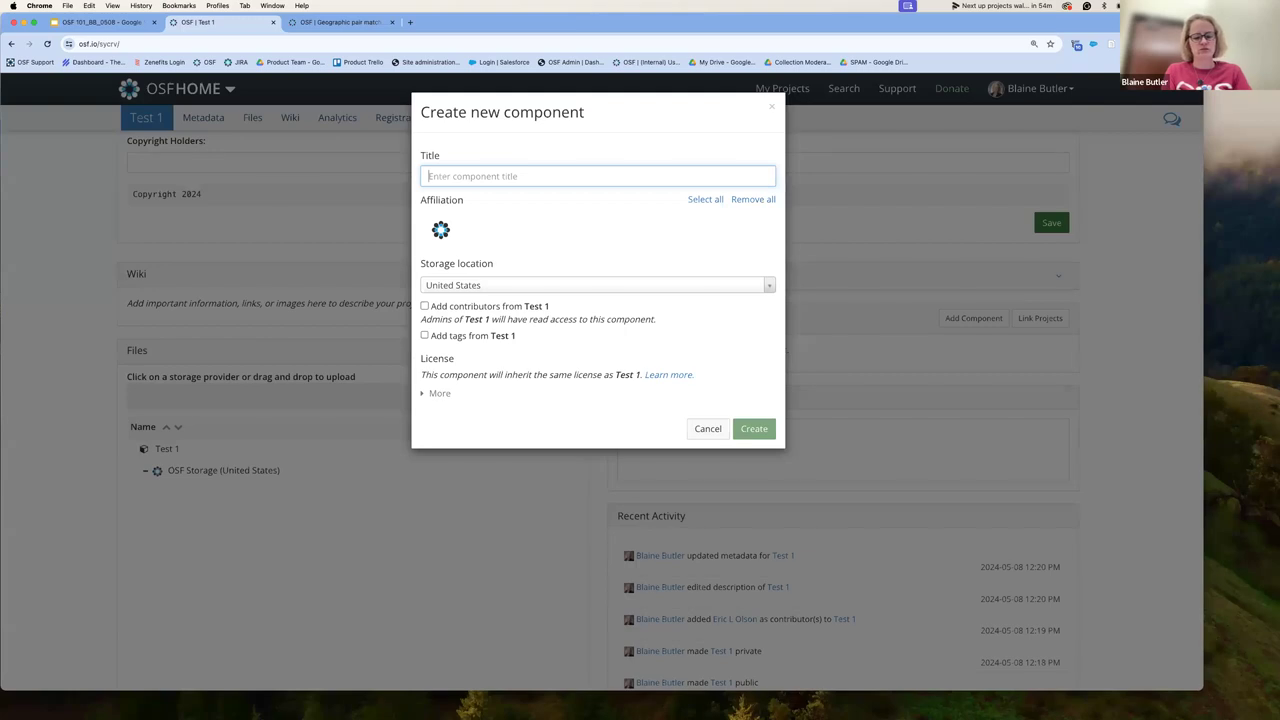
pyautogui.write('Study 1')
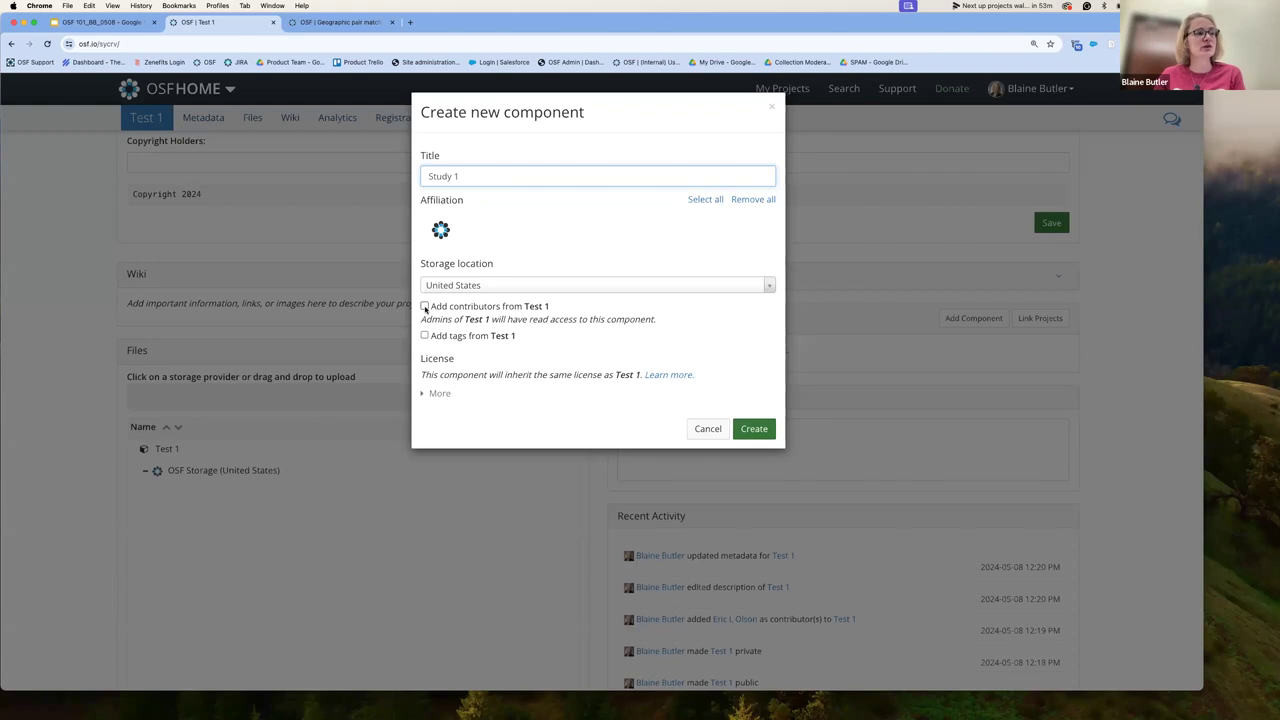
pyautogui.click(424, 306)
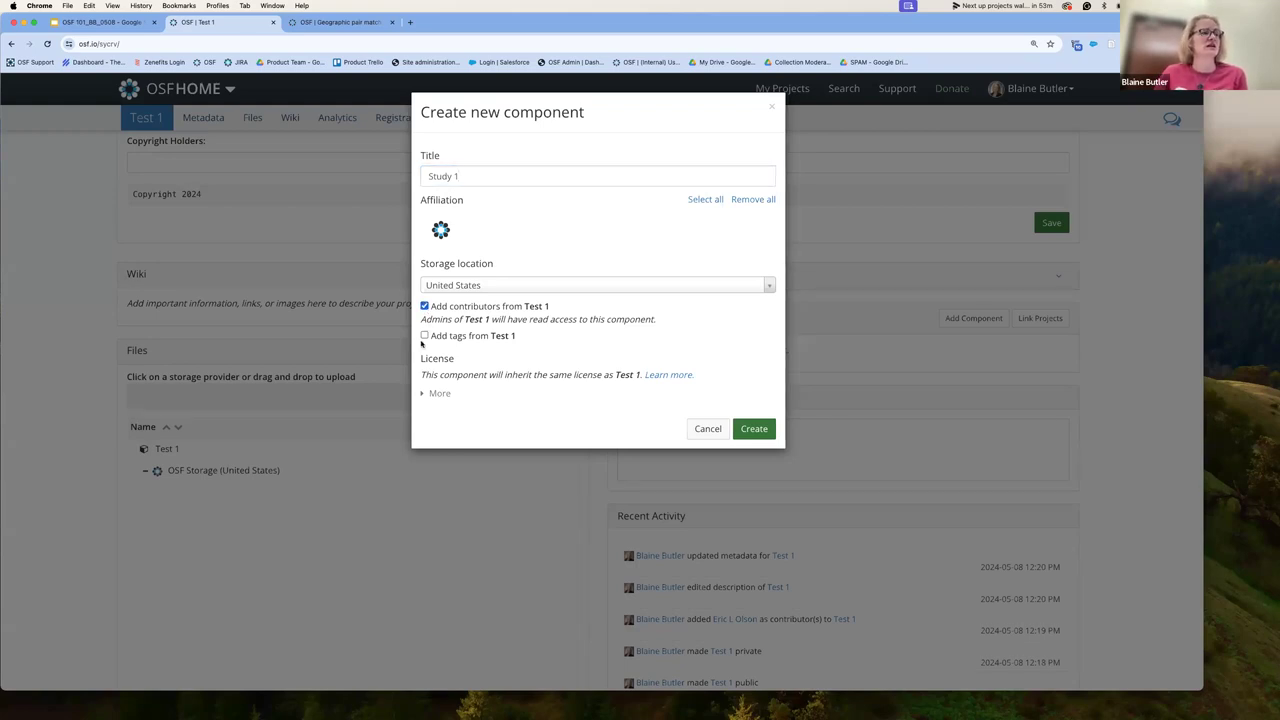
pyautogui.click(424, 336)
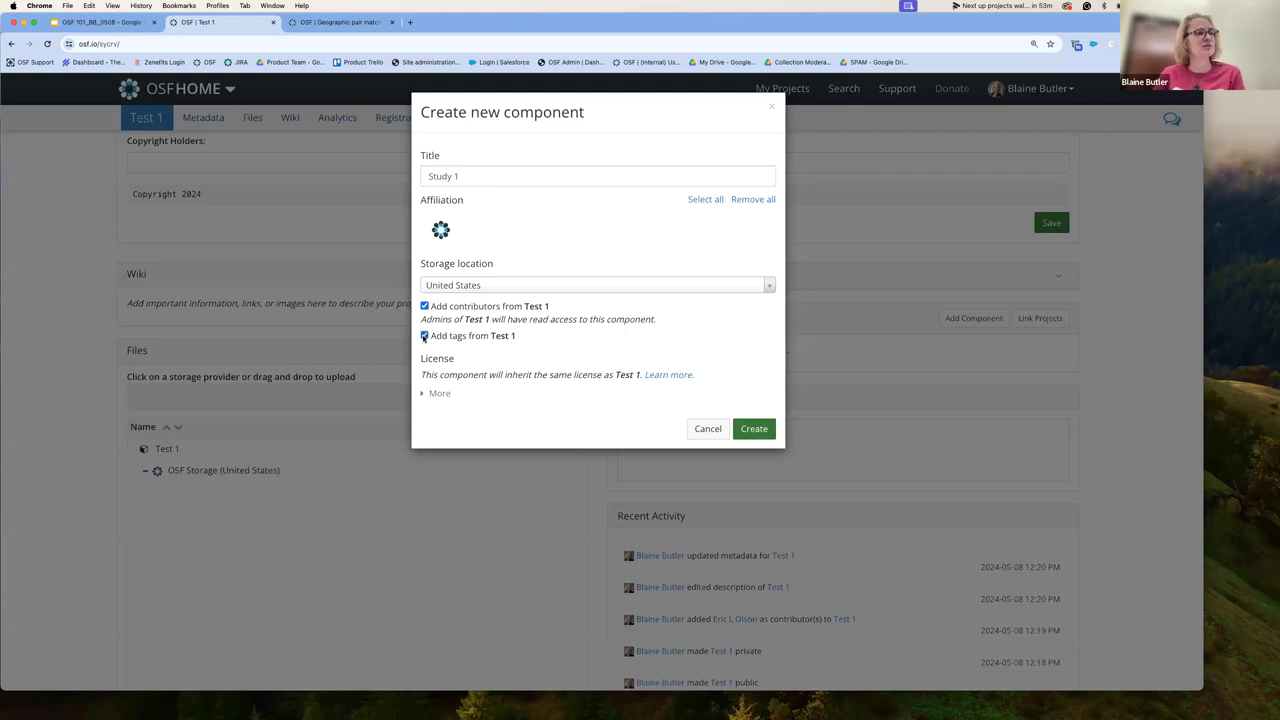
pyautogui.click(760, 431)
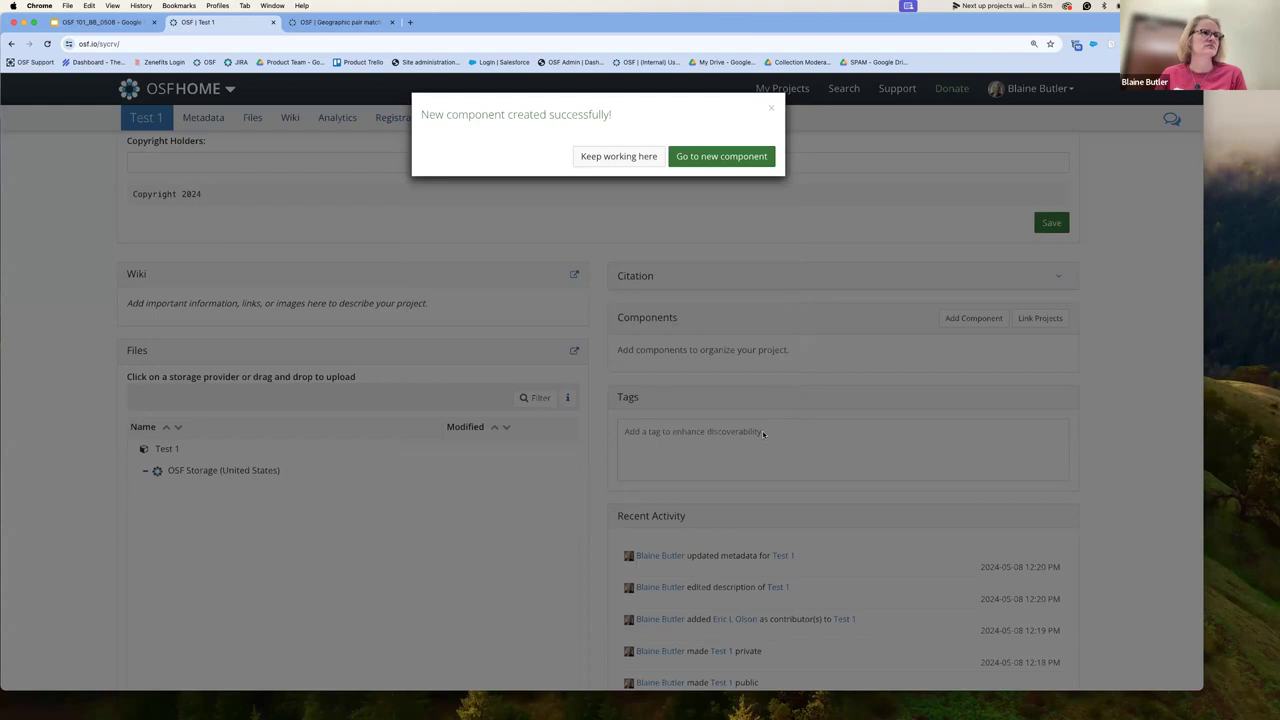
pyautogui.click(653, 157)
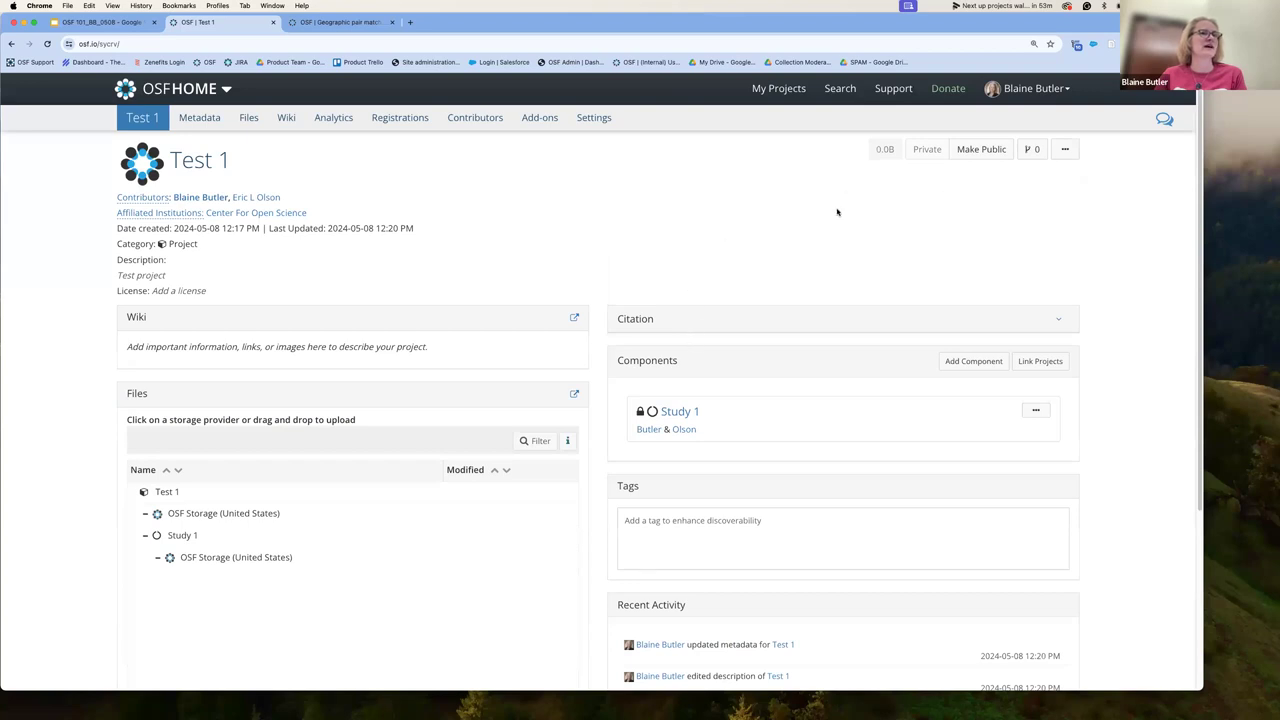
# - Start making Test 1 public, then back out at the final confirmation
pyautogui.moveTo(640, 416)
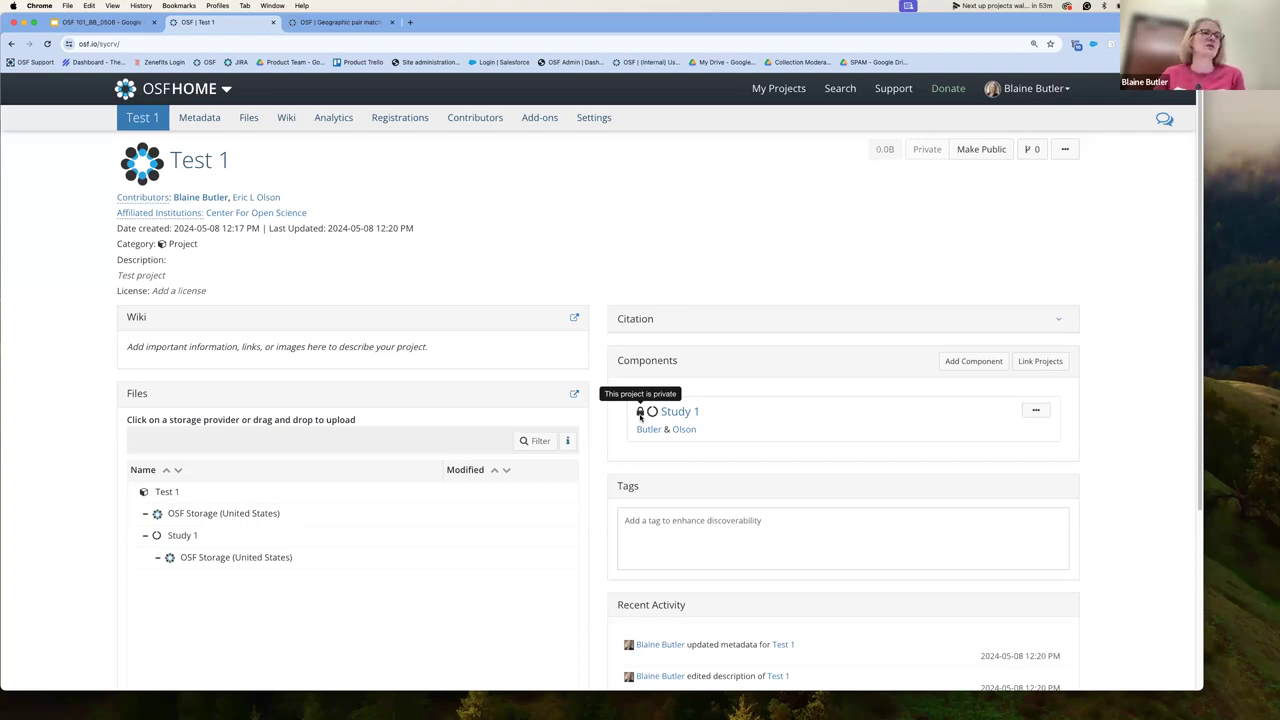
pyautogui.click(978, 150)
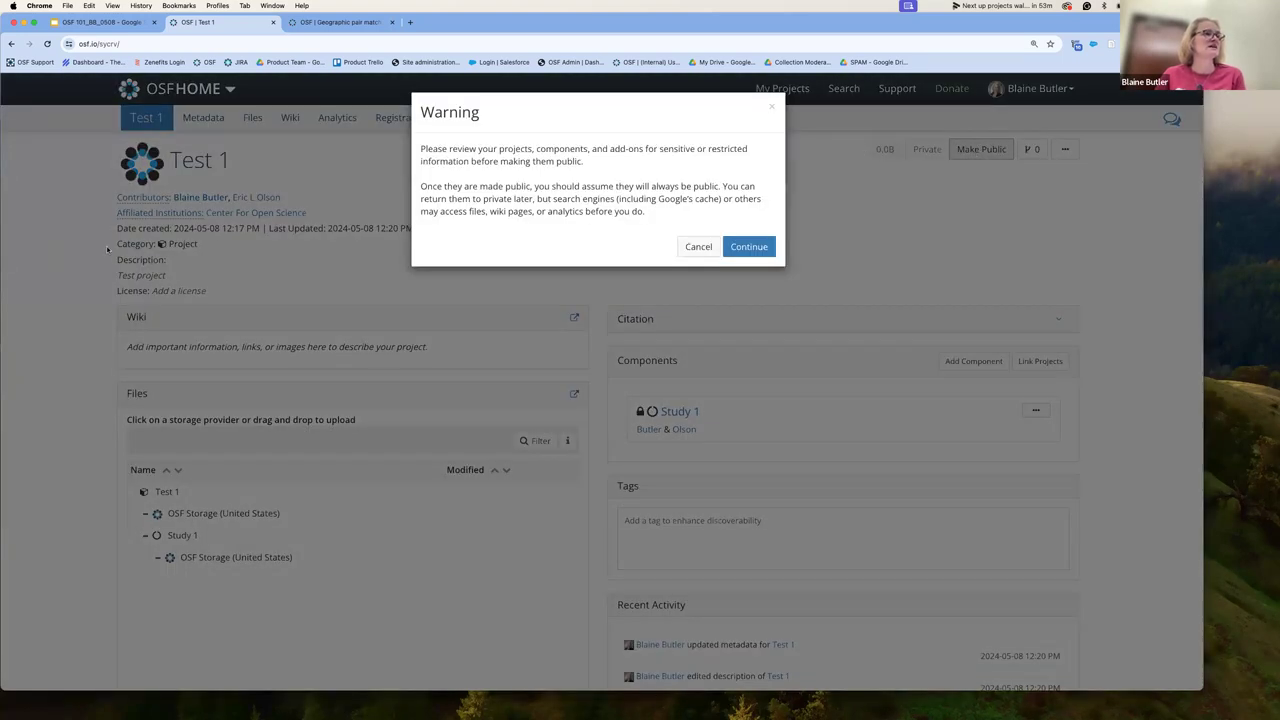
pyautogui.click(737, 254)
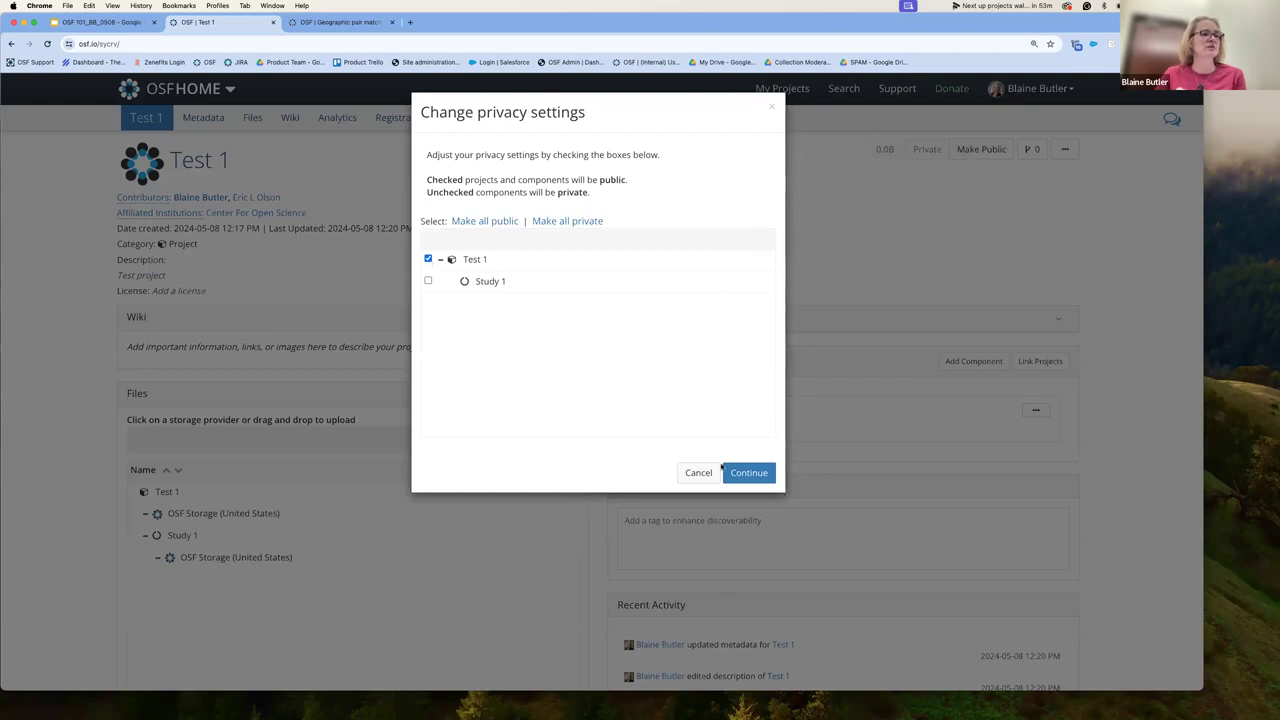
pyautogui.click(737, 478)
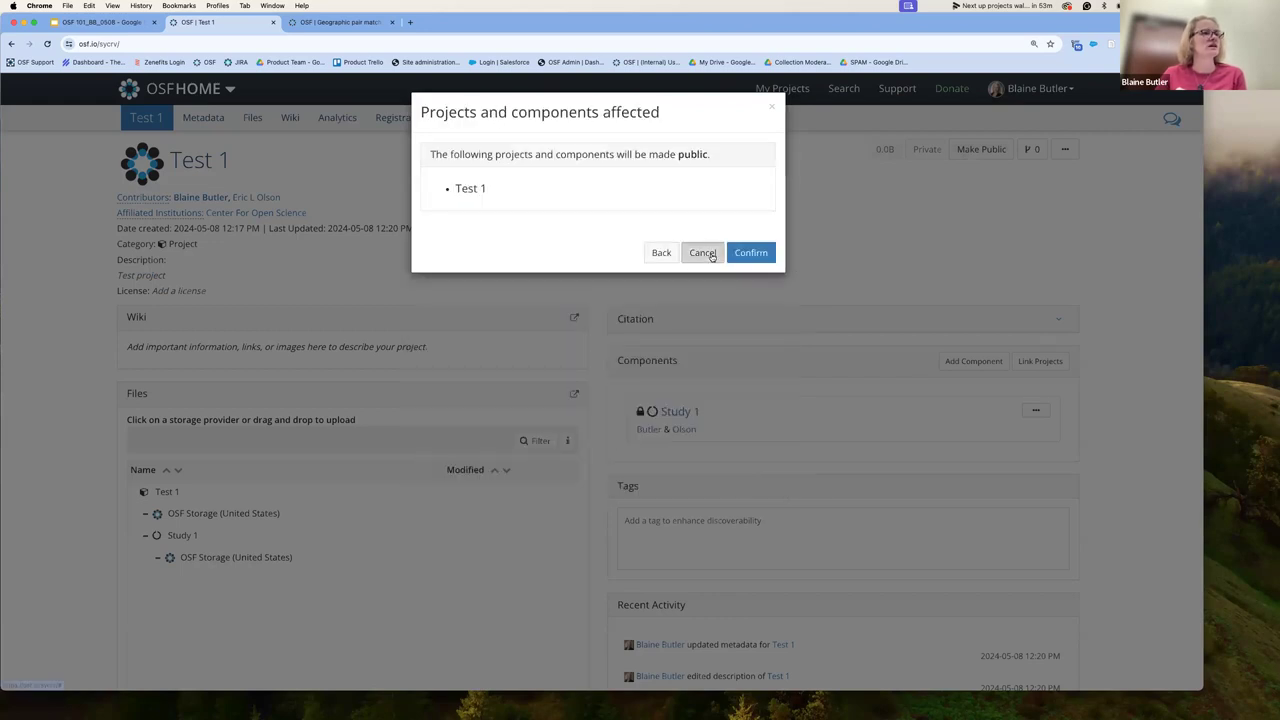
pyautogui.click(702, 252)
# - Make Test 1 public, confirming with only the project affected
pyautogui.click(981, 149)
pyautogui.click(749, 247)
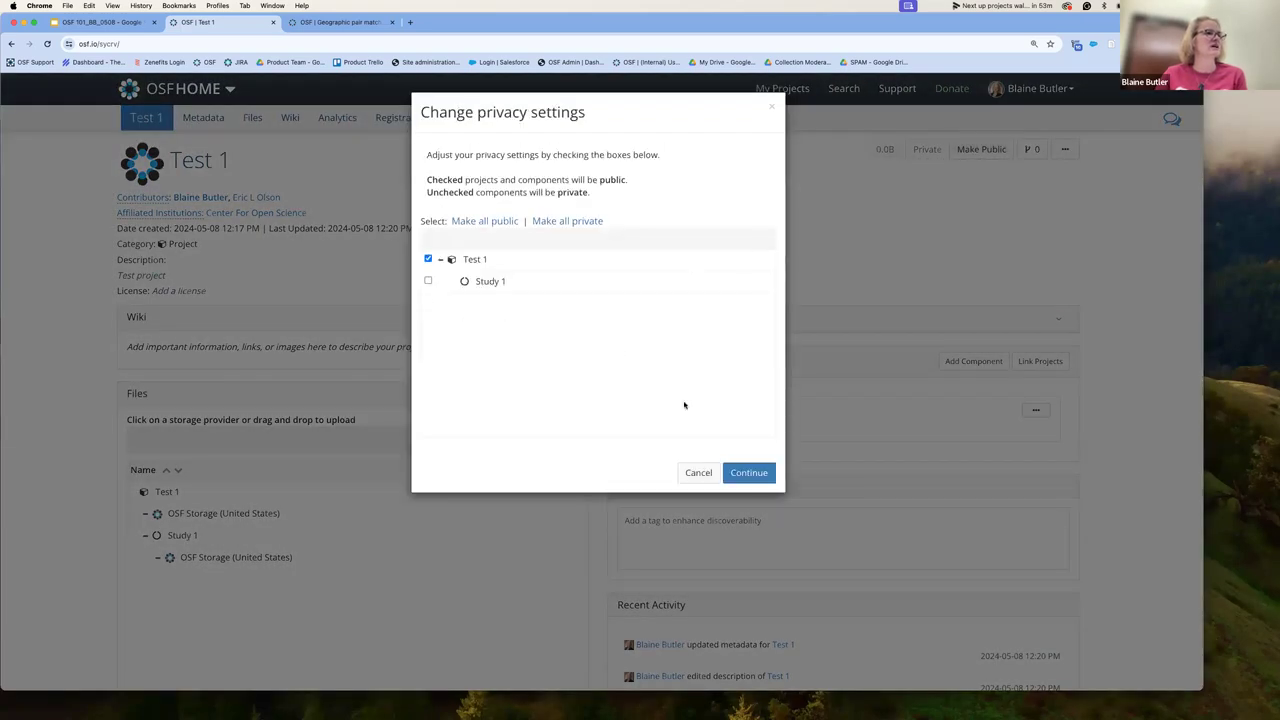
pyautogui.click(749, 473)
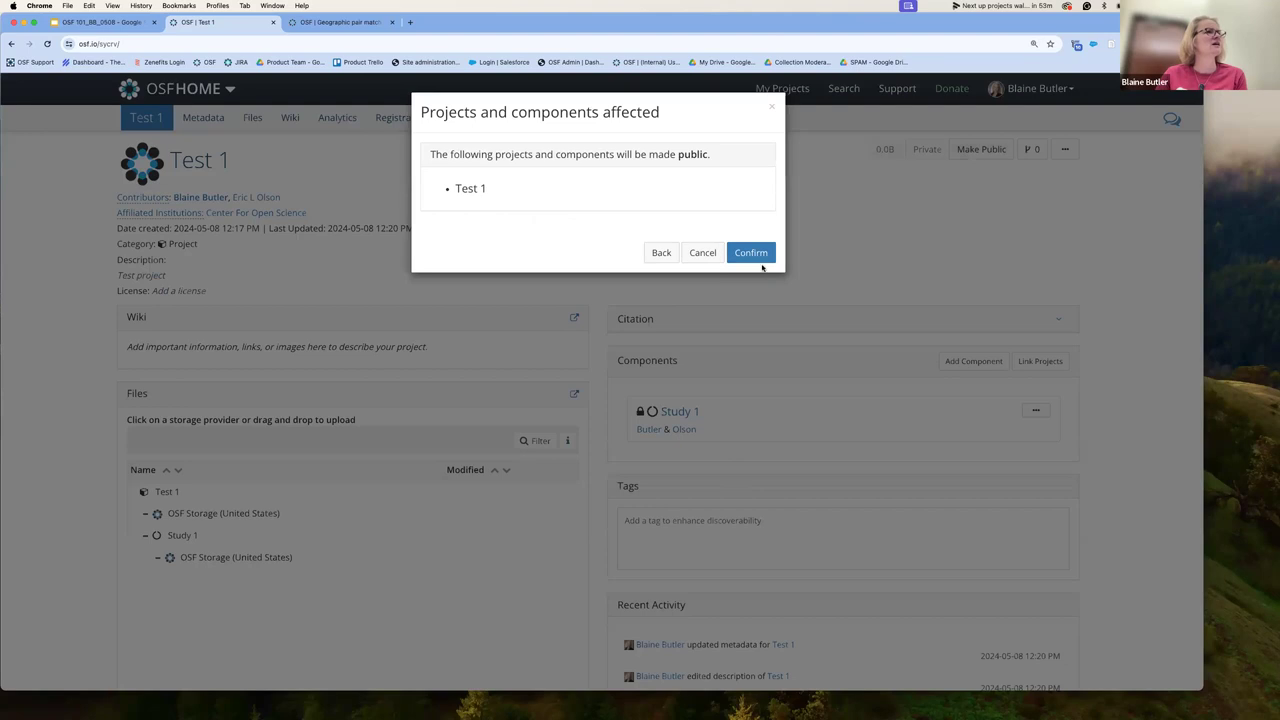
pyautogui.click(761, 258)
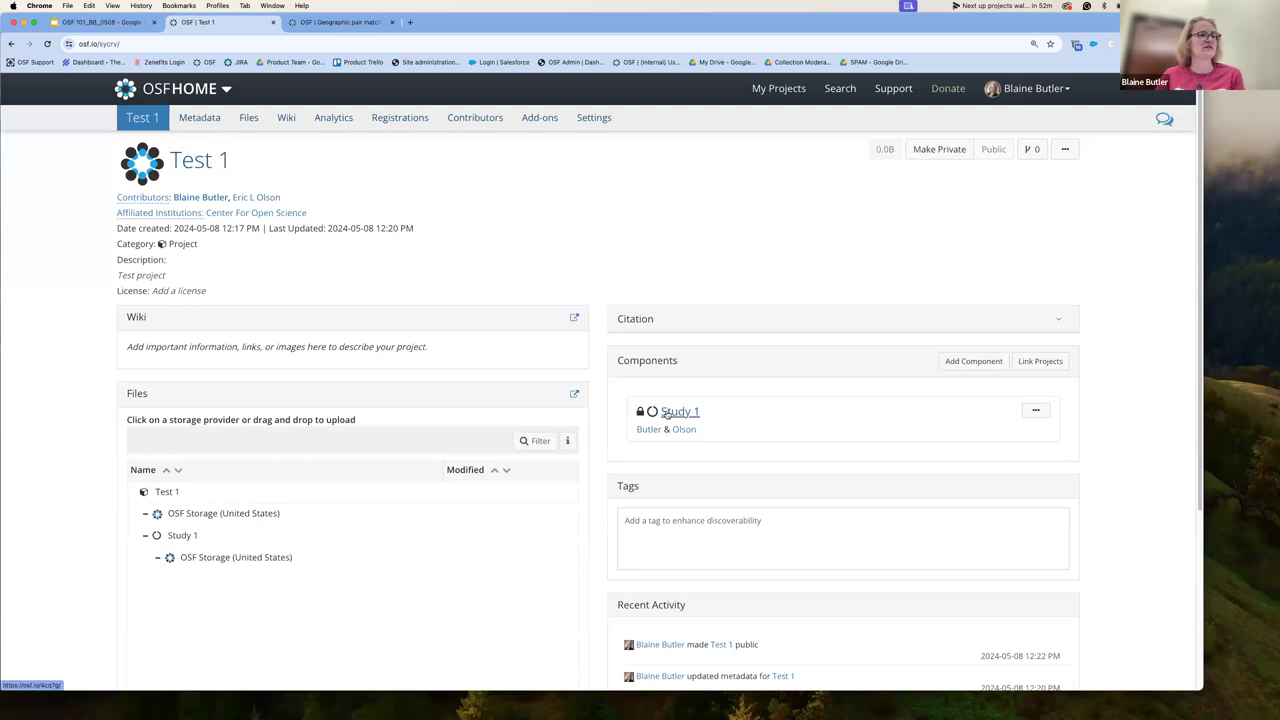
pyautogui.click(136, 40)
pyautogui.press('super+c')
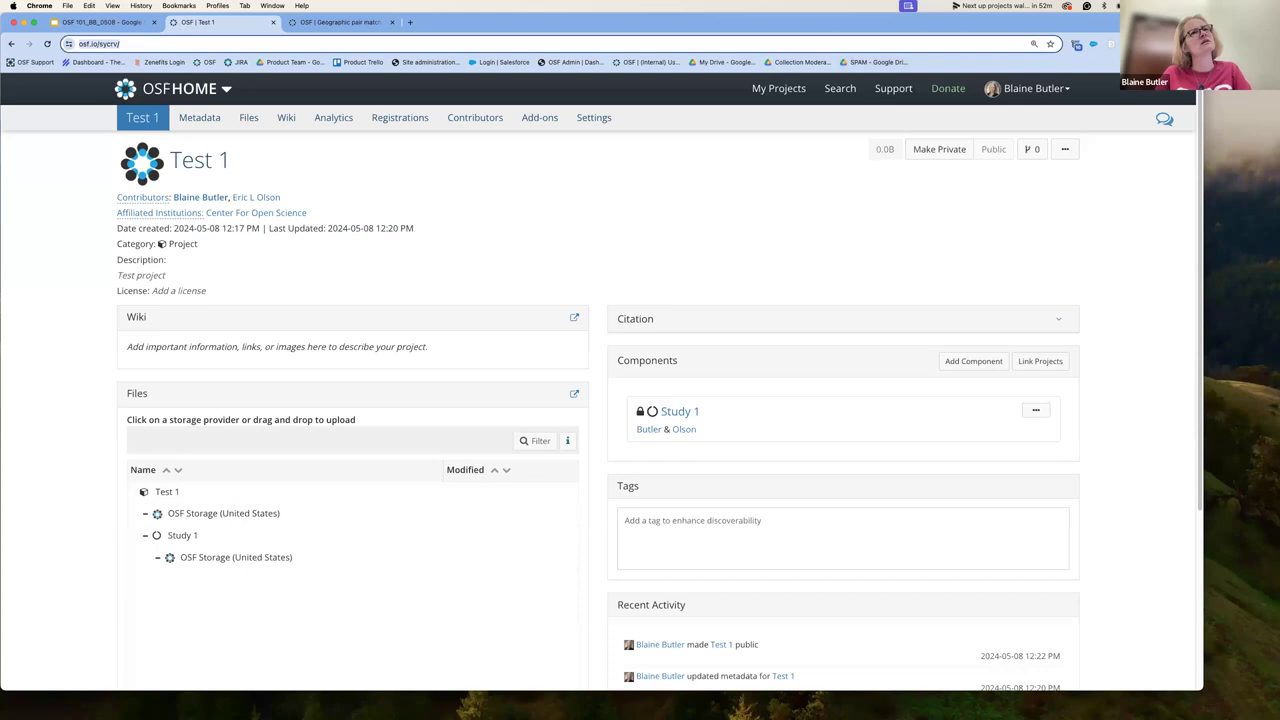
pyautogui.click(1111, 44)
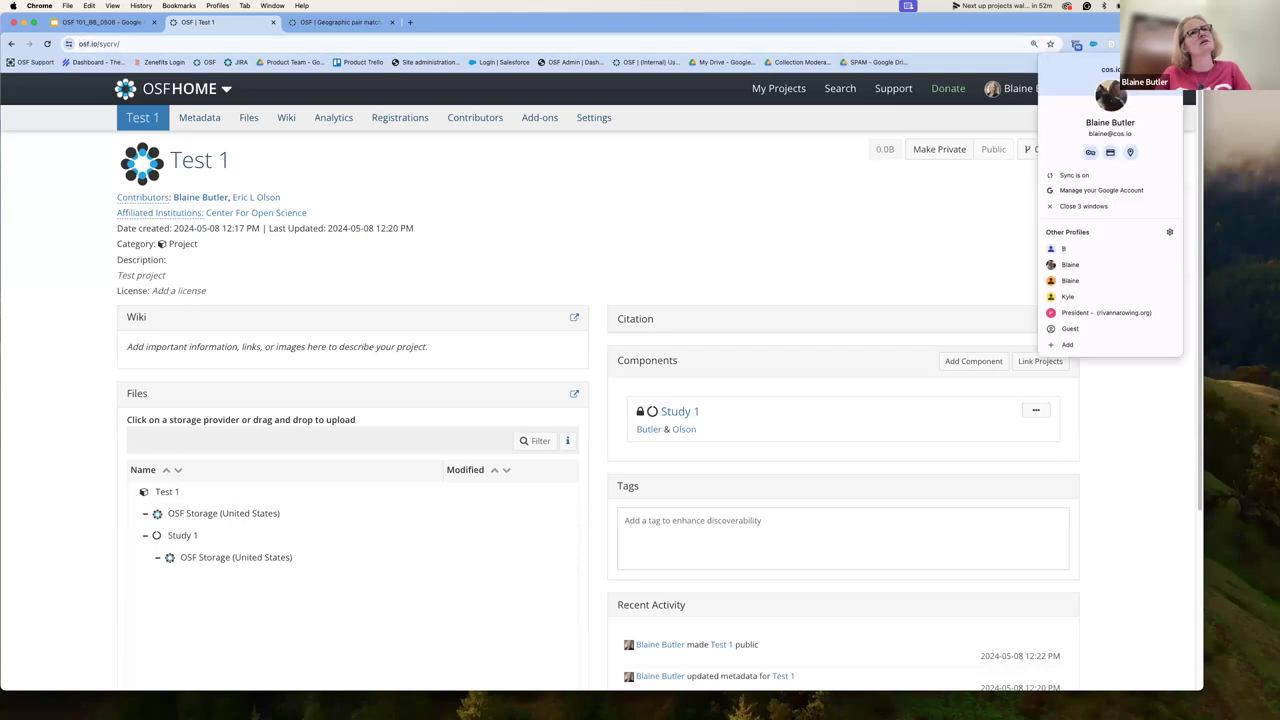
pyautogui.click(1068, 268)
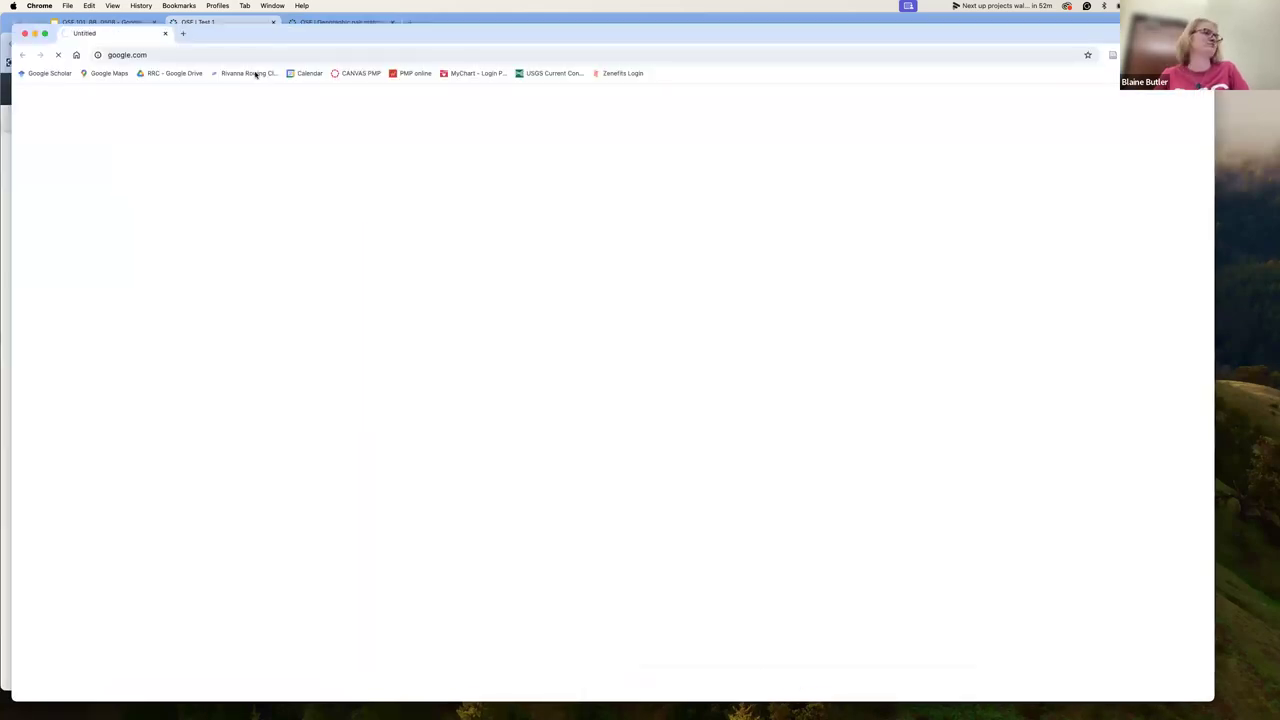
pyautogui.press('super+v')
pyautogui.click(241, 56)
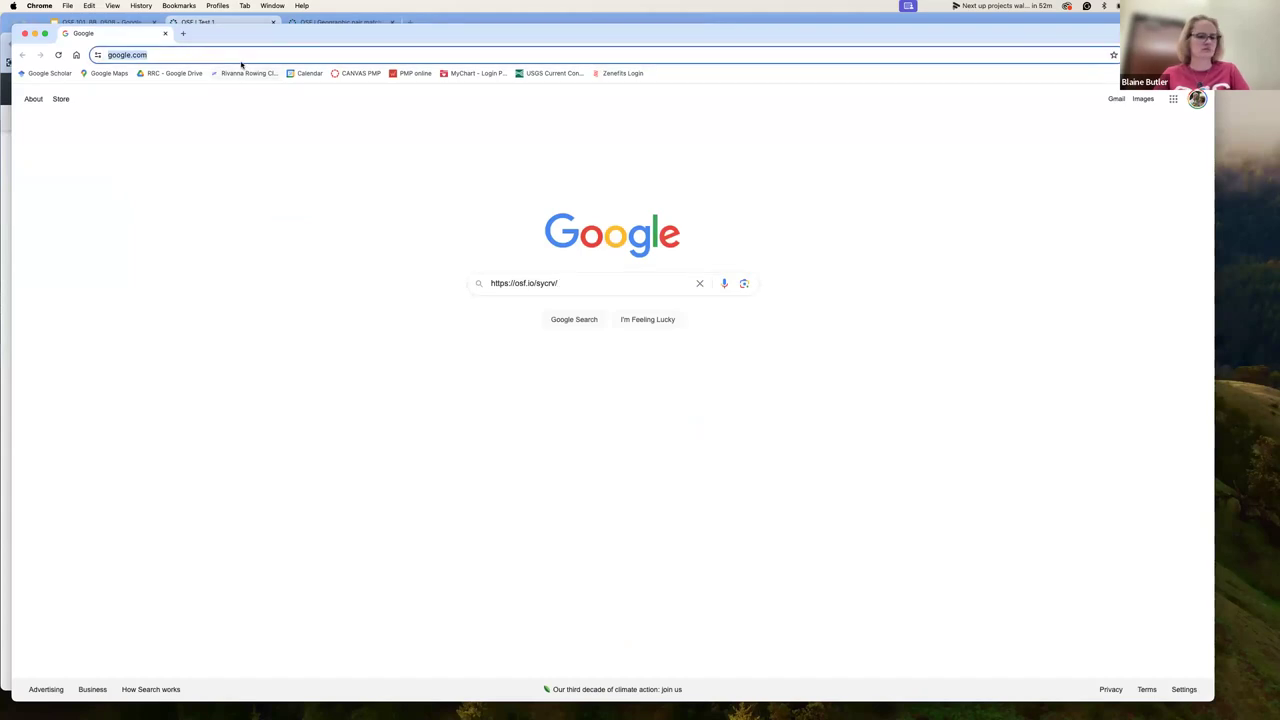
pyautogui.press('super+v')
pyautogui.press('Return')
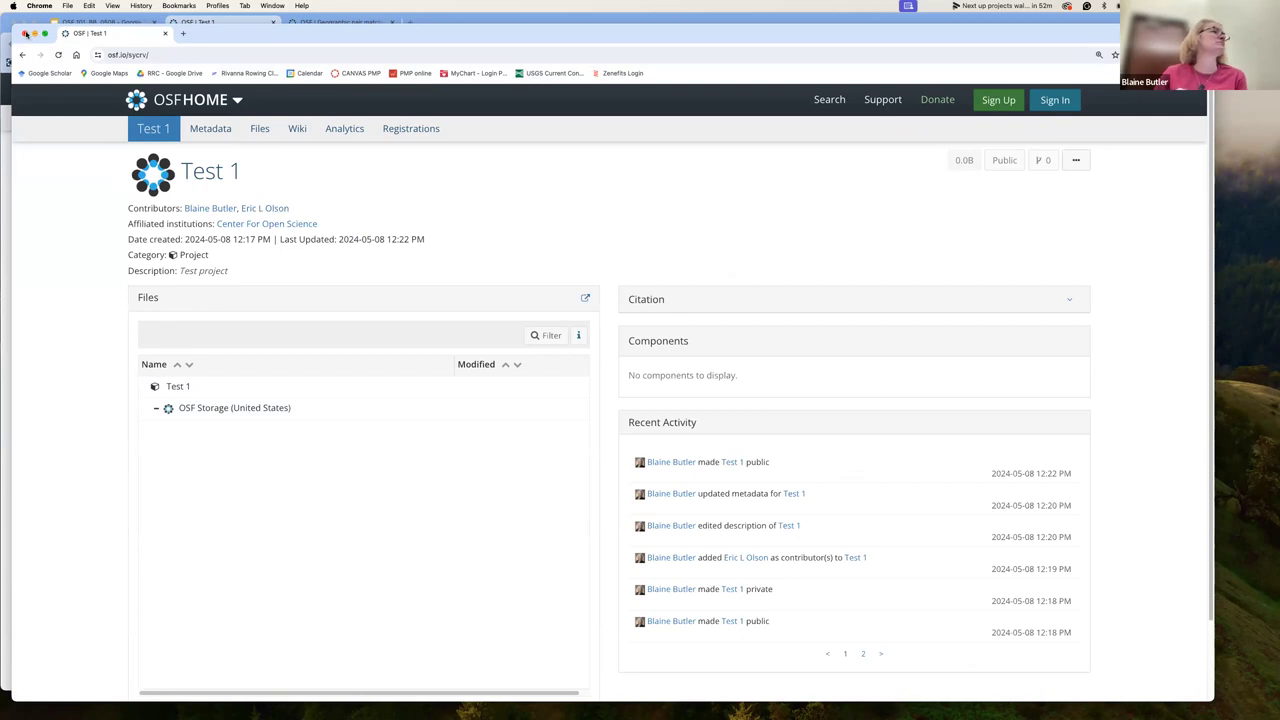
pyautogui.click(26, 33)
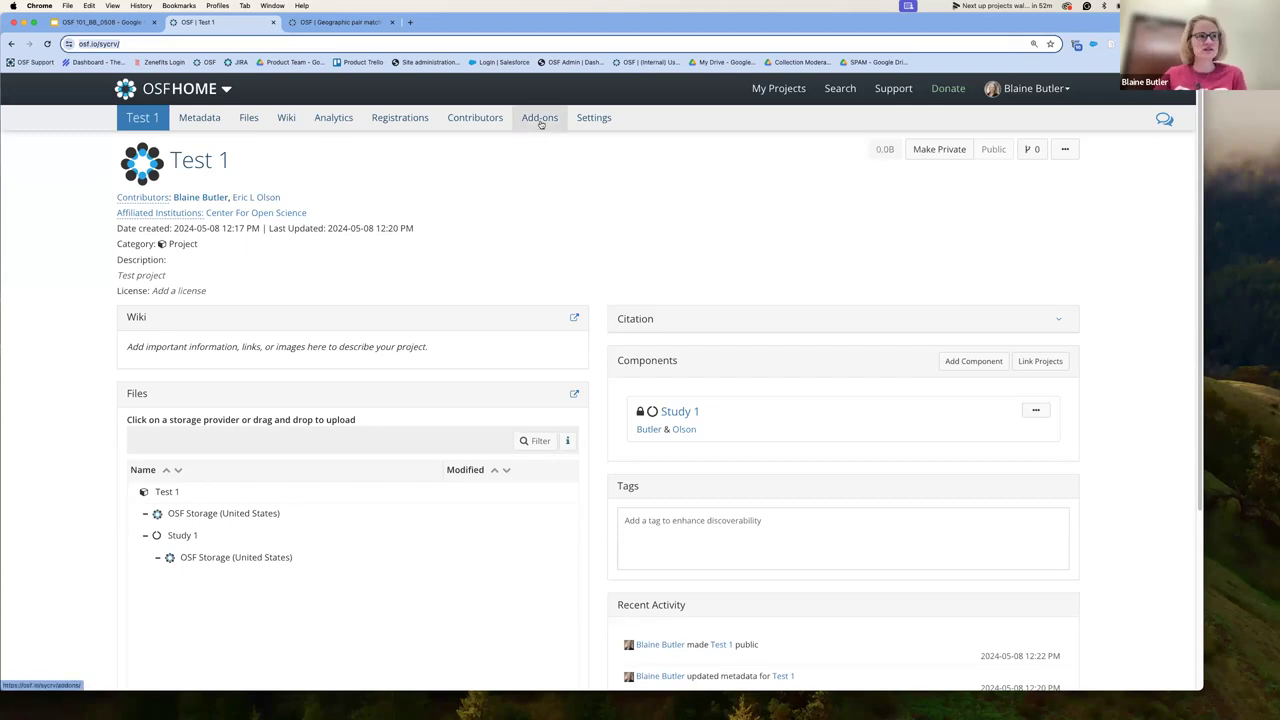
# - Browse the Storage and Citations add-ons, then enable Google Drive and accept its terms
pyautogui.click(540, 121)
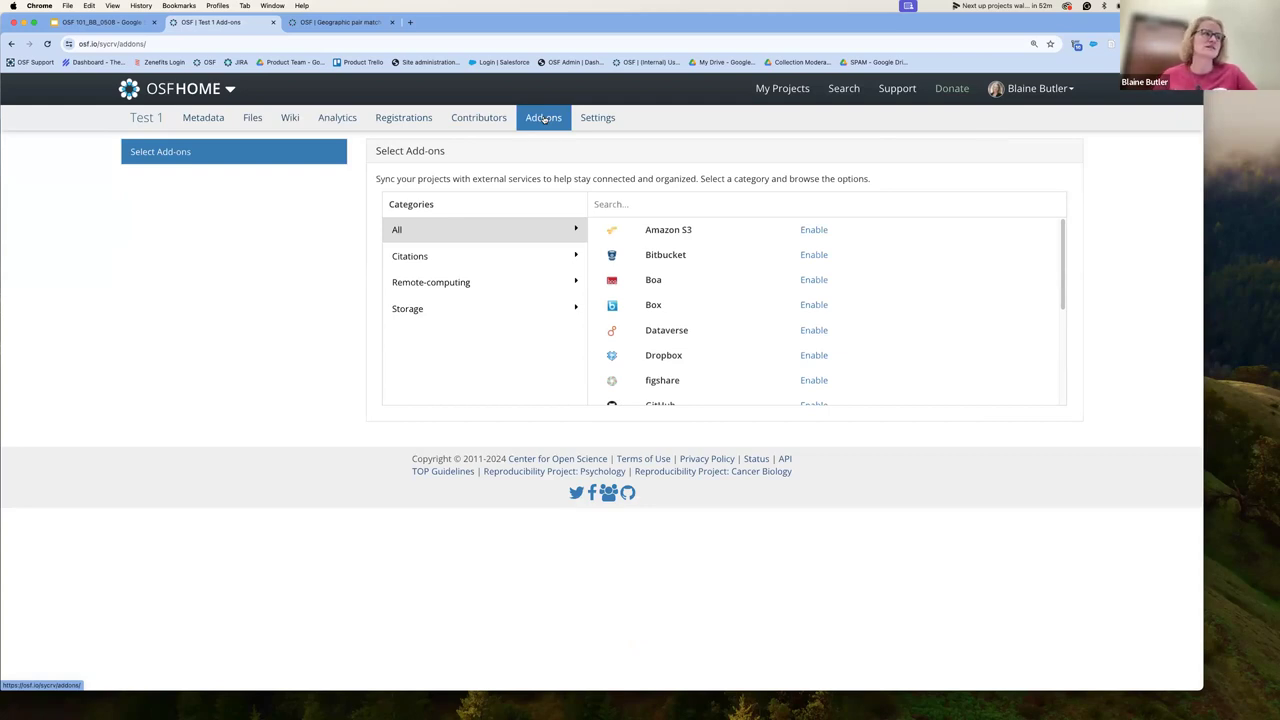
pyautogui.click(452, 317)
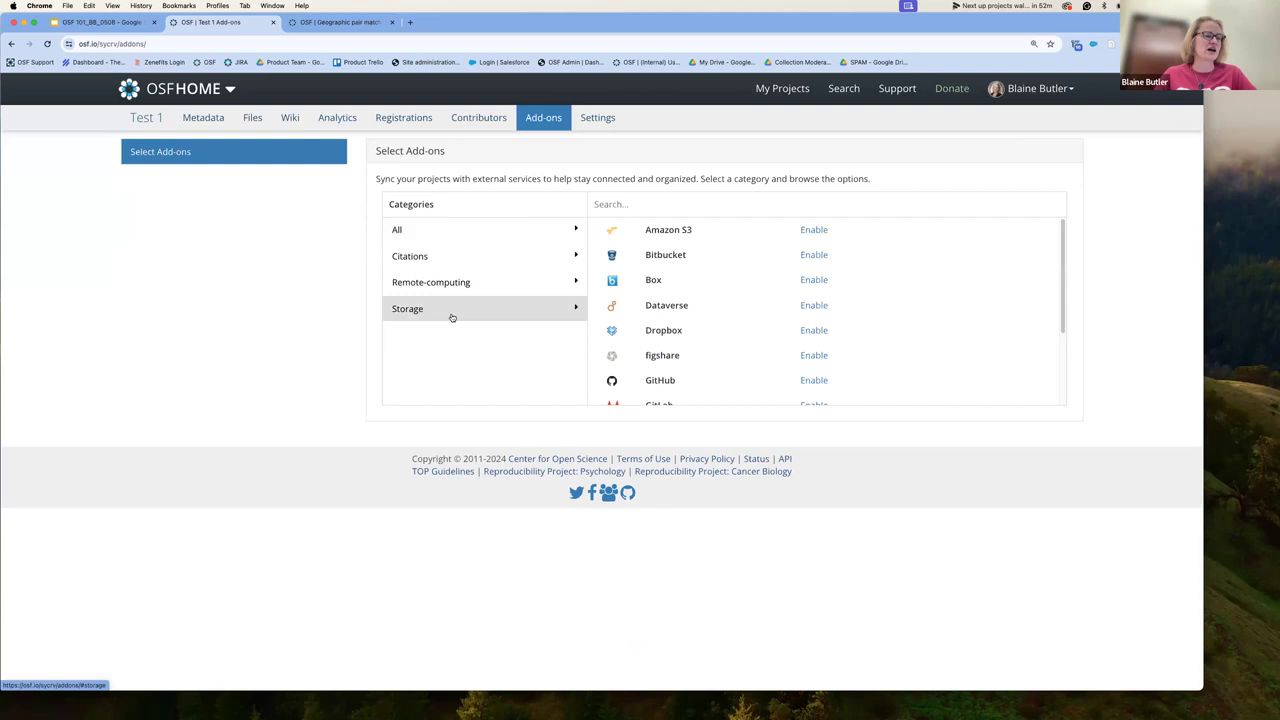
pyautogui.scroll(-4, 683, 294)
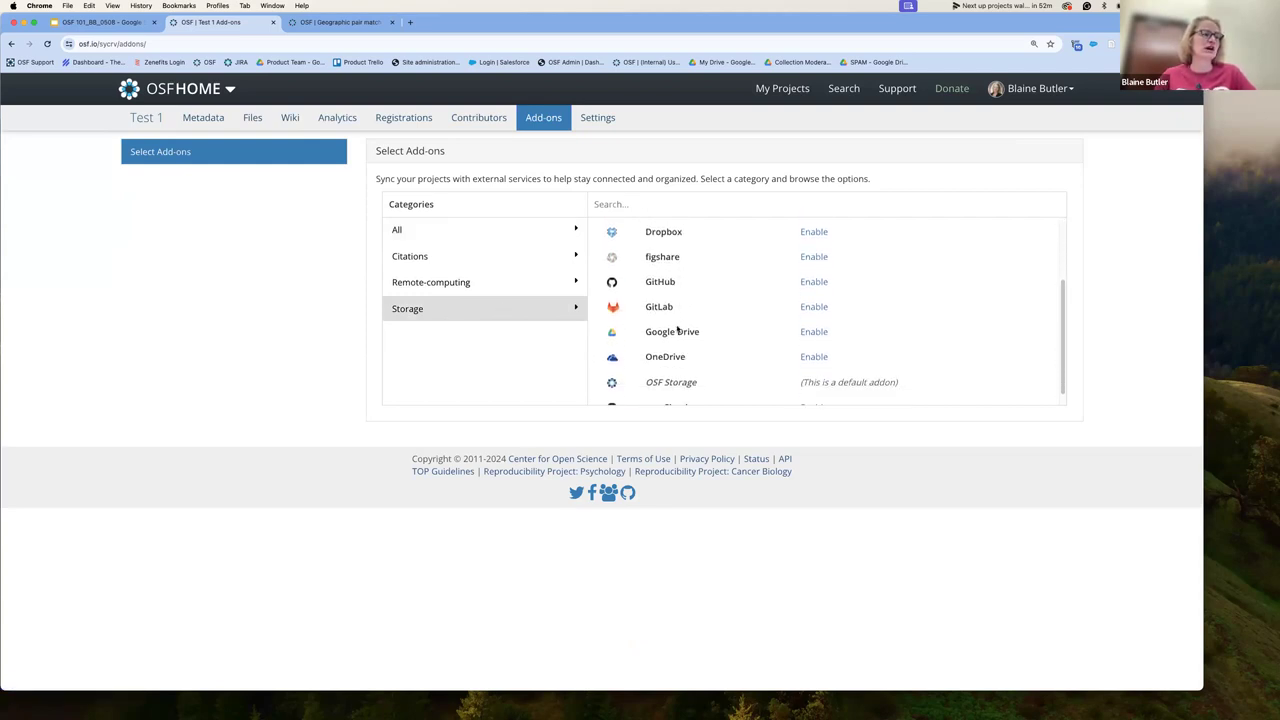
pyautogui.click(425, 257)
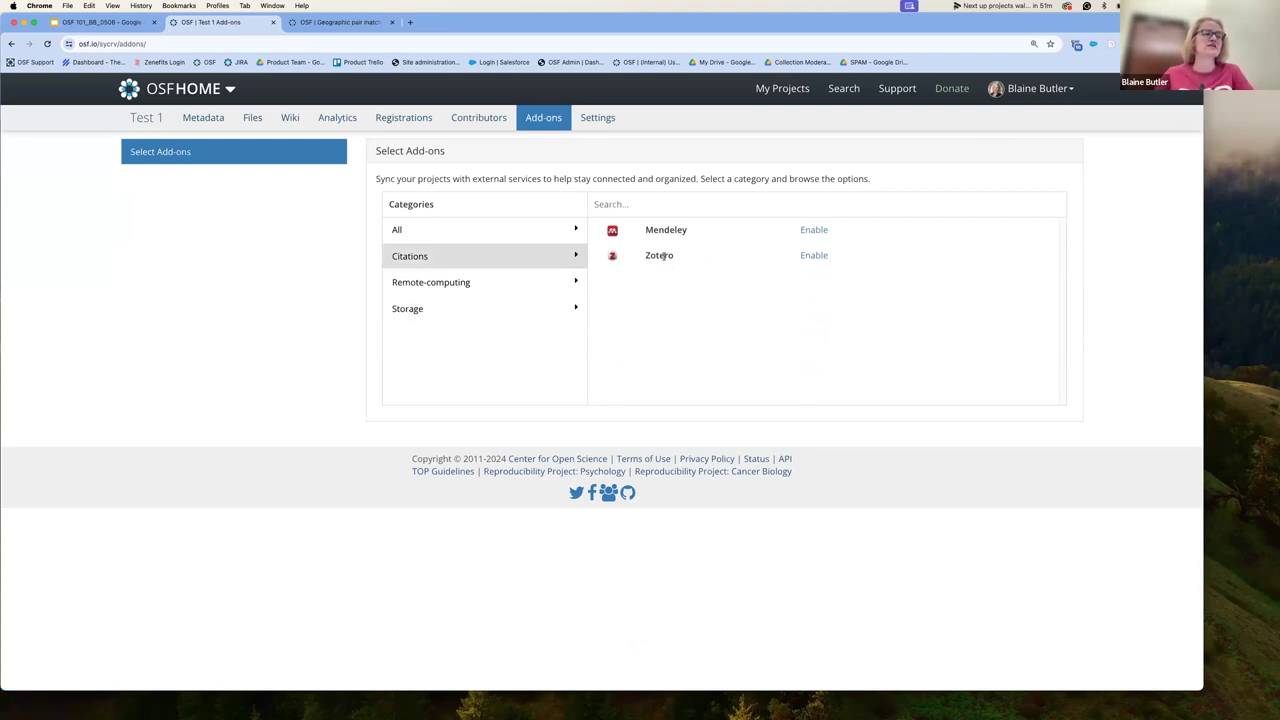
pyautogui.click(500, 311)
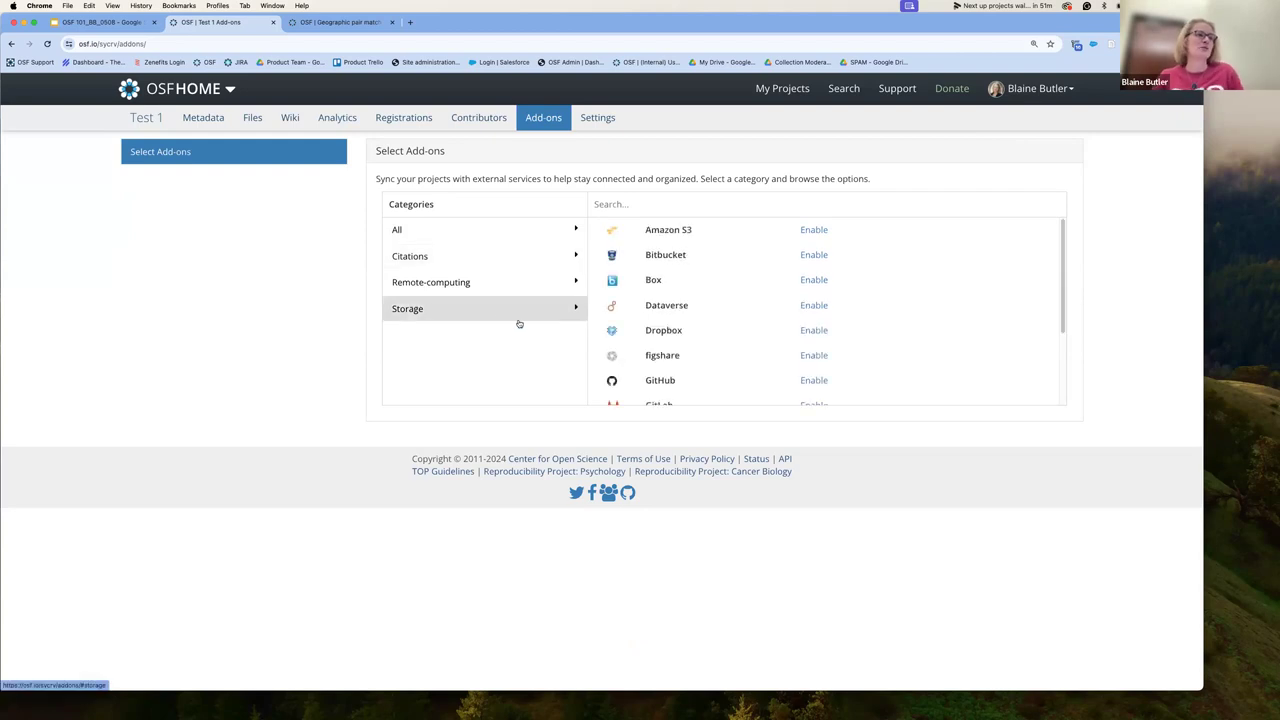
pyautogui.scroll(-3, 694, 331)
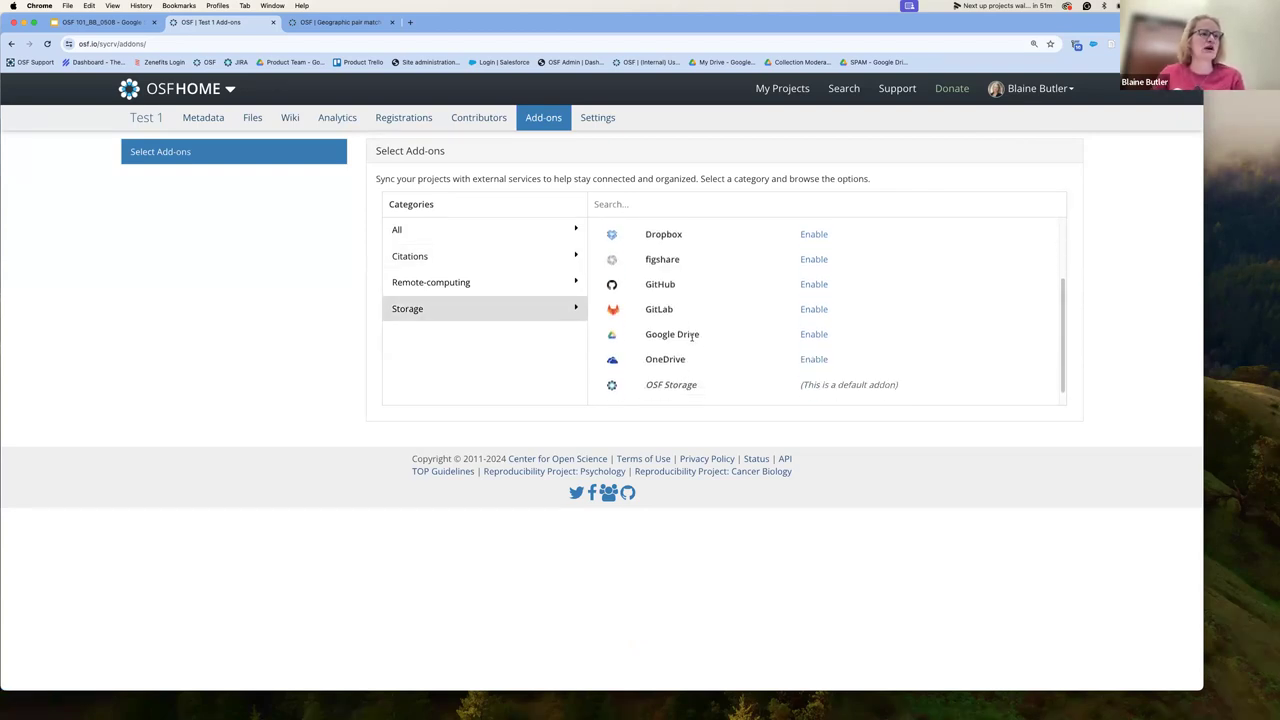
pyautogui.click(812, 334)
pyautogui.click(755, 558)
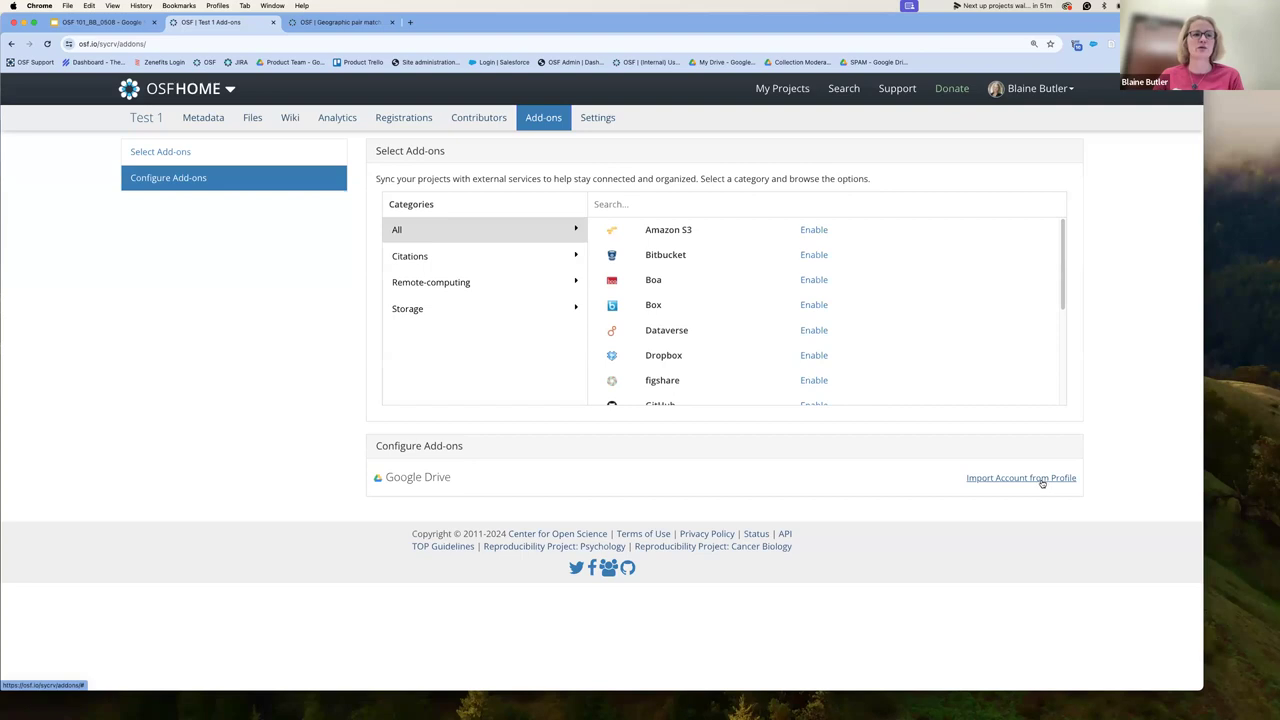
# - Import the Google Drive account into Test 1 and link it to the S3 test folder
pyautogui.click(1042, 482)
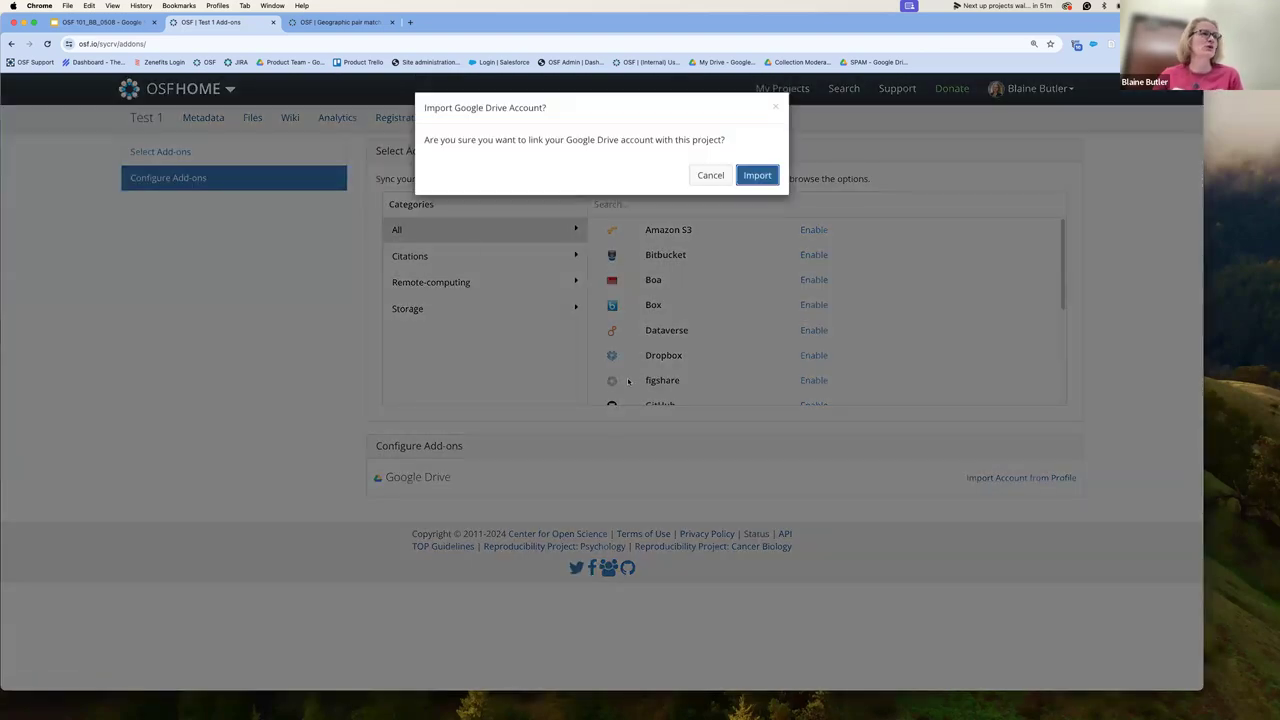
pyautogui.click(756, 177)
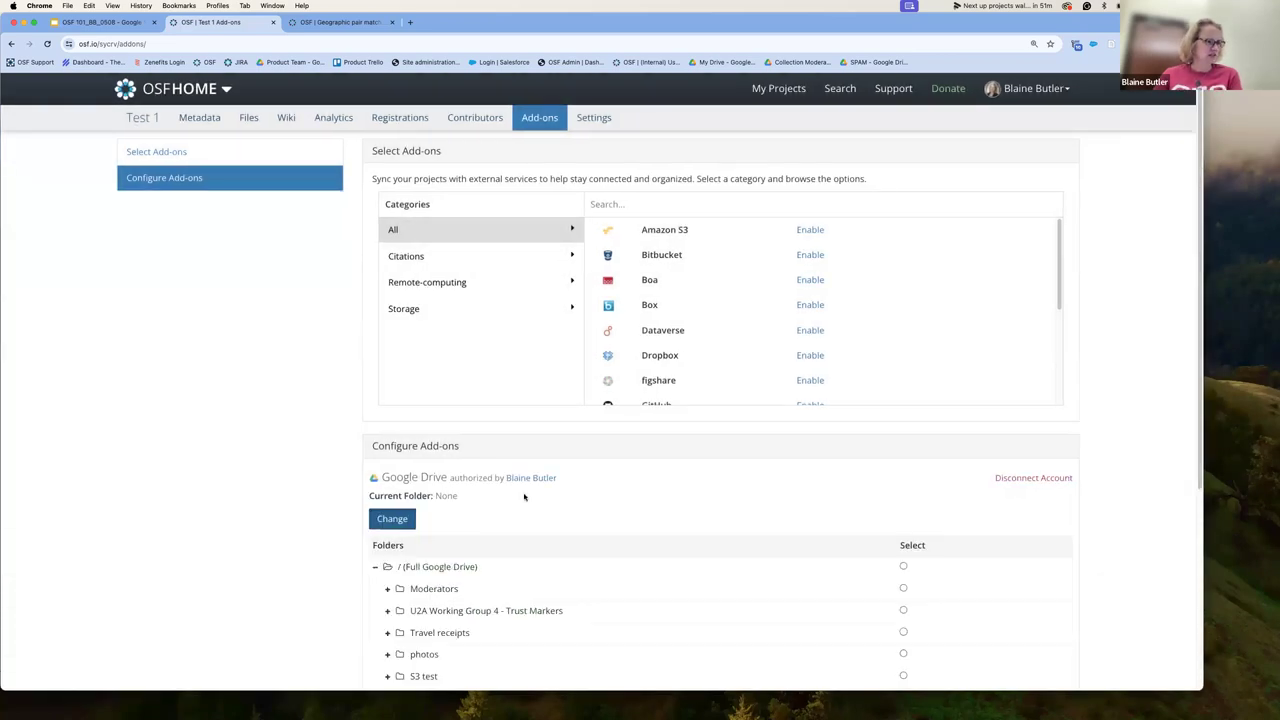
pyautogui.scroll(-3, 660, 510)
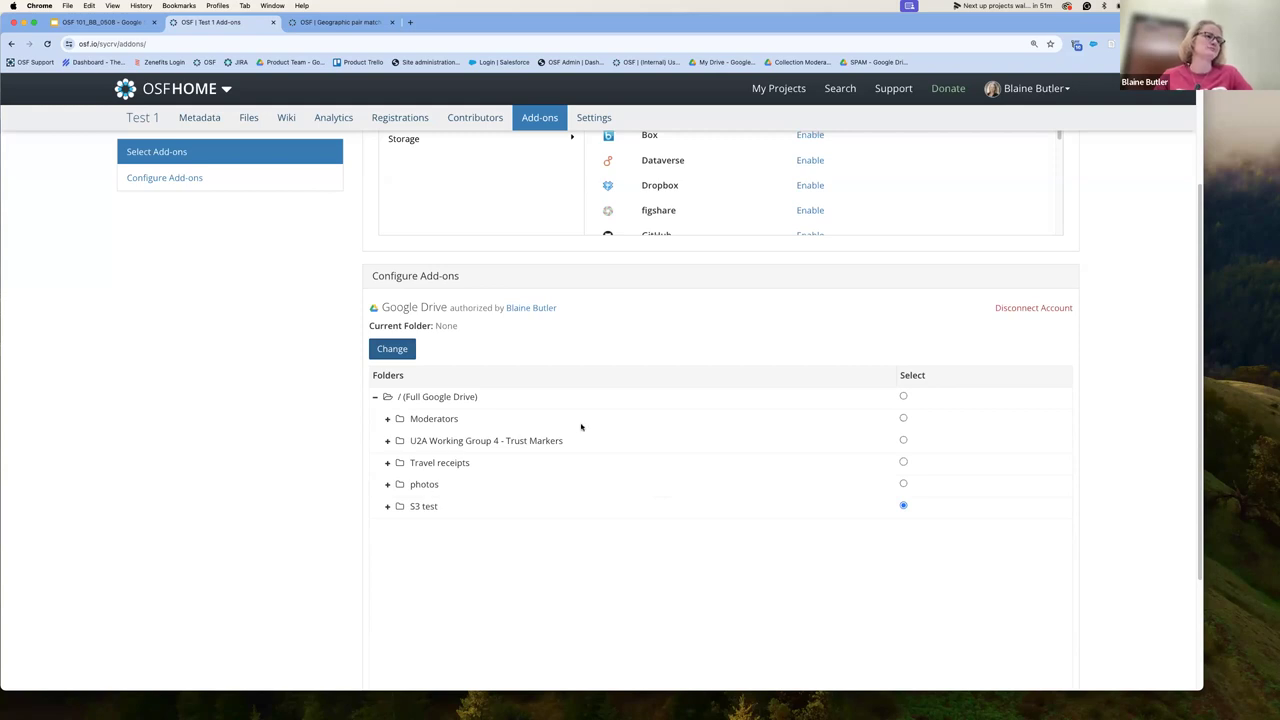
pyautogui.scroll(-2, 651, 586)
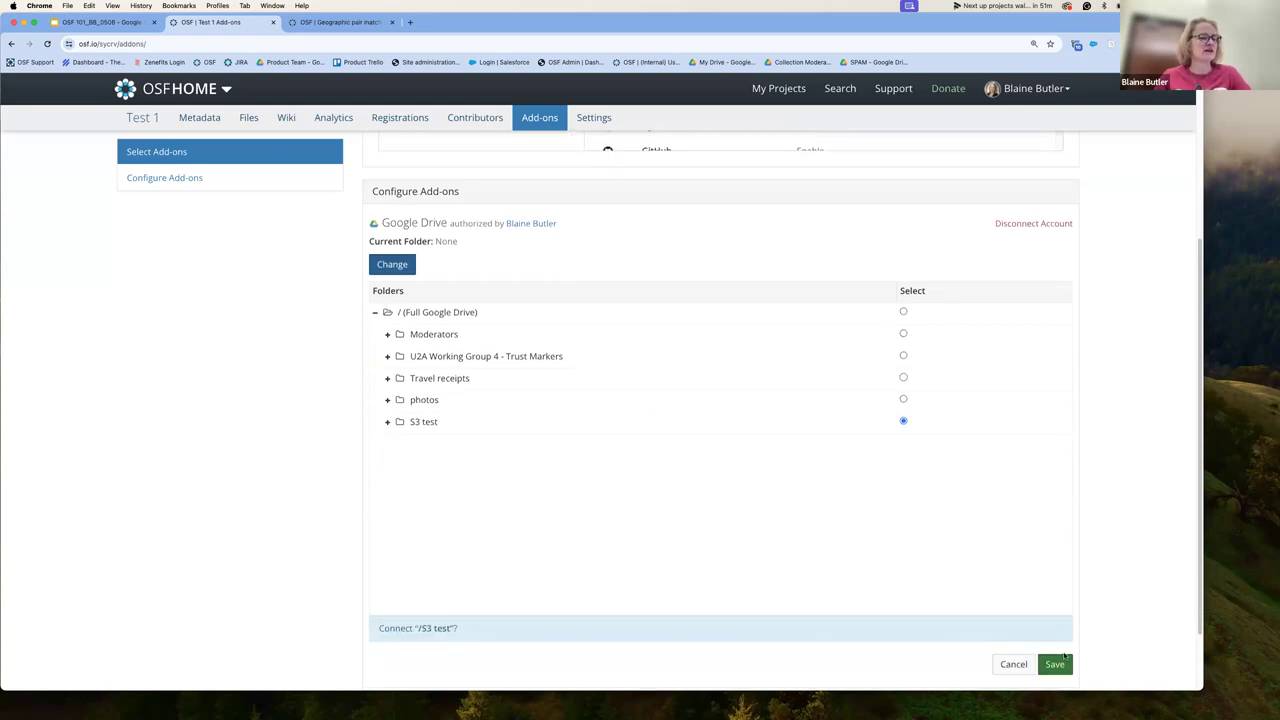
pyautogui.click(1064, 667)
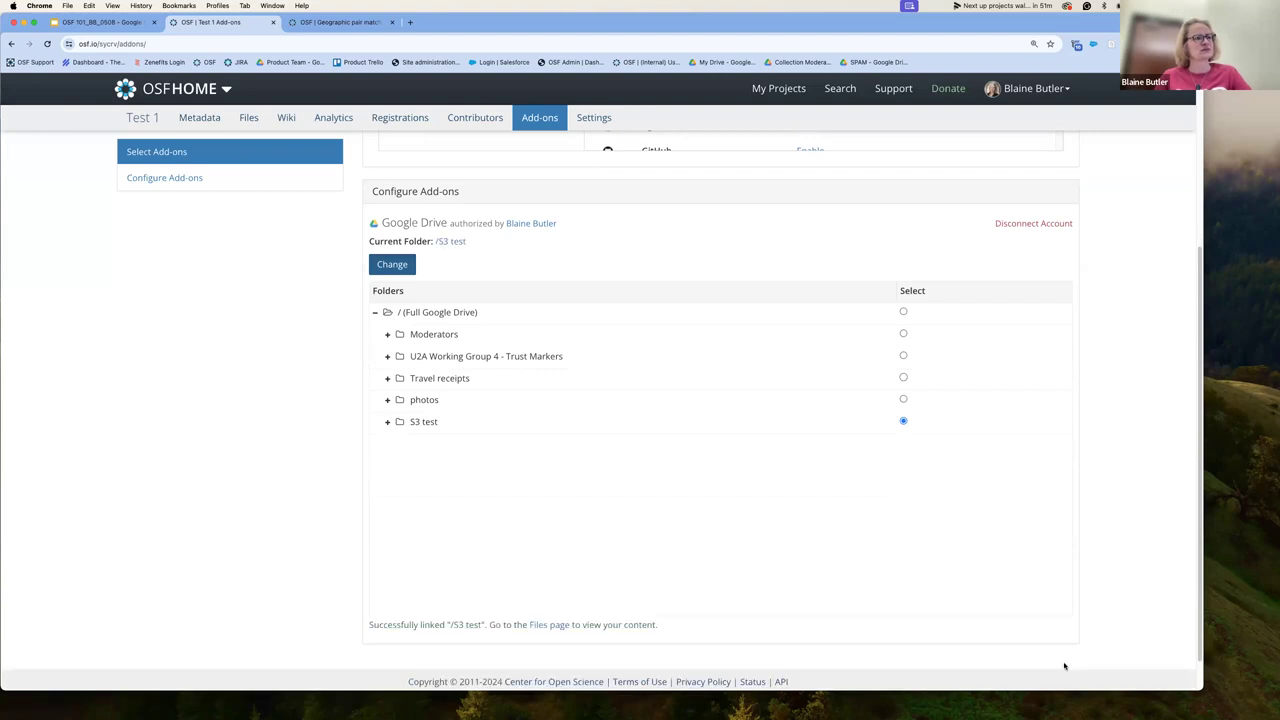
pyautogui.scroll(5, 583, 384)
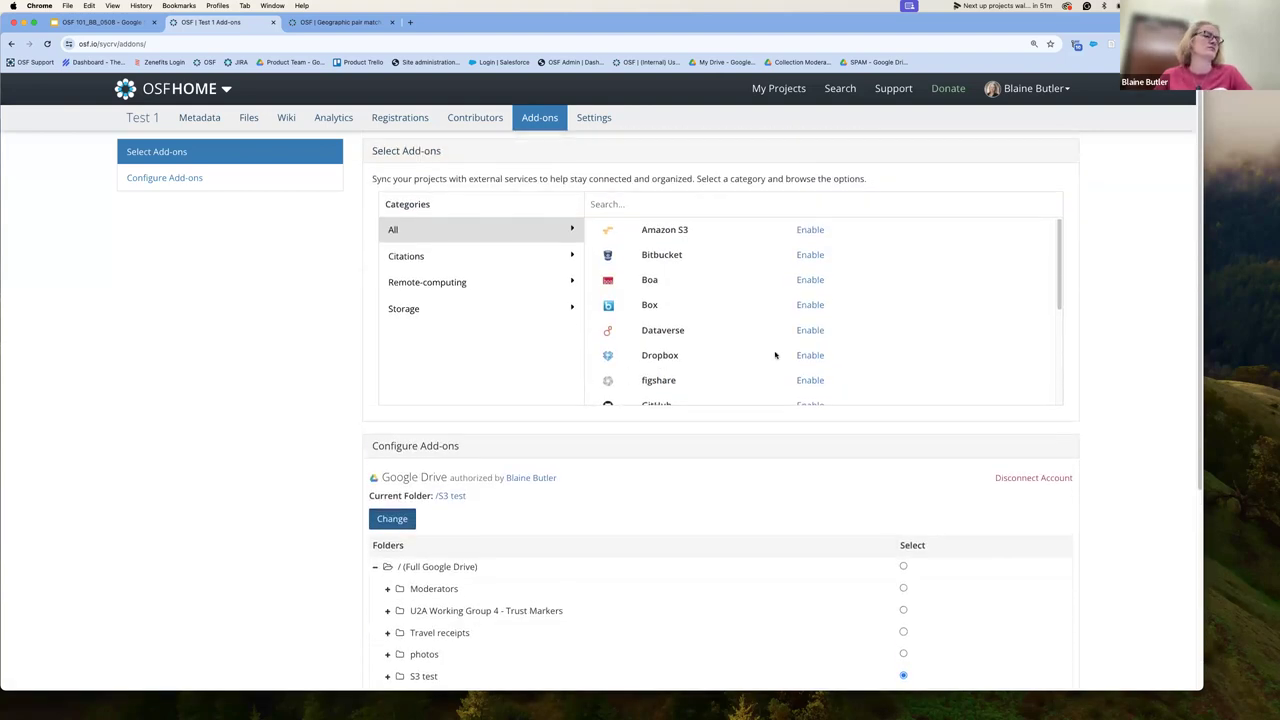
pyautogui.scroll(-5, 760, 352)
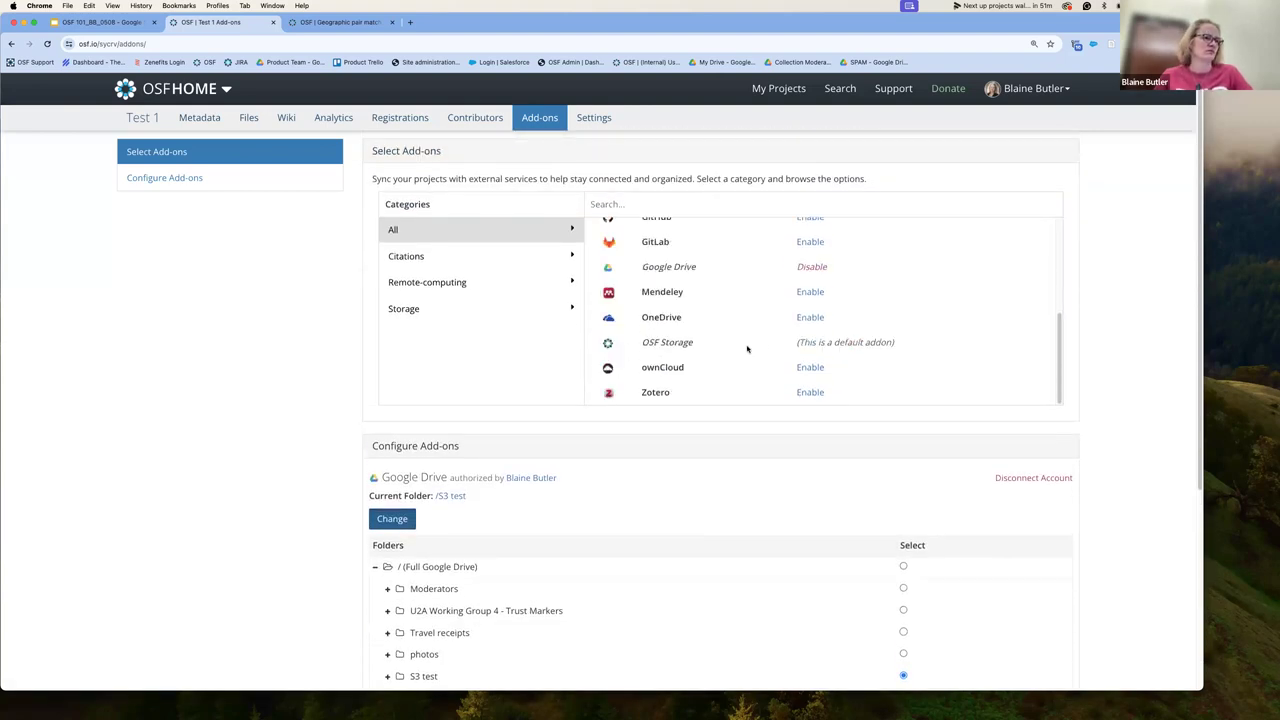
# - Enable the Zotero citation add-on, accept its terms and import the Zotero account
pyautogui.click(408, 310)
pyautogui.click(416, 264)
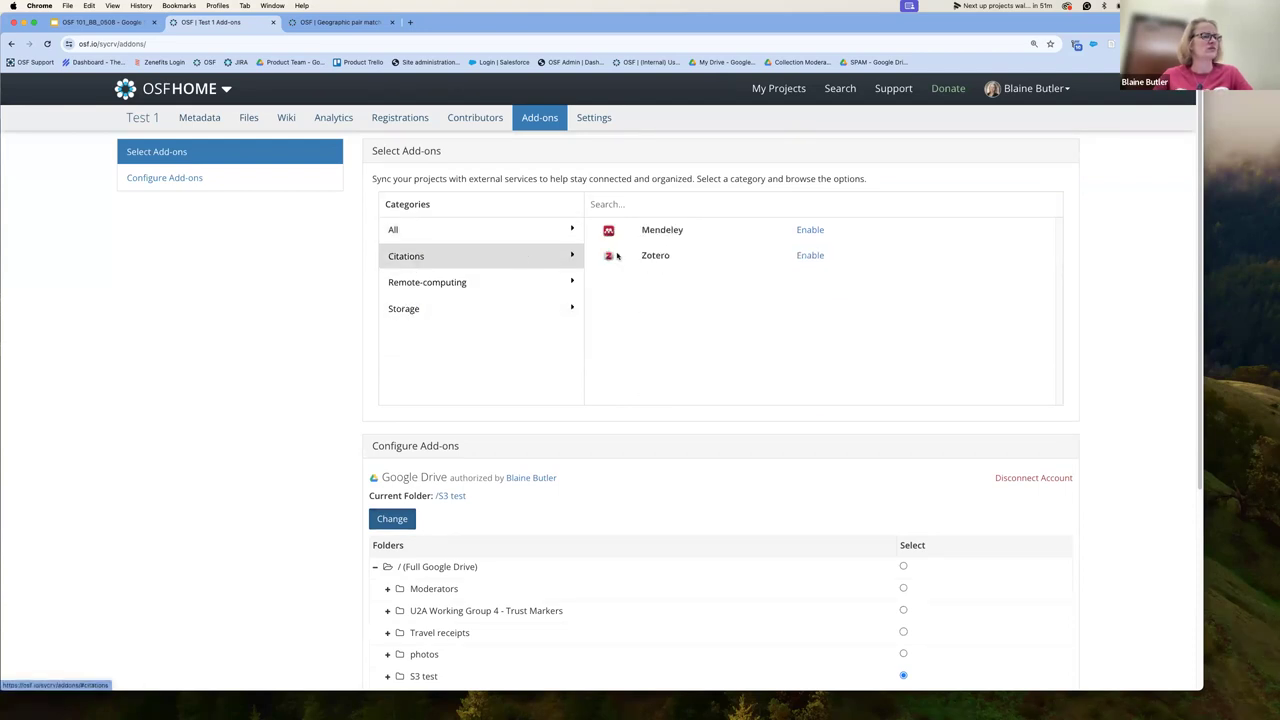
pyautogui.click(810, 256)
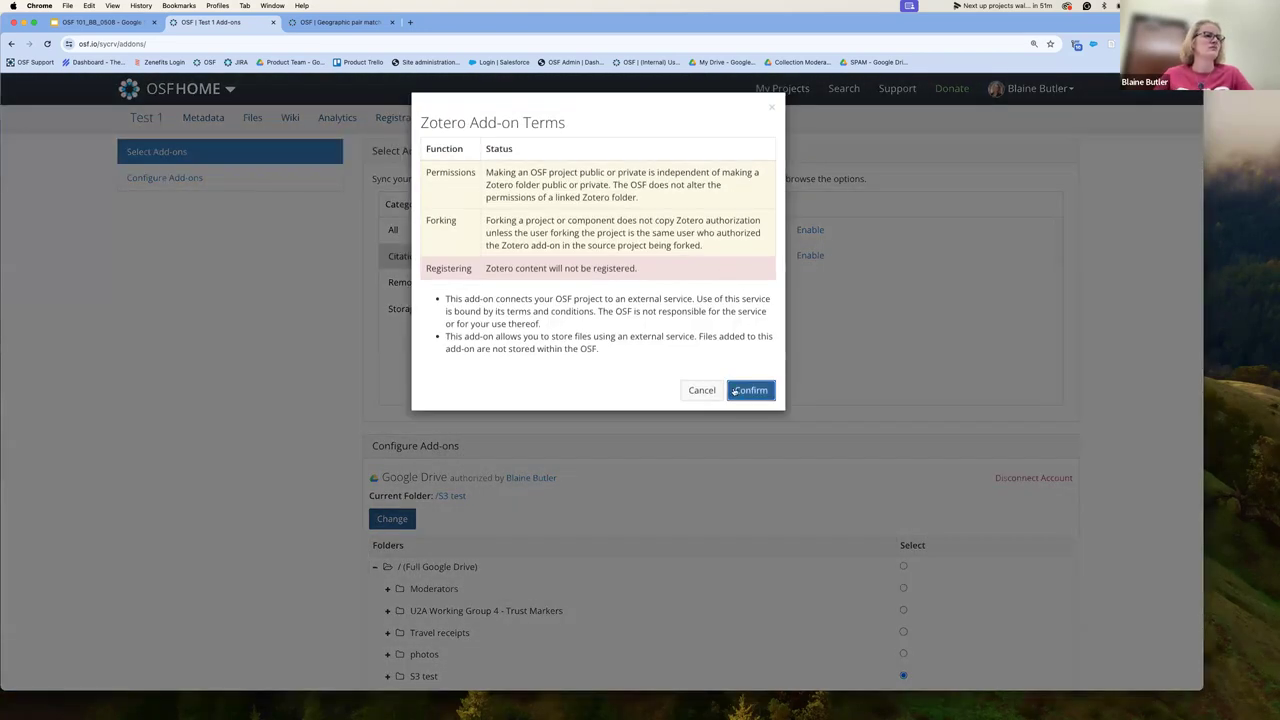
pyautogui.click(745, 390)
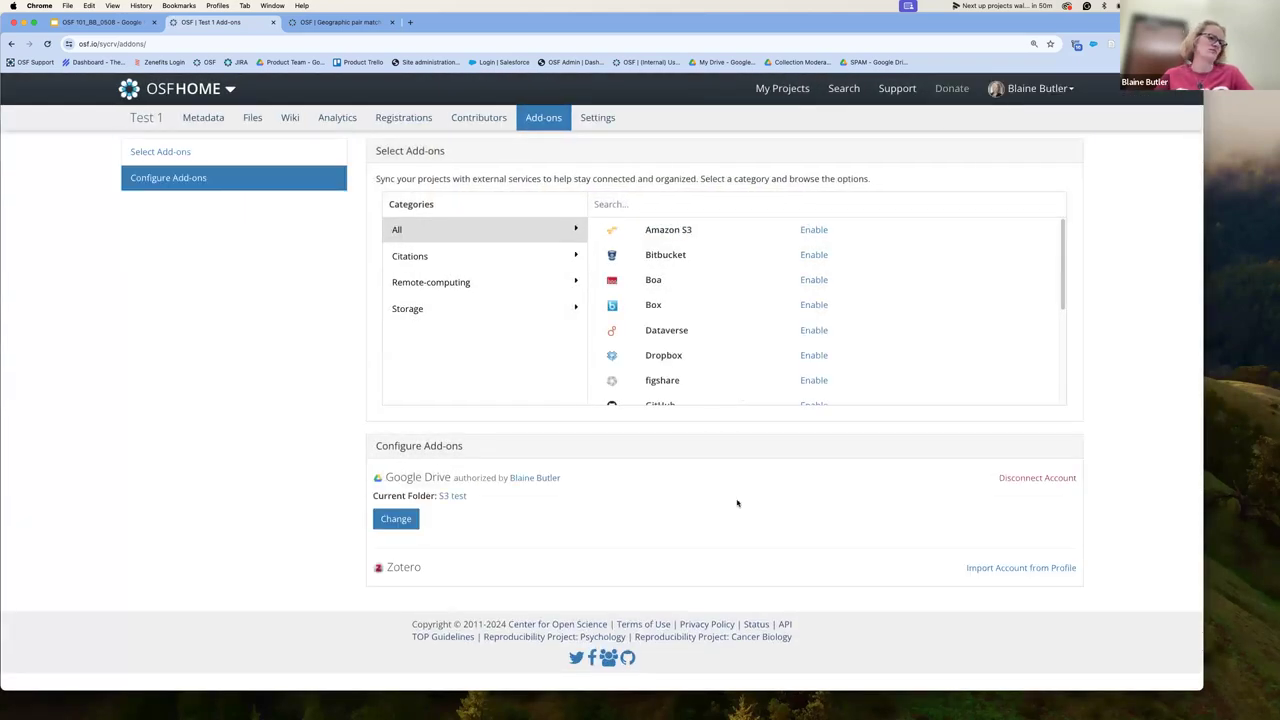
pyautogui.click(996, 567)
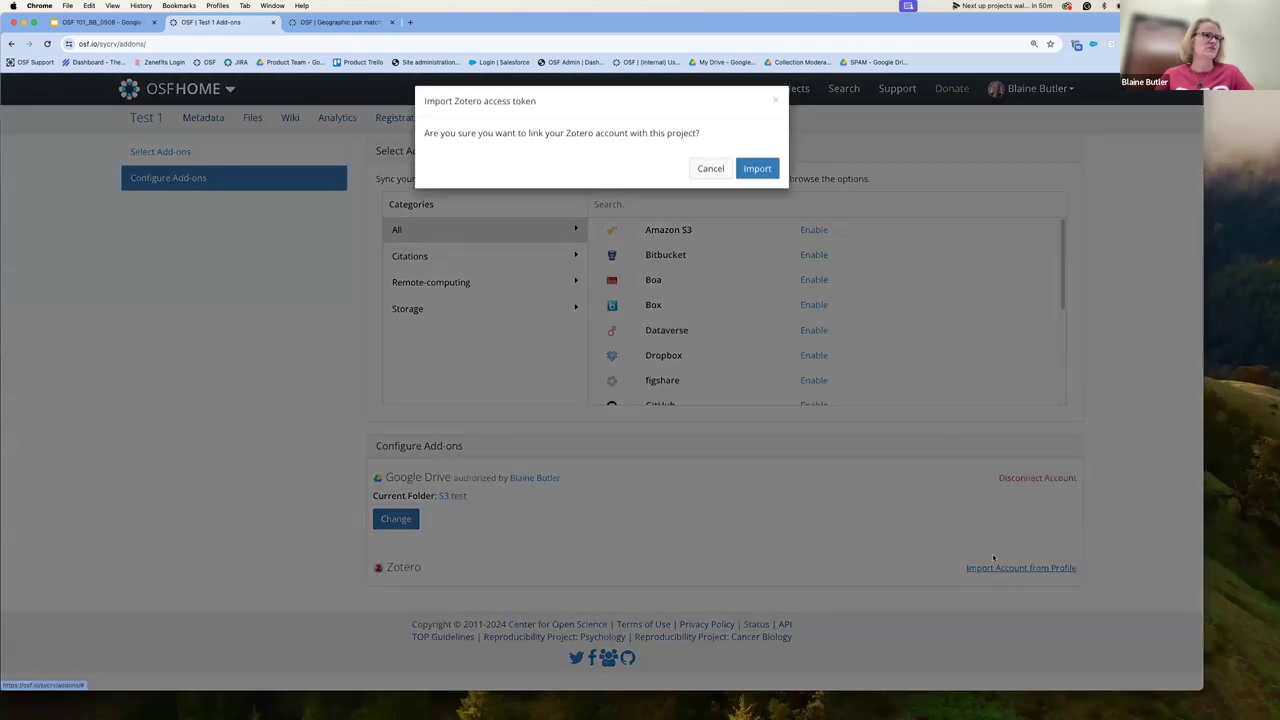
pyautogui.click(760, 177)
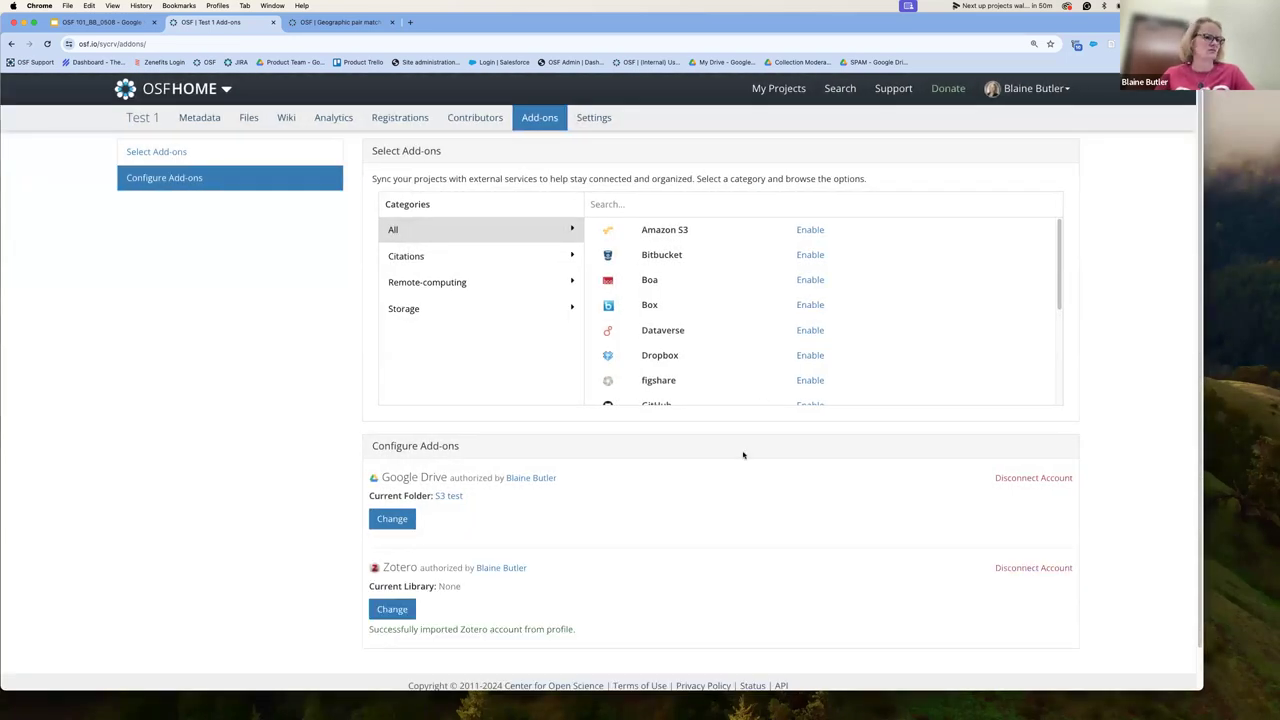
# - Link Zotero's My Library to the project and return to the Test 1 overview
pyautogui.scroll(-1, 490, 620)
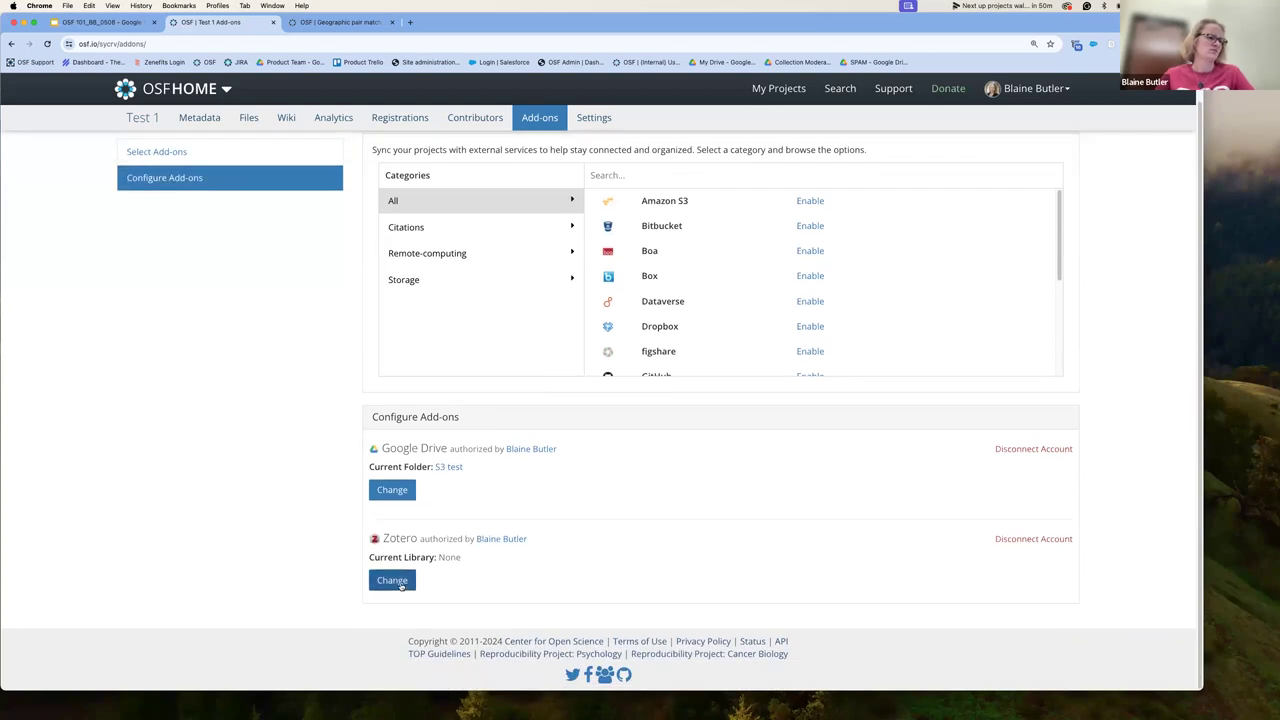
pyautogui.click(400, 584)
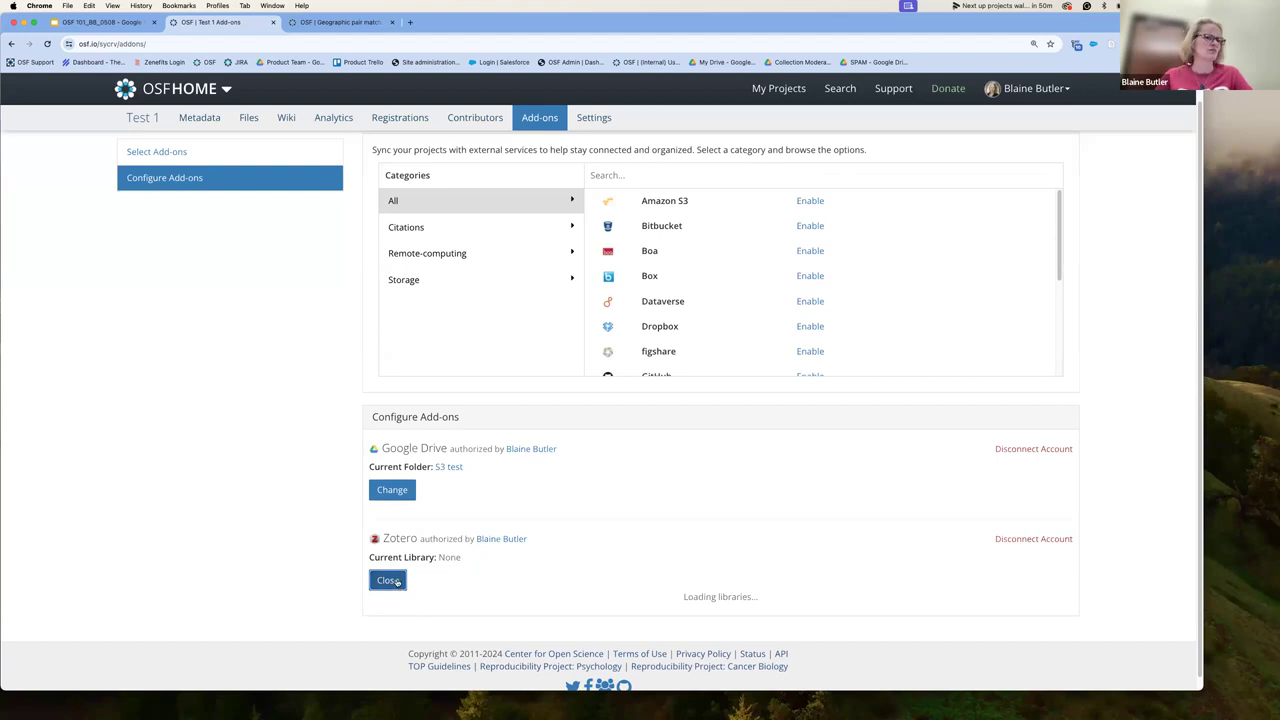
pyautogui.scroll(-3, 678, 575)
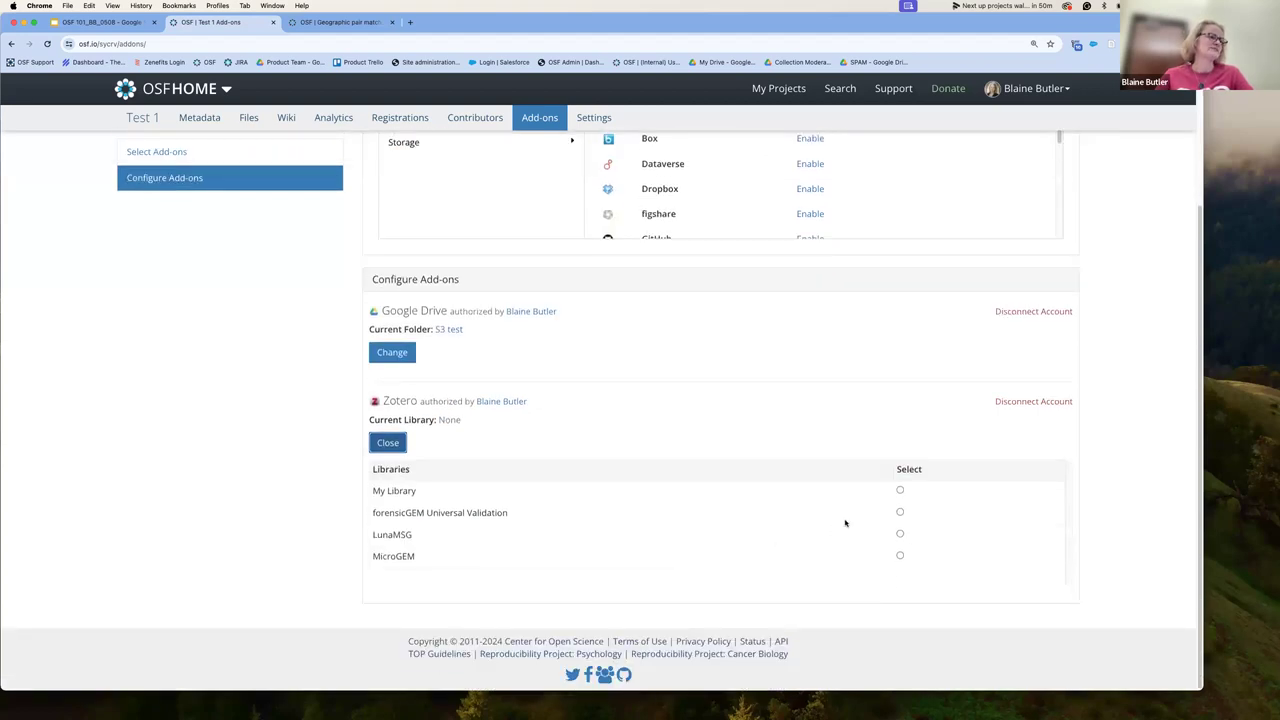
pyautogui.click(900, 491)
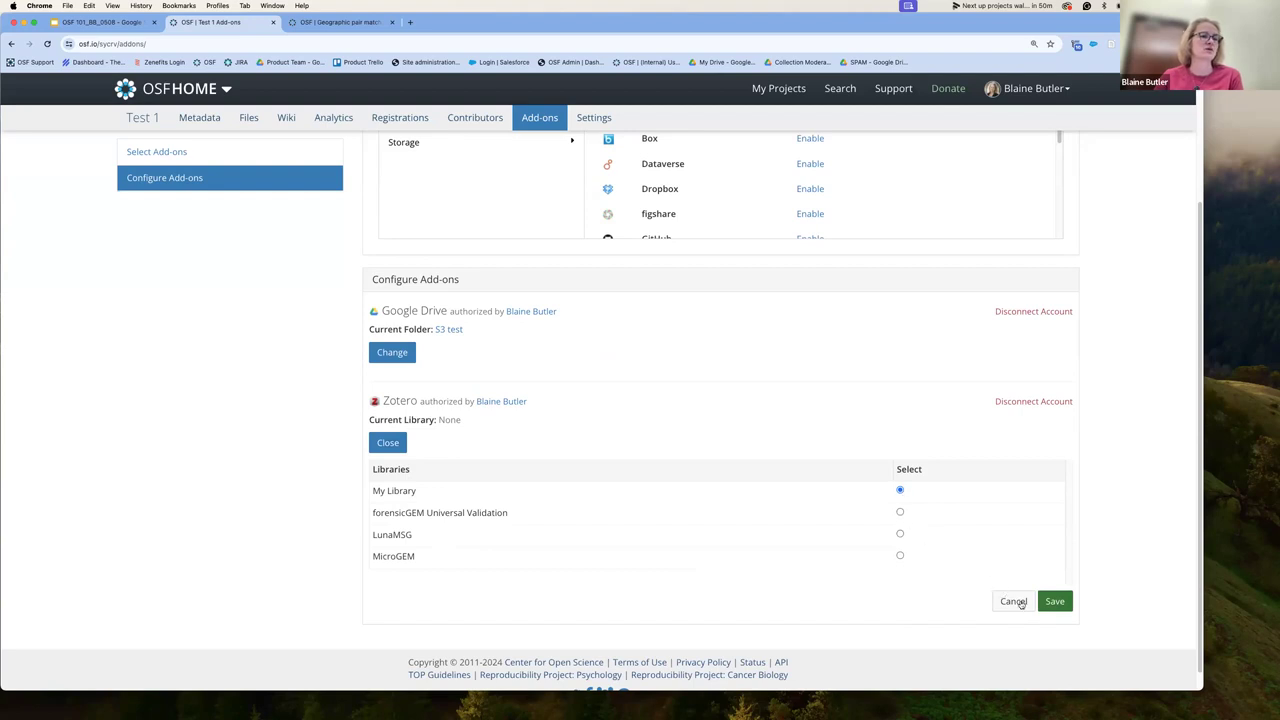
pyautogui.click(1055, 601)
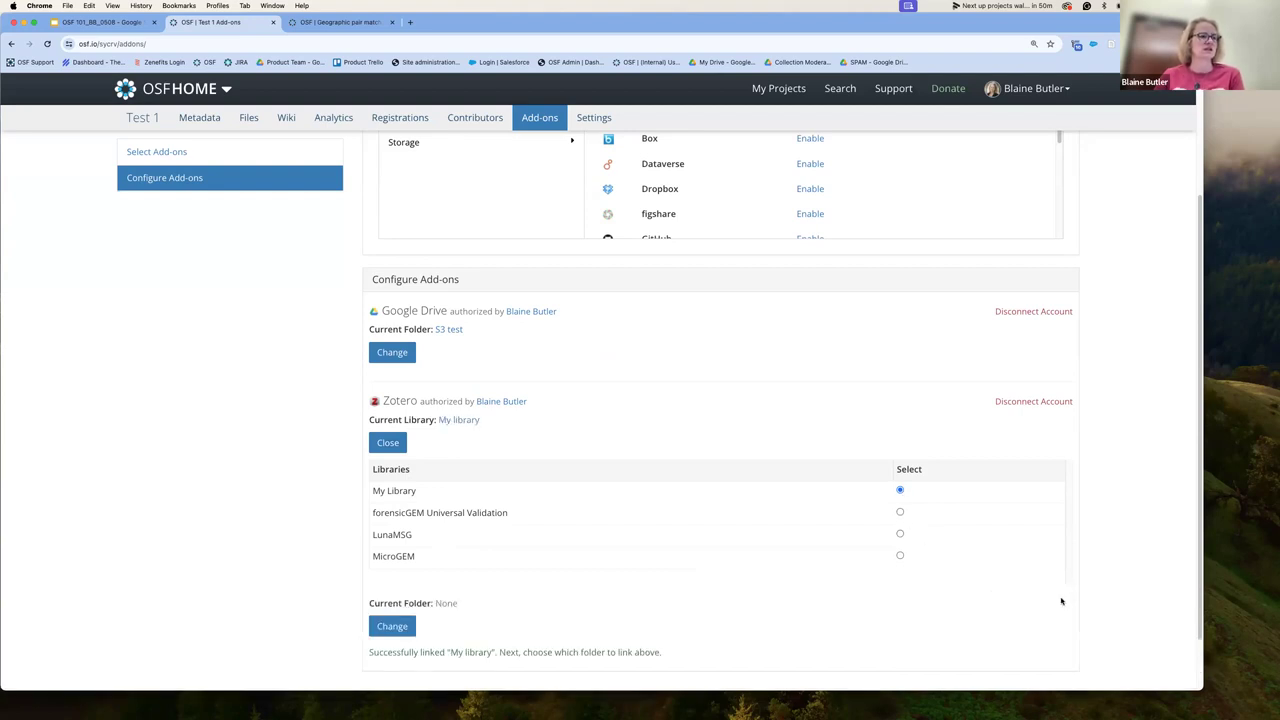
pyautogui.scroll(3, 144, 257)
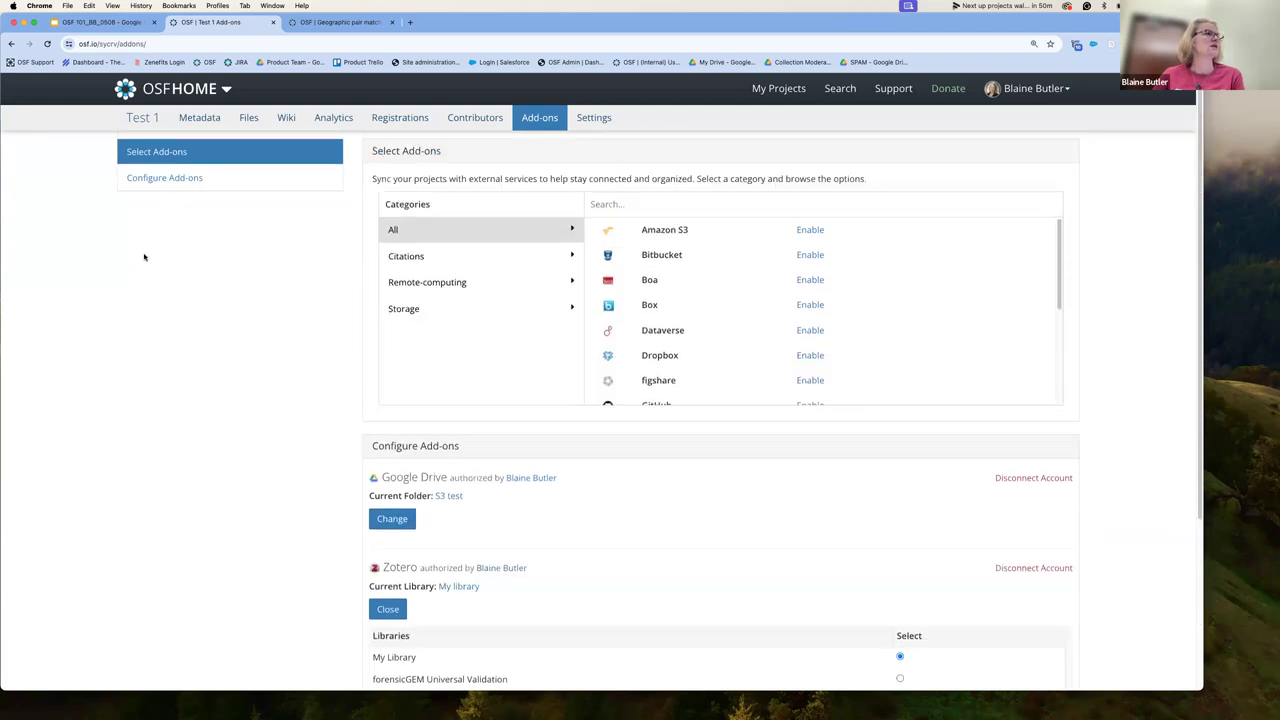
pyautogui.click(142, 117)
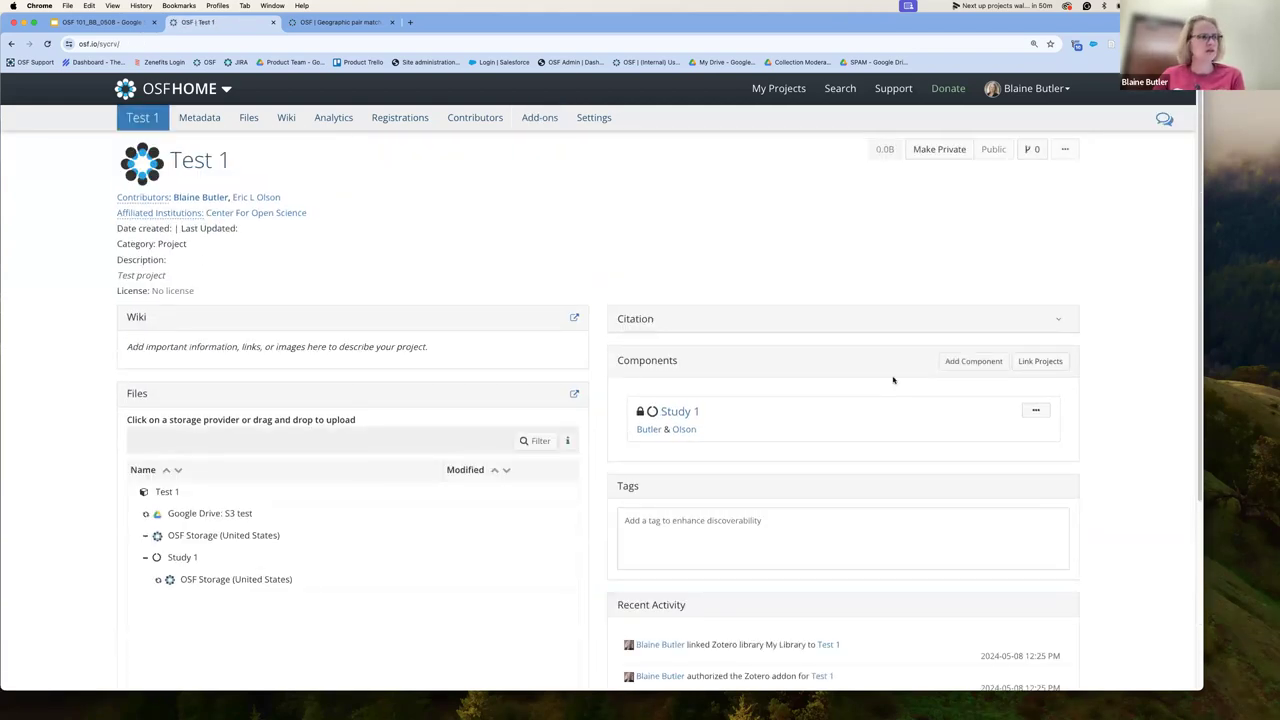
# - Review the Test 1 overview's file tree and activity, then go to the Files page
pyautogui.scroll(-1, 650, 278)
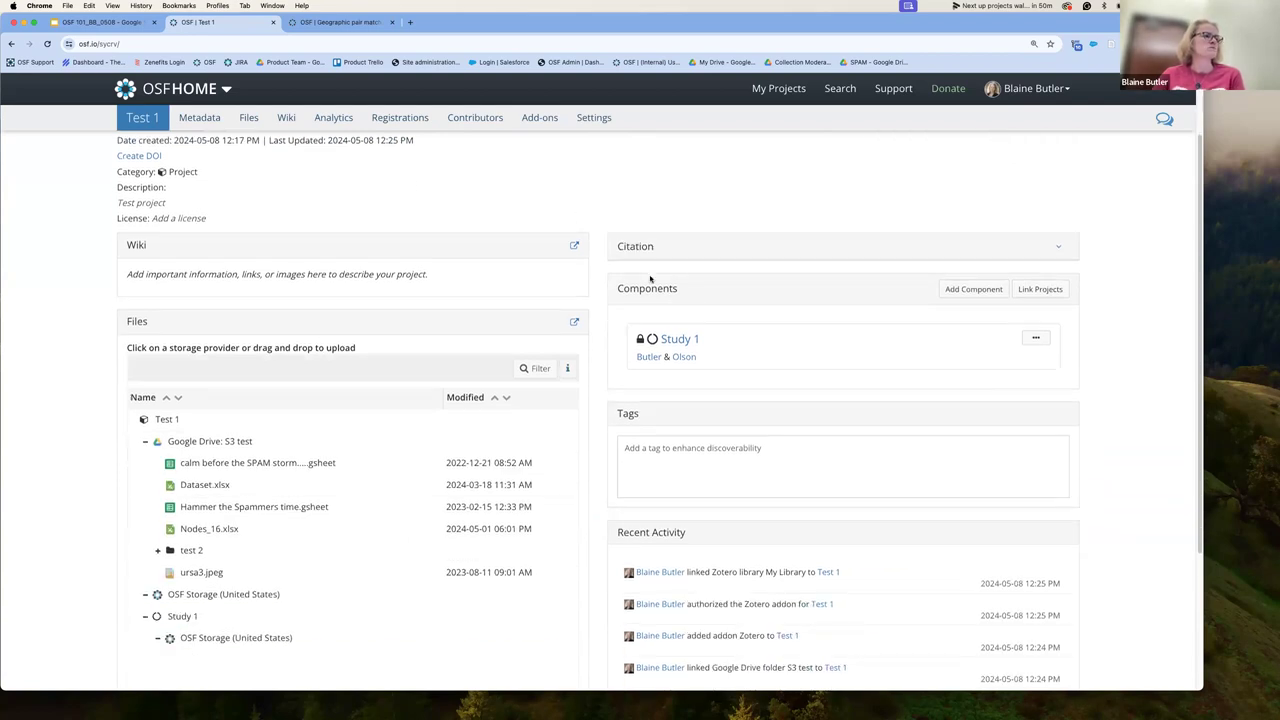
pyautogui.scroll(-2, 649, 278)
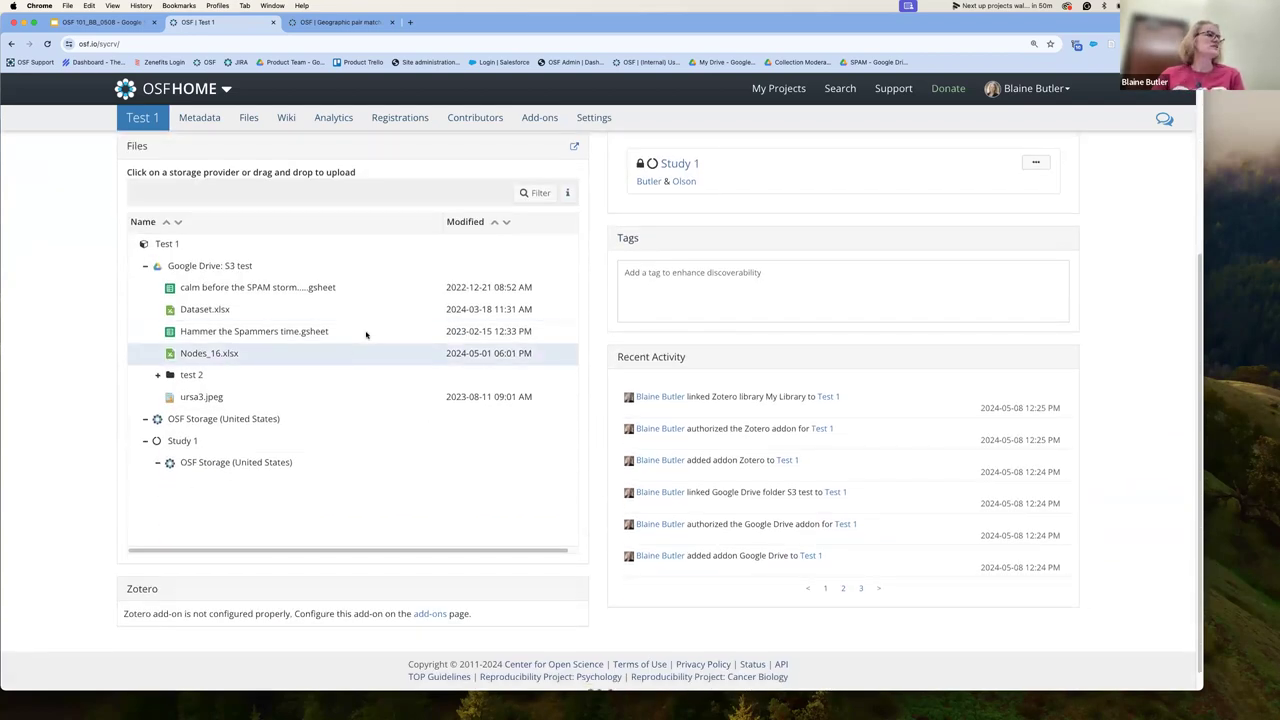
pyautogui.scroll(1, 384, 262)
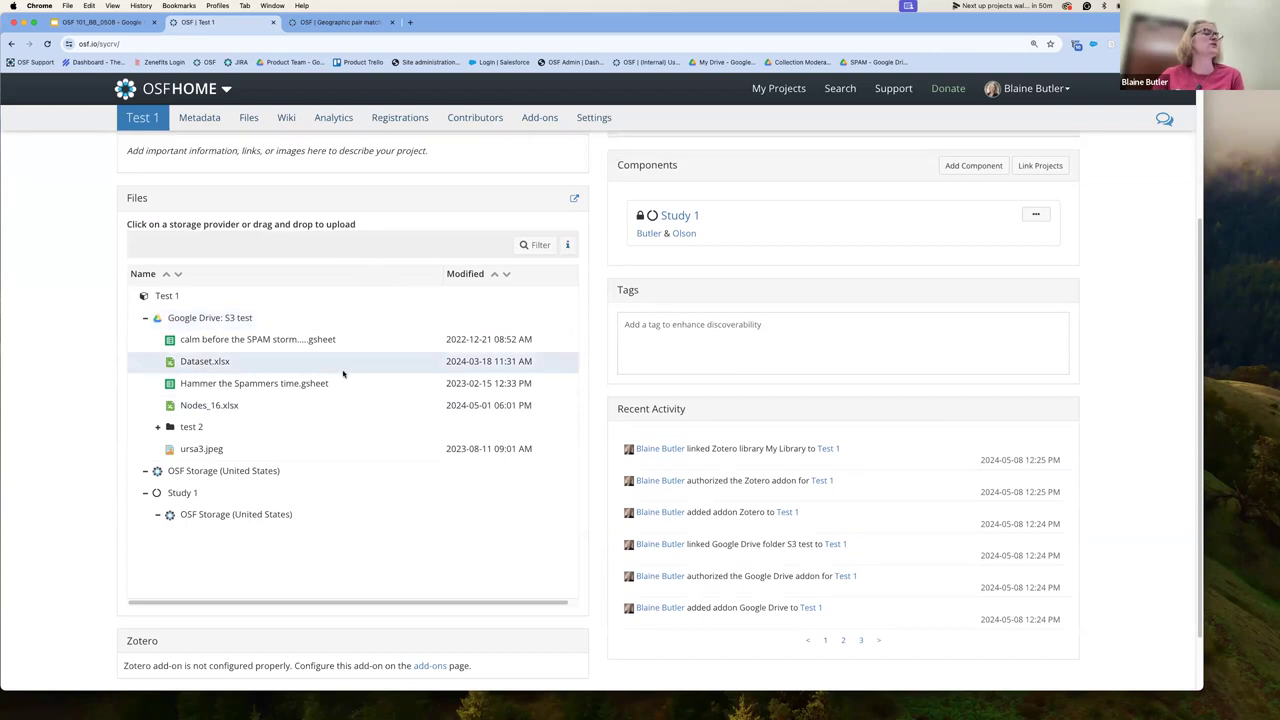
pyautogui.click(246, 123)
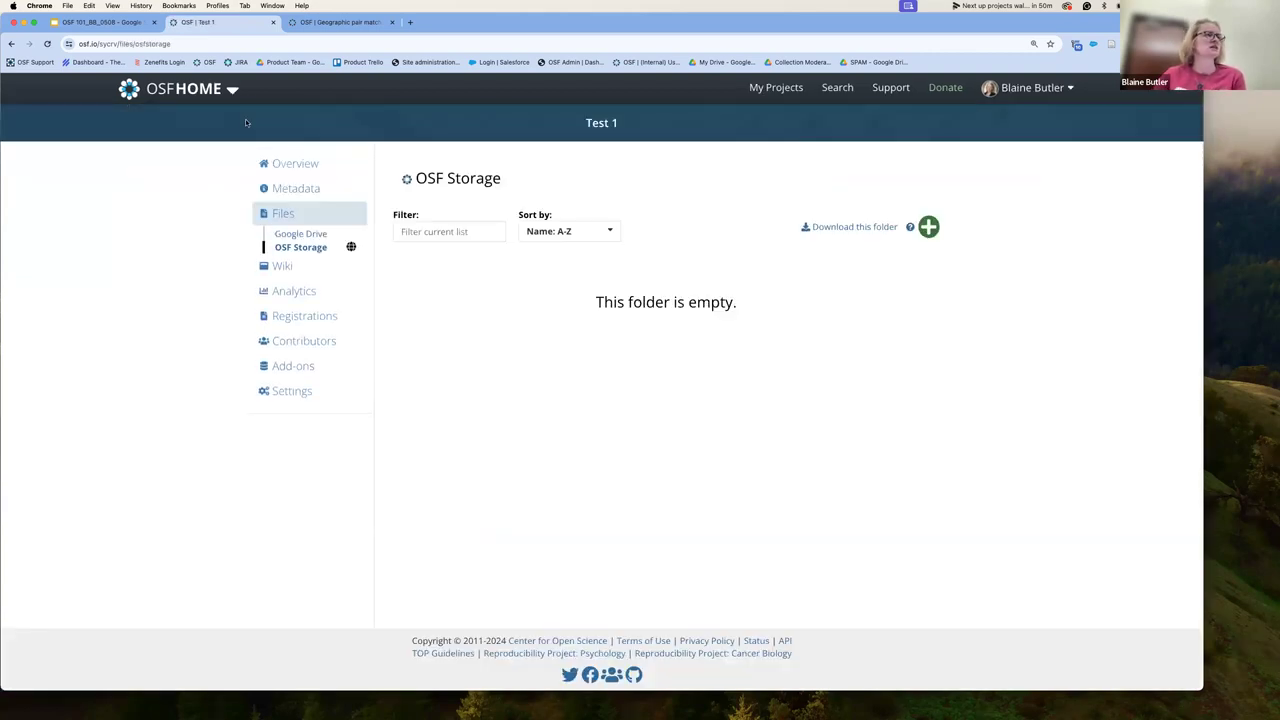
# - Move ursa3.jpeg on Google Drive into the test 2 folder, then return to the overview
pyautogui.click(298, 236)
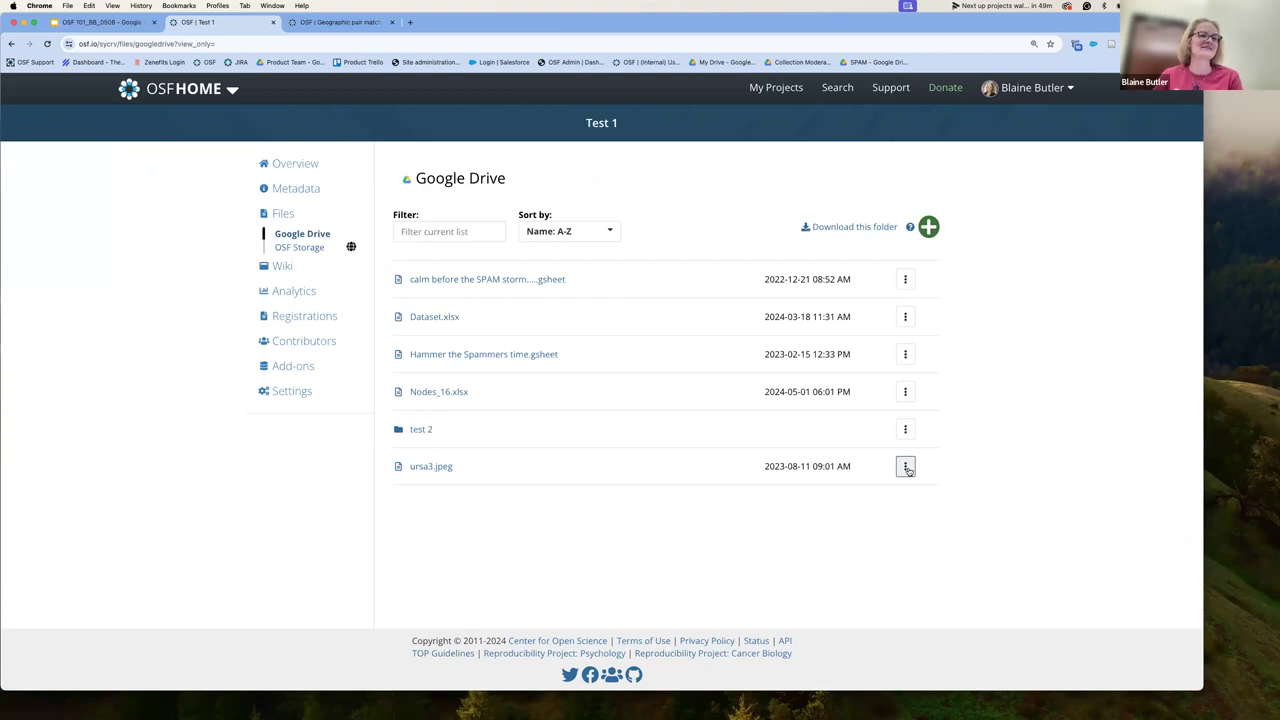
pyautogui.click(906, 468)
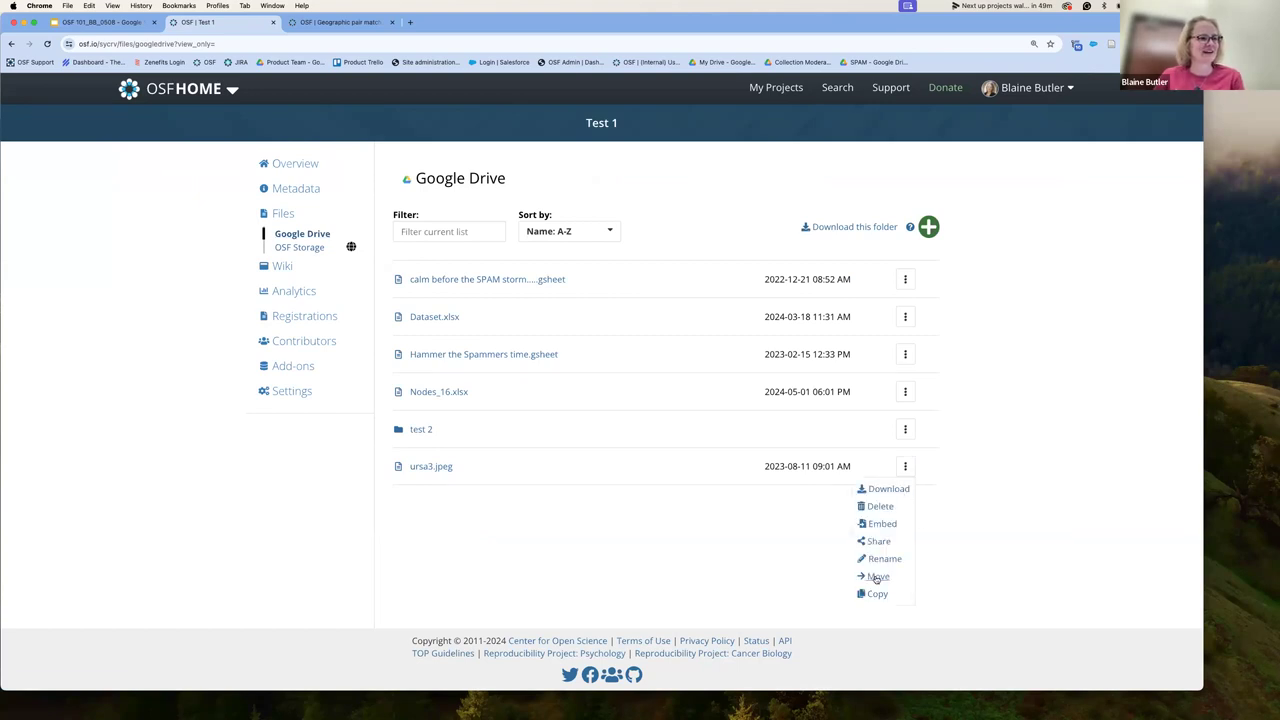
pyautogui.click(878, 577)
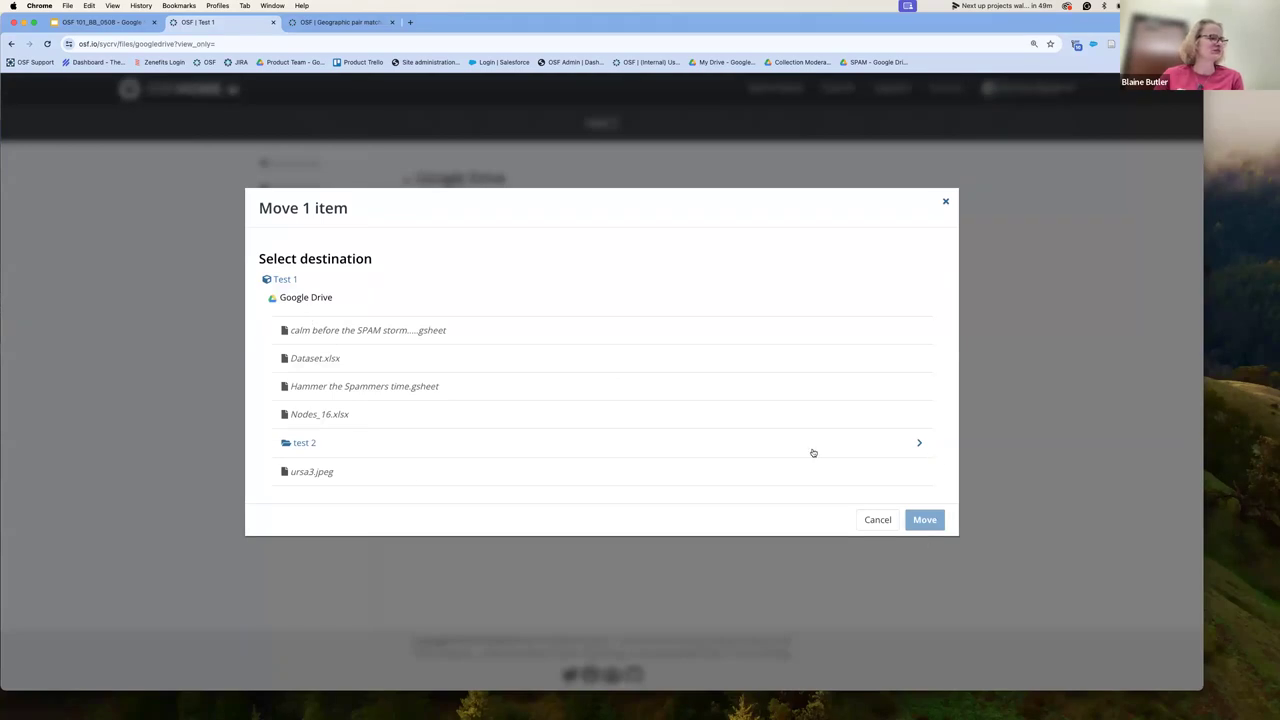
pyautogui.click(304, 443)
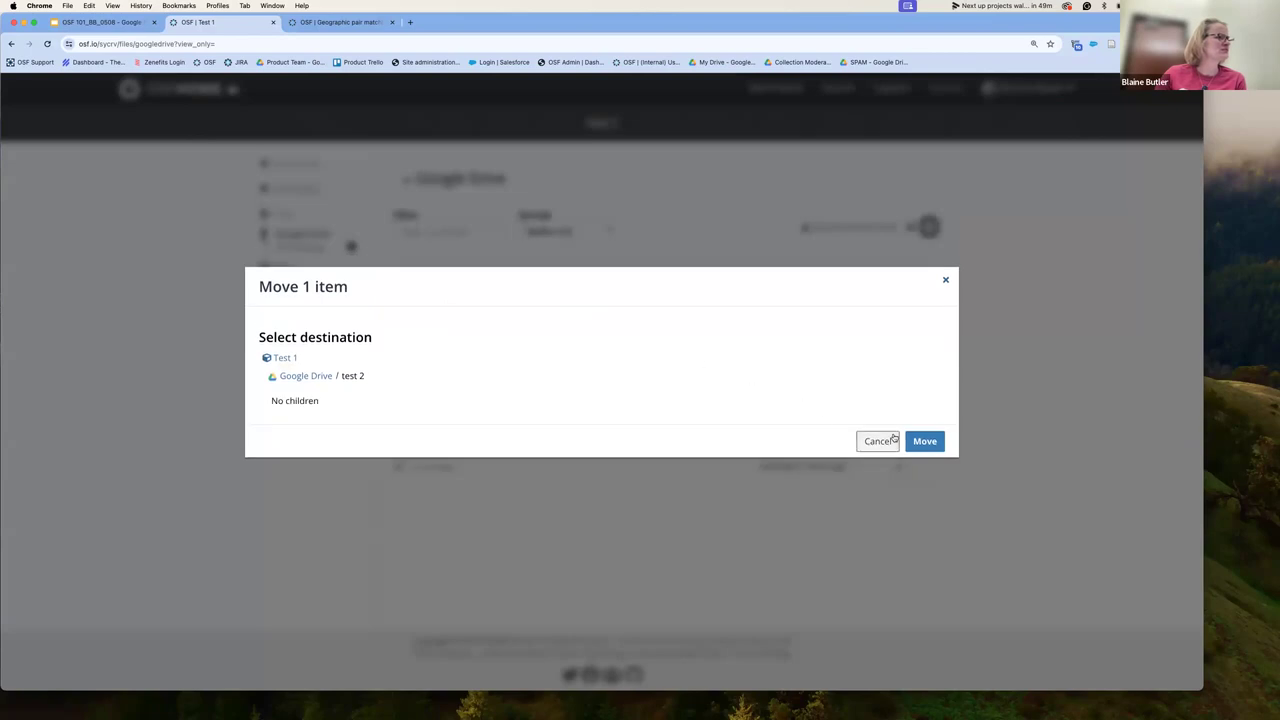
pyautogui.click(924, 441)
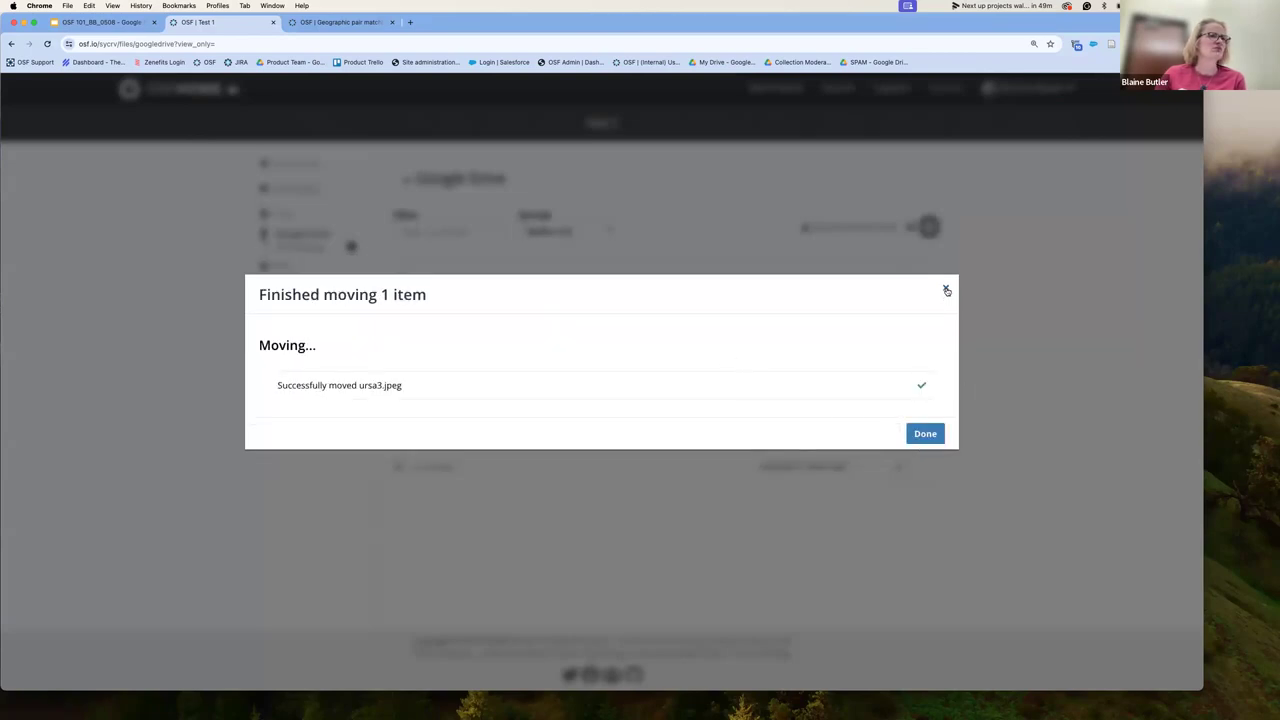
pyautogui.click(946, 290)
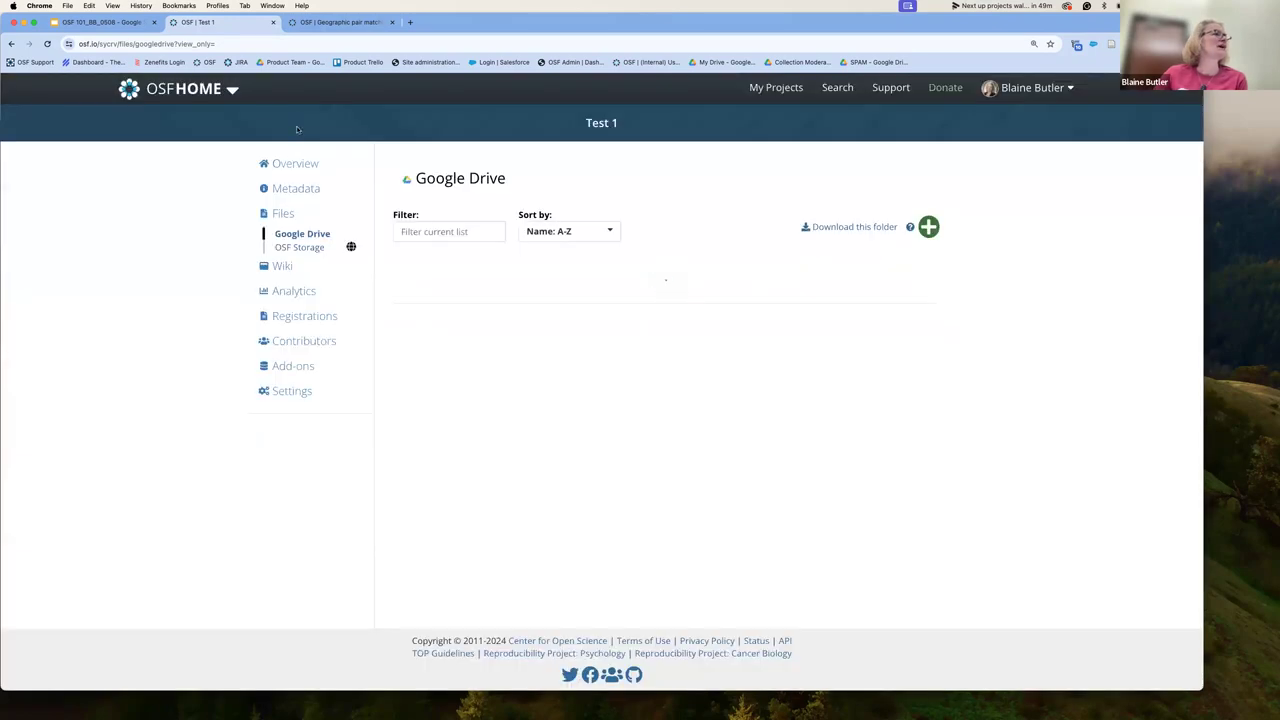
pyautogui.click(296, 164)
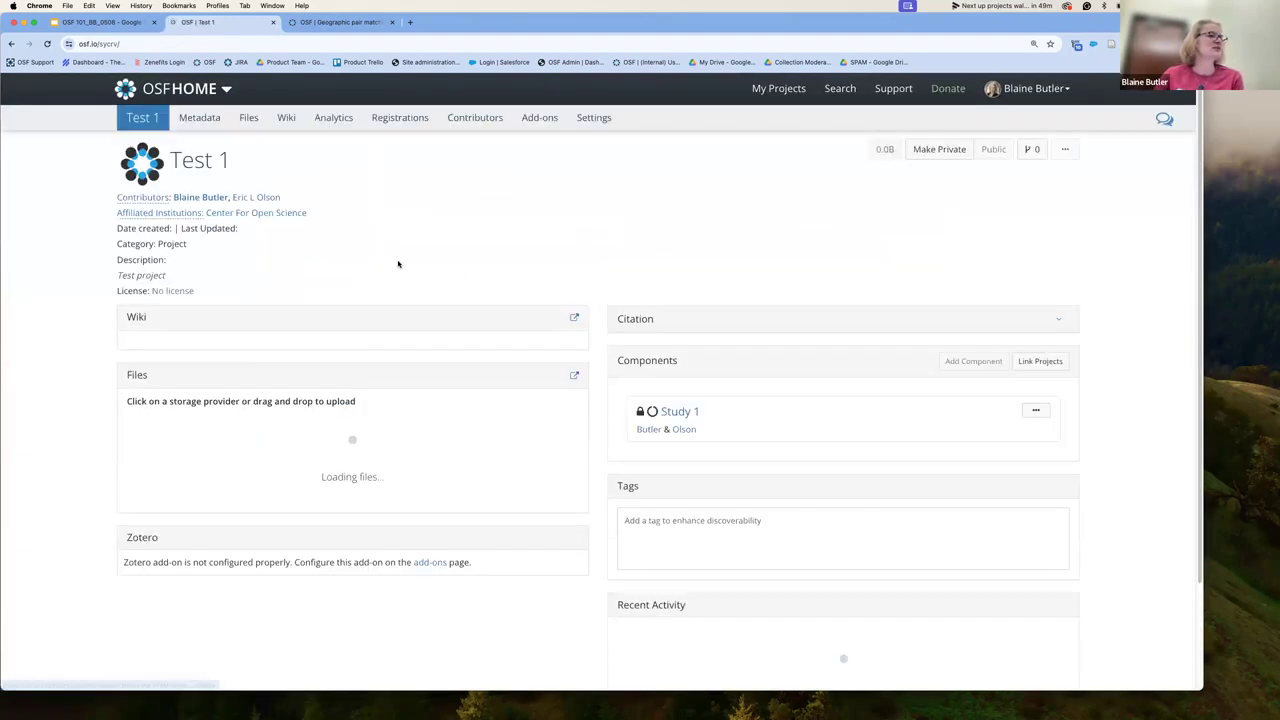
# - Drag Nodes_16.xlsx into Study 1's OSF Storage and upload StarWars3.wav from the desktop
pyautogui.scroll(-5, 340, 480)
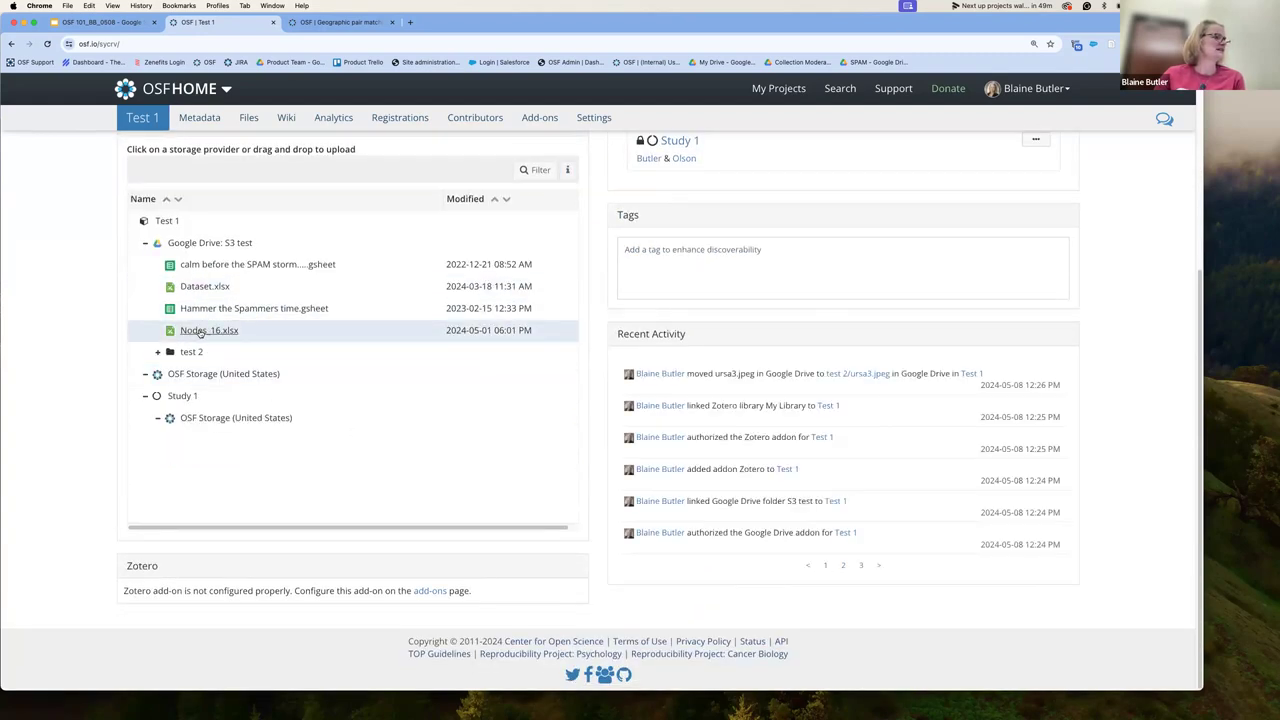
pyautogui.moveTo(200, 333); pyautogui.dragTo(201, 418)
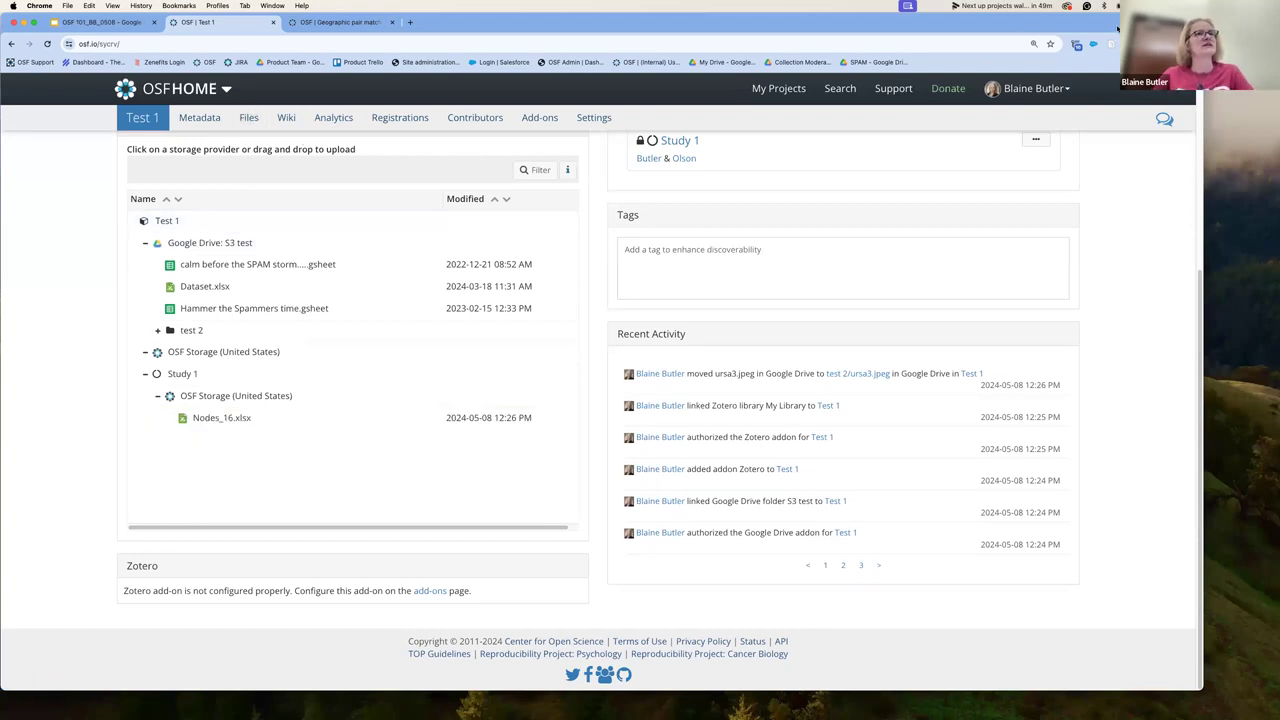
pyautogui.press('F11')
pyautogui.press('F11')
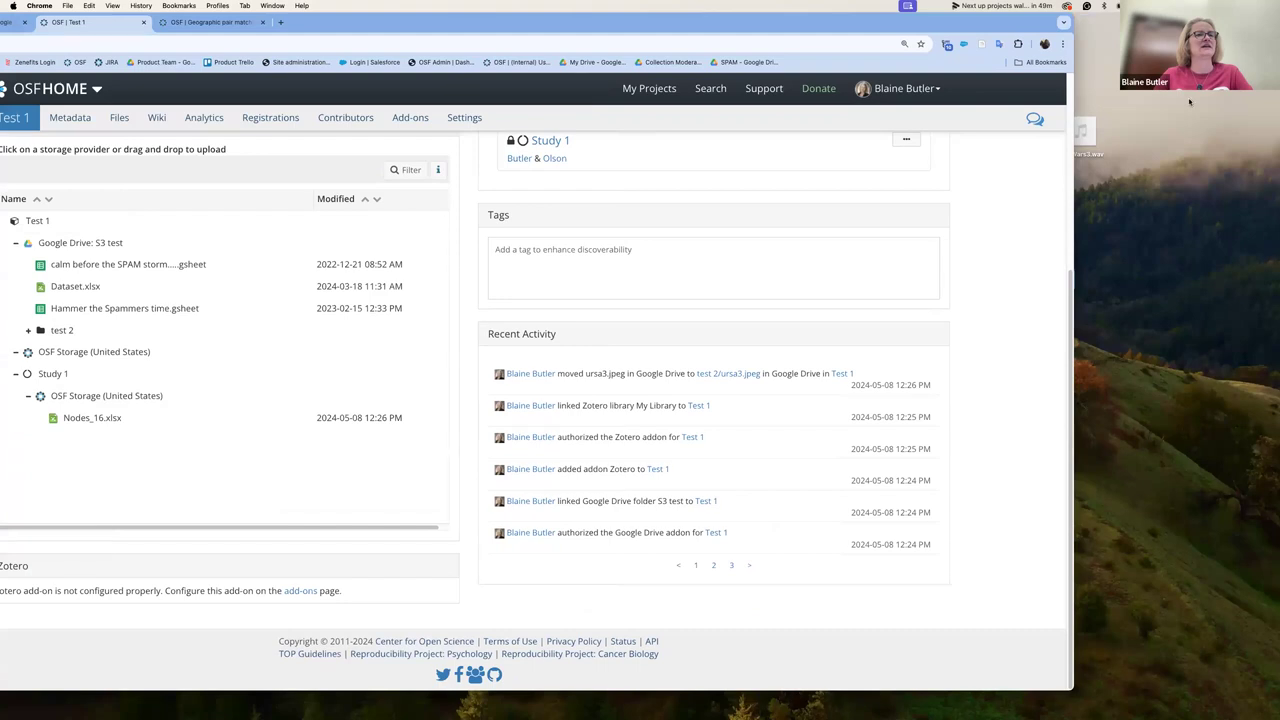
pyautogui.moveTo(1095, 133); pyautogui.dragTo(1172, 162)
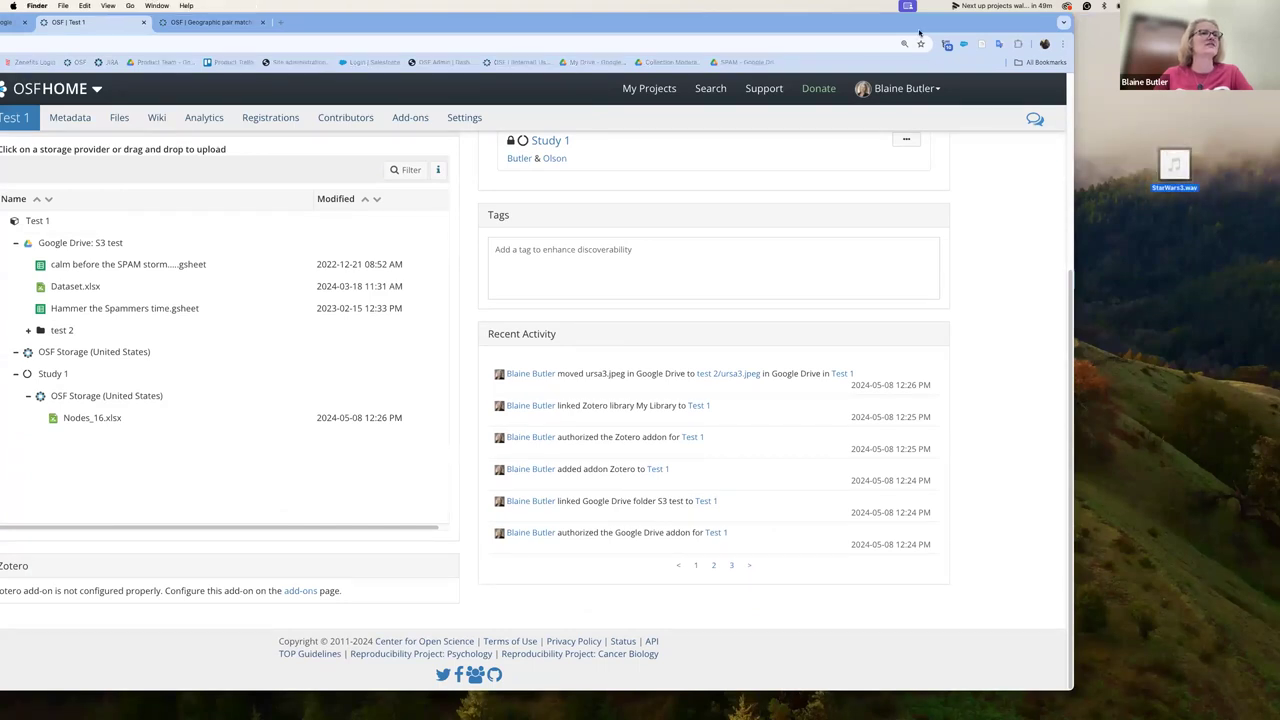
pyautogui.moveTo(923, 28); pyautogui.dragTo(1003, 28)
pyautogui.moveTo(1174, 165); pyautogui.dragTo(186, 243)
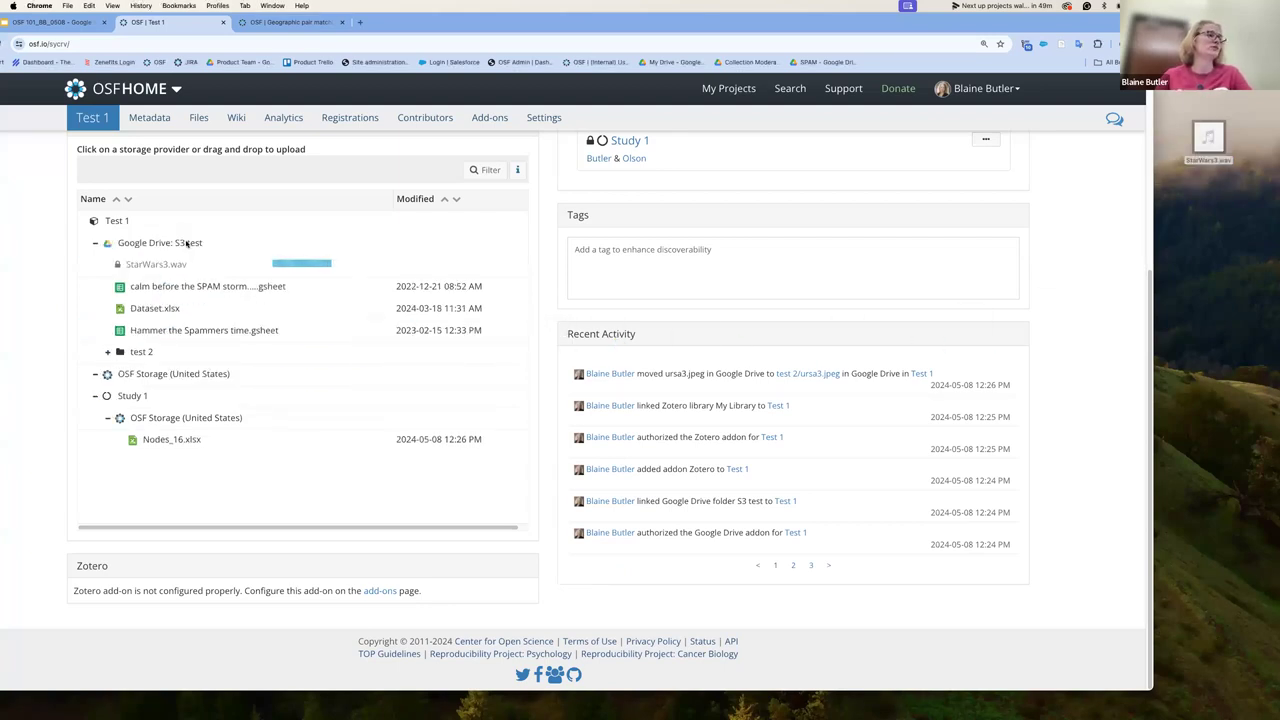
pyautogui.moveTo(1209, 137); pyautogui.dragTo(186, 414)
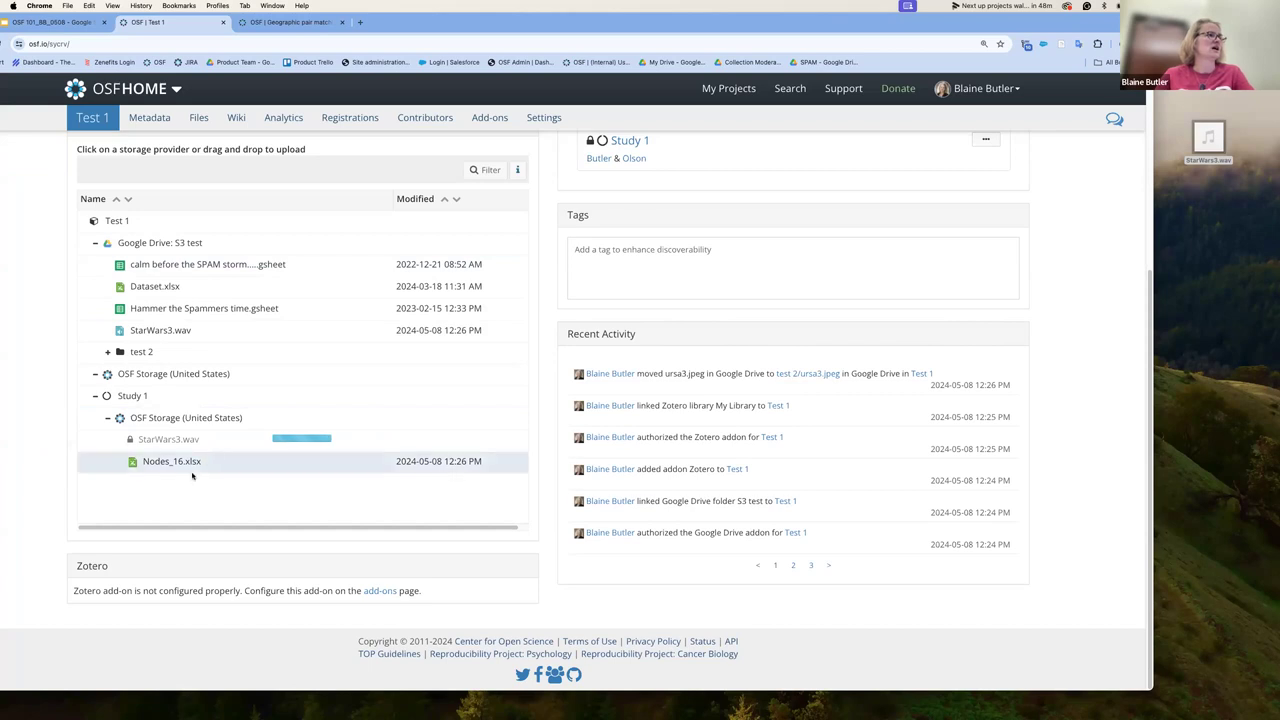
pyautogui.click(195, 117)
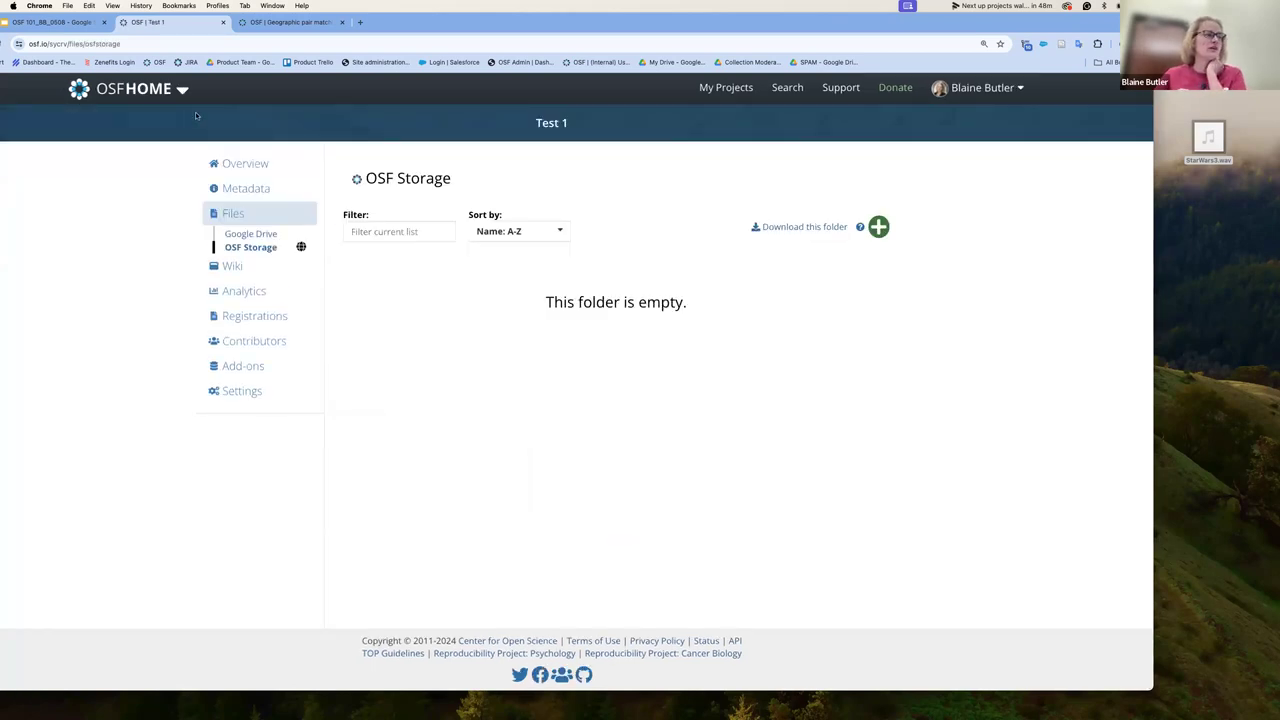
# - Try StarWars3.wav's Google Drive link, close the not-found tab, and open Dataset.xlsx in a new tab
pyautogui.click(252, 234)
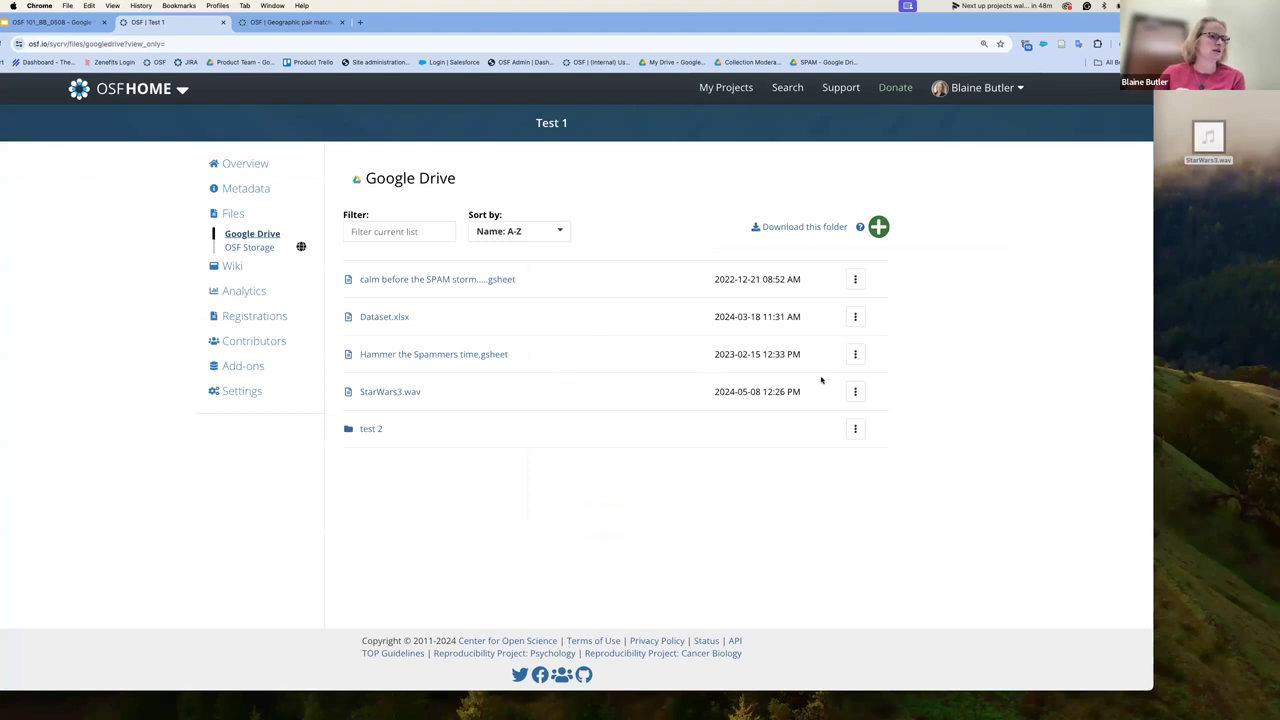
pyautogui.click(855, 393)
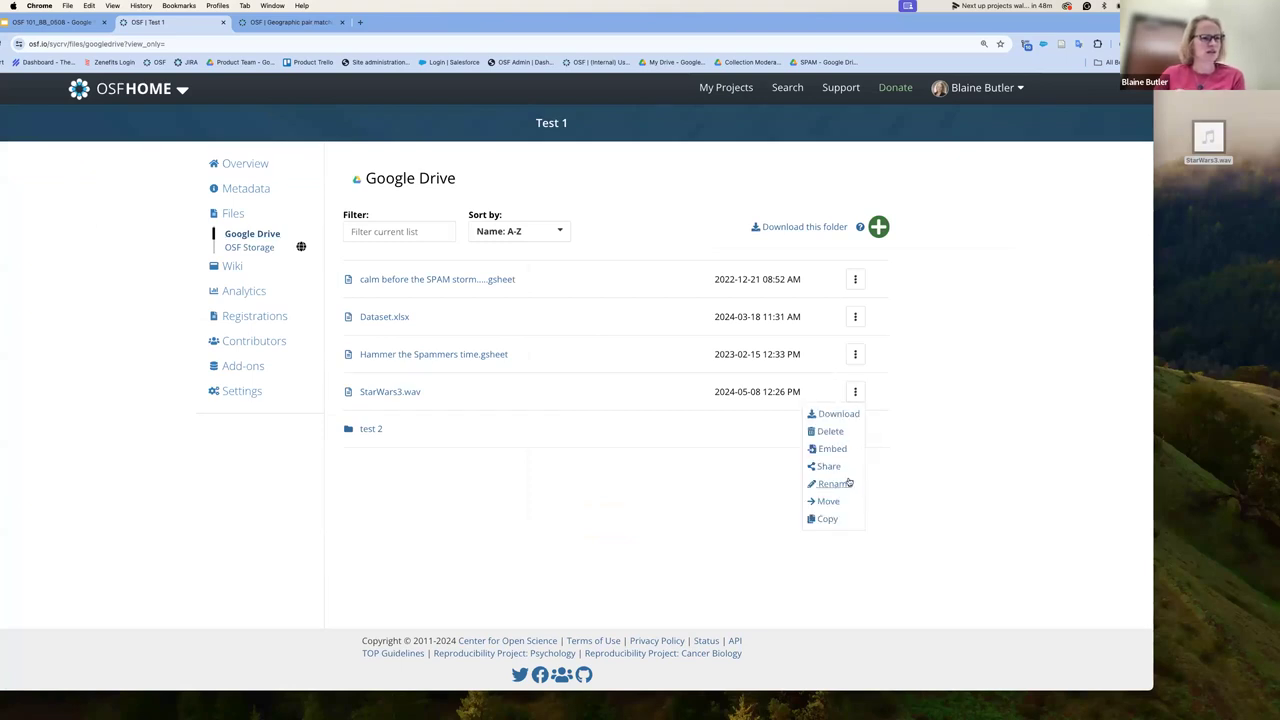
pyautogui.click(389, 393)
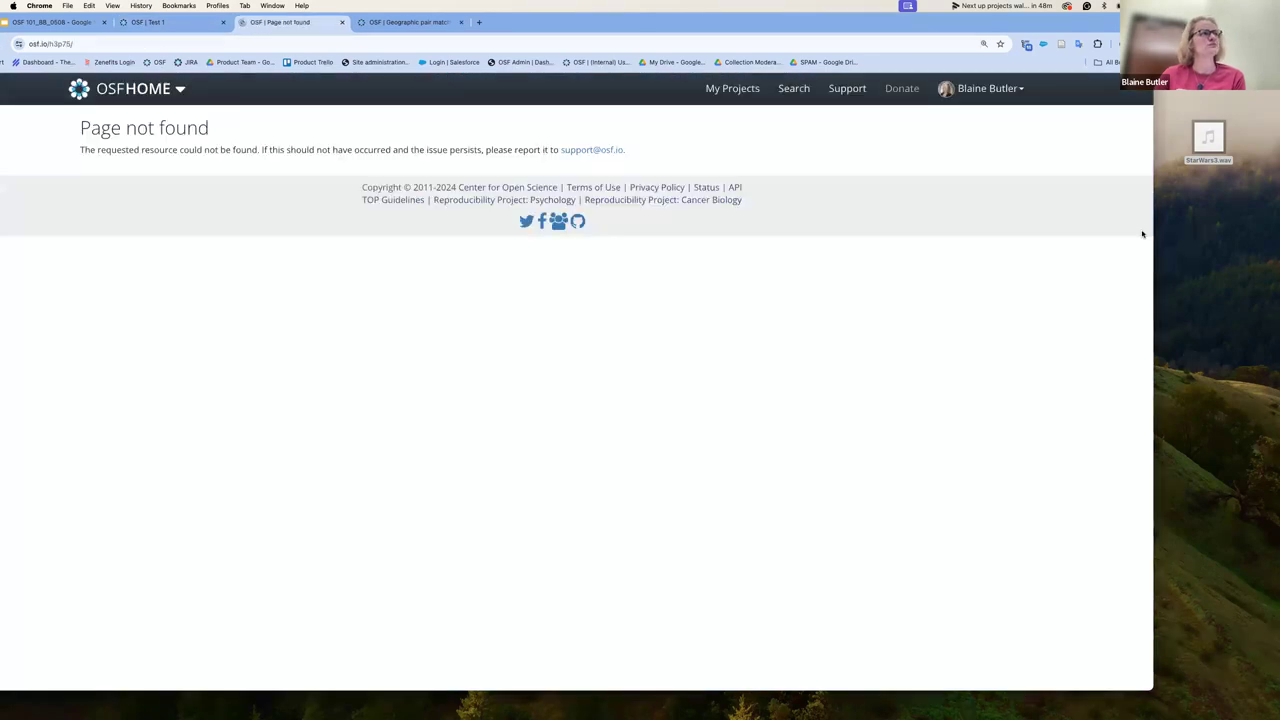
pyautogui.click(342, 22)
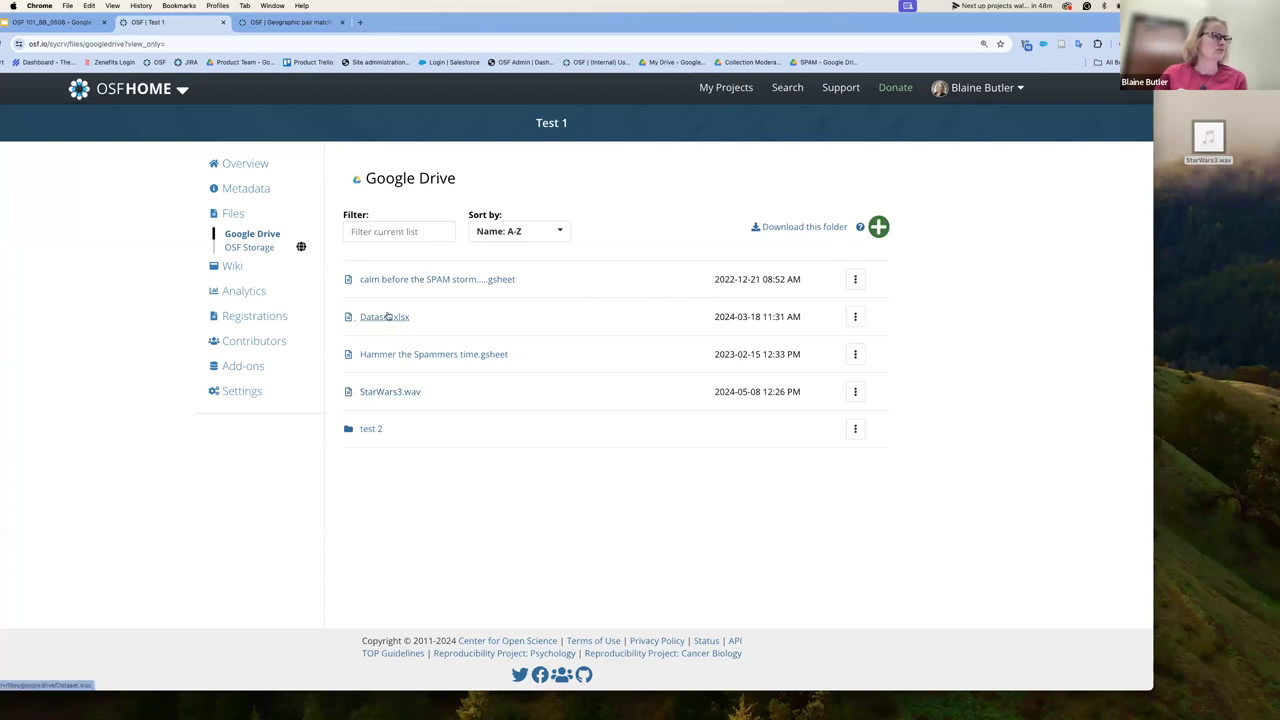
pyautogui.click(386, 316)
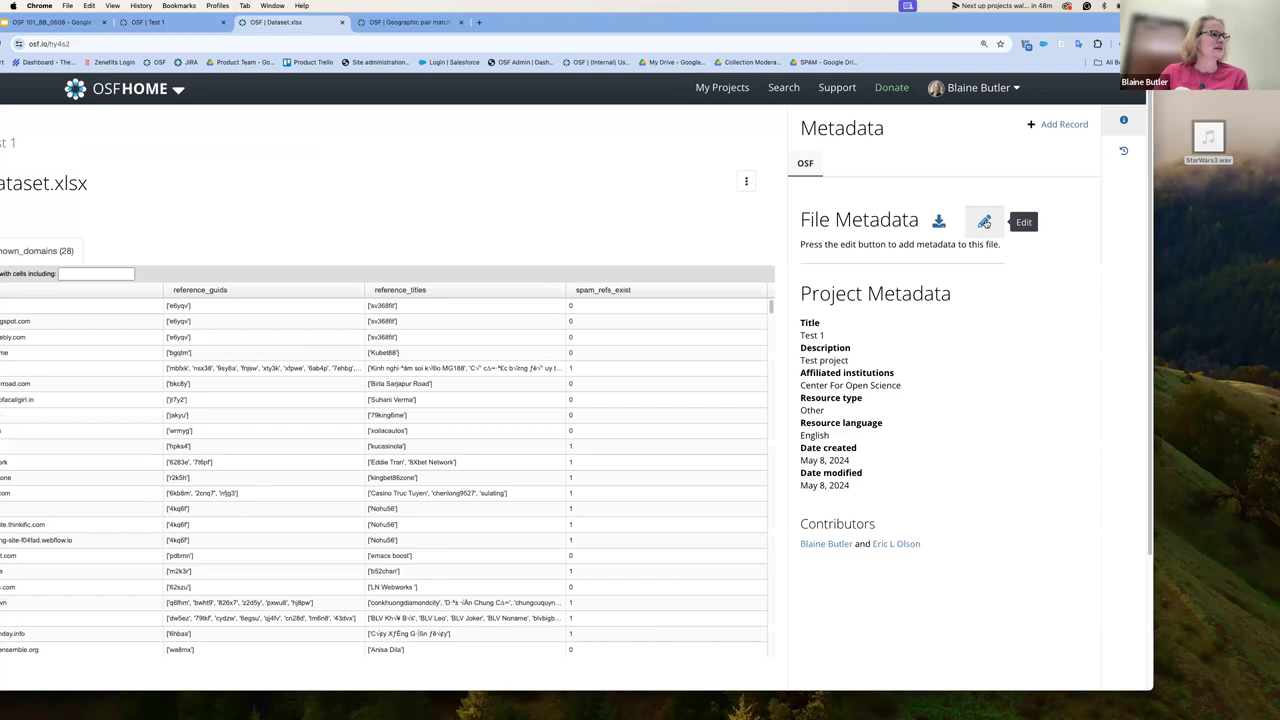
# - Give Dataset.xlsx's metadata the title 'Dataset' and description 'data from proj'
pyautogui.click(985, 222)
pyautogui.click(869, 256)
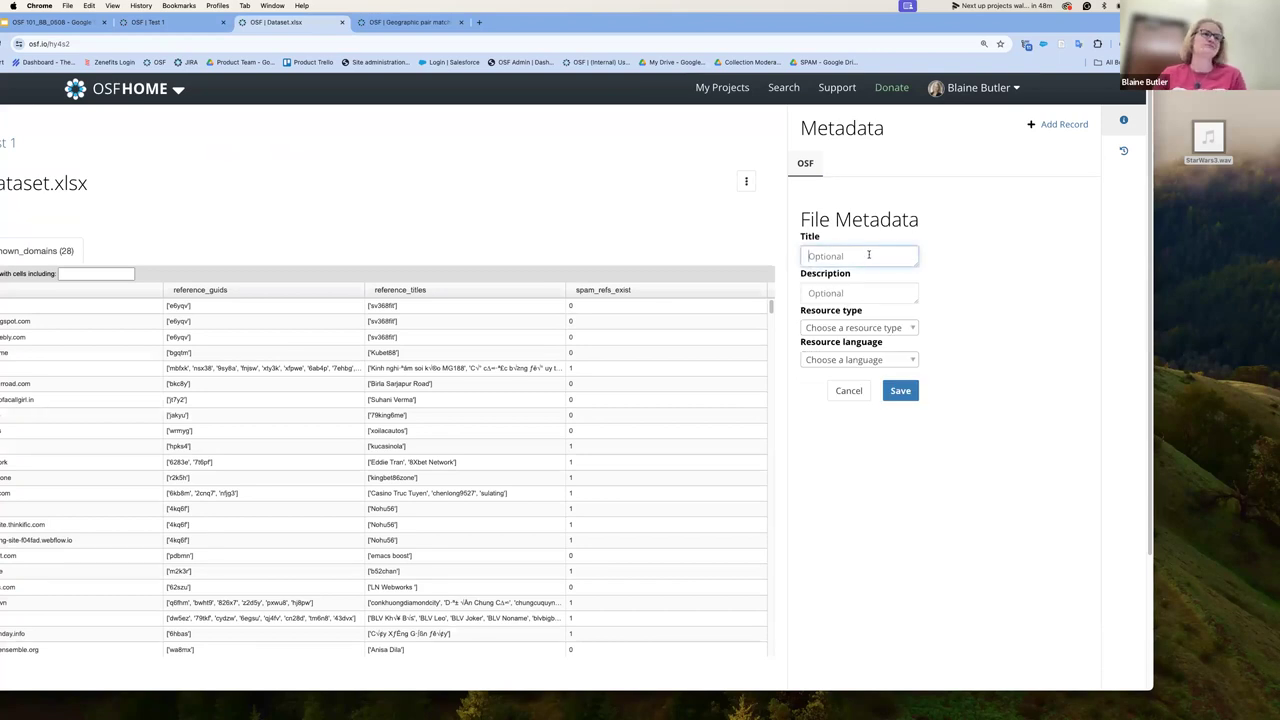
pyautogui.write('Dataset')
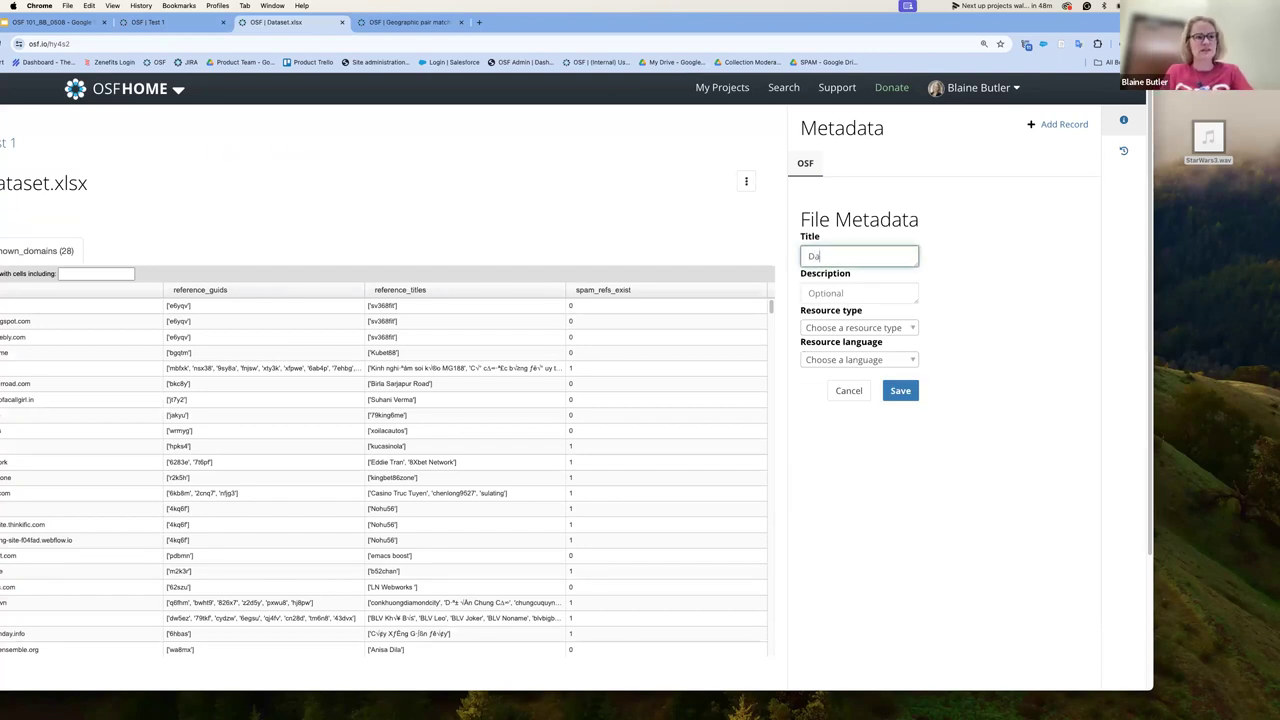
pyautogui.click(875, 288)
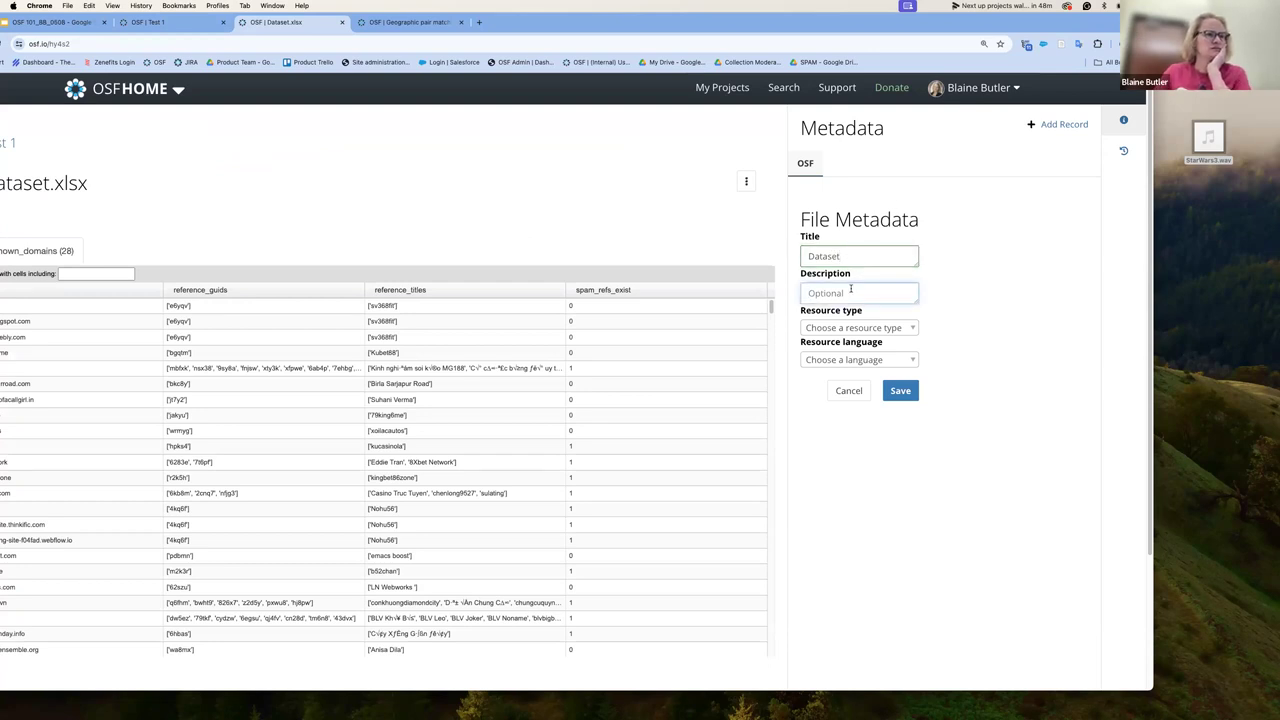
pyautogui.write('dat')
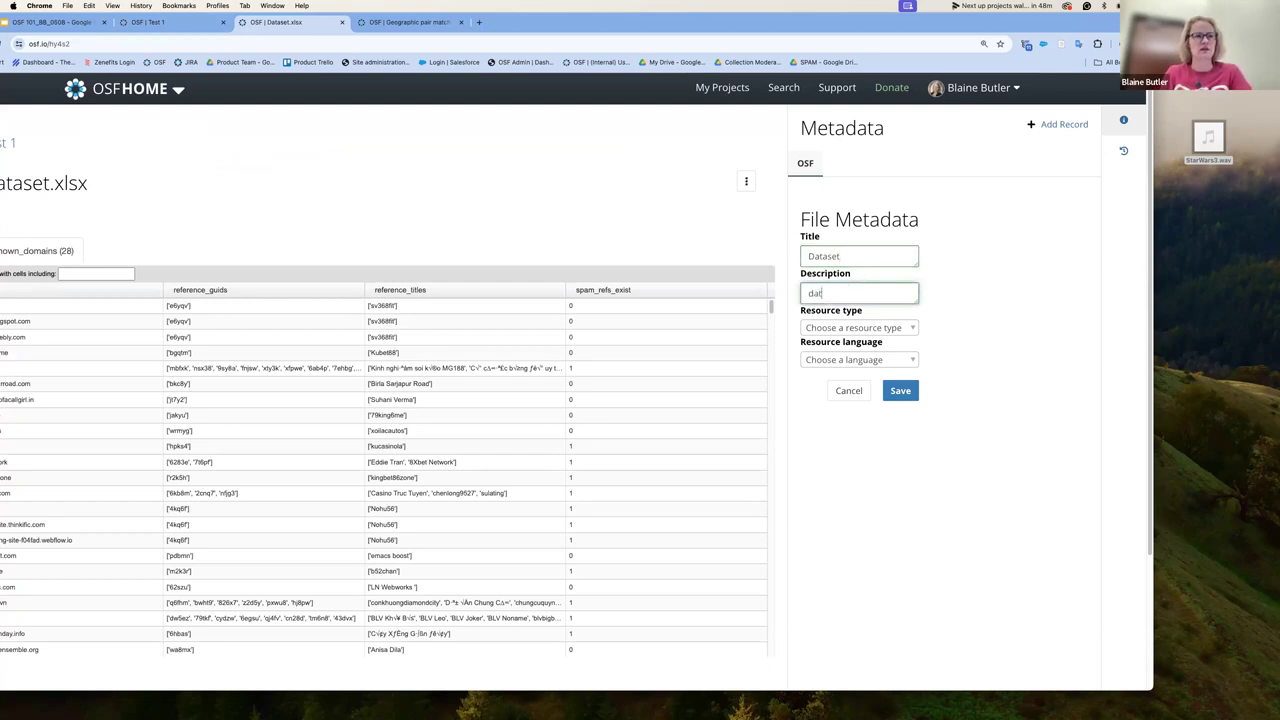
pyautogui.write('a from prof')
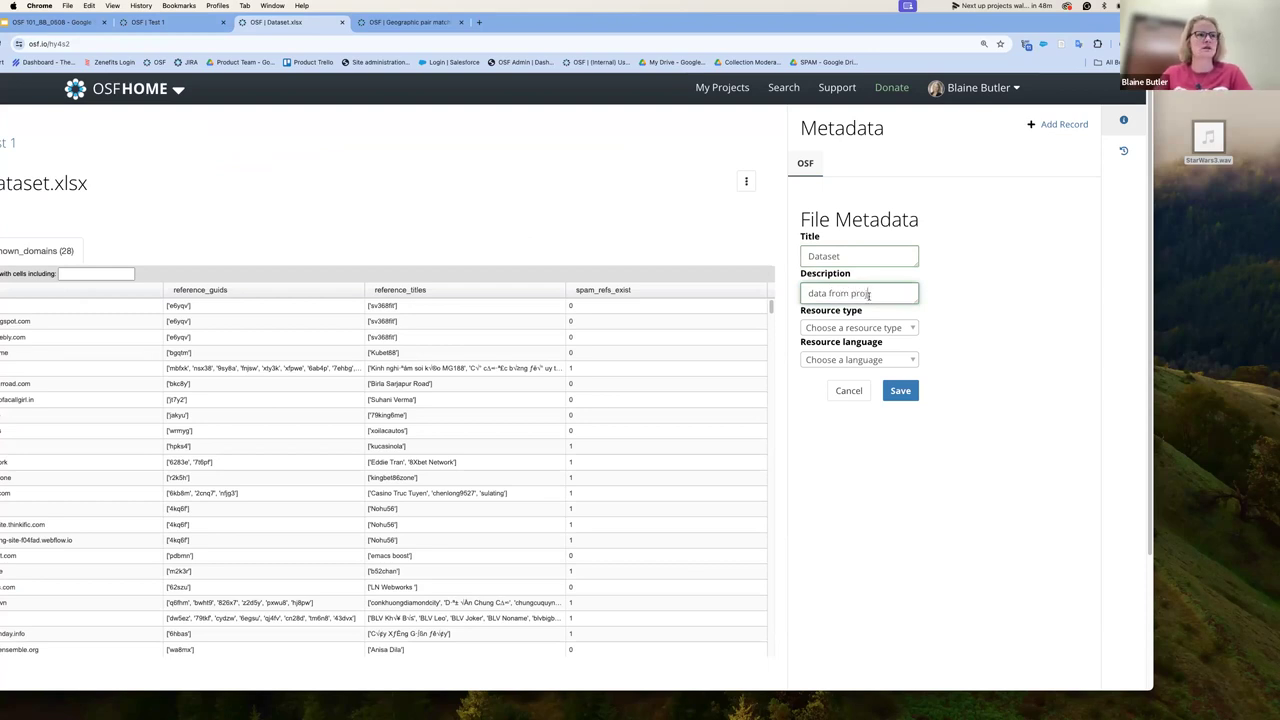
# - Set the resource type to Dataset, correcting an initial DataPaper choice
pyautogui.click(888, 328)
pyautogui.scroll(-2, 870, 400)
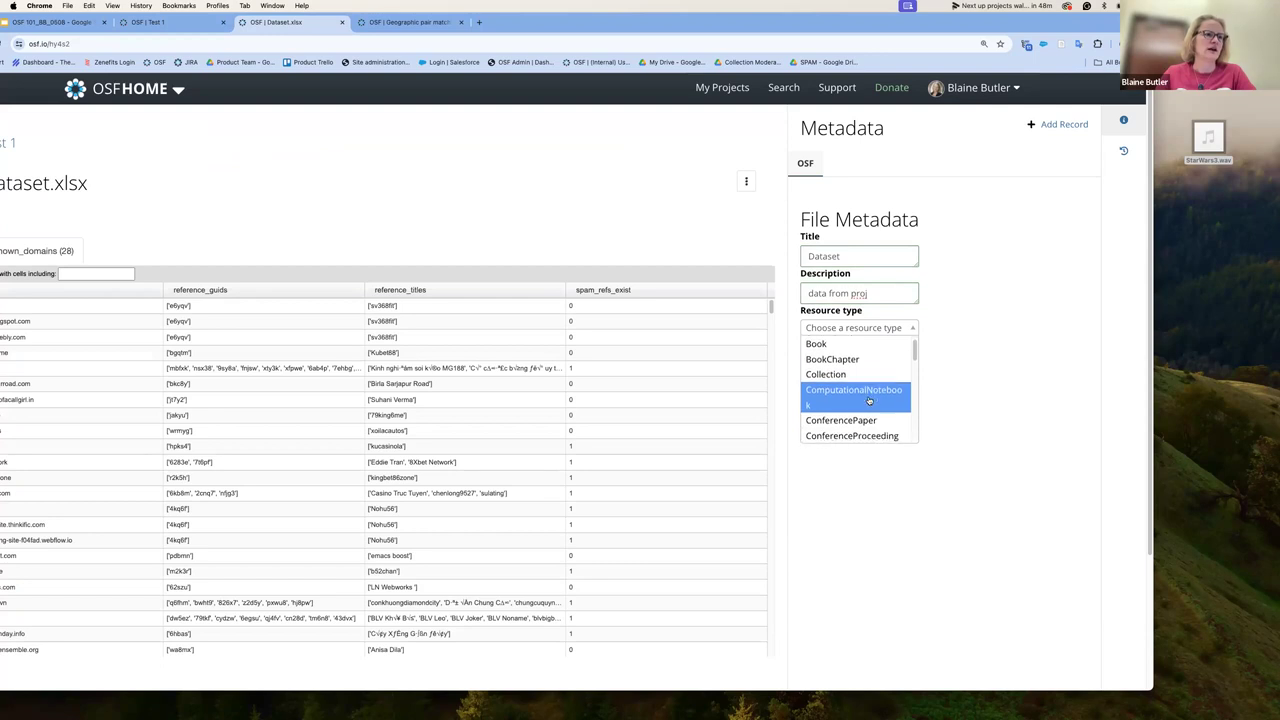
pyautogui.scroll(-1, 870, 400)
pyautogui.click(866, 410)
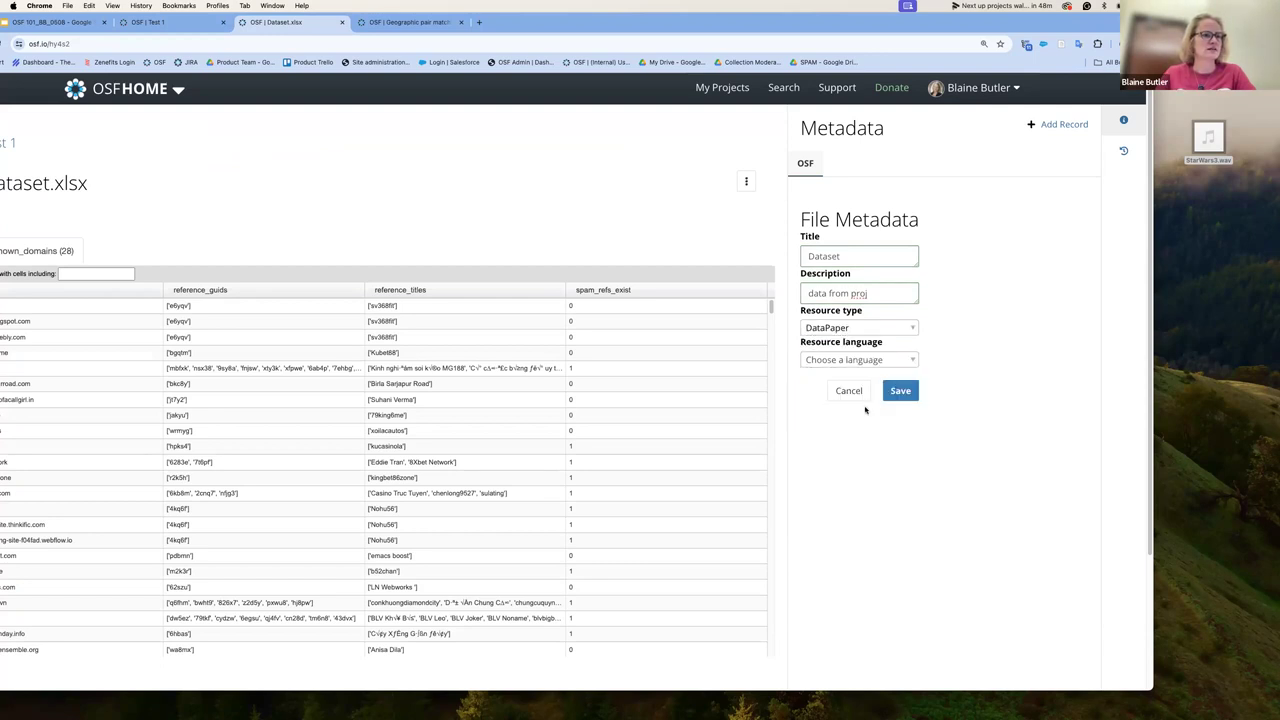
pyautogui.click(900, 330)
pyautogui.scroll(-2, 882, 410)
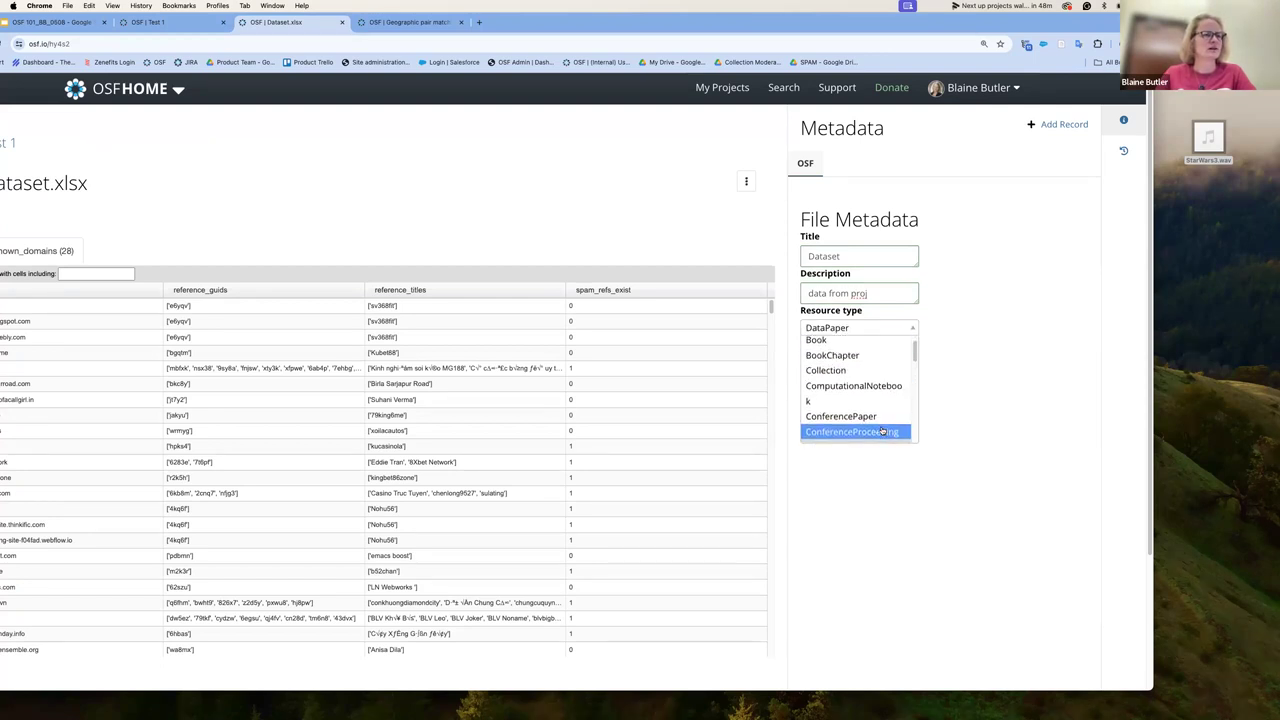
pyautogui.scroll(-2, 882, 421)
pyautogui.click(880, 428)
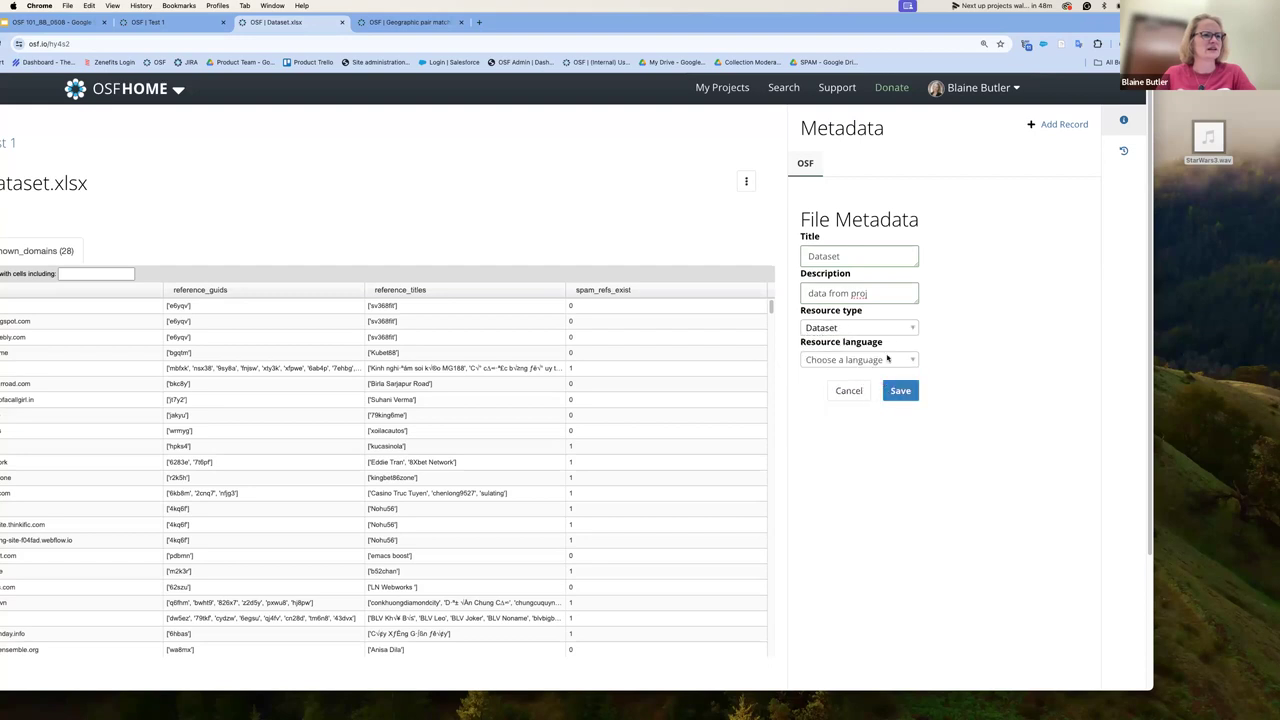
# - Set the resource language to English and save the file metadata
pyautogui.click(911, 362)
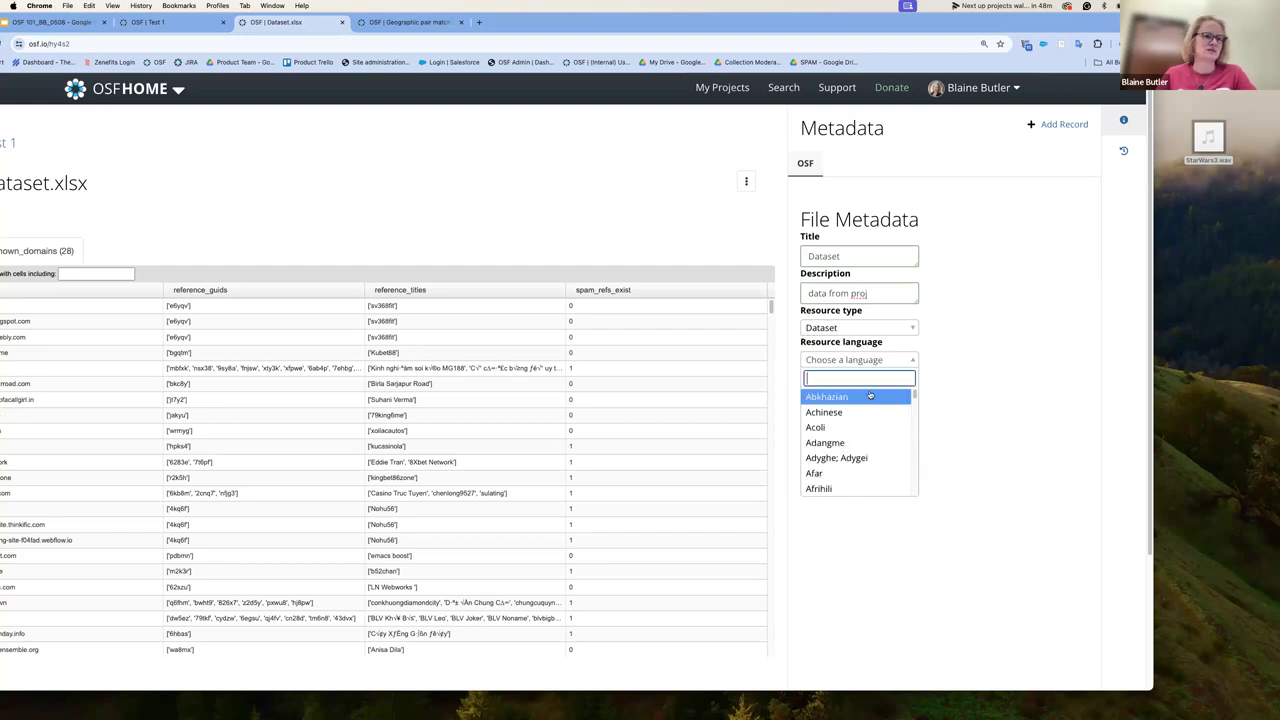
pyautogui.write('engl')
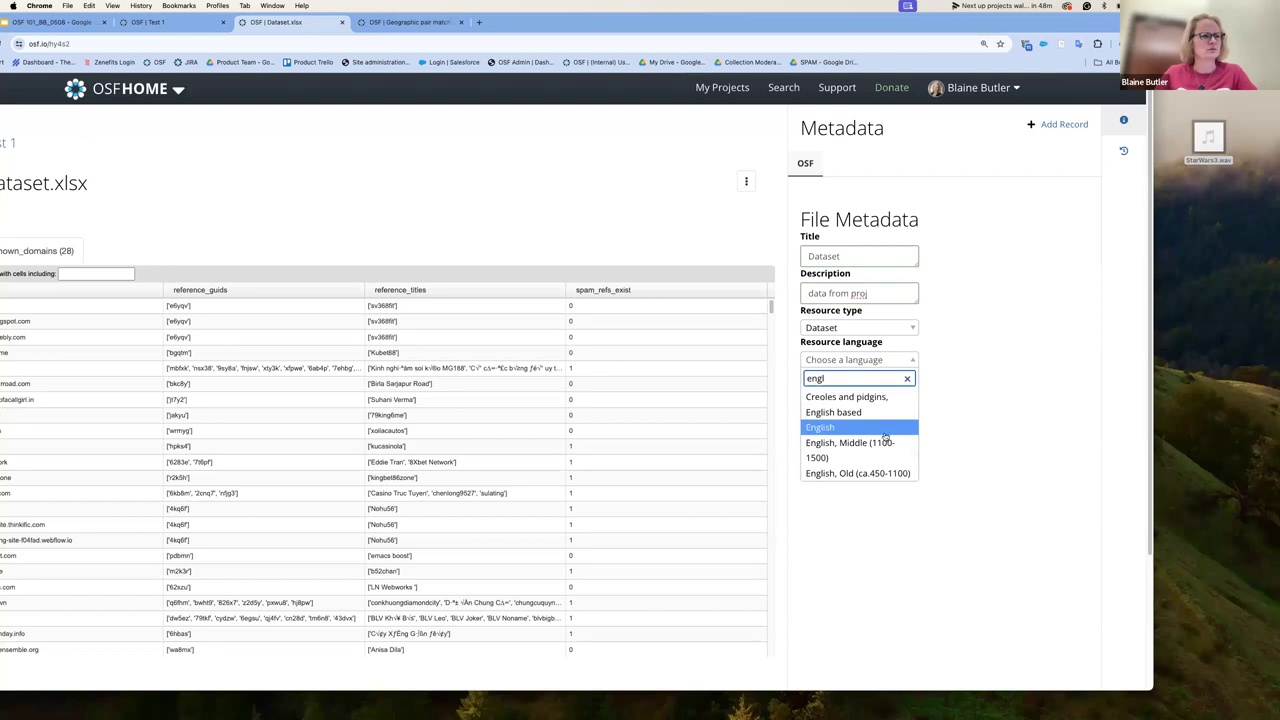
pyautogui.click(886, 426)
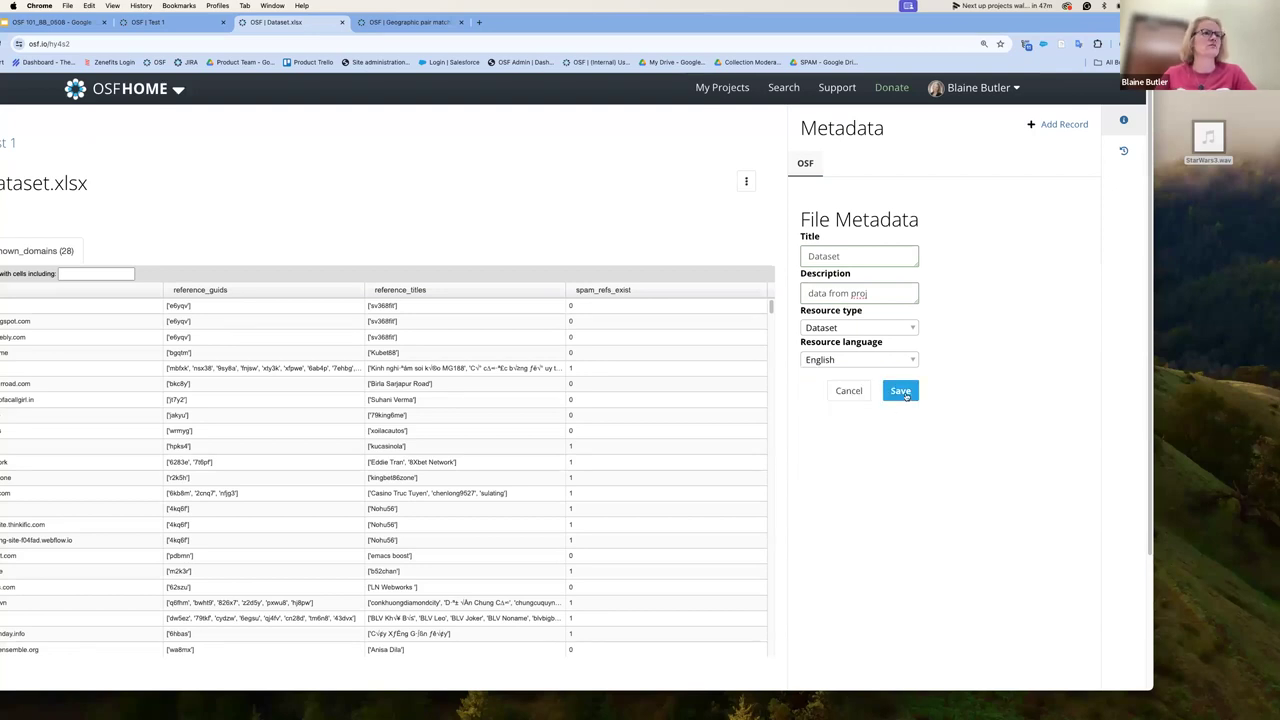
pyautogui.click(900, 391)
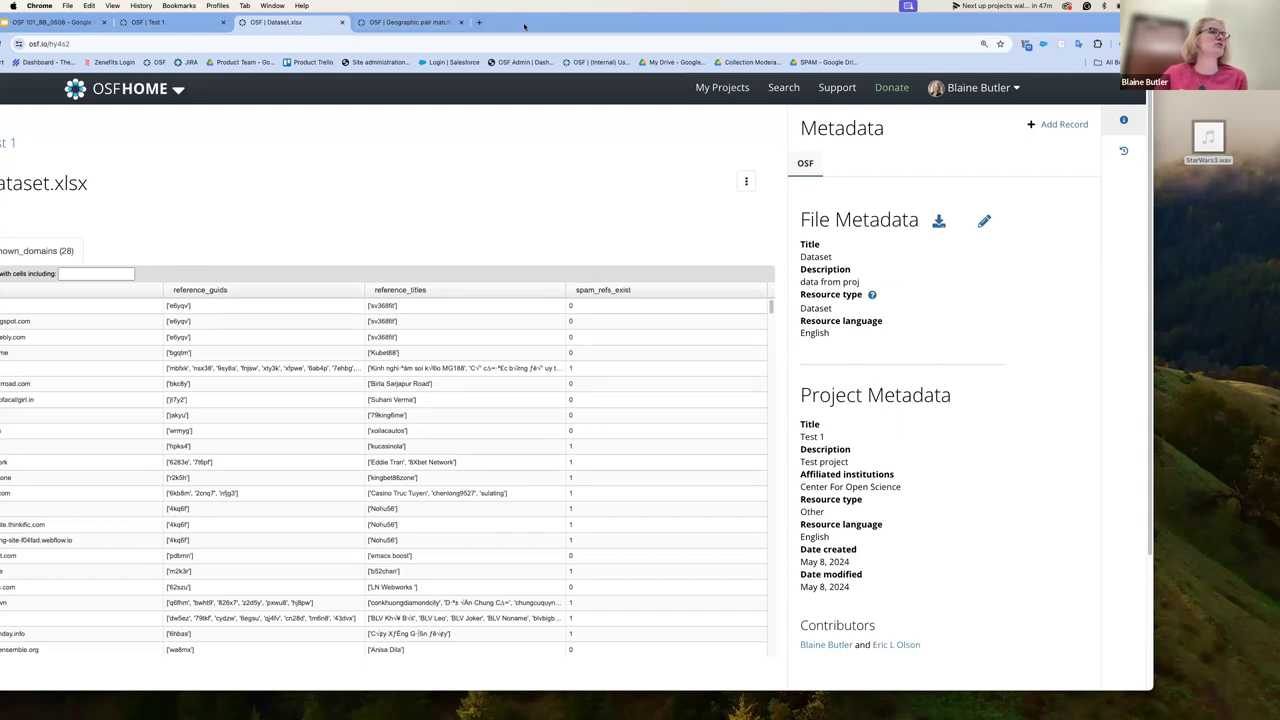
pyautogui.moveTo(527, 16); pyautogui.dragTo(623, 7)
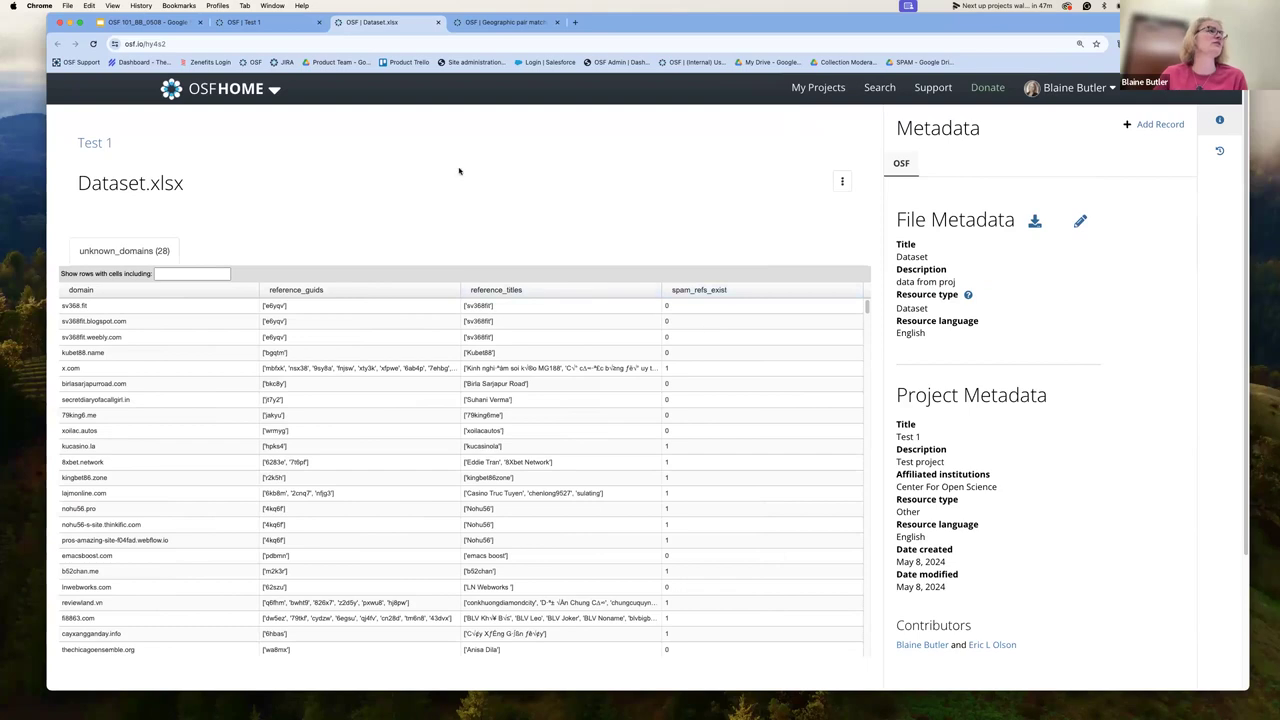
# - Upload Lorem ipsum dolor sit amet.pdf into Test 1's empty OSF Storage
pyautogui.click(275, 24)
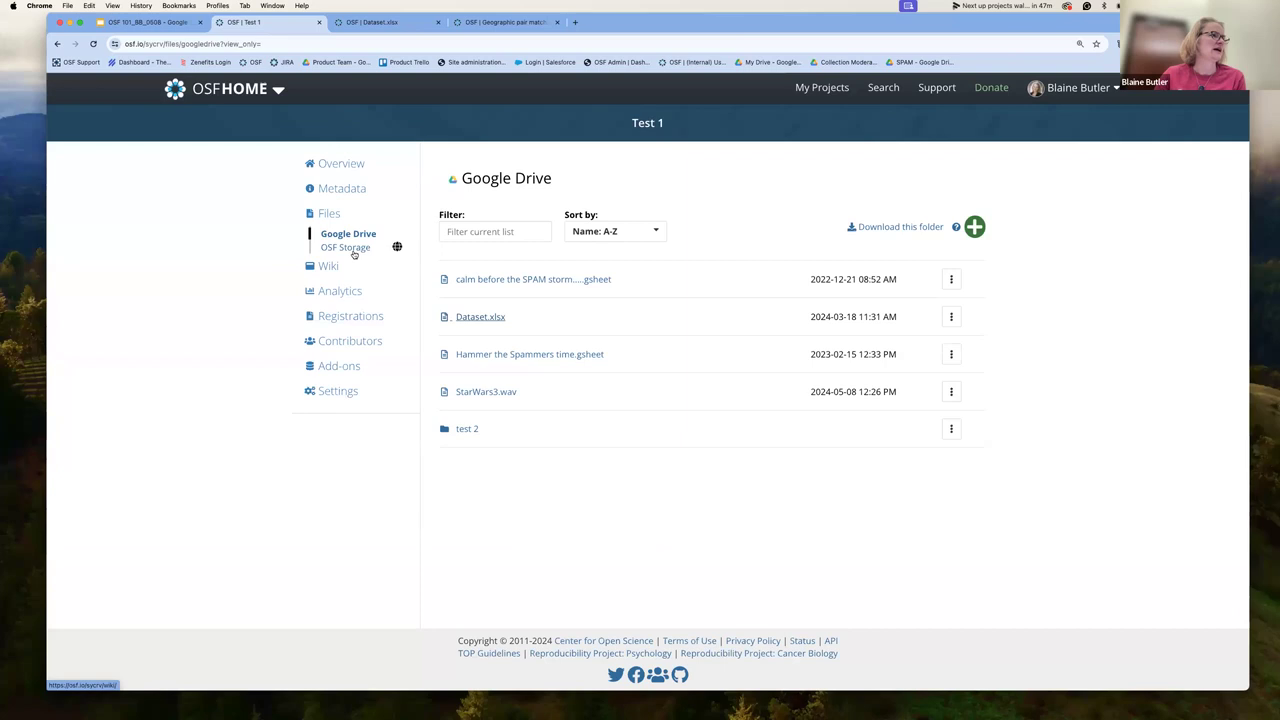
pyautogui.click(352, 248)
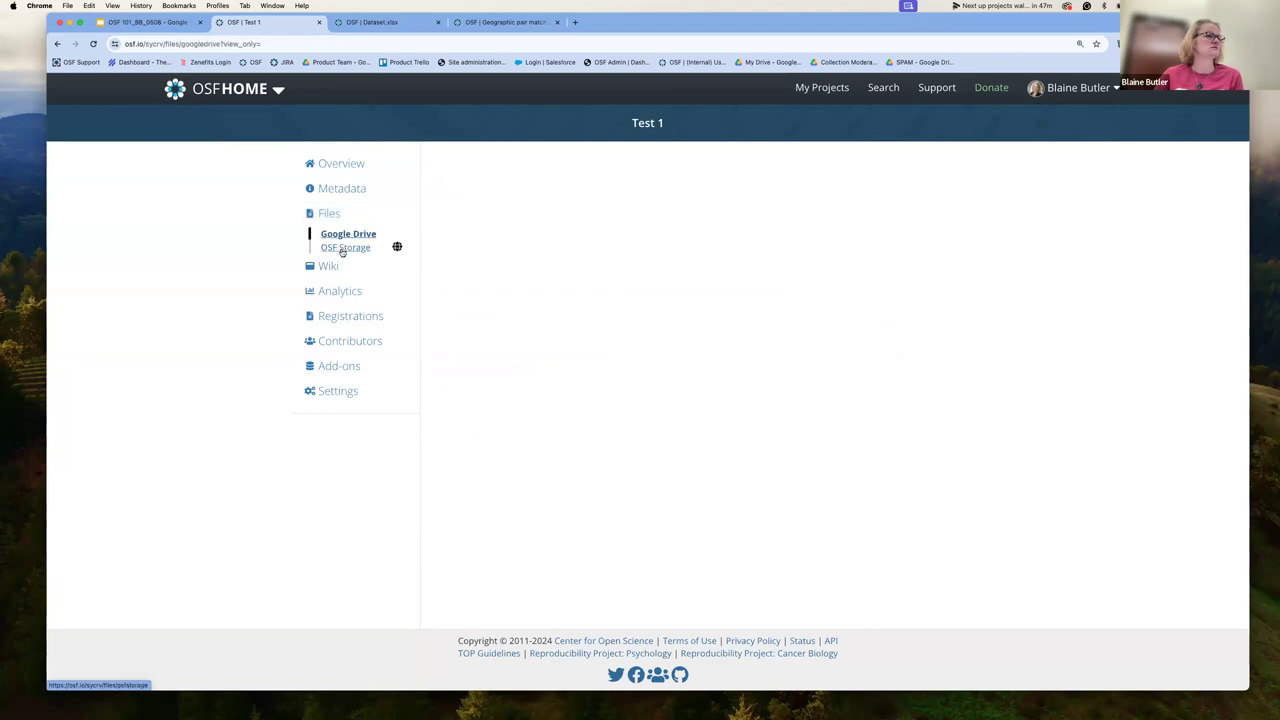
pyautogui.click(975, 227)
pyautogui.click(958, 272)
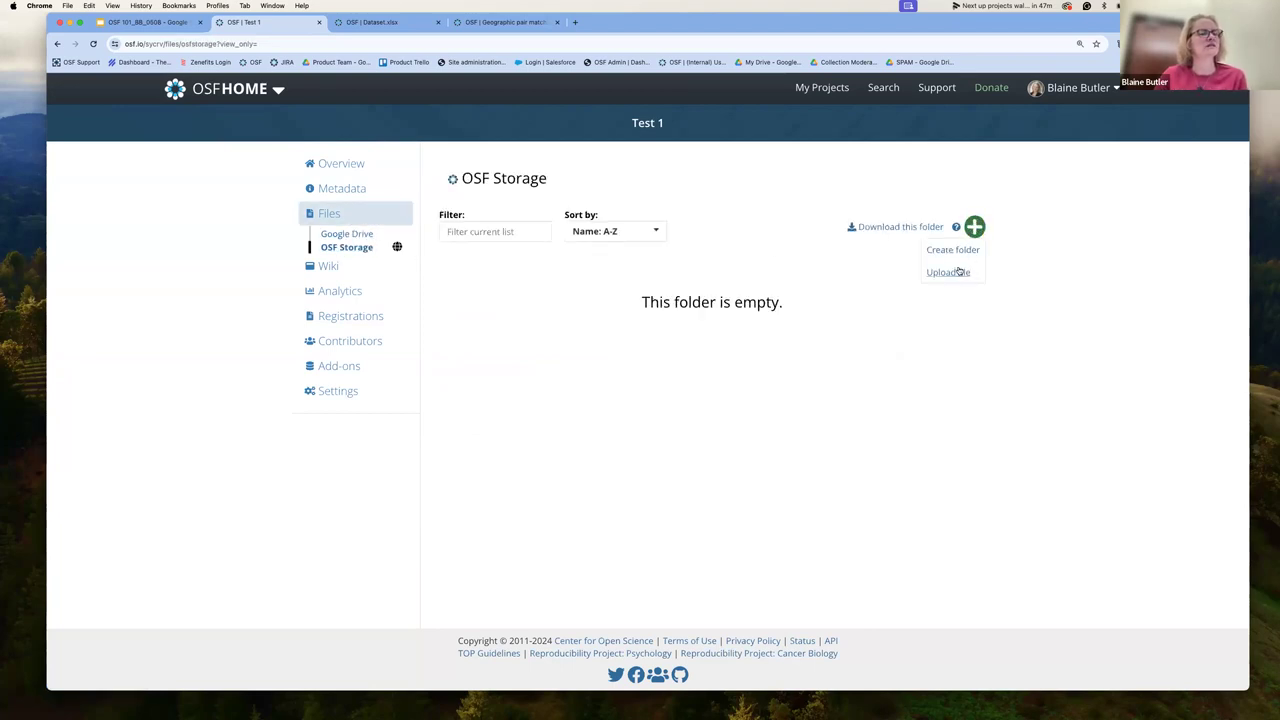
pyautogui.scroll(-10, 600, 360)
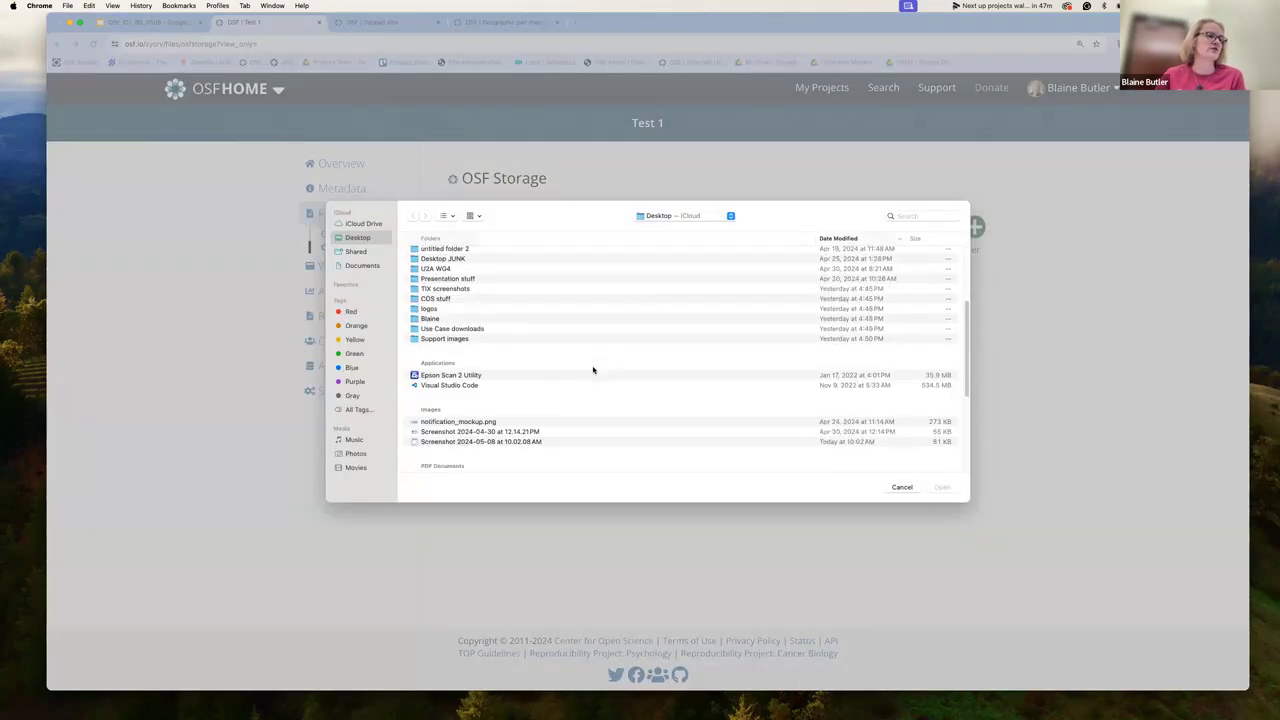
pyautogui.click(468, 314)
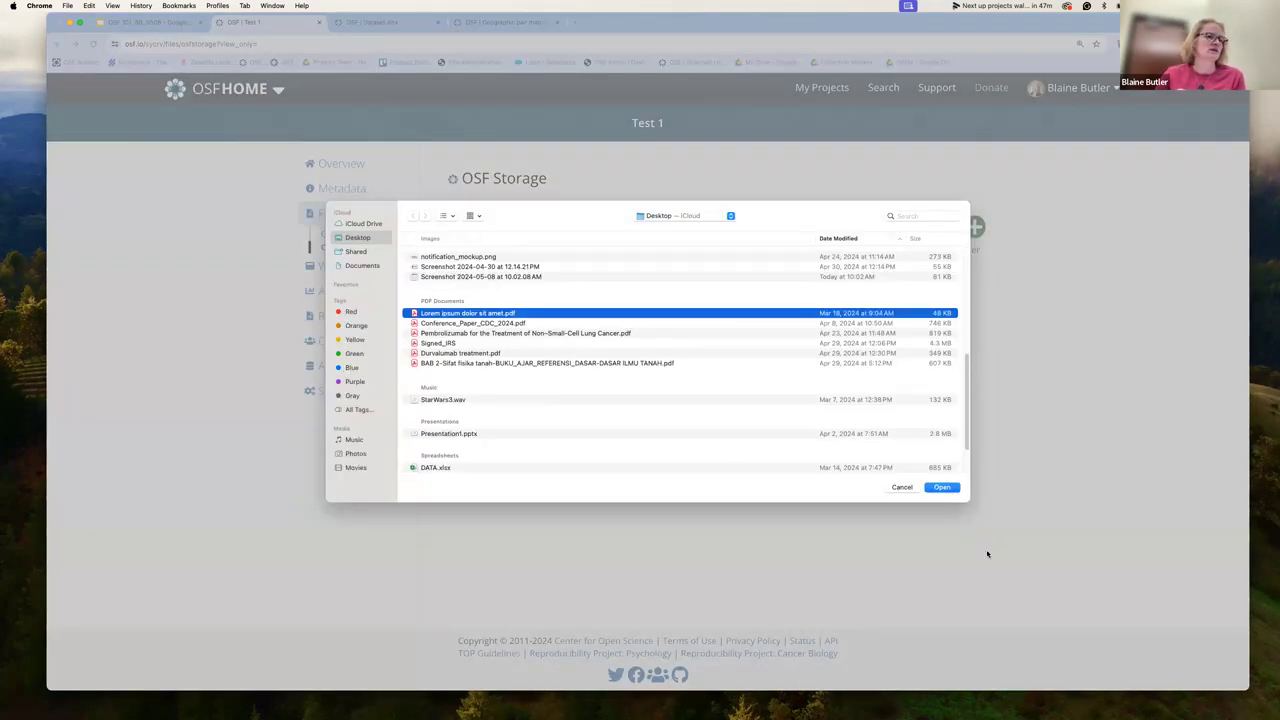
pyautogui.click(942, 489)
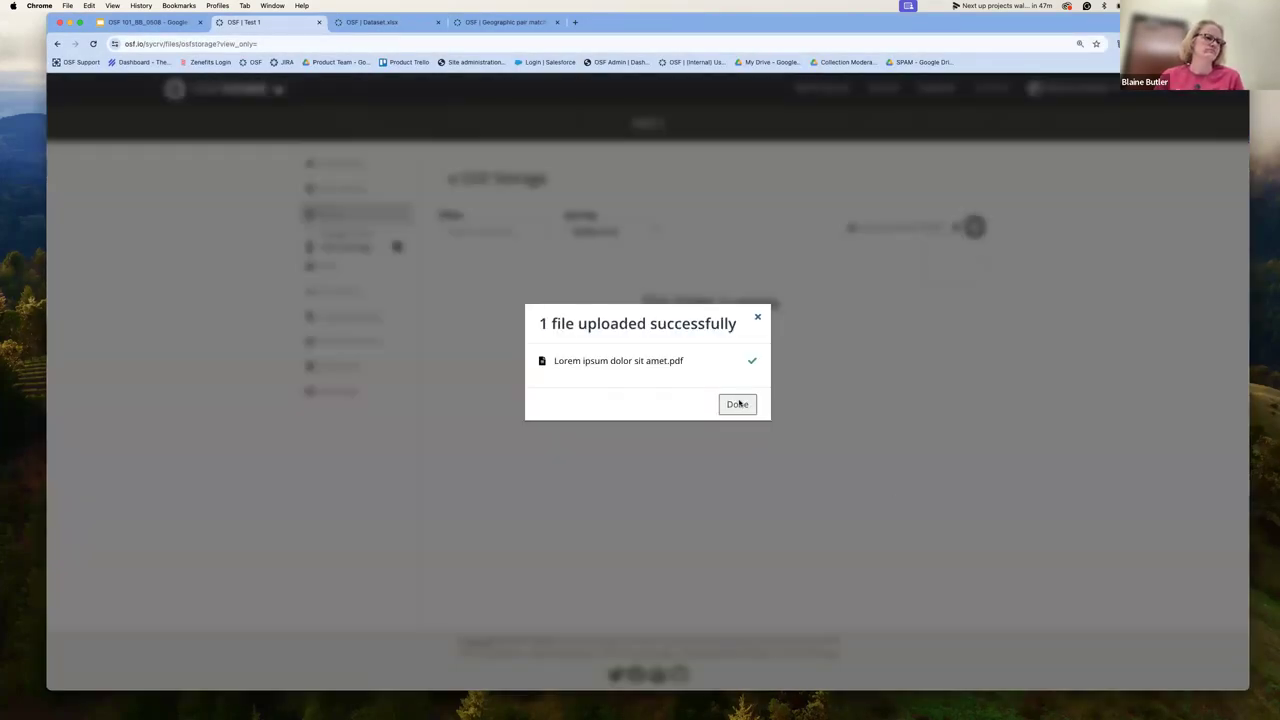
pyautogui.click(738, 404)
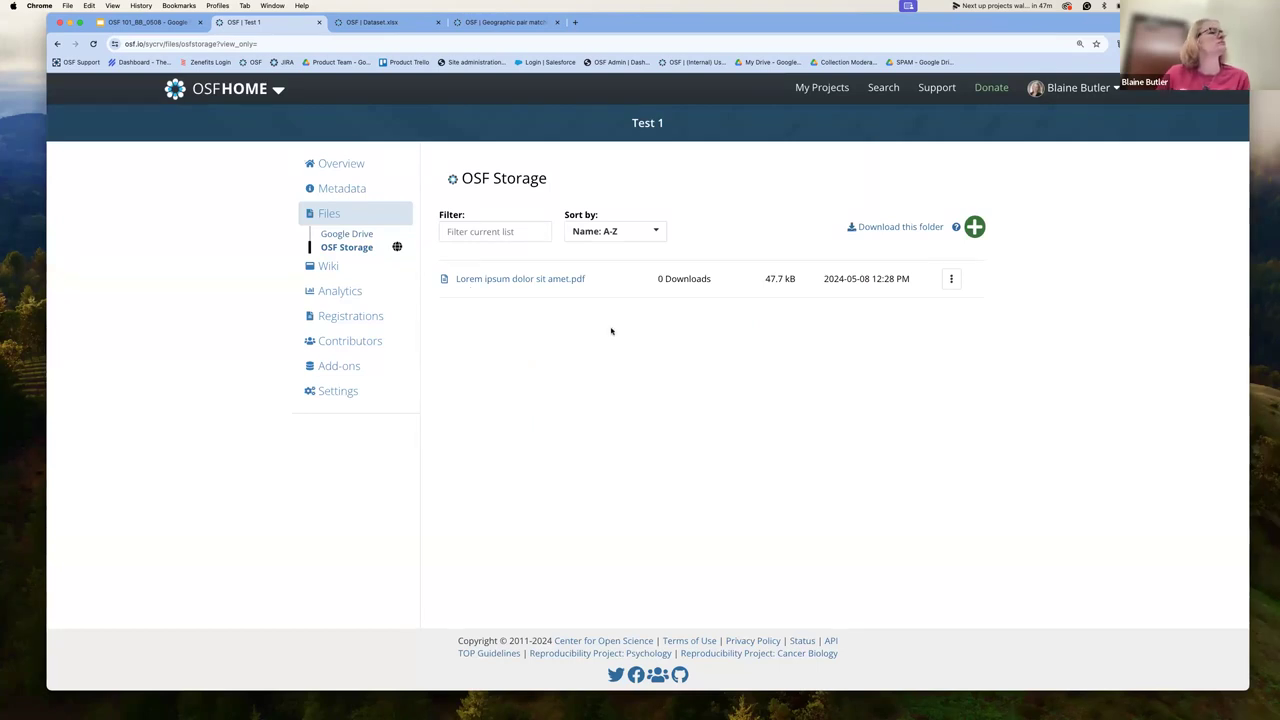
# - Scroll through the Test 1 overview, then switch to OSF Preprints from the OSFHOME menu
pyautogui.click(327, 164)
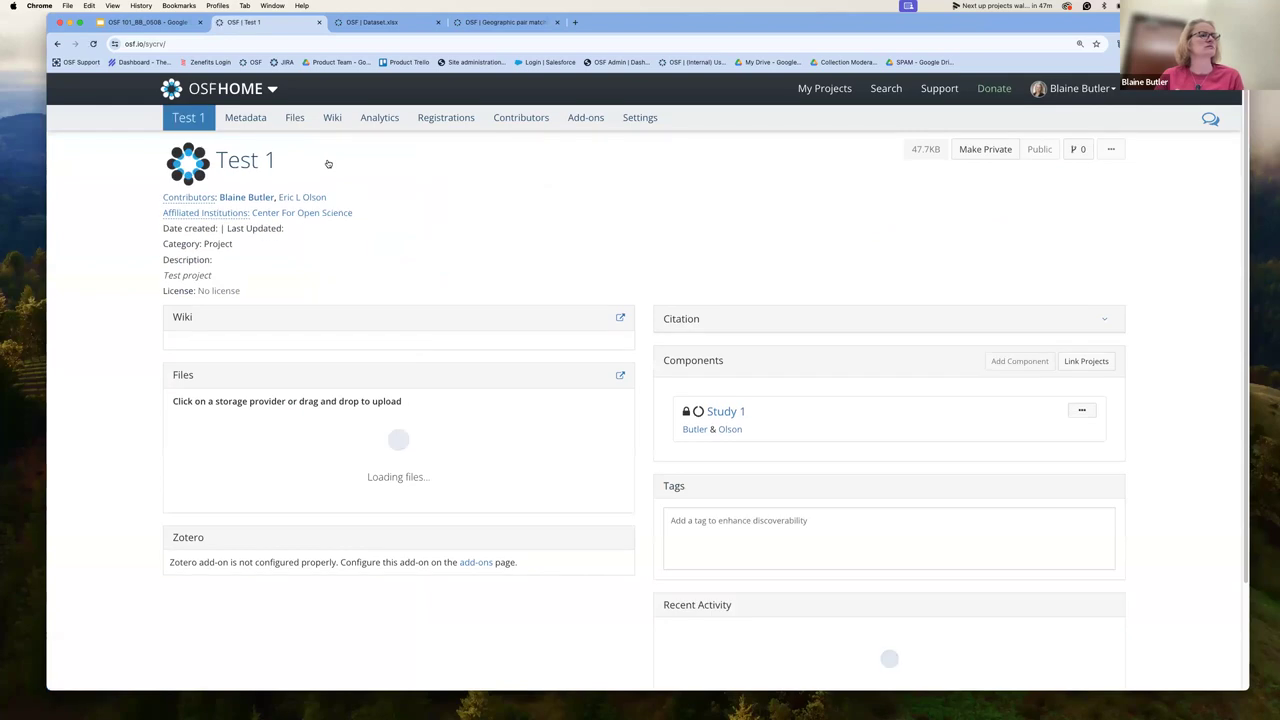
pyautogui.scroll(-3, 650, 200)
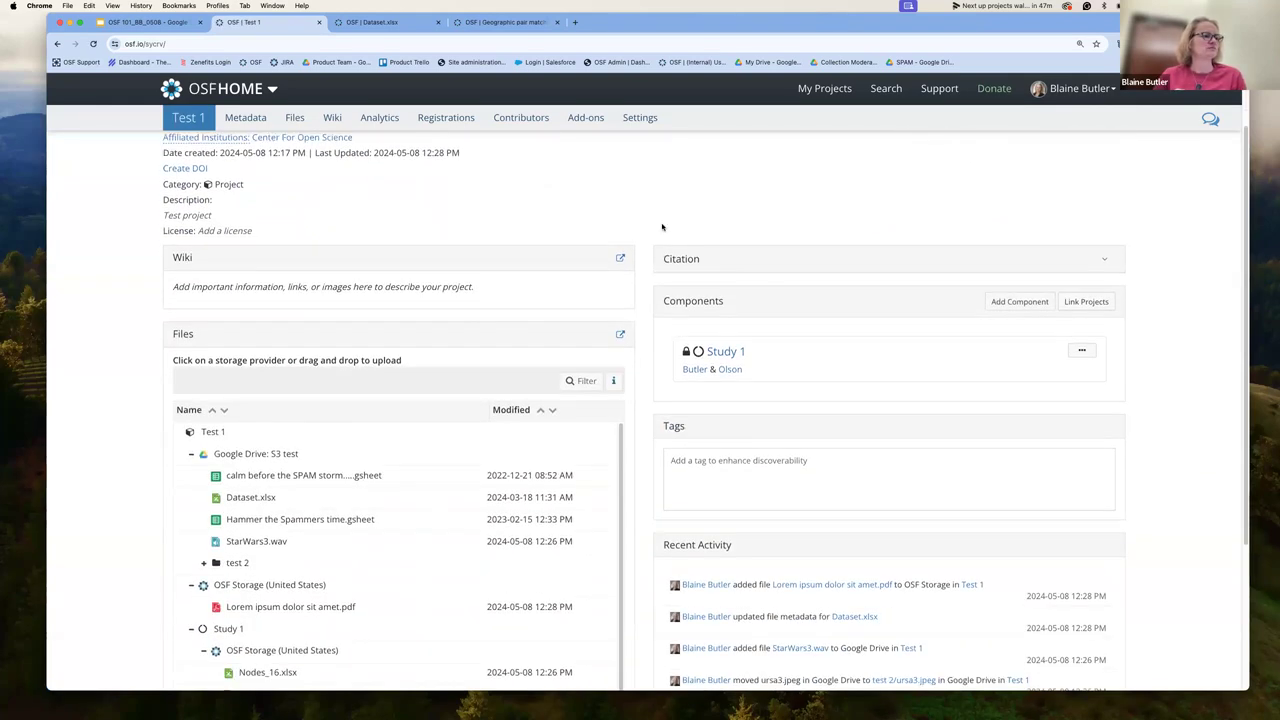
pyautogui.scroll(-1, 665, 228)
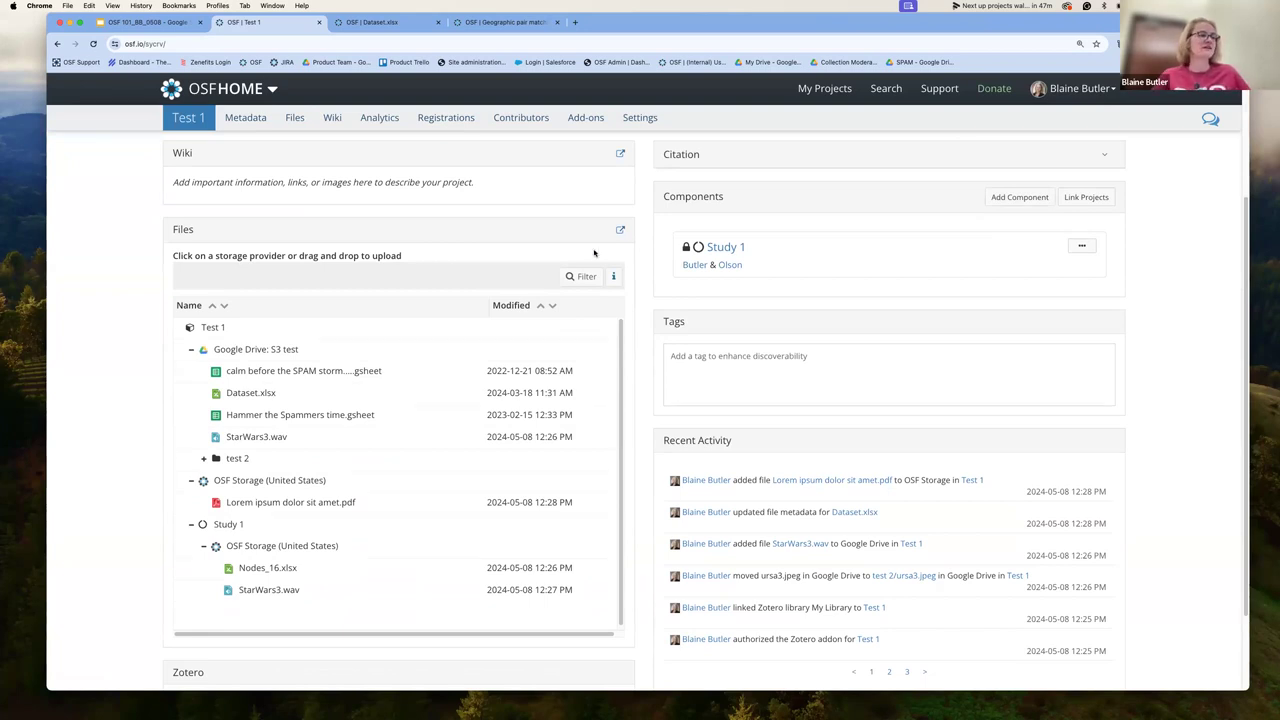
pyautogui.scroll(4, 632, 258)
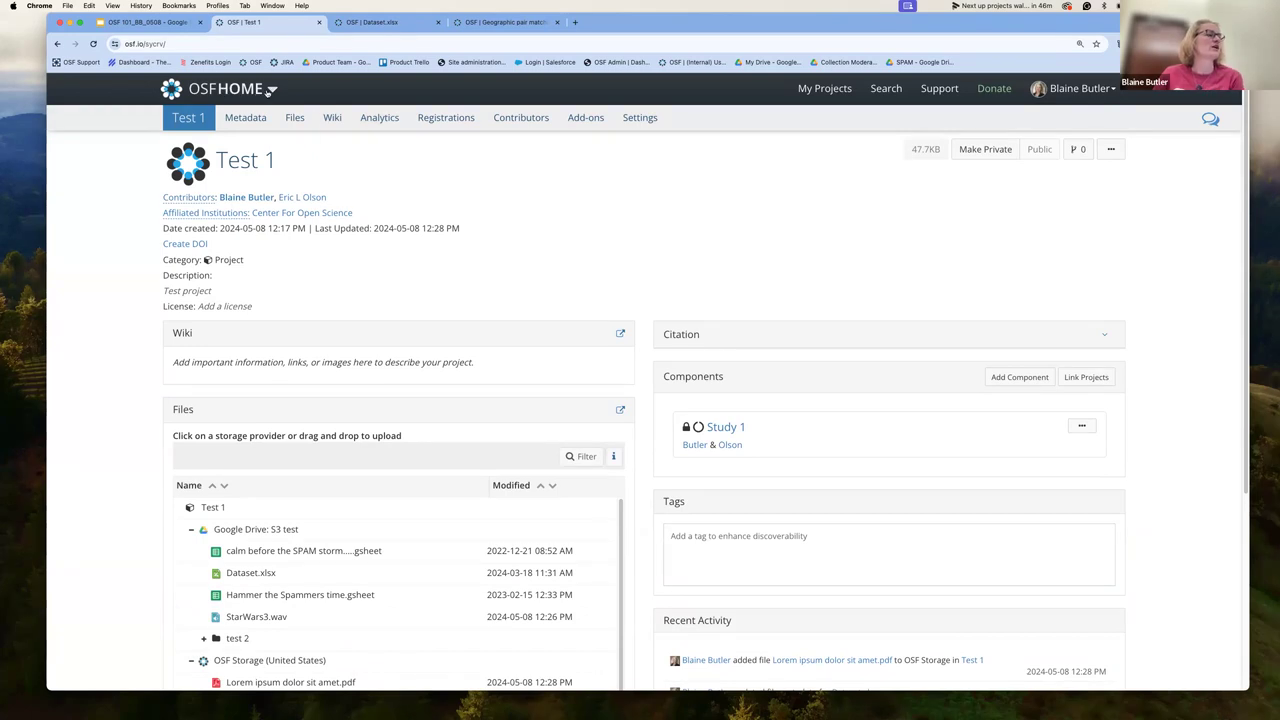
pyautogui.click(272, 89)
pyautogui.click(278, 148)
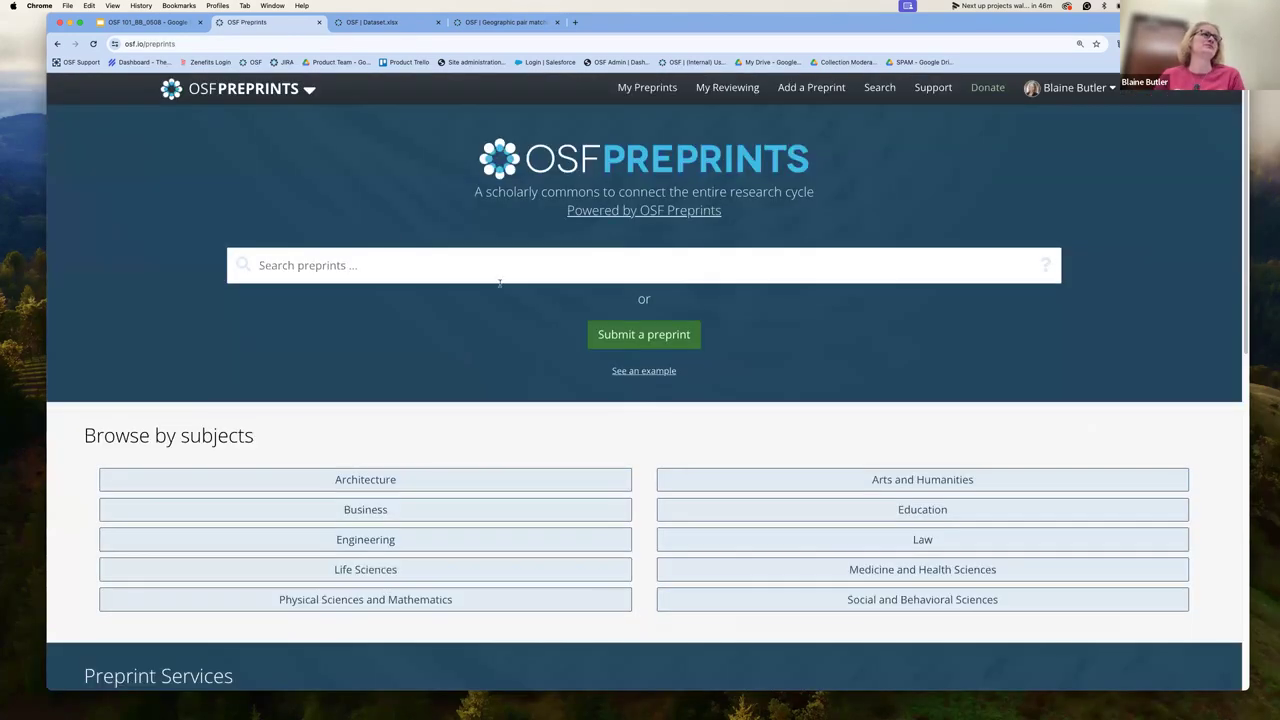
# - Start a new preprint and preview the EdArXiv, MetaArXiv, Law Archive, PsyArXiv and SocArXiv services
pyautogui.click(648, 341)
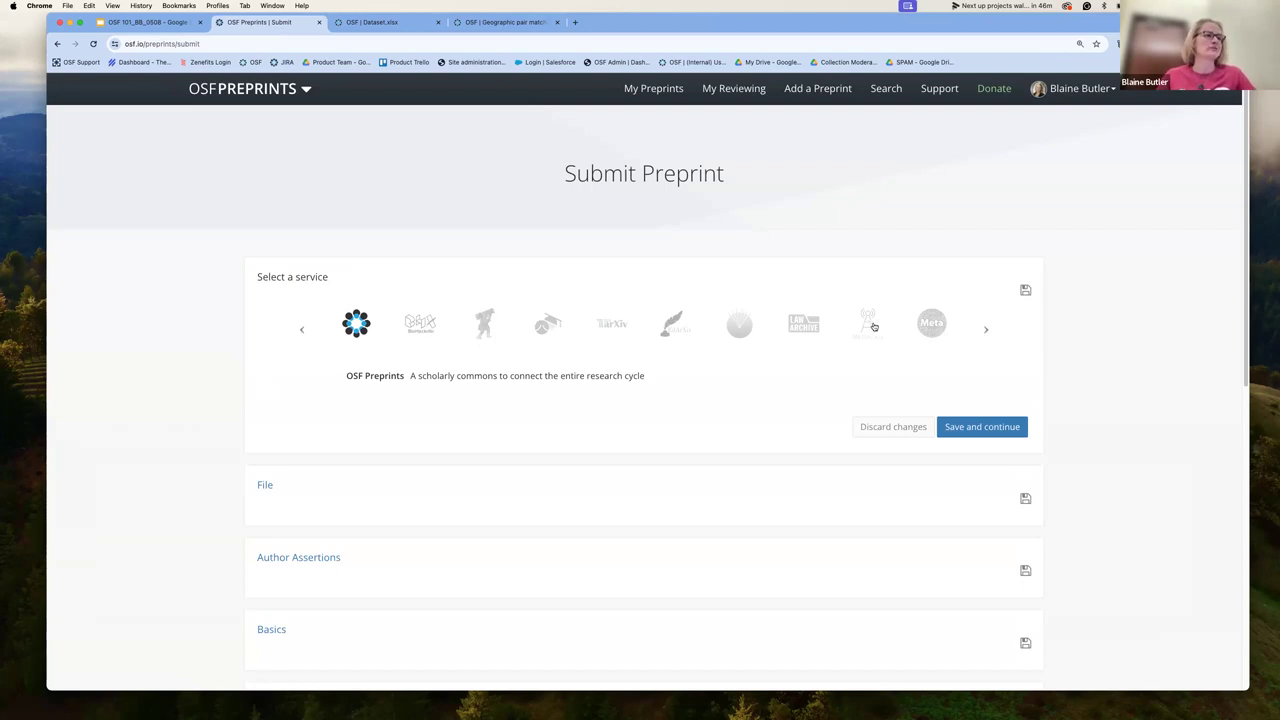
pyautogui.click(673, 335)
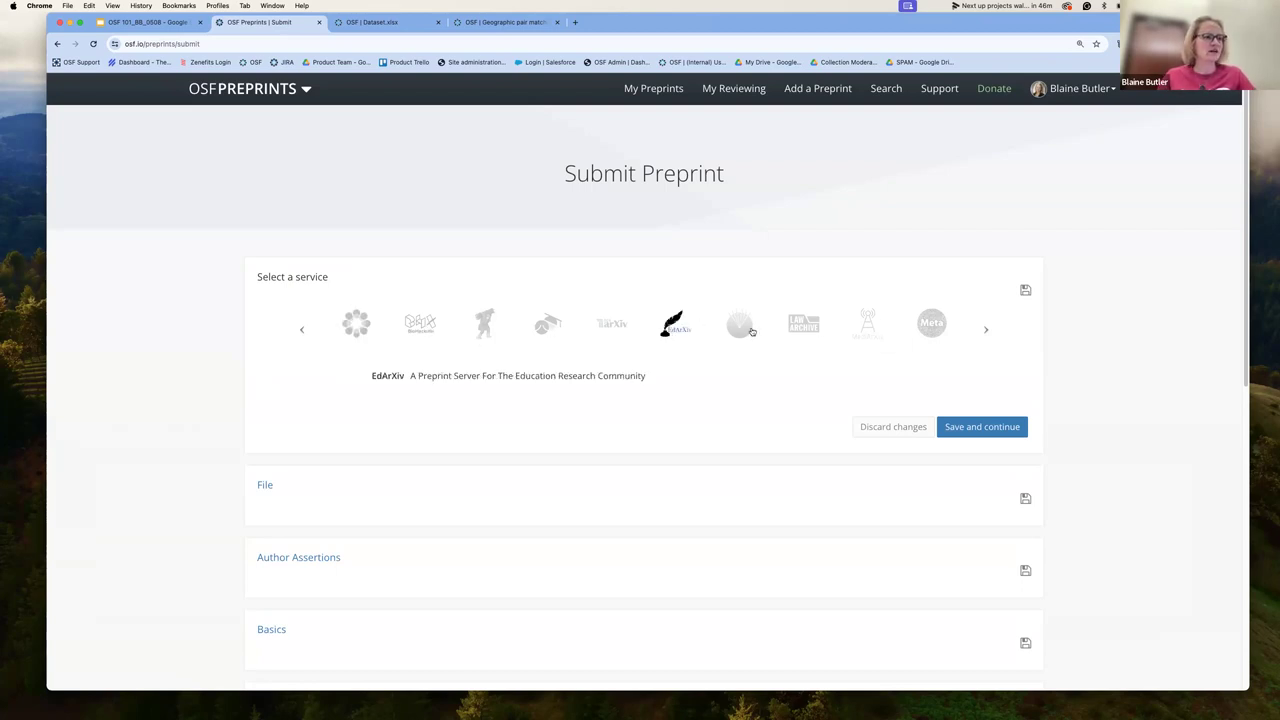
pyautogui.click(933, 330)
pyautogui.click(797, 321)
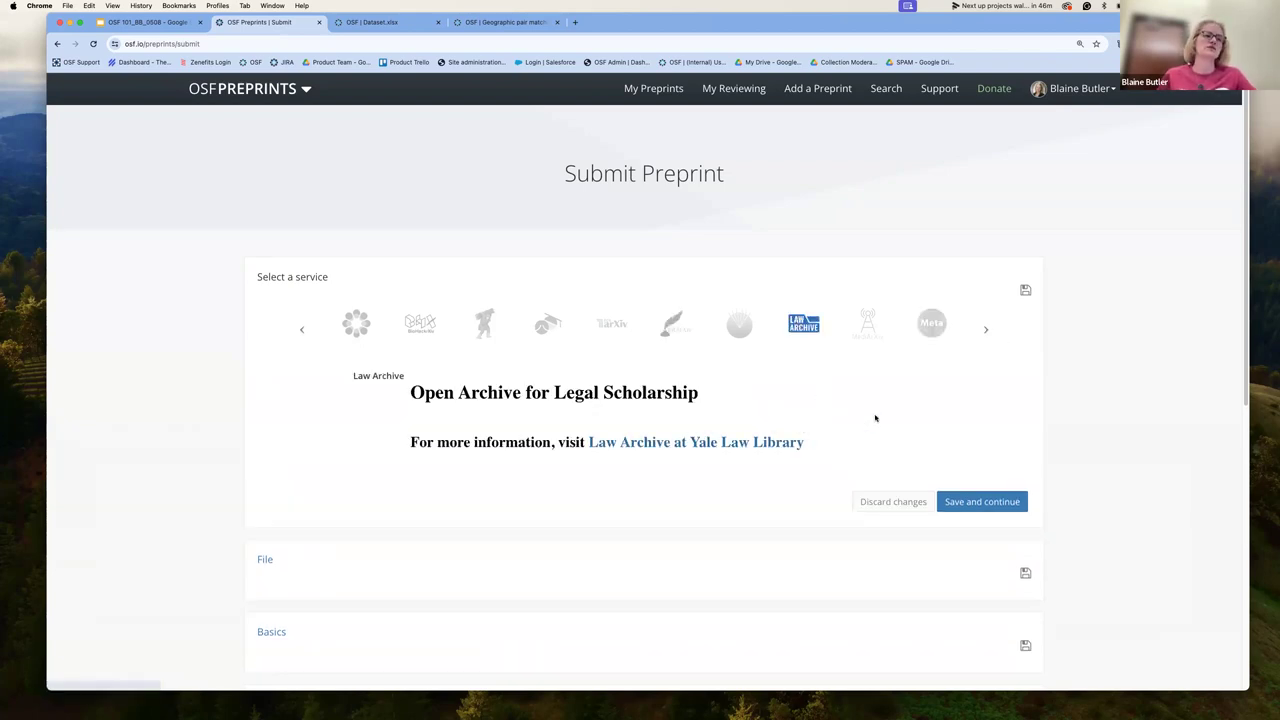
pyautogui.click(988, 331)
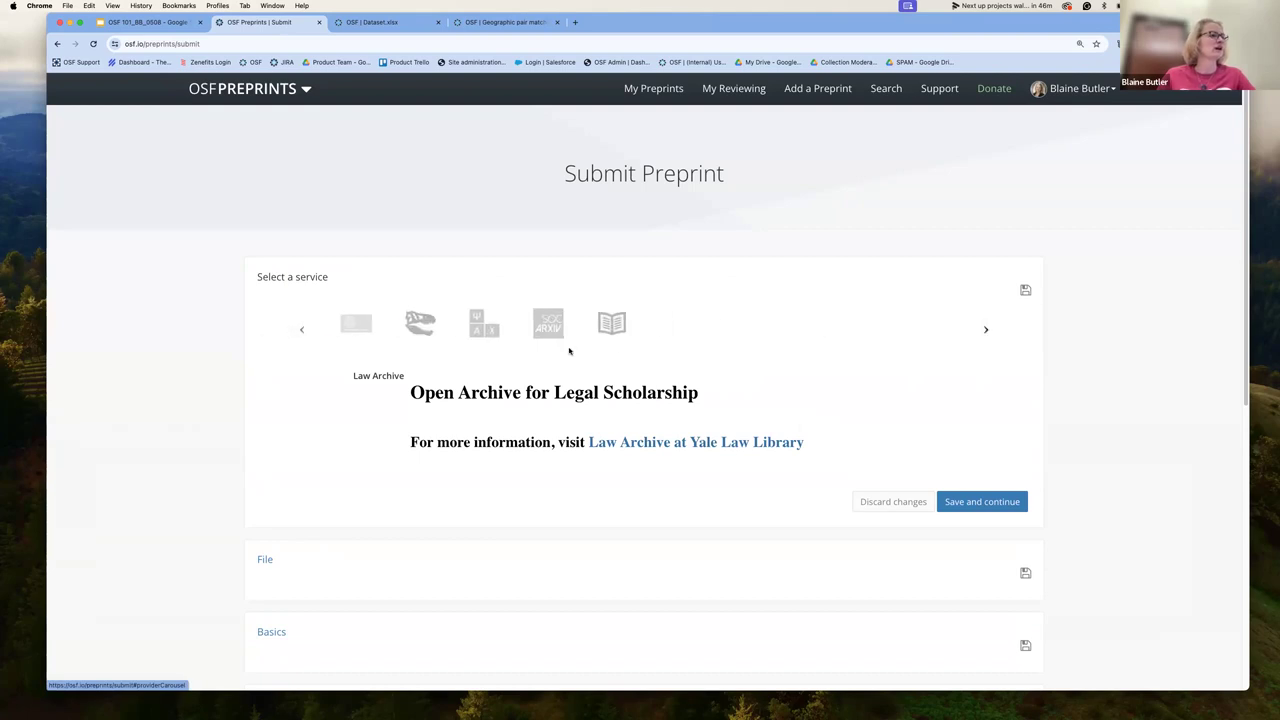
pyautogui.click(490, 332)
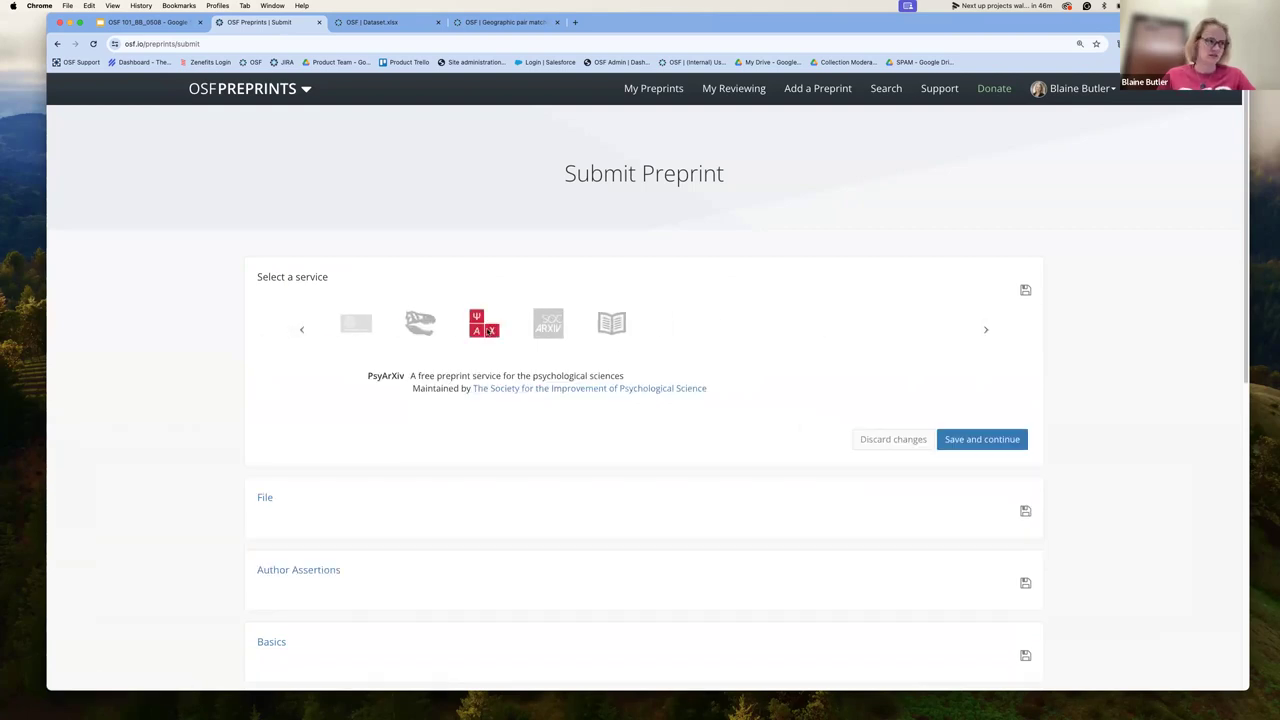
pyautogui.click(556, 328)
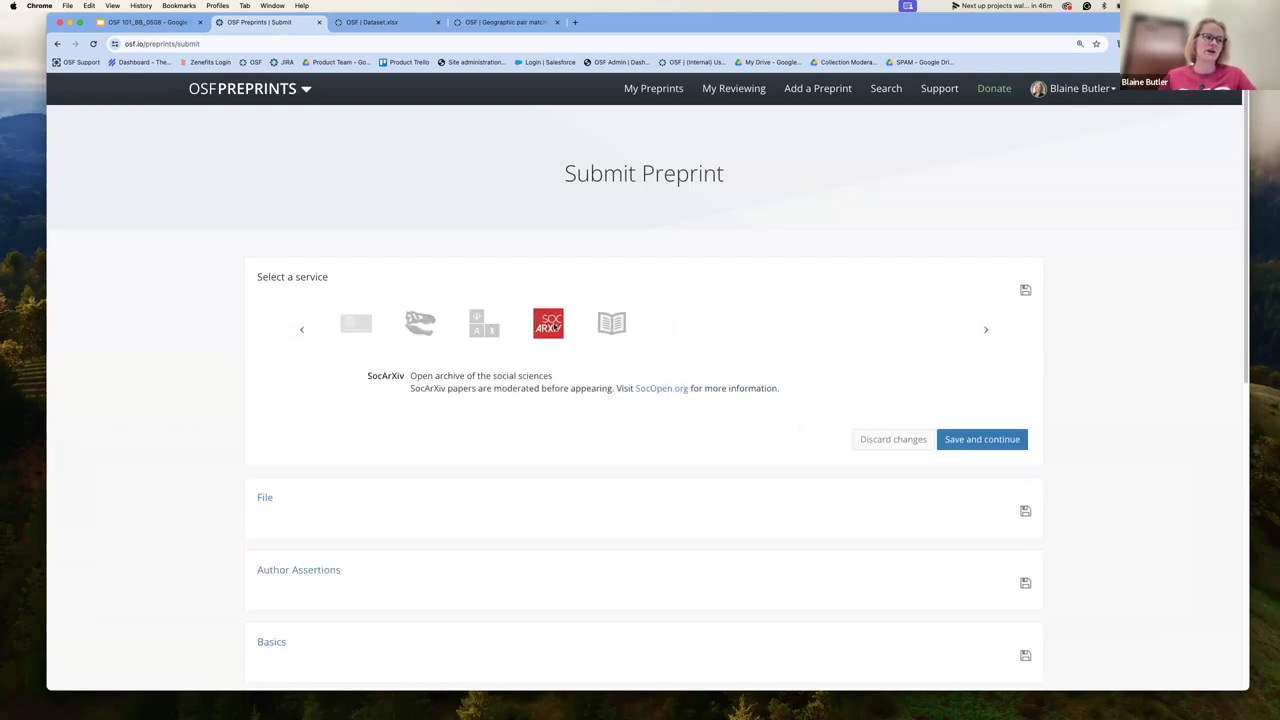
# - Choose OSF Preprints as the paper service and save it
pyautogui.click(302, 330)
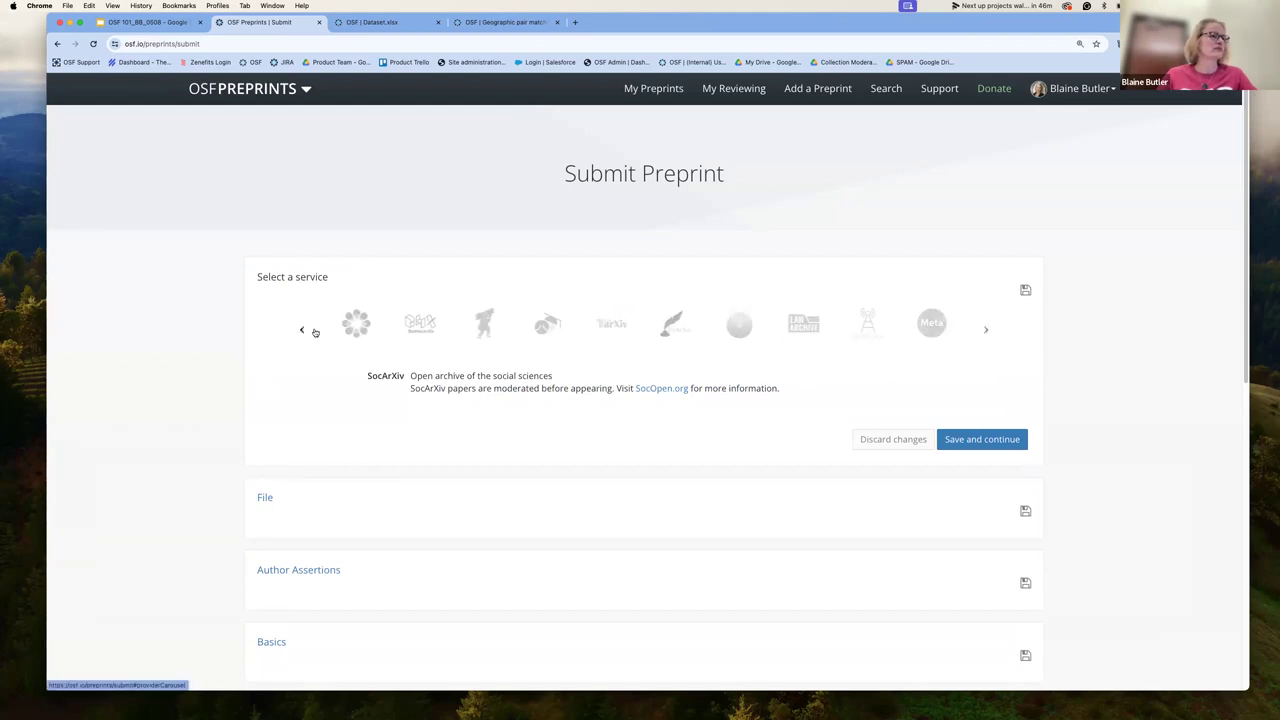
pyautogui.click(360, 325)
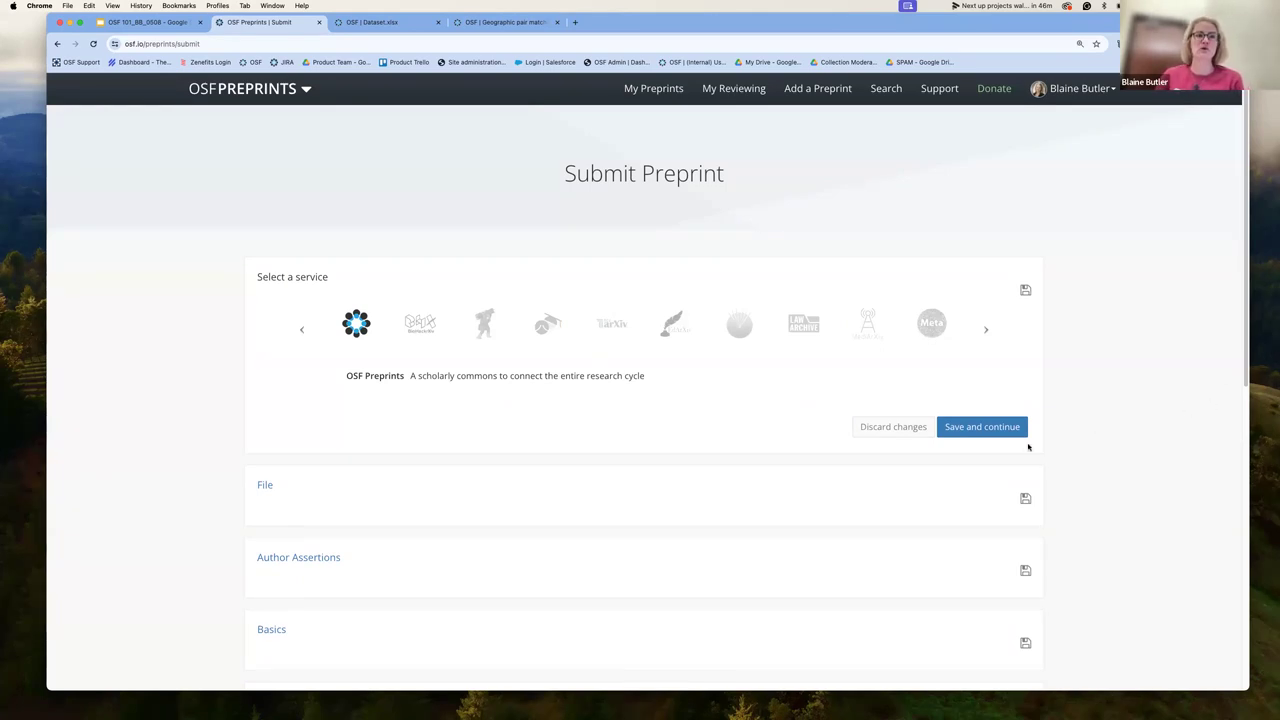
pyautogui.click(977, 428)
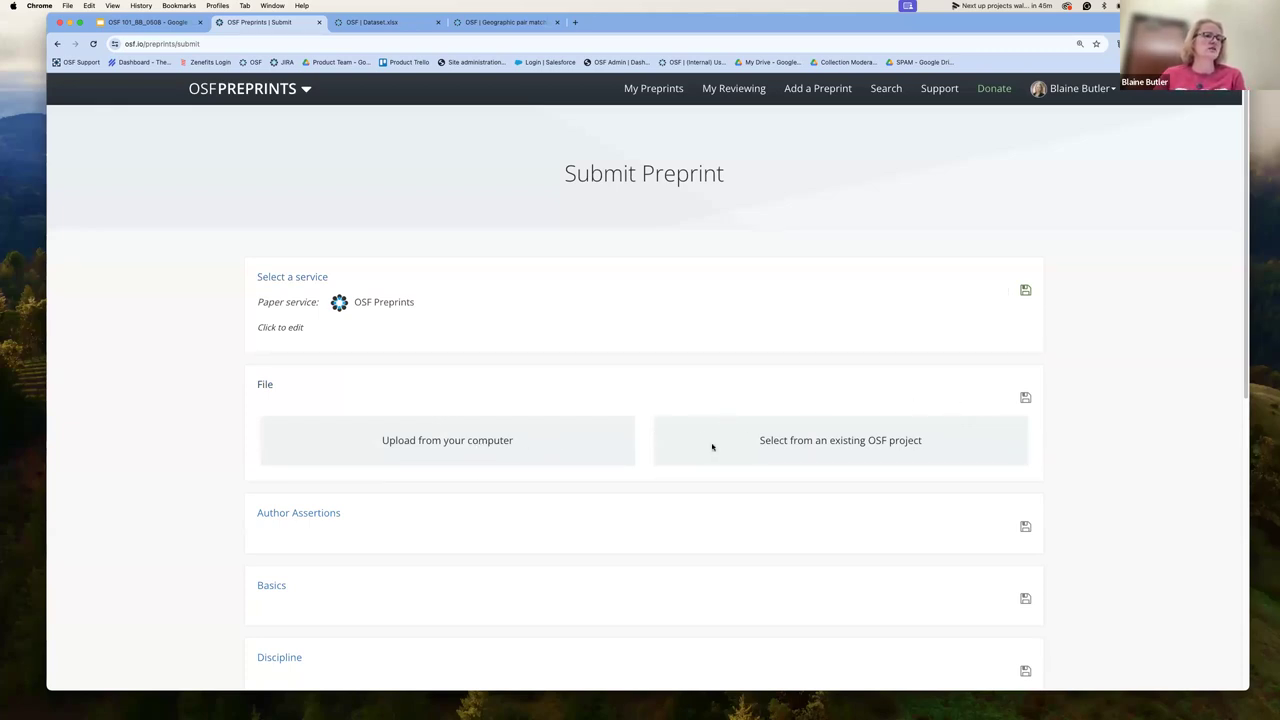
# - Take Lorem ipsum dolor sit amet.pdf from project Test 1 as the preprint file and save it
pyautogui.click(827, 445)
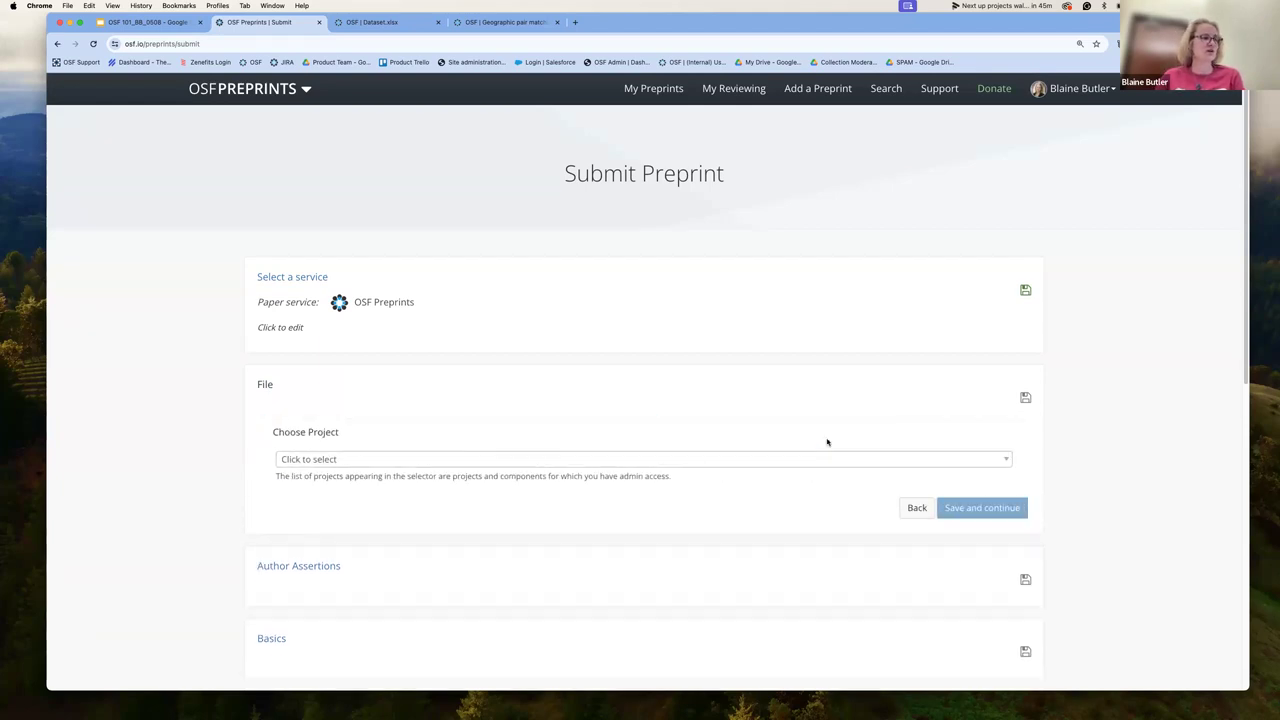
pyautogui.click(1006, 460)
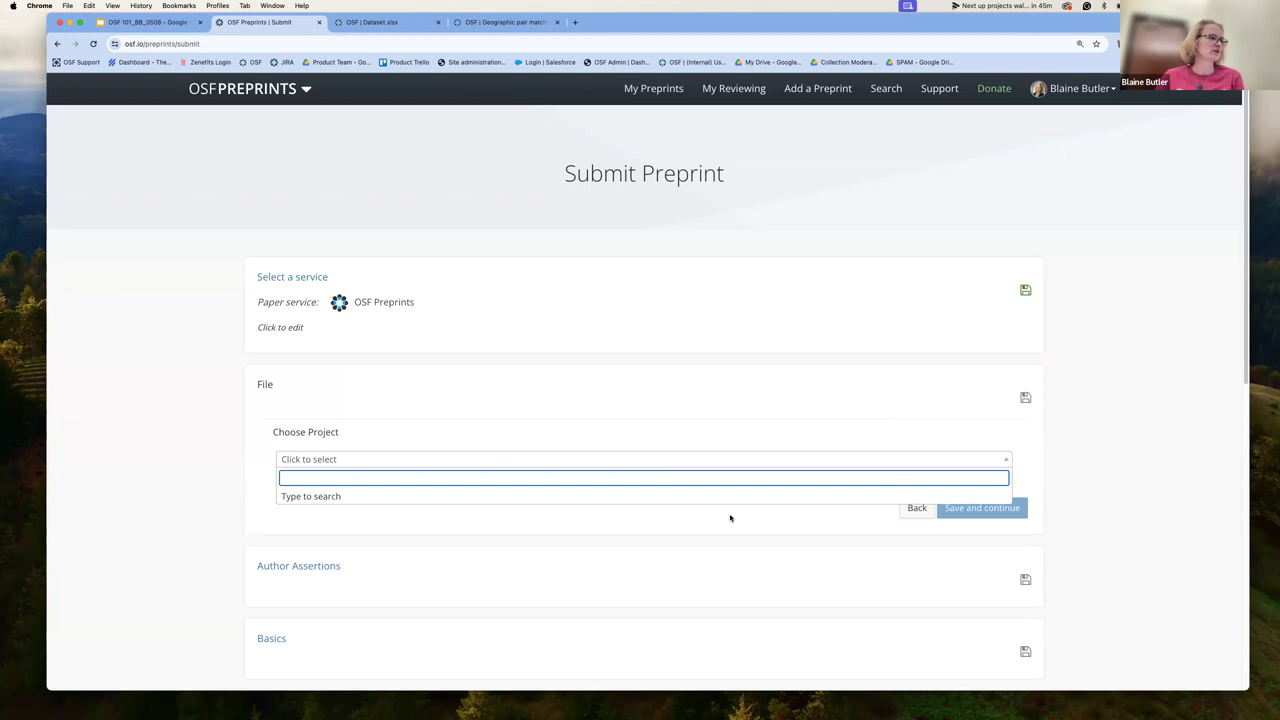
pyautogui.write('Test')
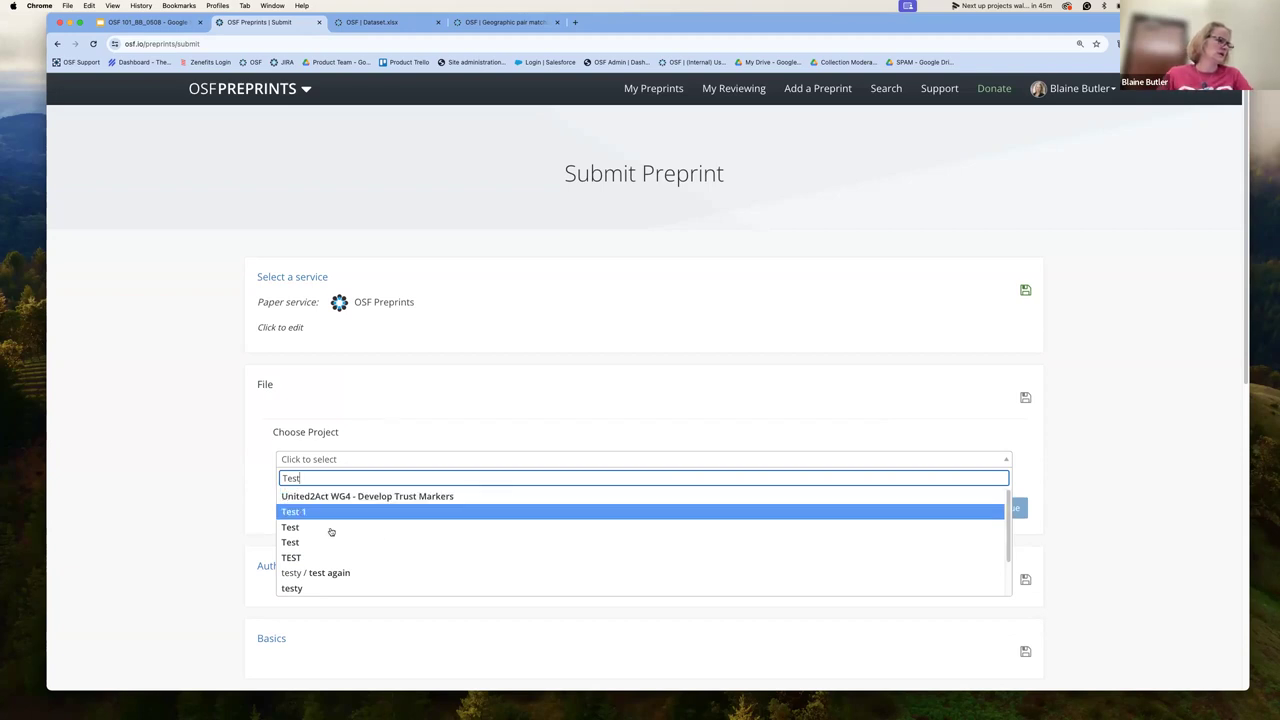
pyautogui.click(316, 512)
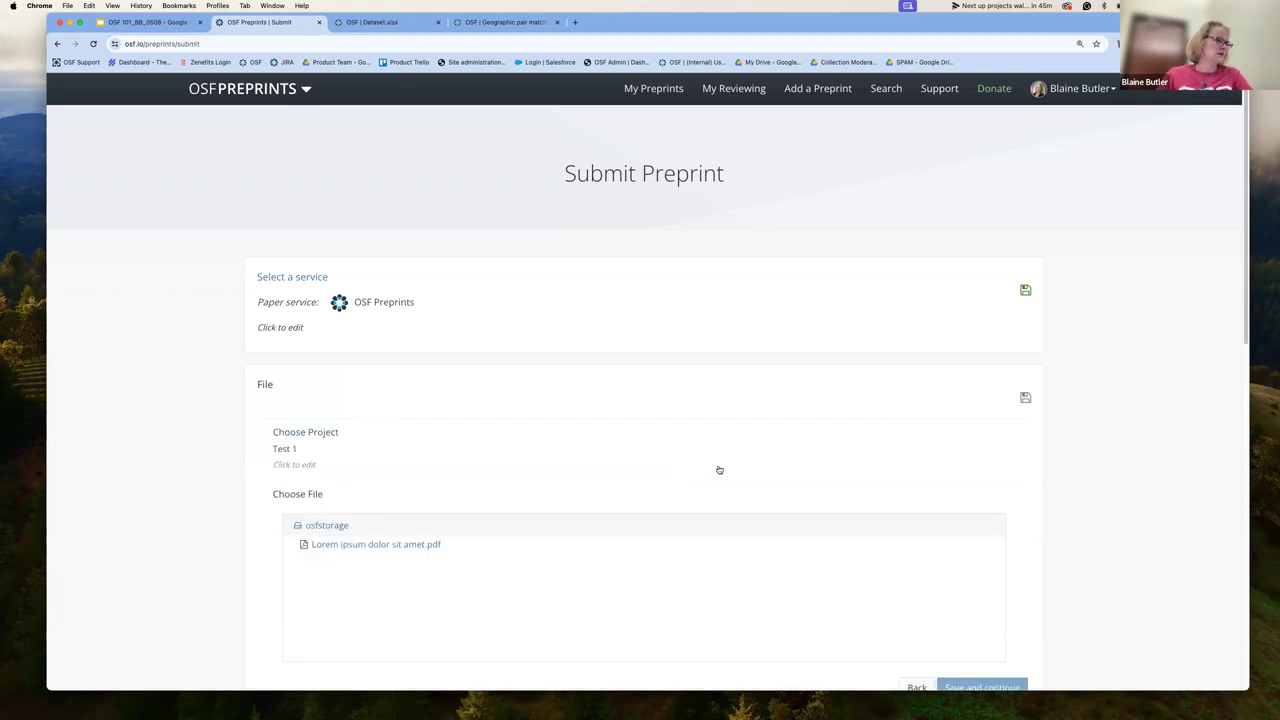
pyautogui.scroll(-3, 389, 449)
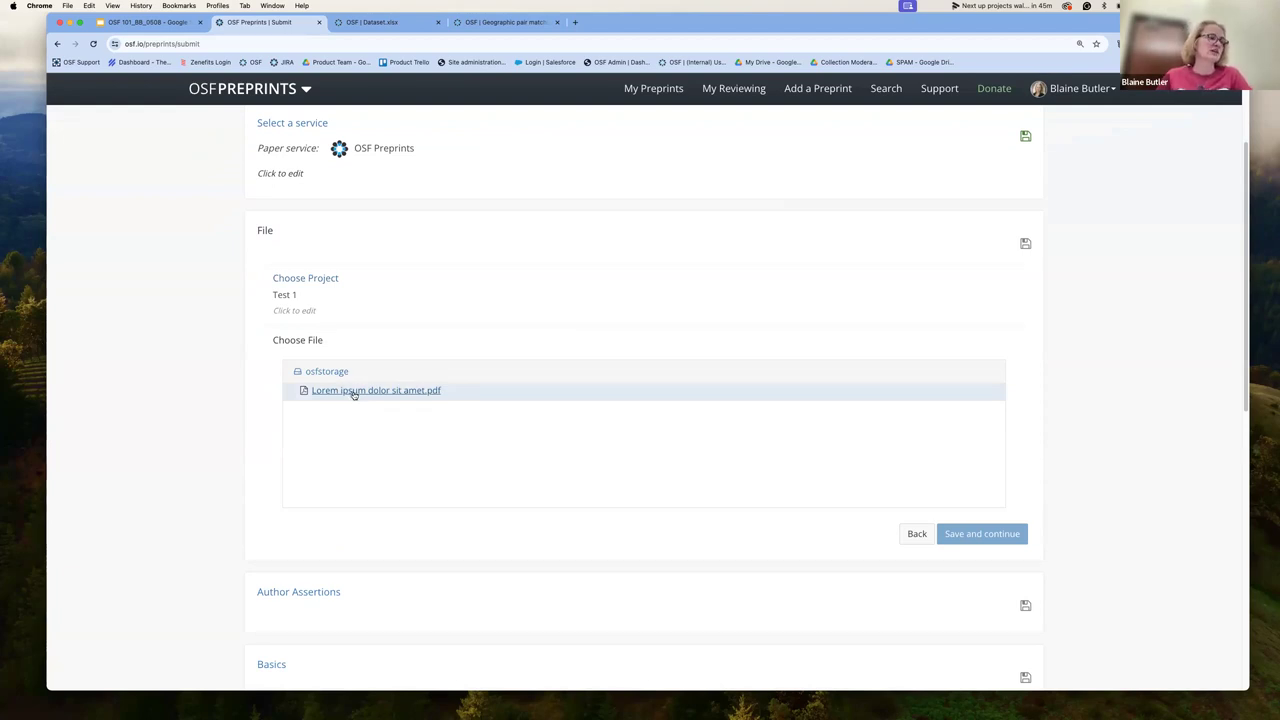
pyautogui.click(351, 391)
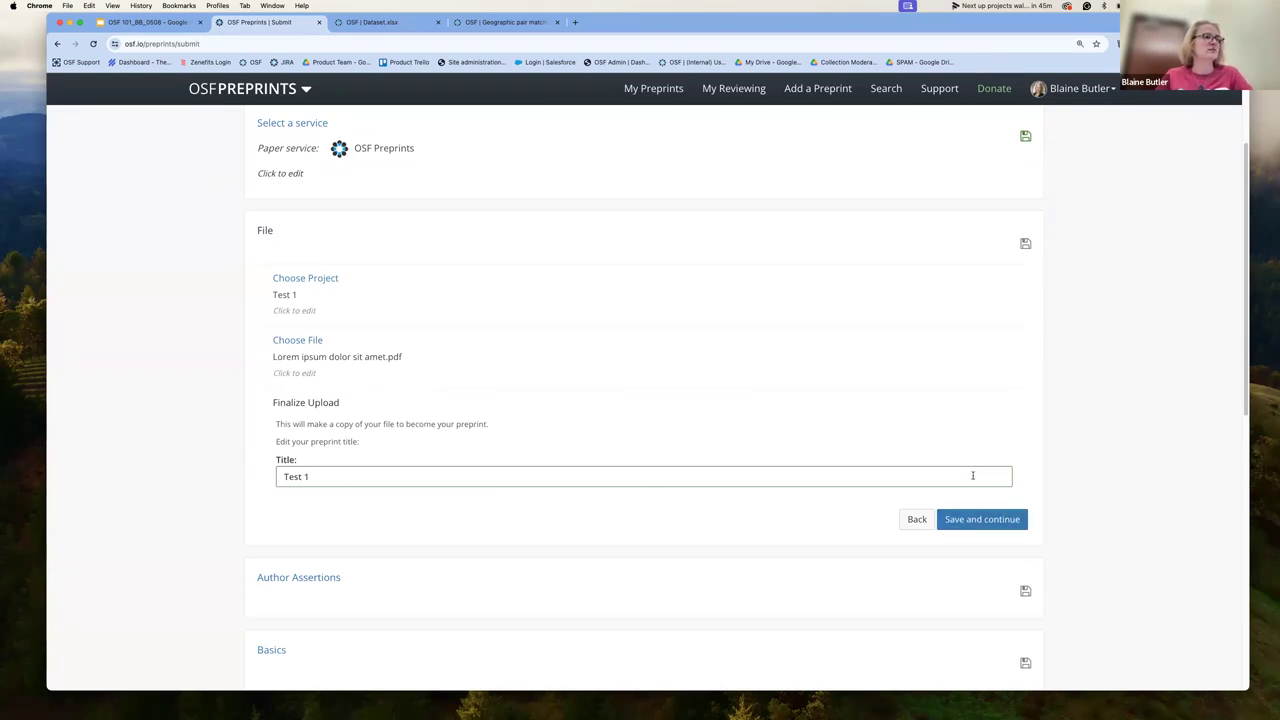
pyautogui.click(1016, 520)
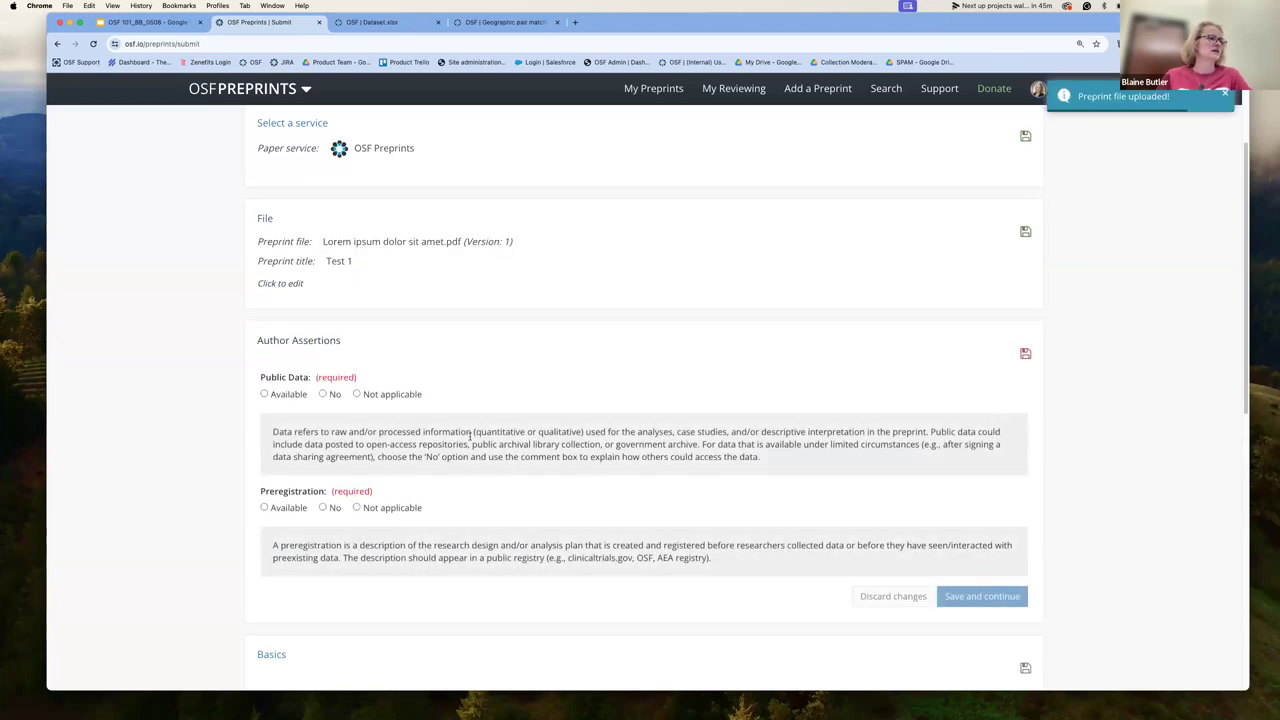
pyautogui.scroll(-2, 566, 331)
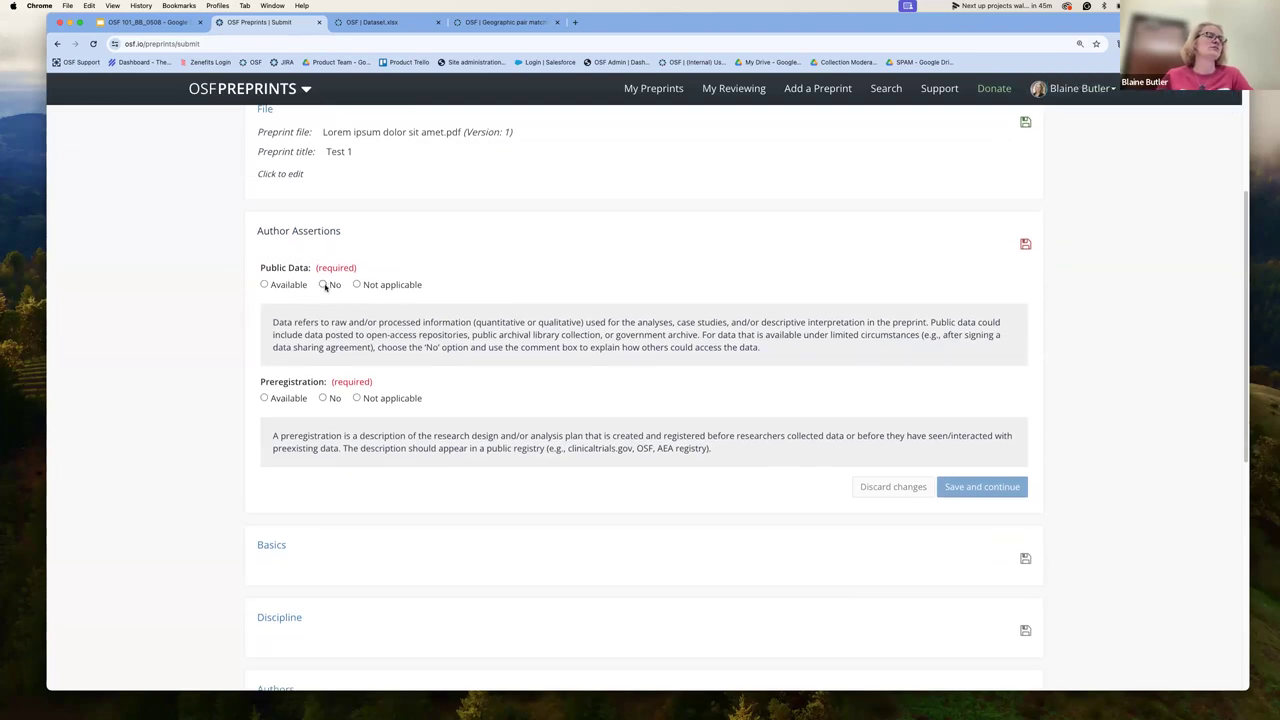
pyautogui.click(264, 284)
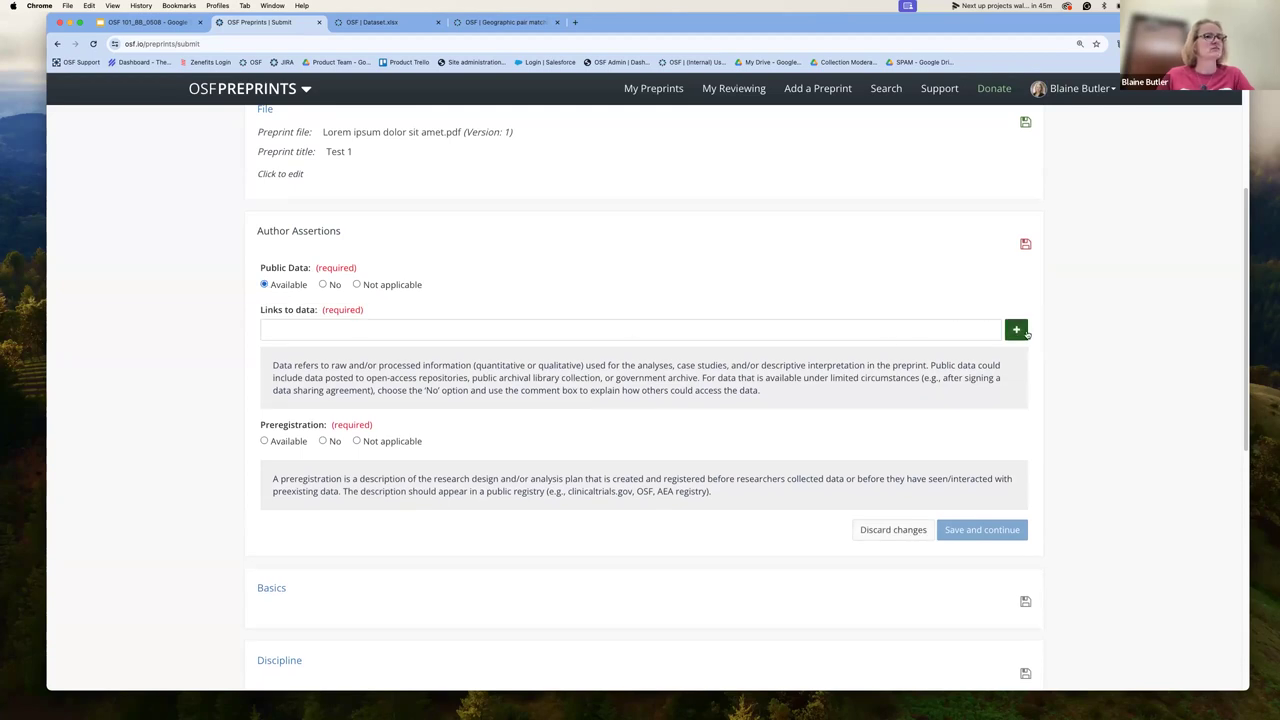
pyautogui.click(1018, 331)
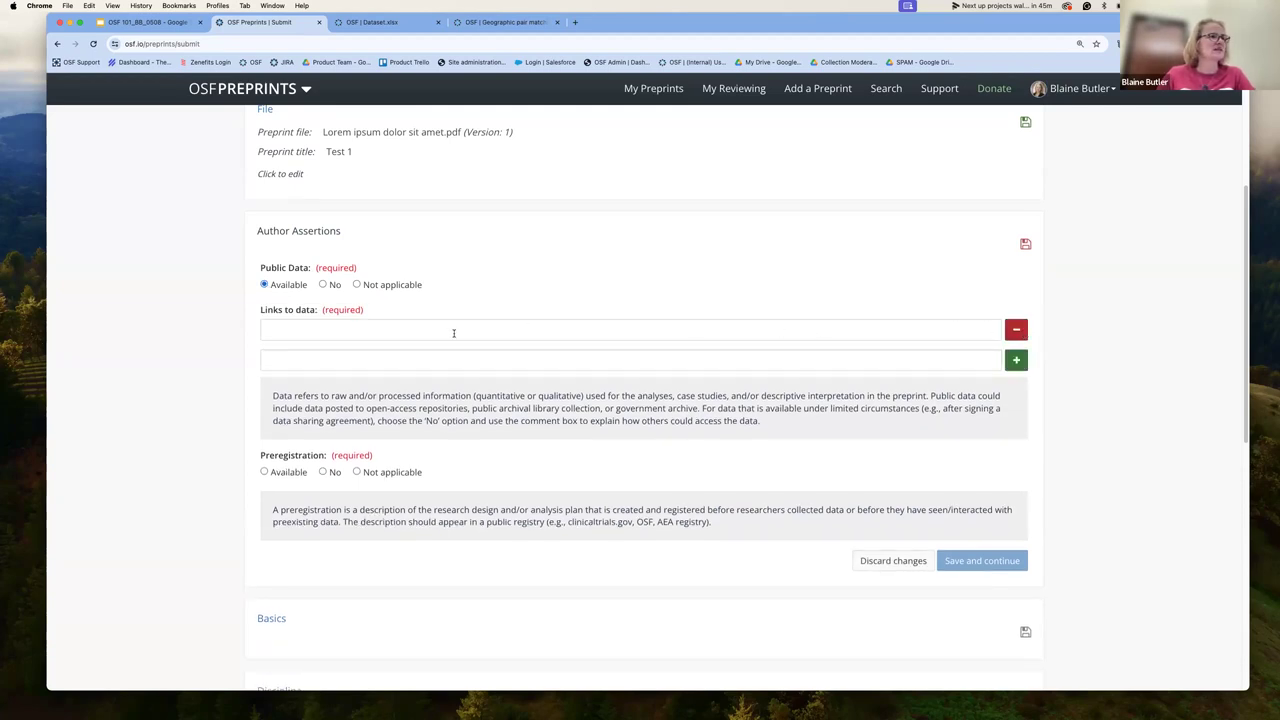
pyautogui.click(423, 330)
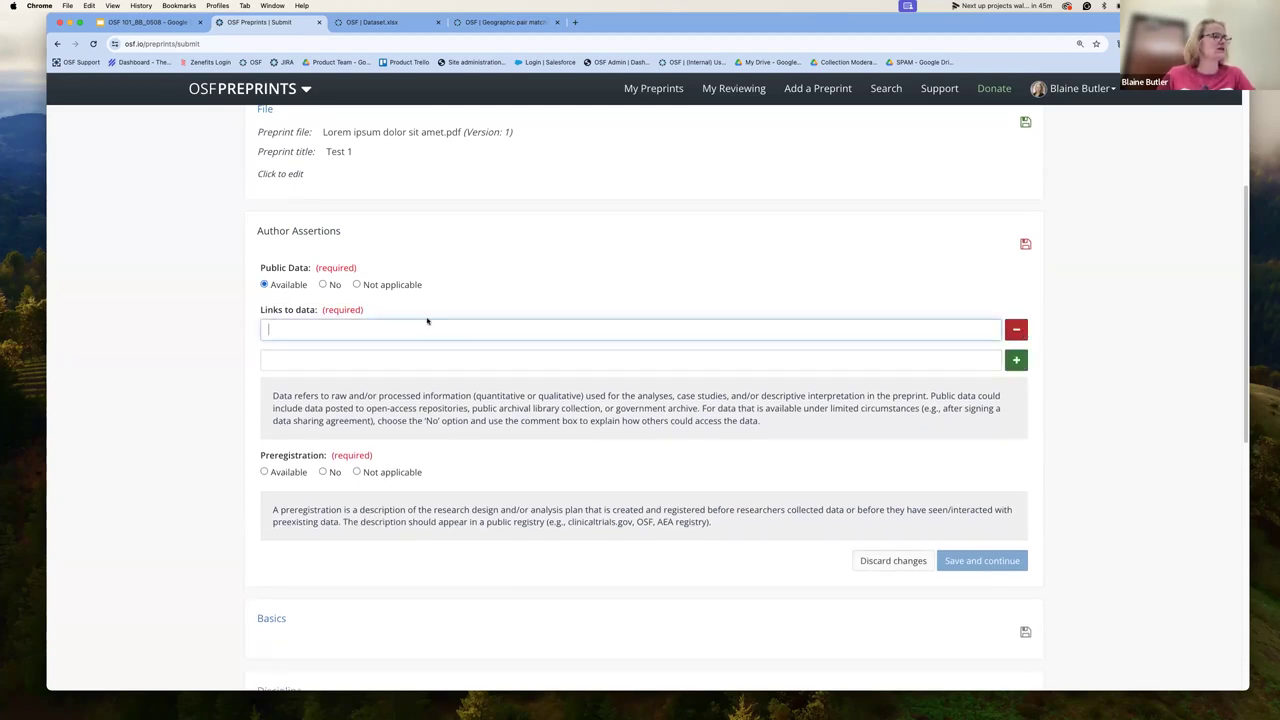
pyautogui.click(370, 22)
pyautogui.click(207, 44)
pyautogui.press('cmd+c')
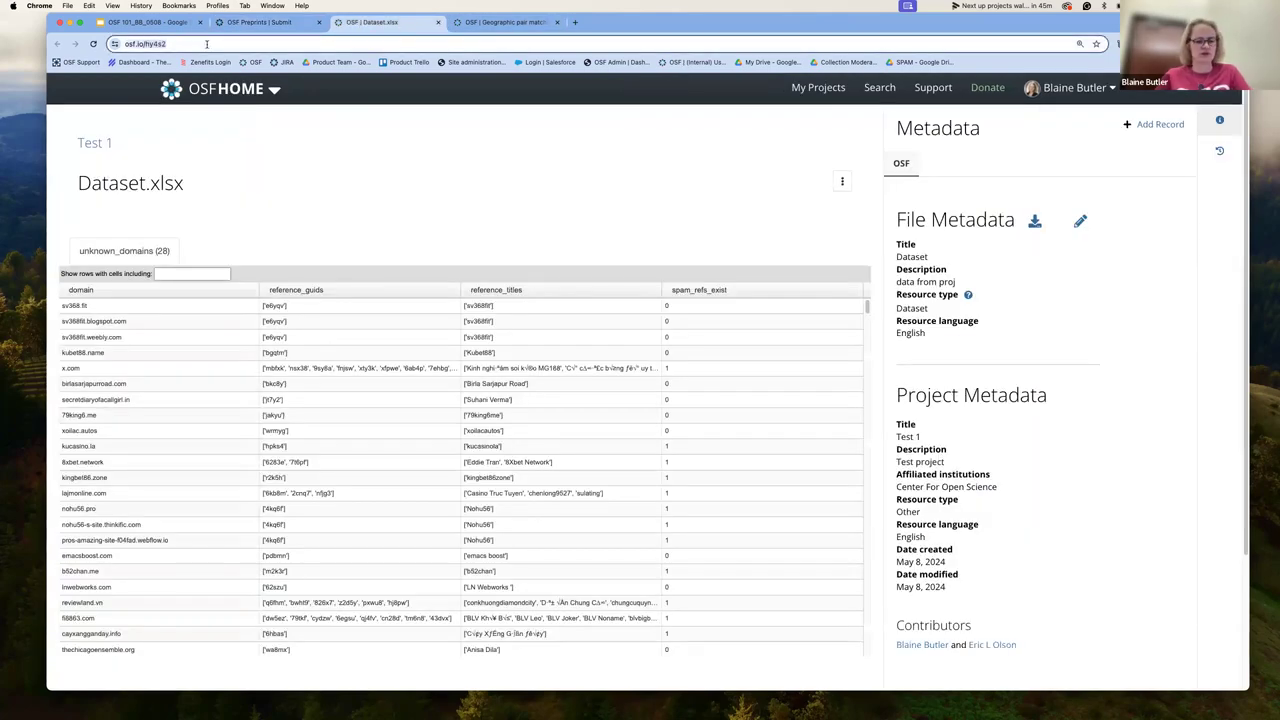
pyautogui.click(259, 22)
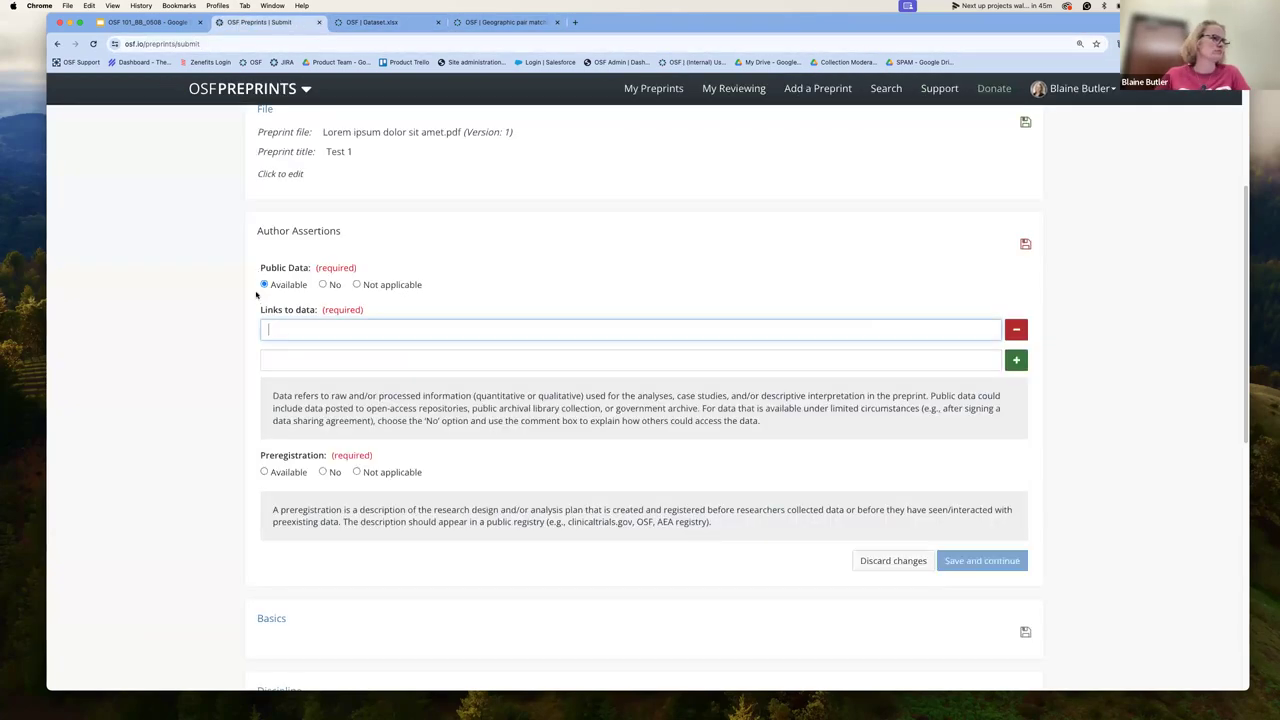
pyautogui.click(1016, 330)
pyautogui.click(321, 329)
pyautogui.press('cmd+v')
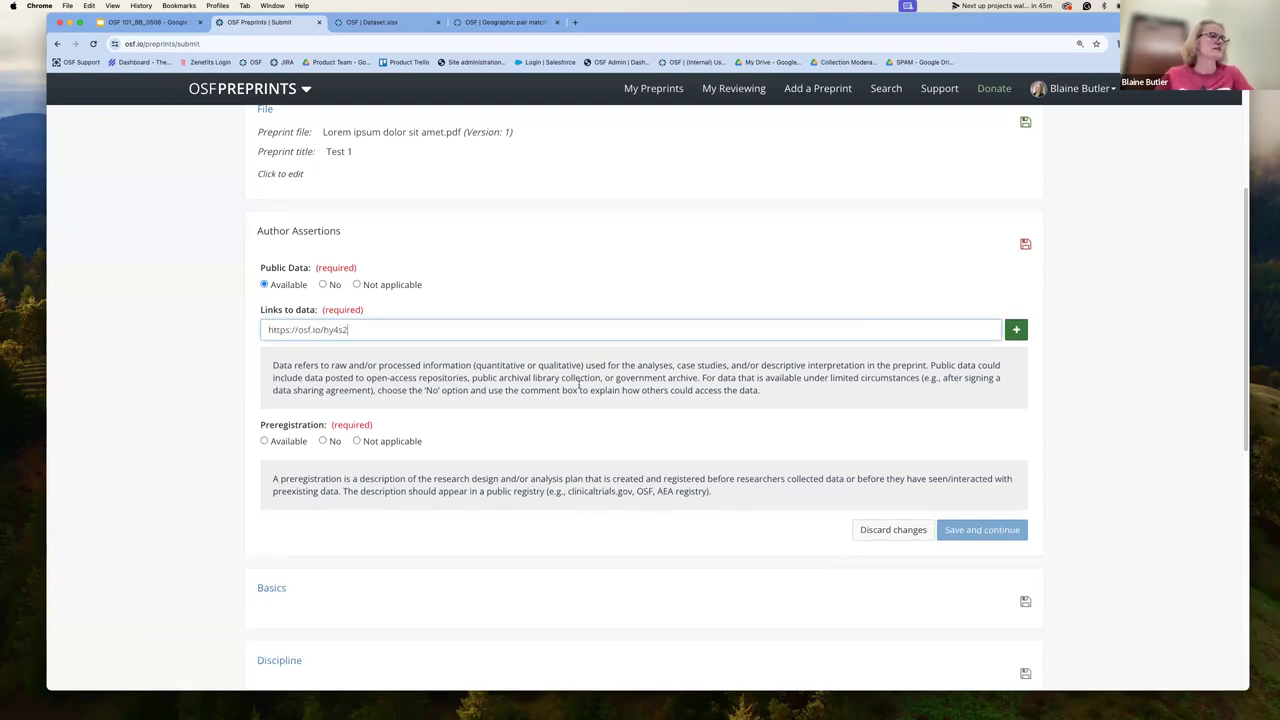
# - Answer No for preregistration and save the author assertions
pyautogui.click(322, 441)
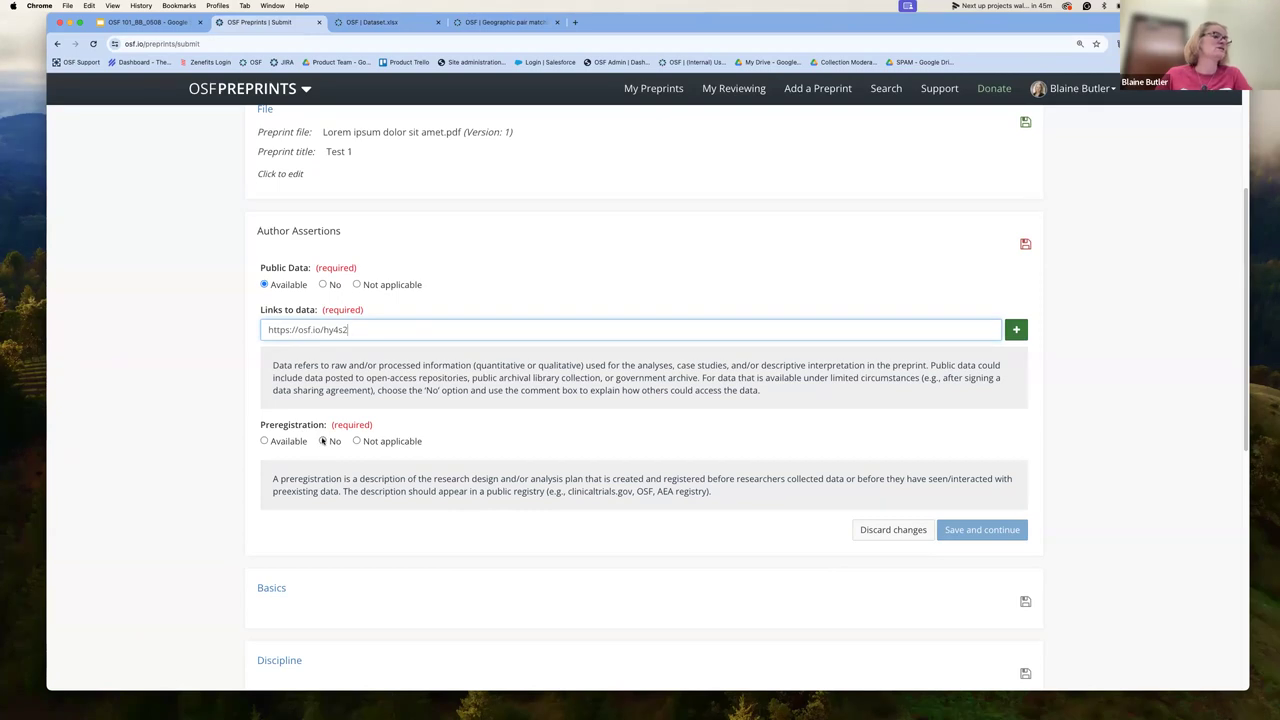
pyautogui.scroll(-2, 865, 451)
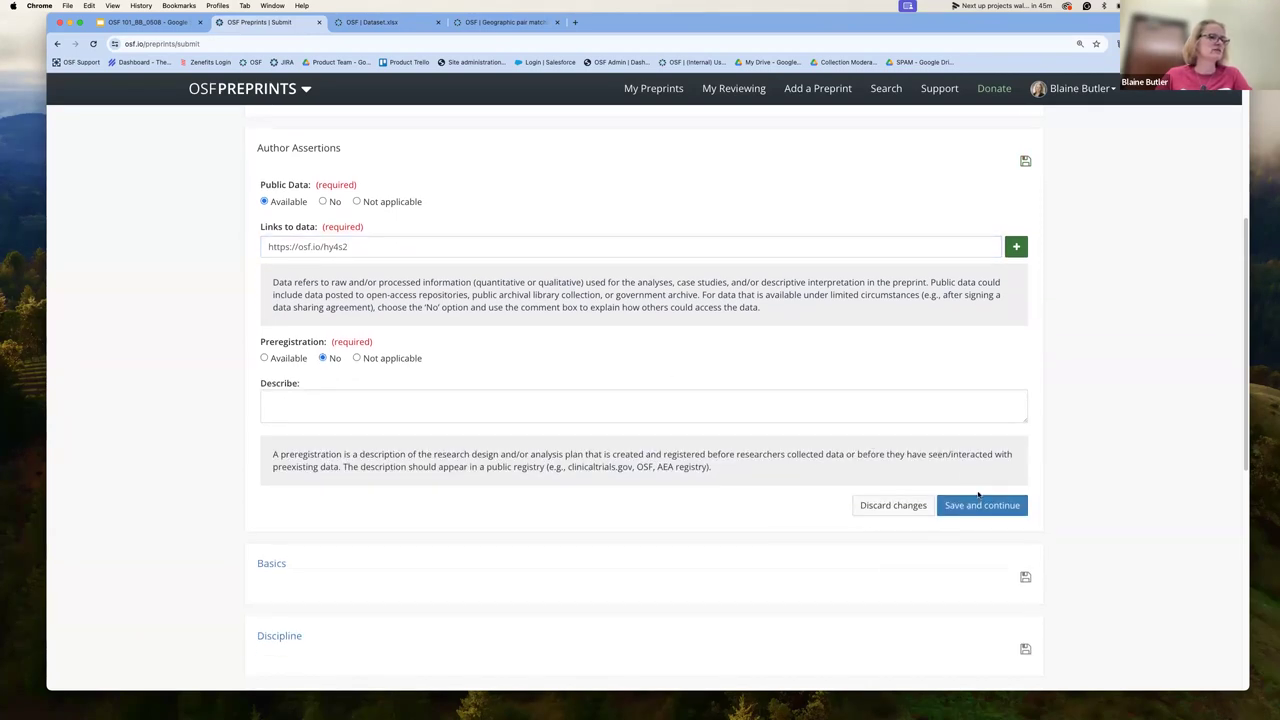
pyautogui.click(985, 505)
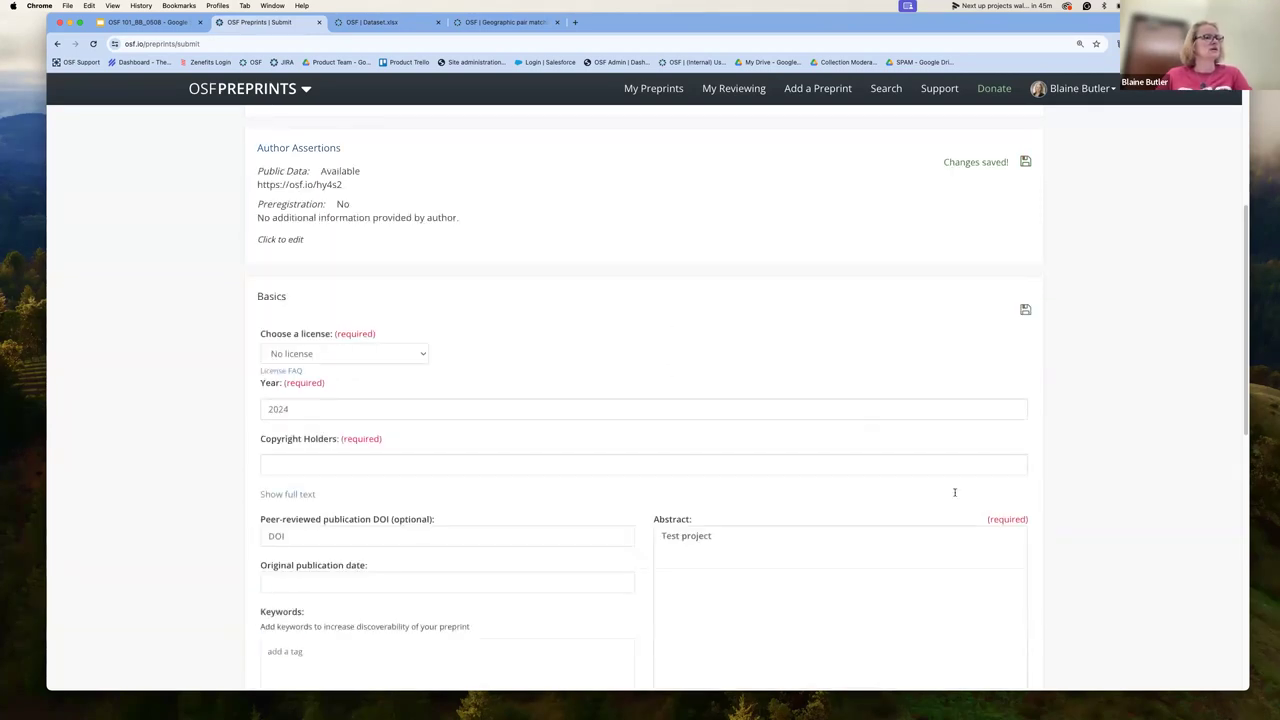
# - Paste the dataset link twice into the abstract, choose the CC-By Attribution 4.0 International license, and save
pyautogui.click(760, 343)
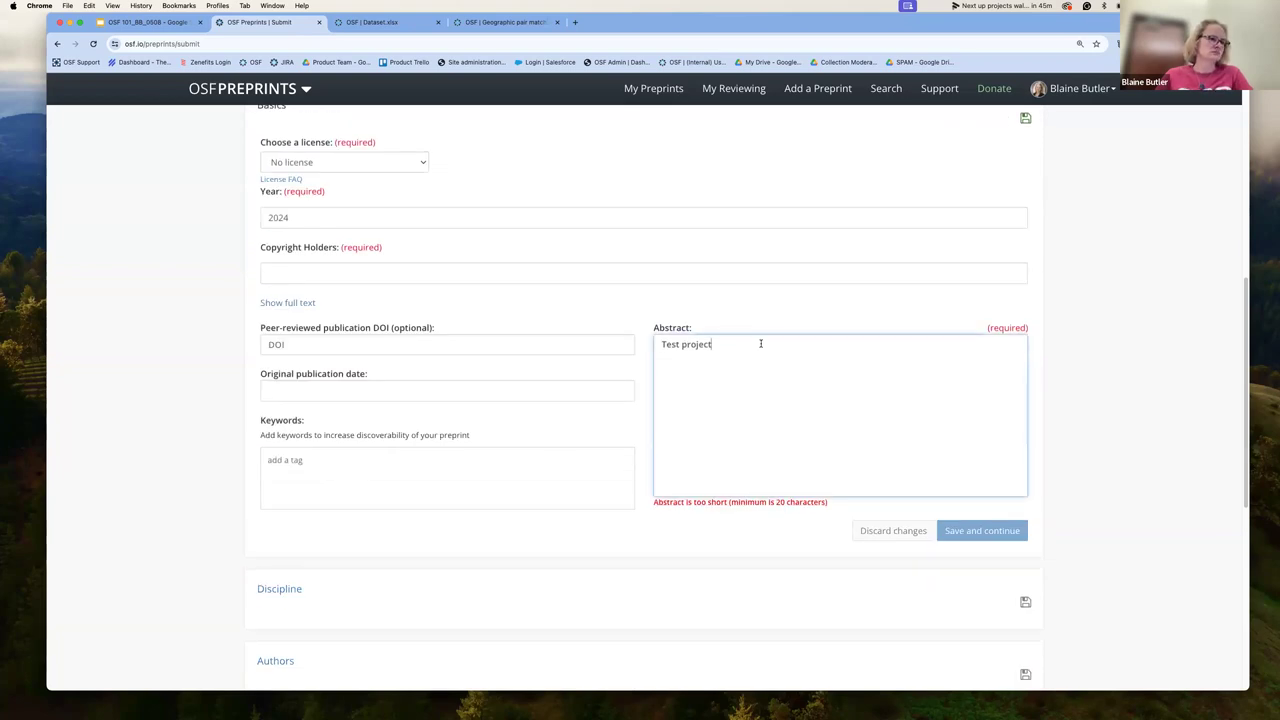
pyautogui.press('super+v')
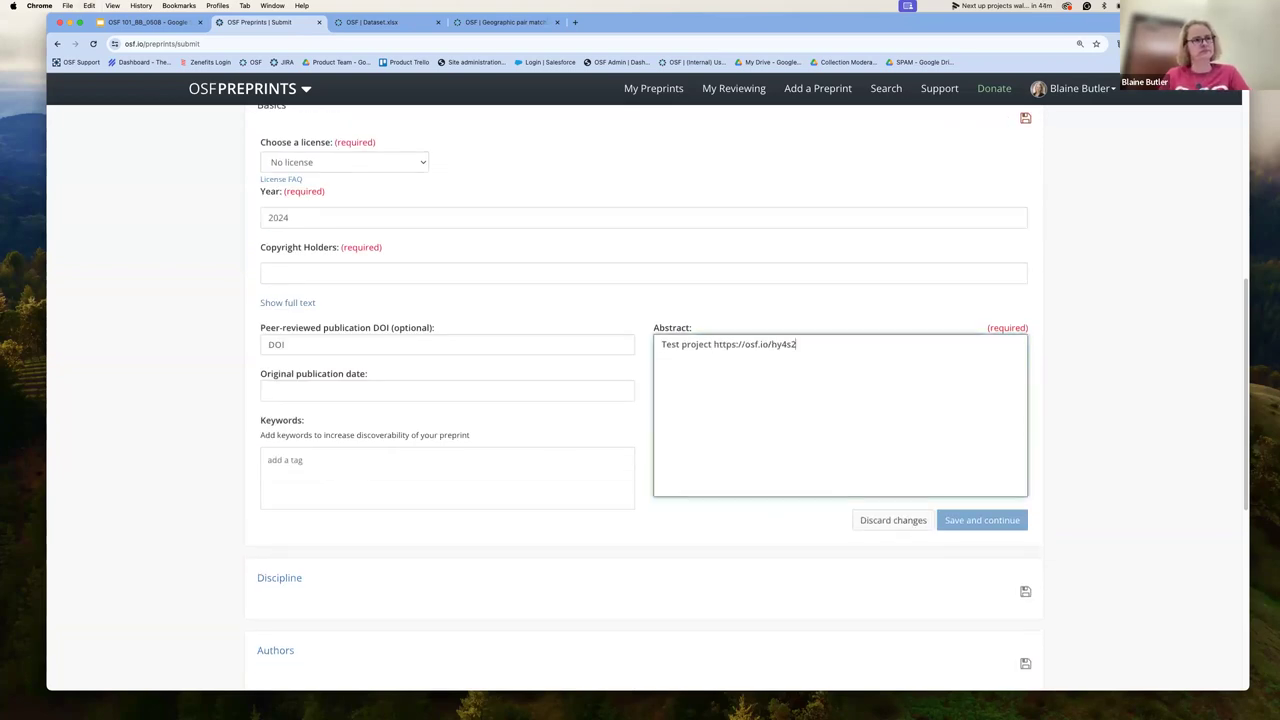
pyautogui.press('super+v')
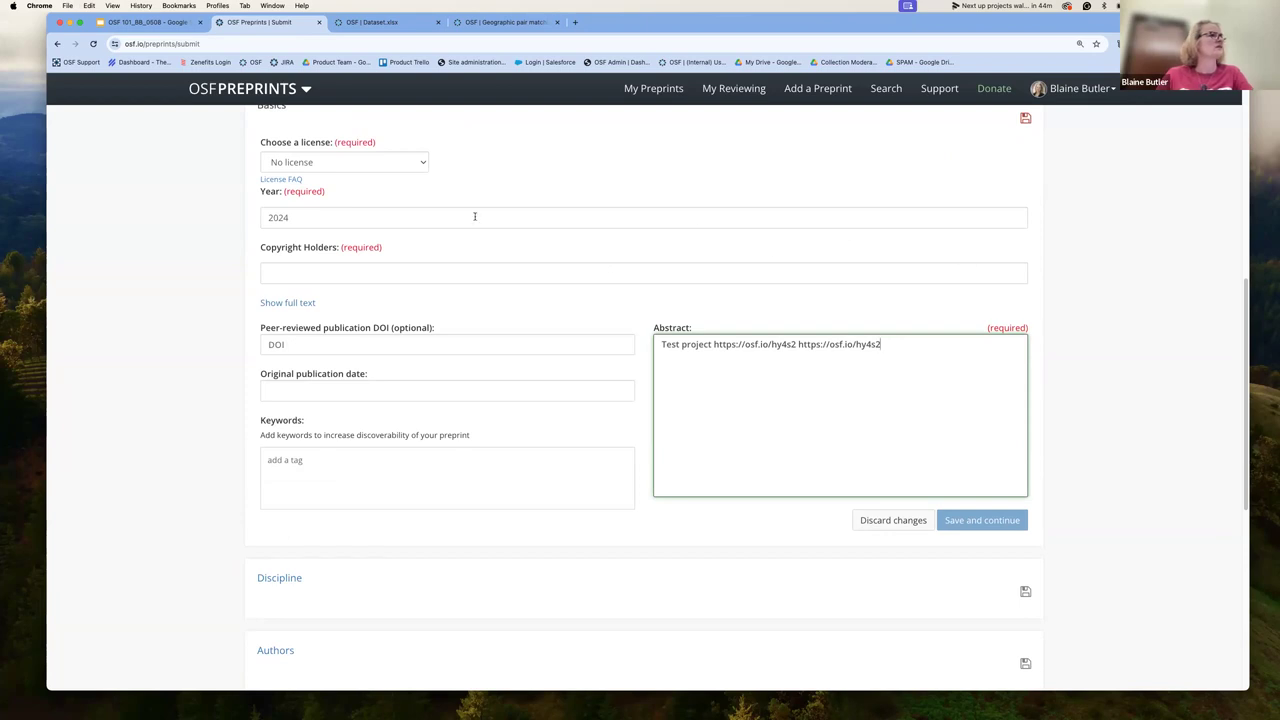
pyautogui.click(421, 164)
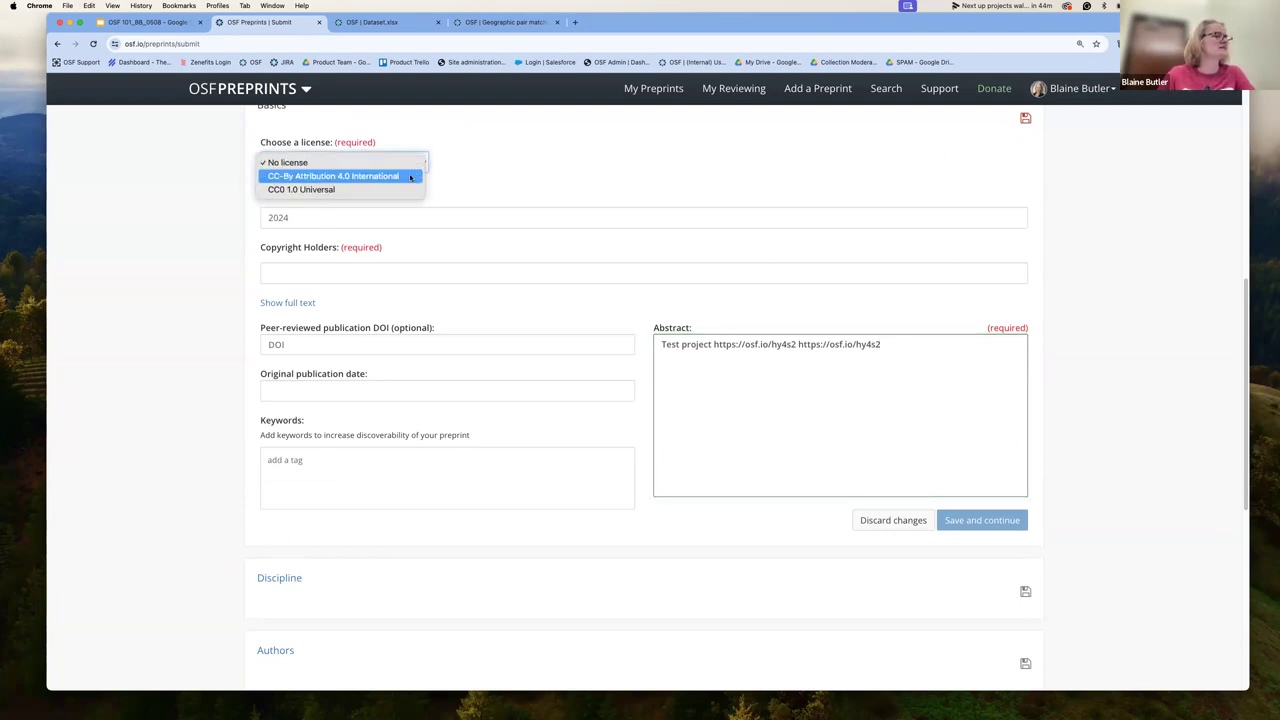
pyautogui.click(410, 177)
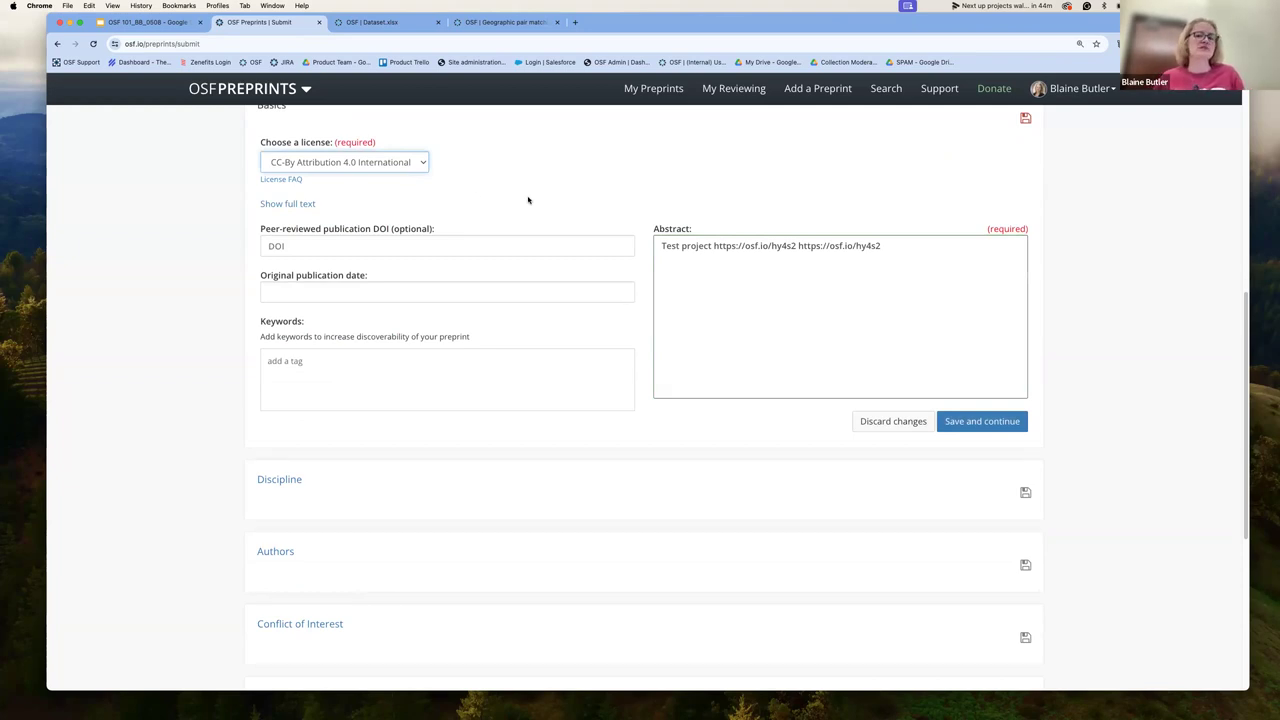
pyautogui.click(418, 162)
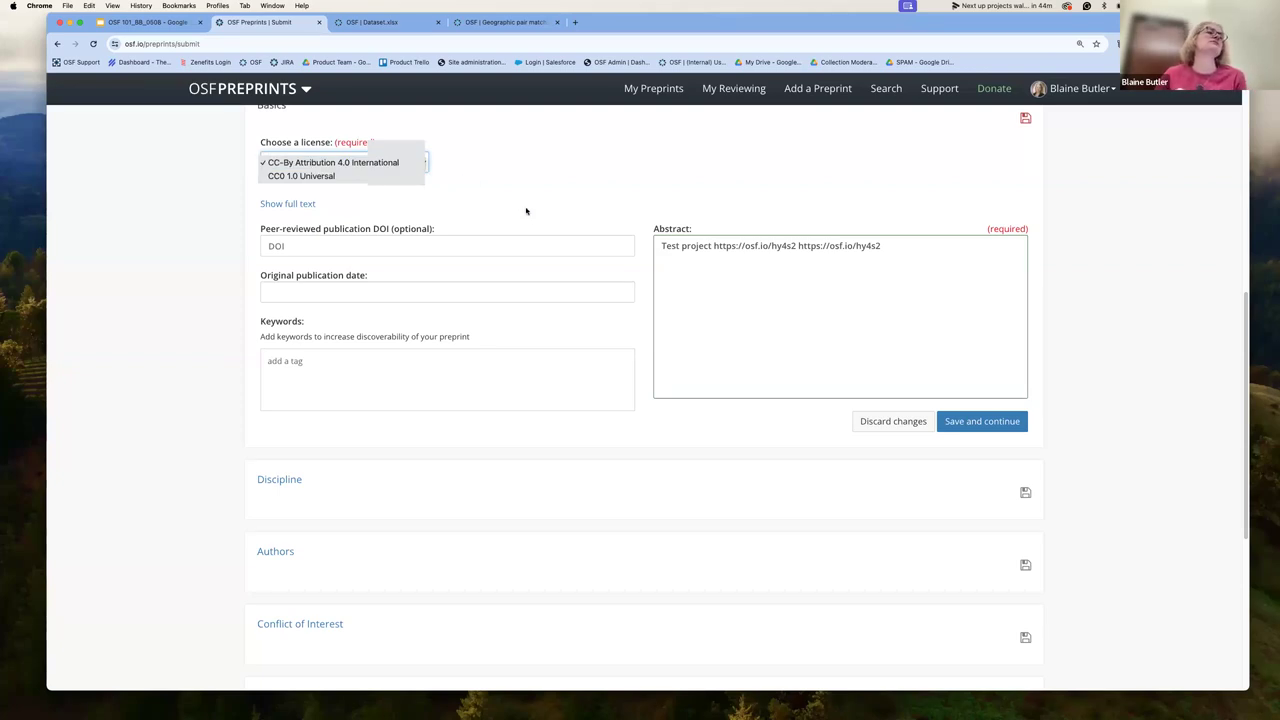
pyautogui.click(697, 168)
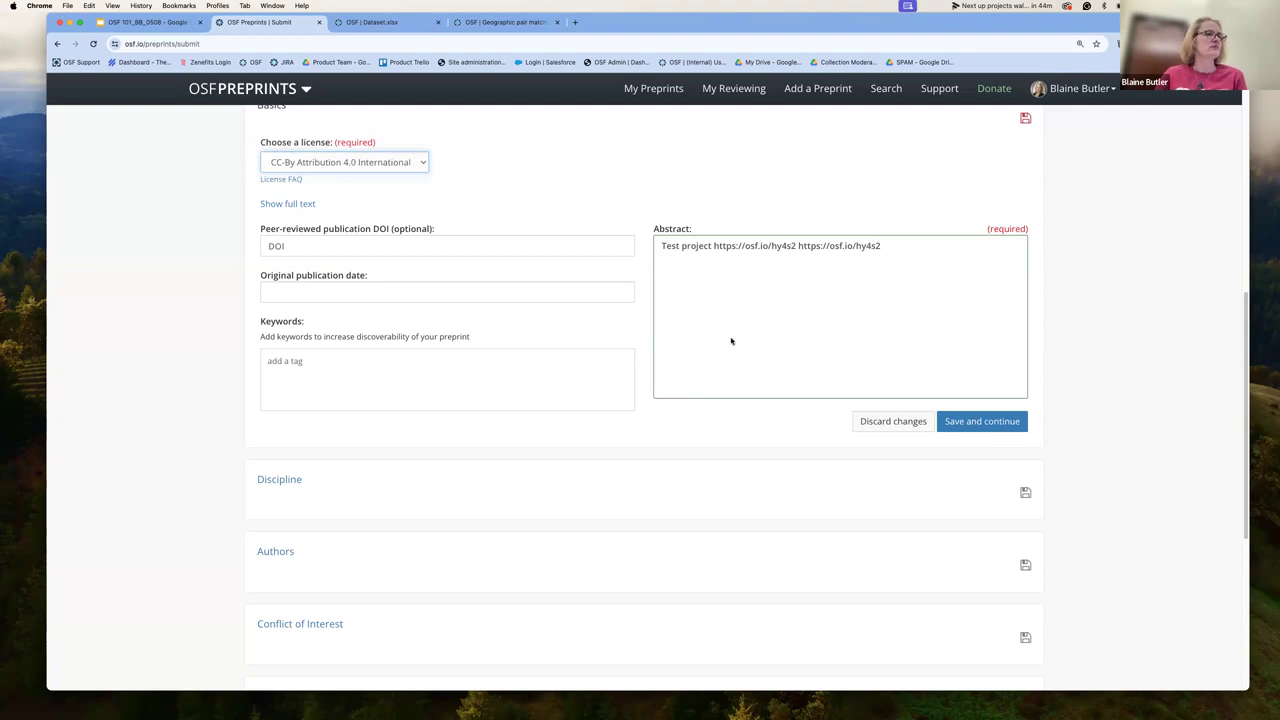
pyautogui.click(991, 421)
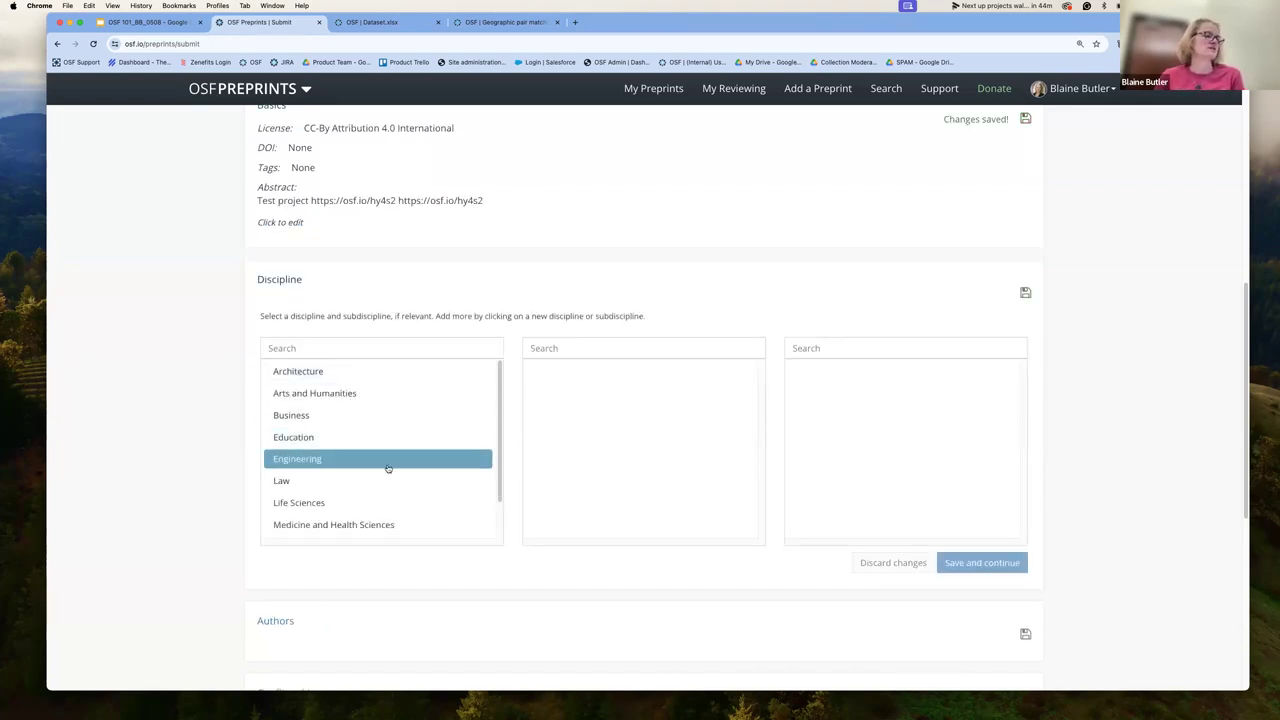
# - Pick Architecture as the discipline and save it
pyautogui.click(424, 371)
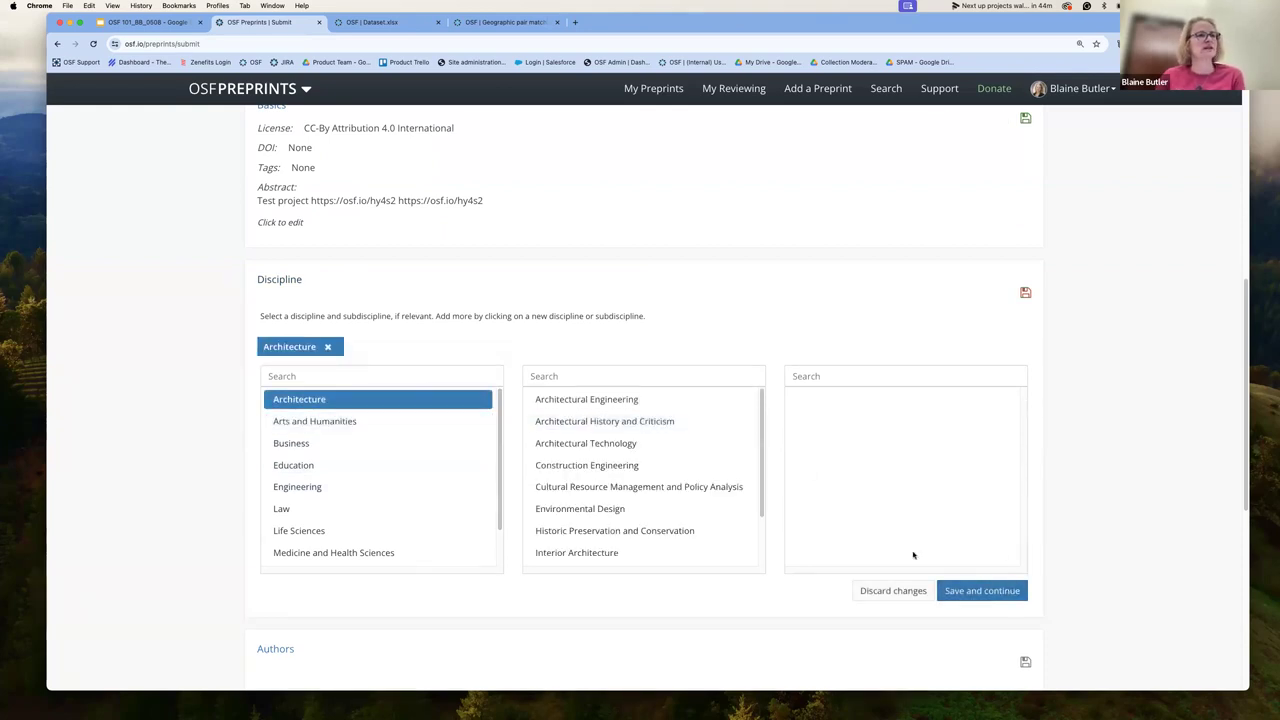
pyautogui.click(983, 591)
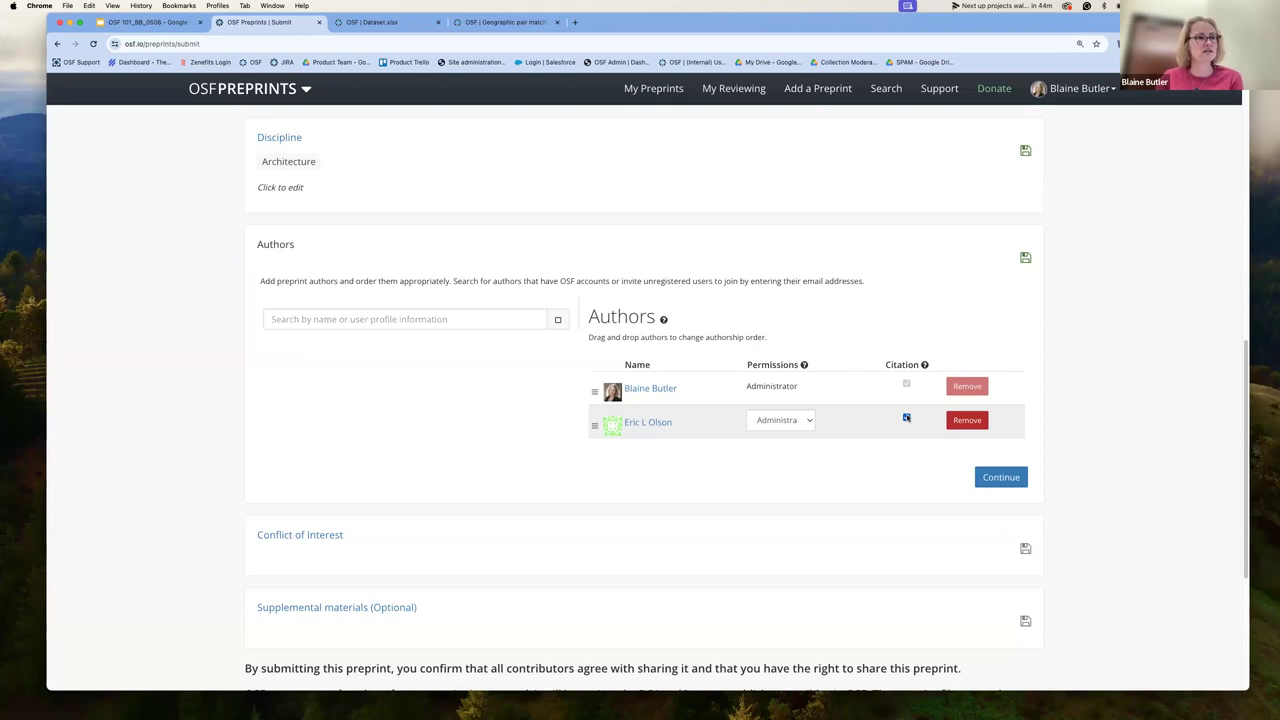
# - Replace the second author by searching for the co-author's name, adding them, and saving the authors
pyautogui.click(952, 423)
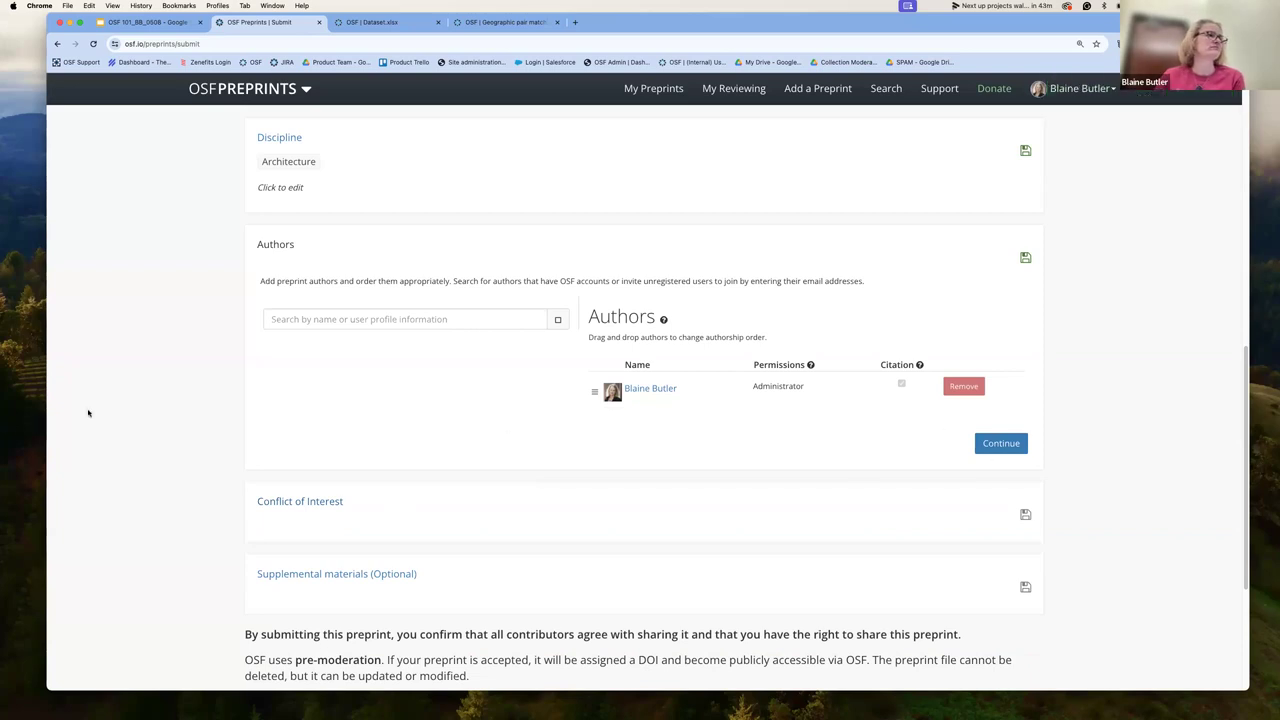
pyautogui.click(334, 320)
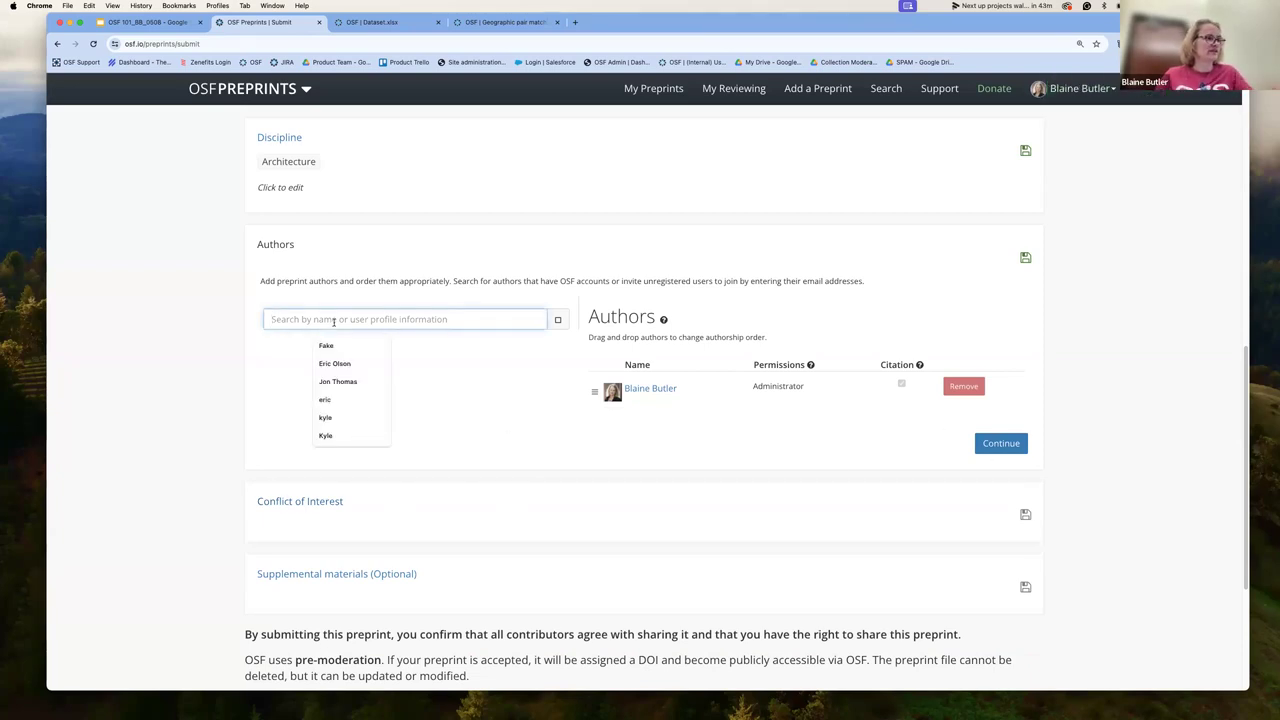
pyautogui.click(337, 345)
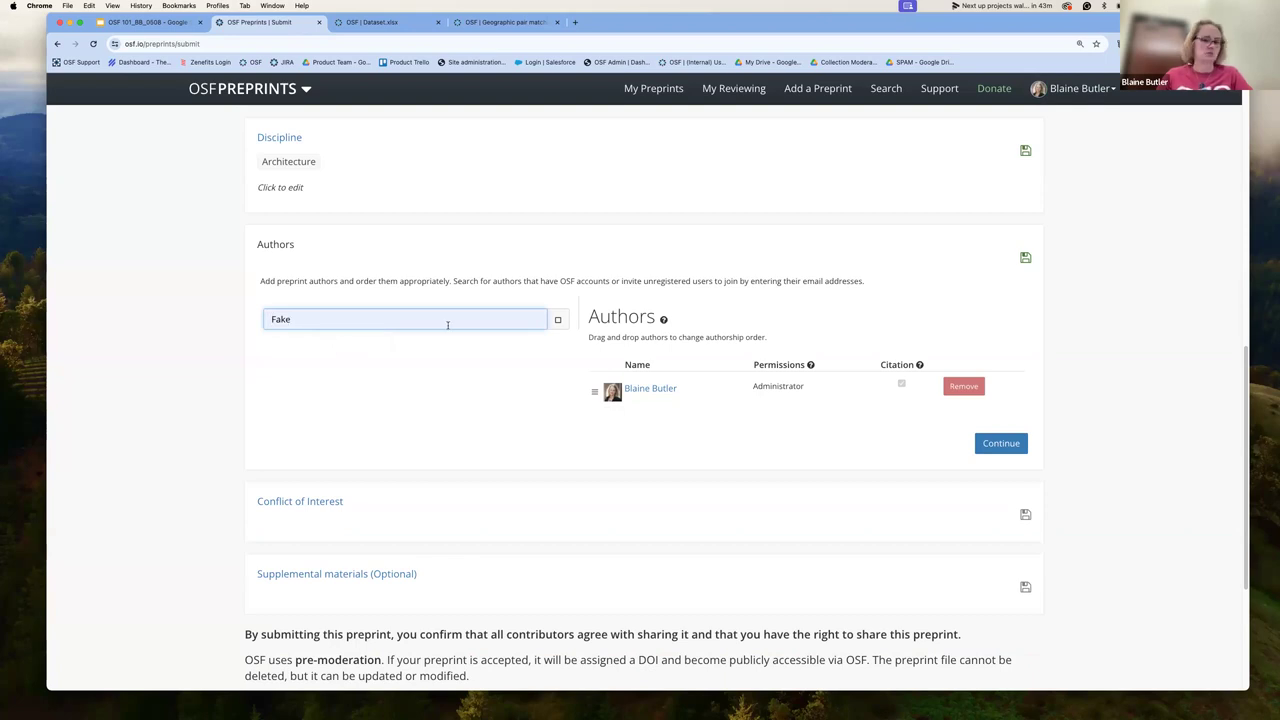
pyautogui.press('Return')
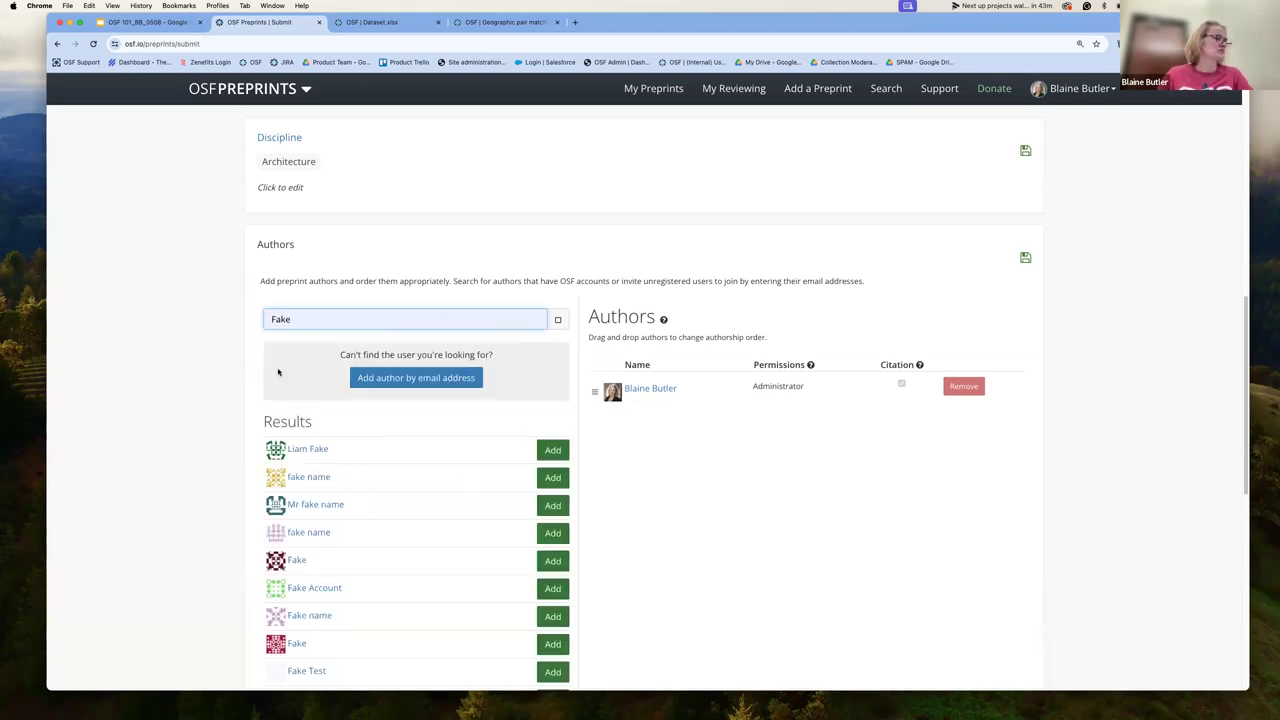
pyautogui.moveTo(291, 319); pyautogui.dragTo(258, 321)
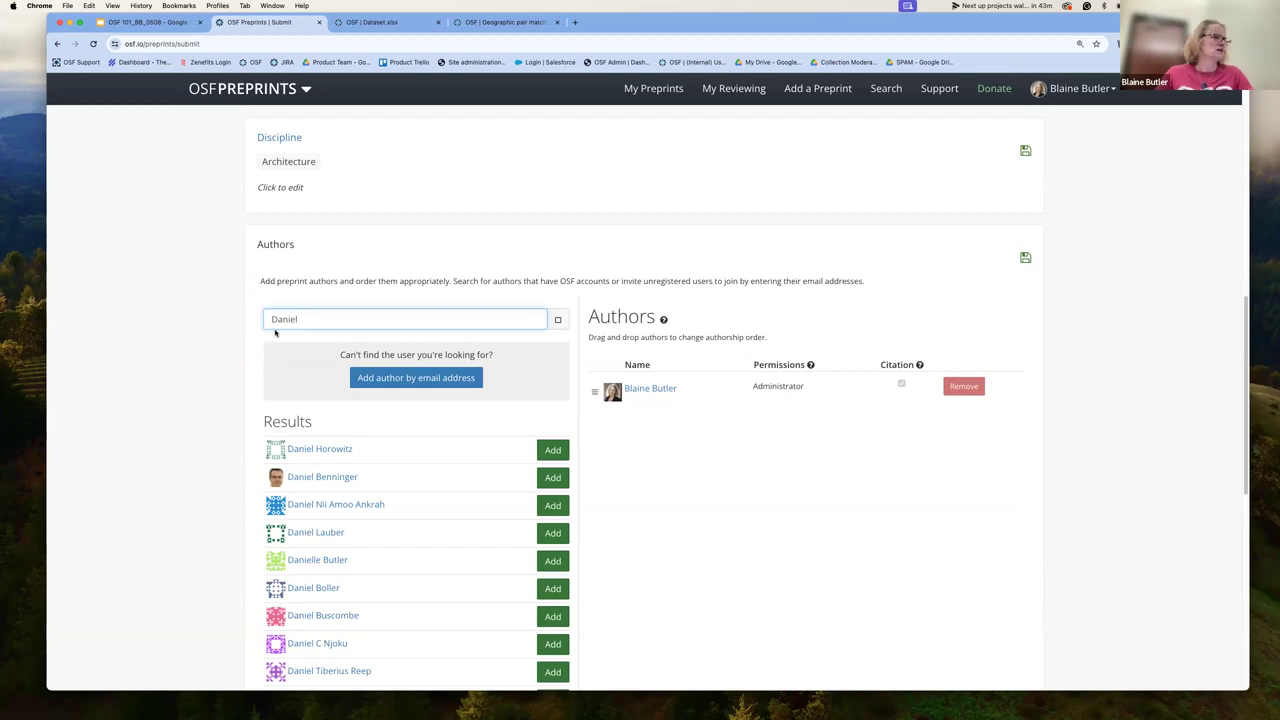
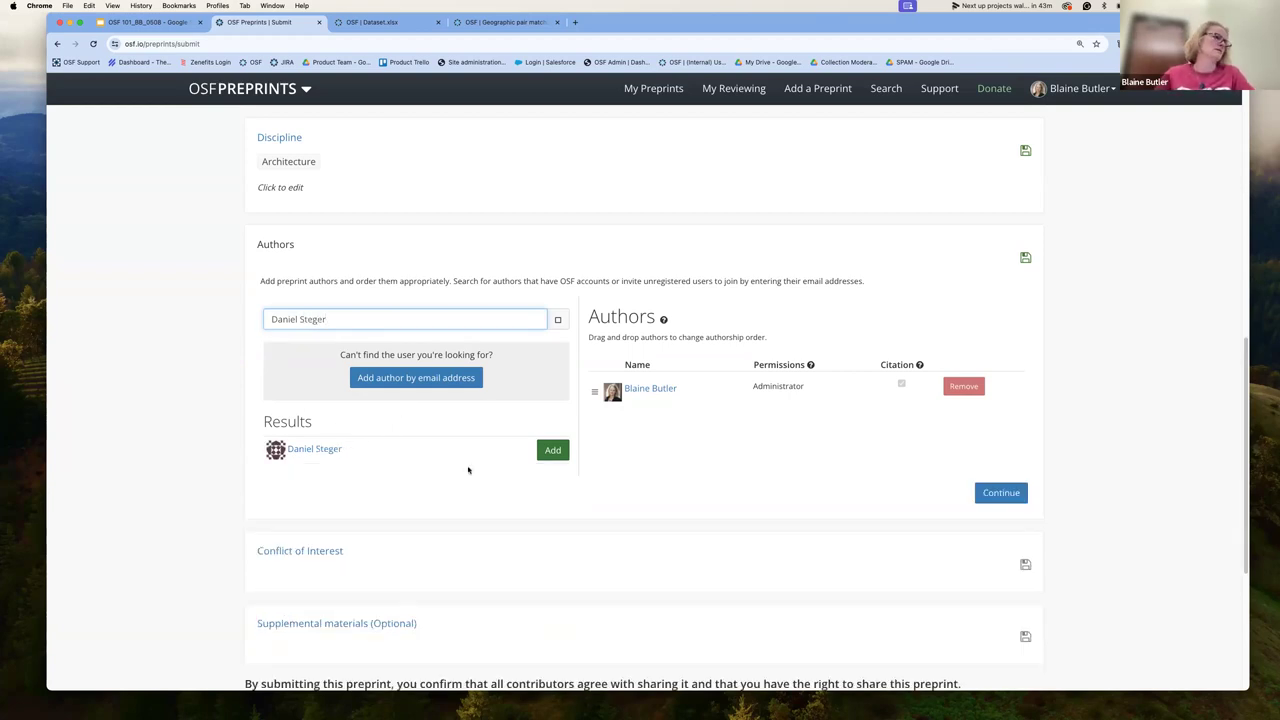
pyautogui.click(560, 450)
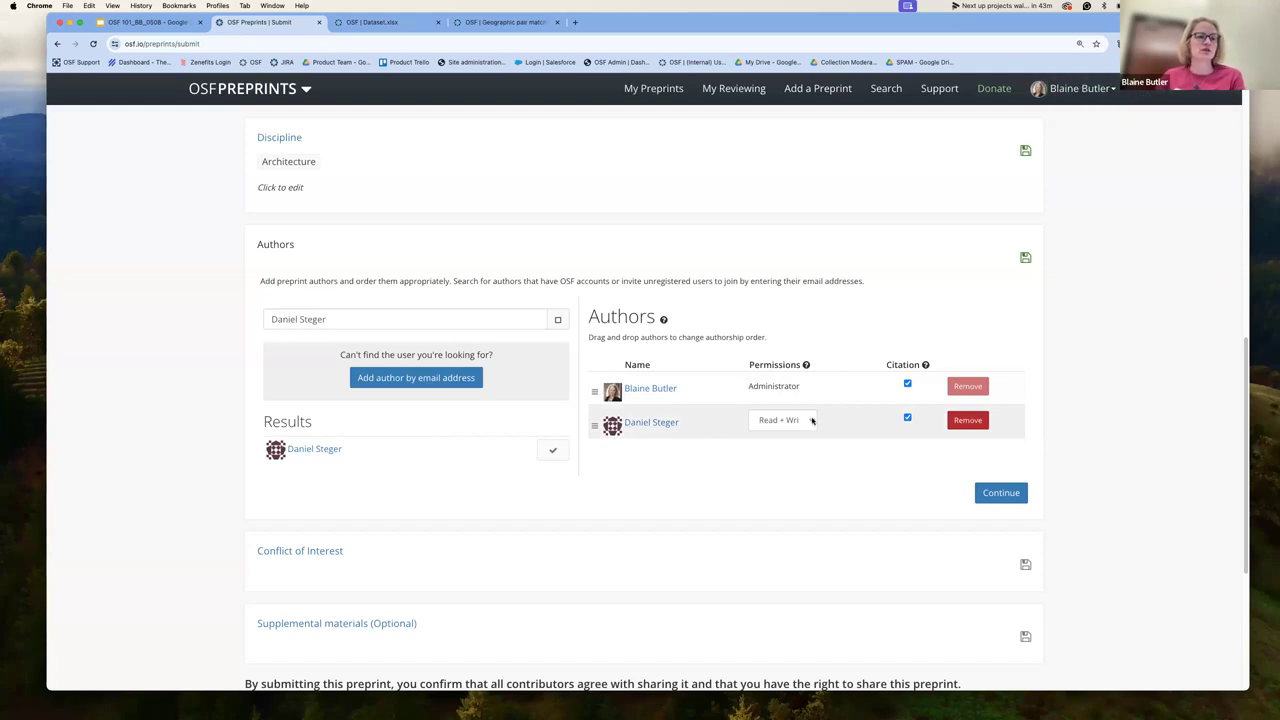
pyautogui.click(1012, 498)
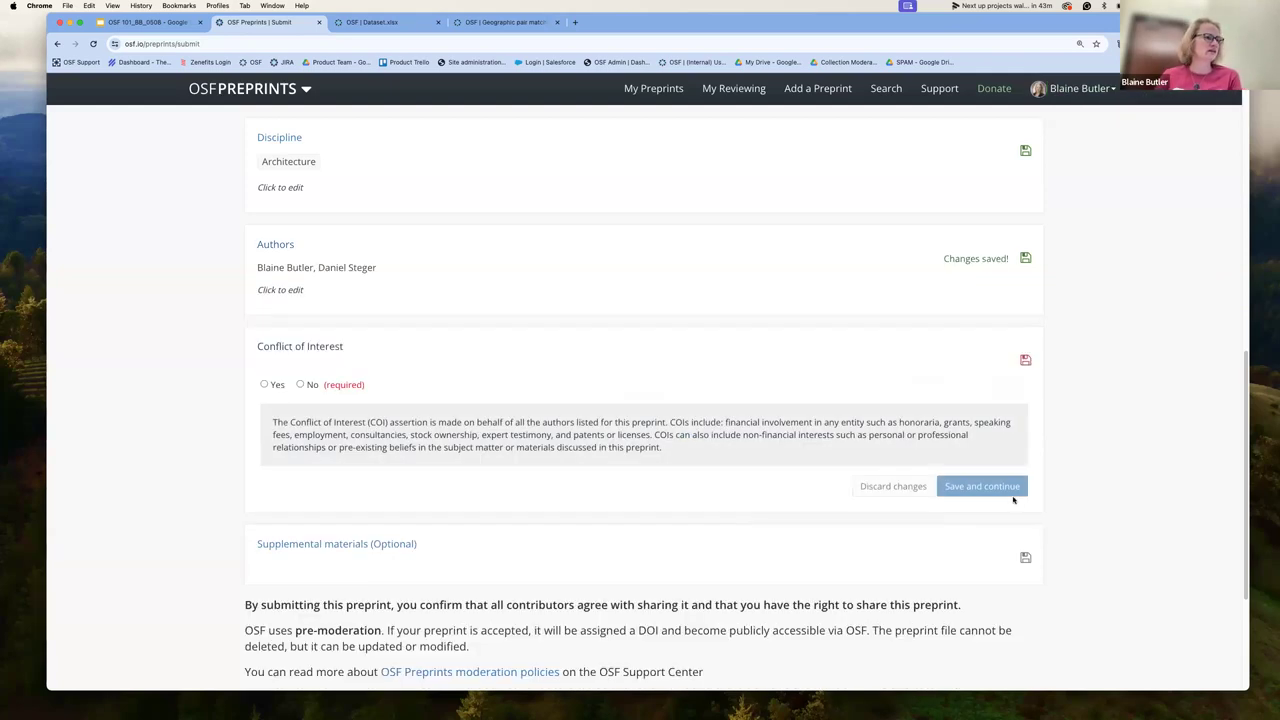
# - Answer No to Conflict of Interest and save the answer
pyautogui.click(300, 384)
pyautogui.scroll(-1, 774, 414)
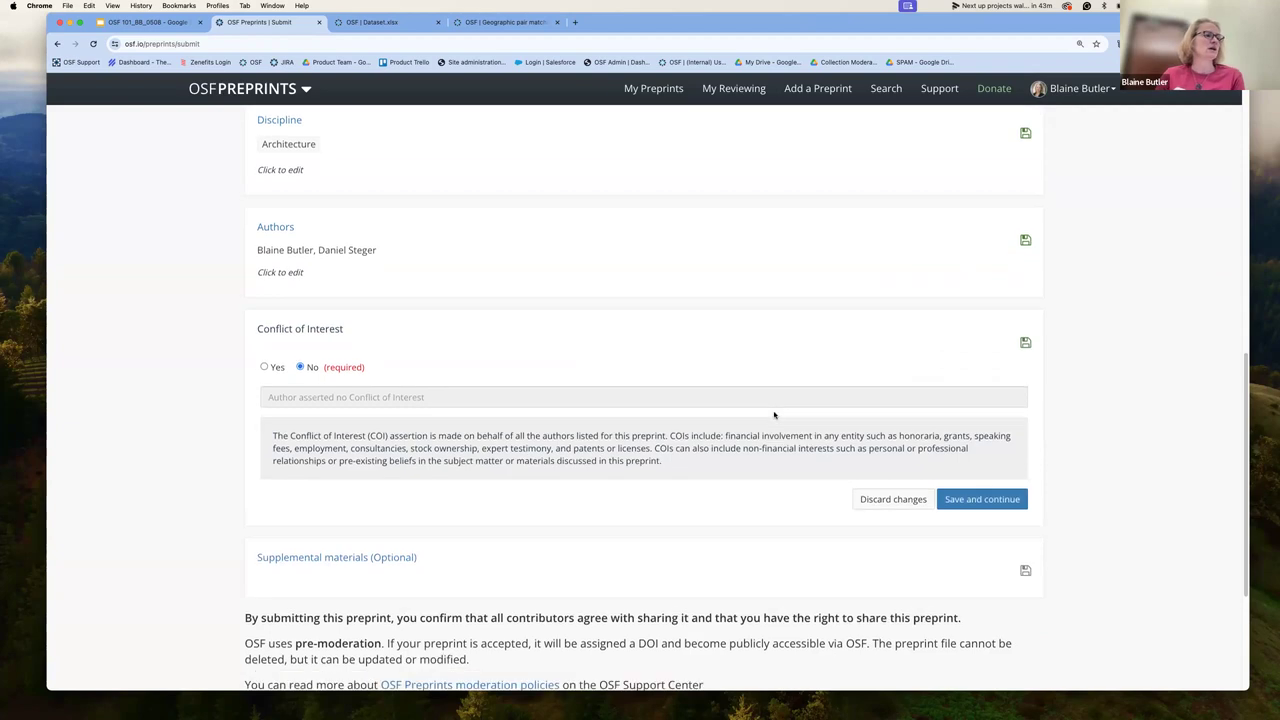
pyautogui.scroll(-5, 774, 414)
pyautogui.click(958, 327)
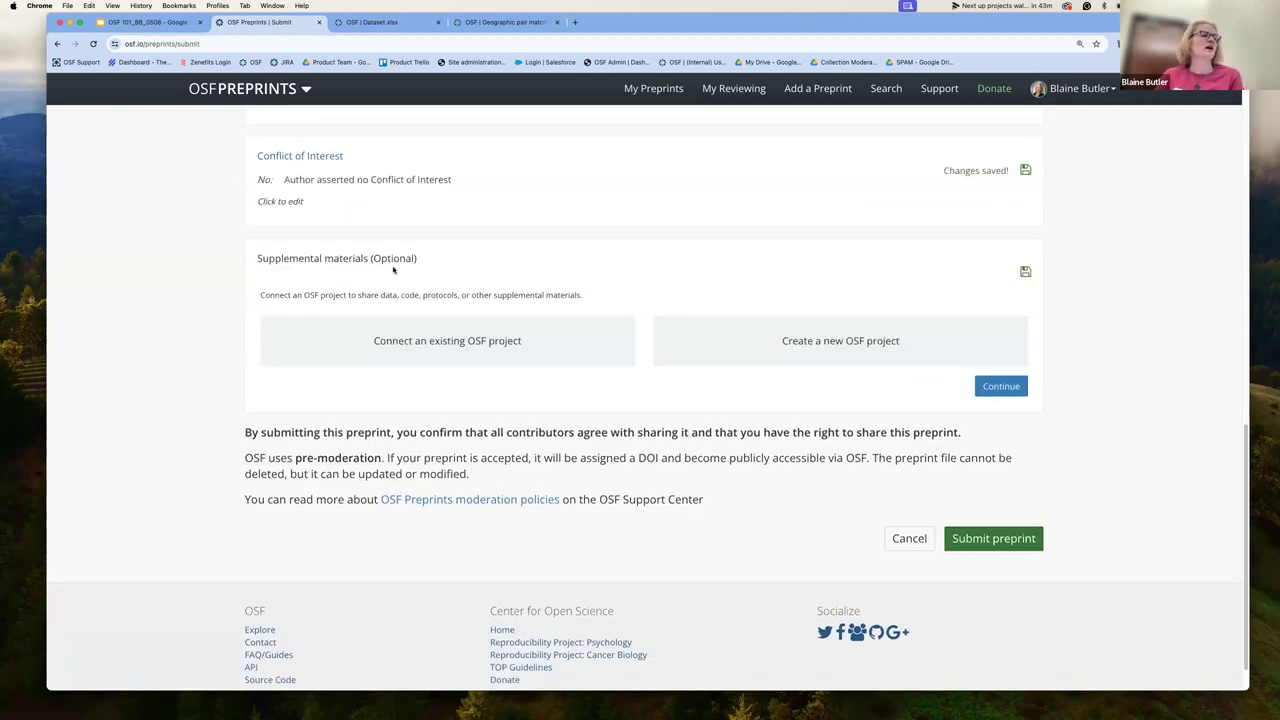
# - Connect the existing project Test 1 as supplemental materials and save, then review the completed form
pyautogui.click(478, 342)
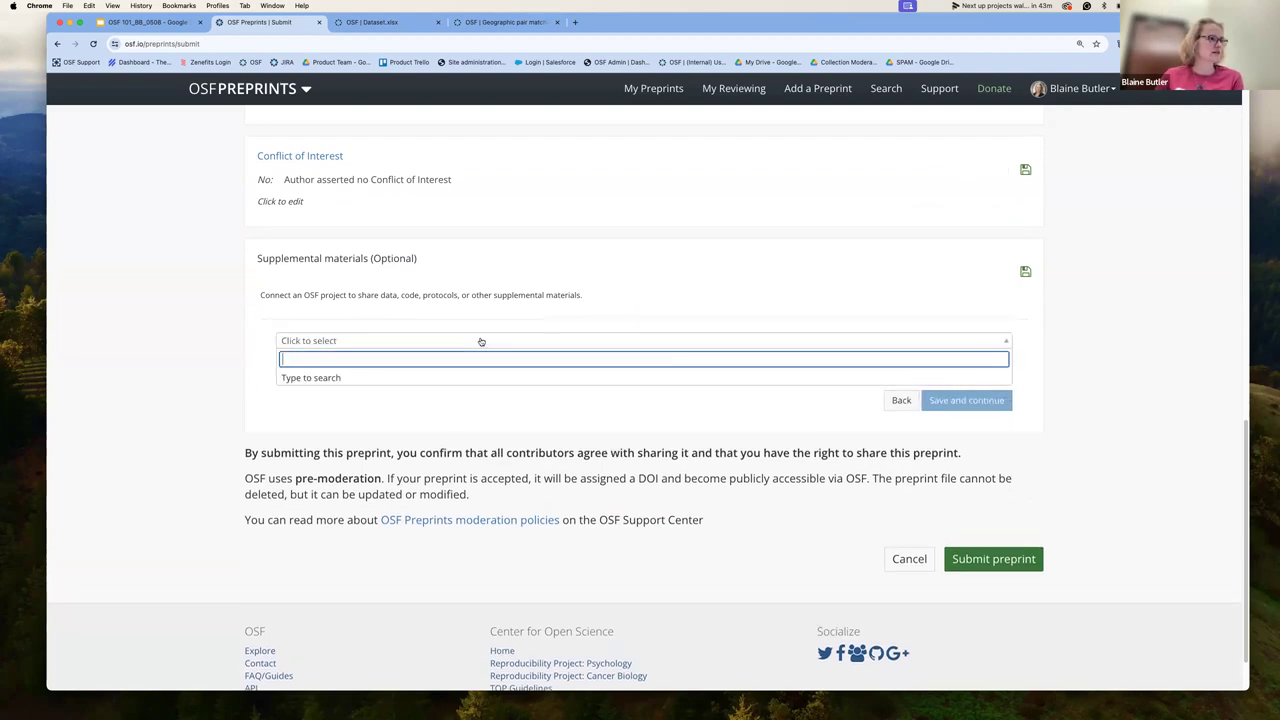
pyautogui.write('Tes')
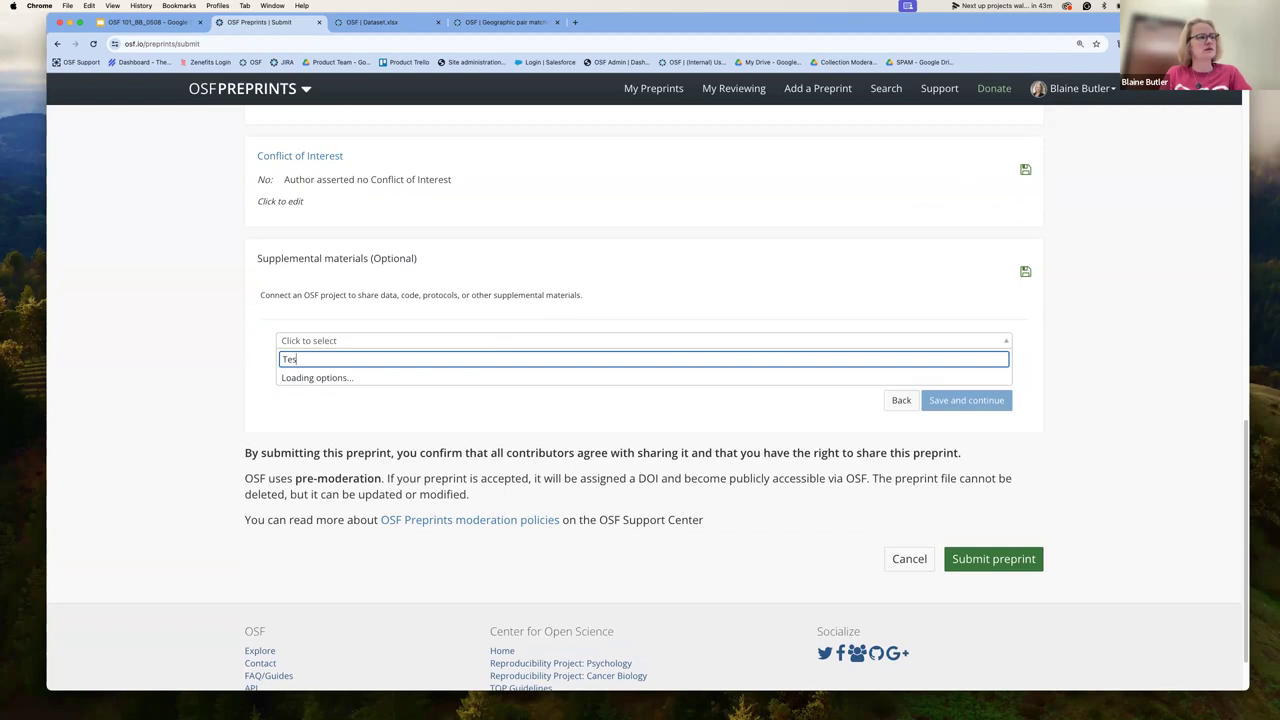
pyautogui.write('t 1')
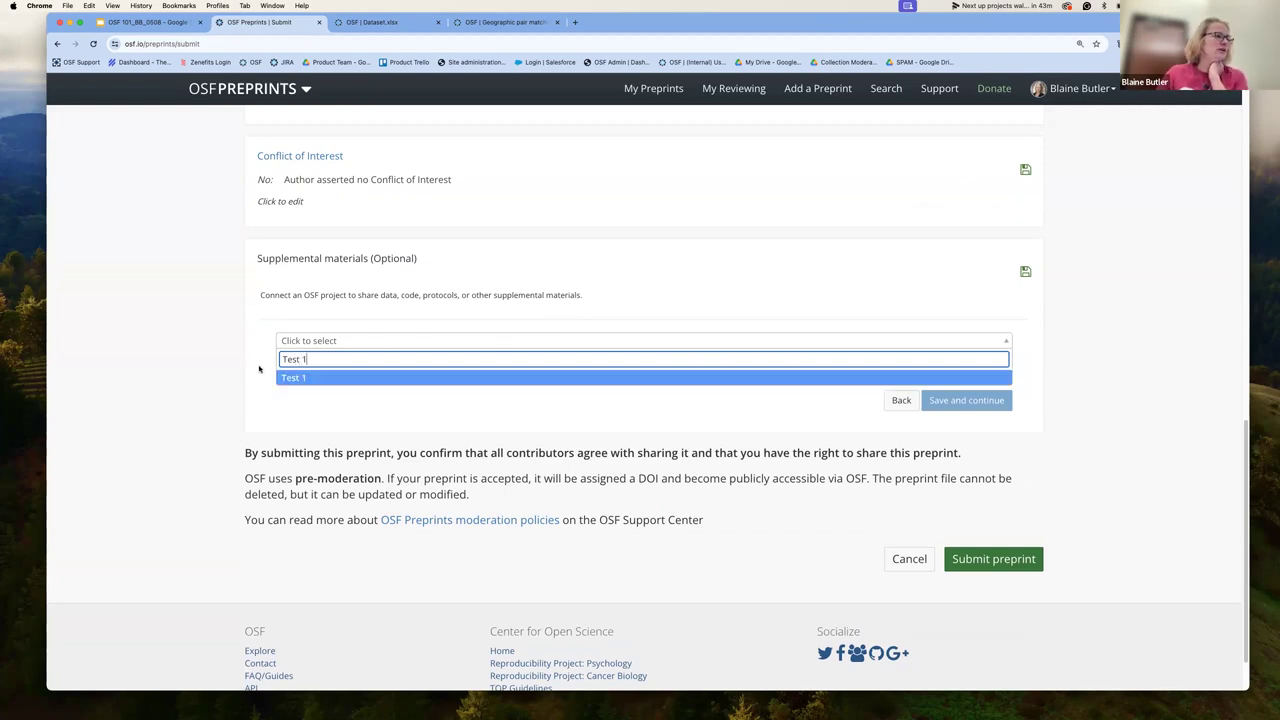
pyautogui.click(278, 377)
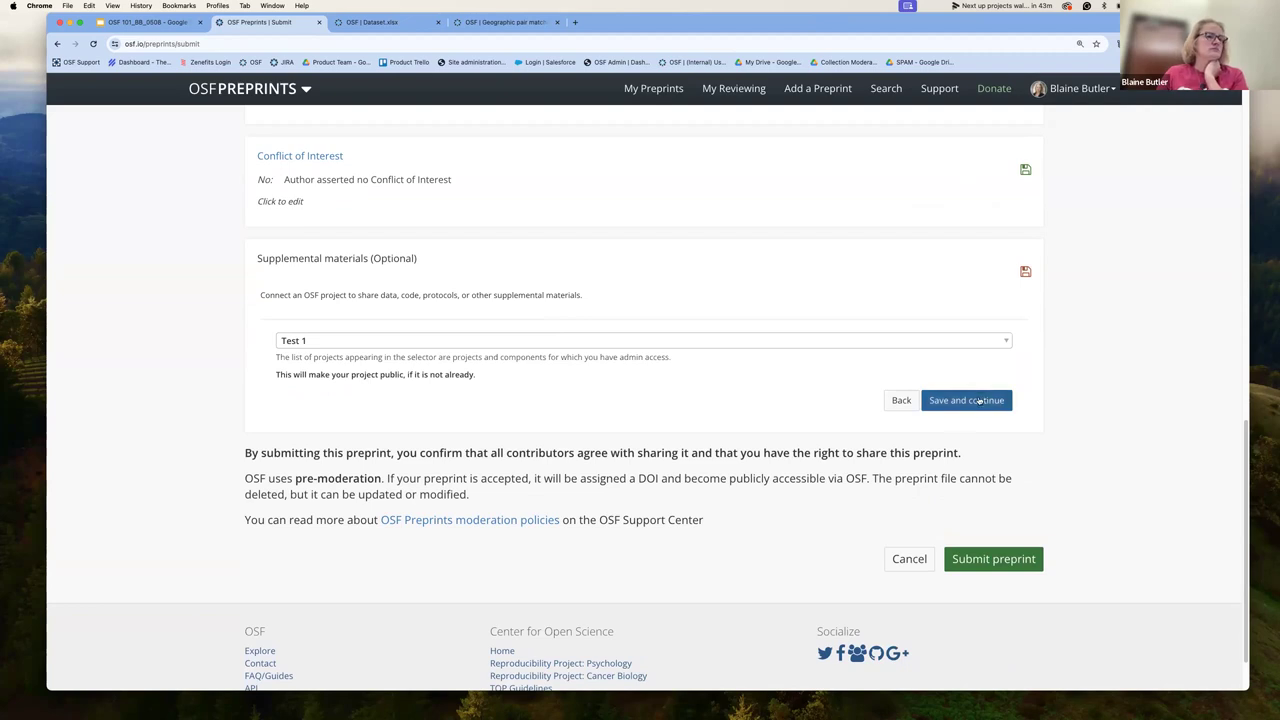
pyautogui.click(966, 400)
pyautogui.scroll(10, 1040, 390)
pyautogui.scroll(-5, 1050, 385)
pyautogui.scroll(-5, 1058, 420)
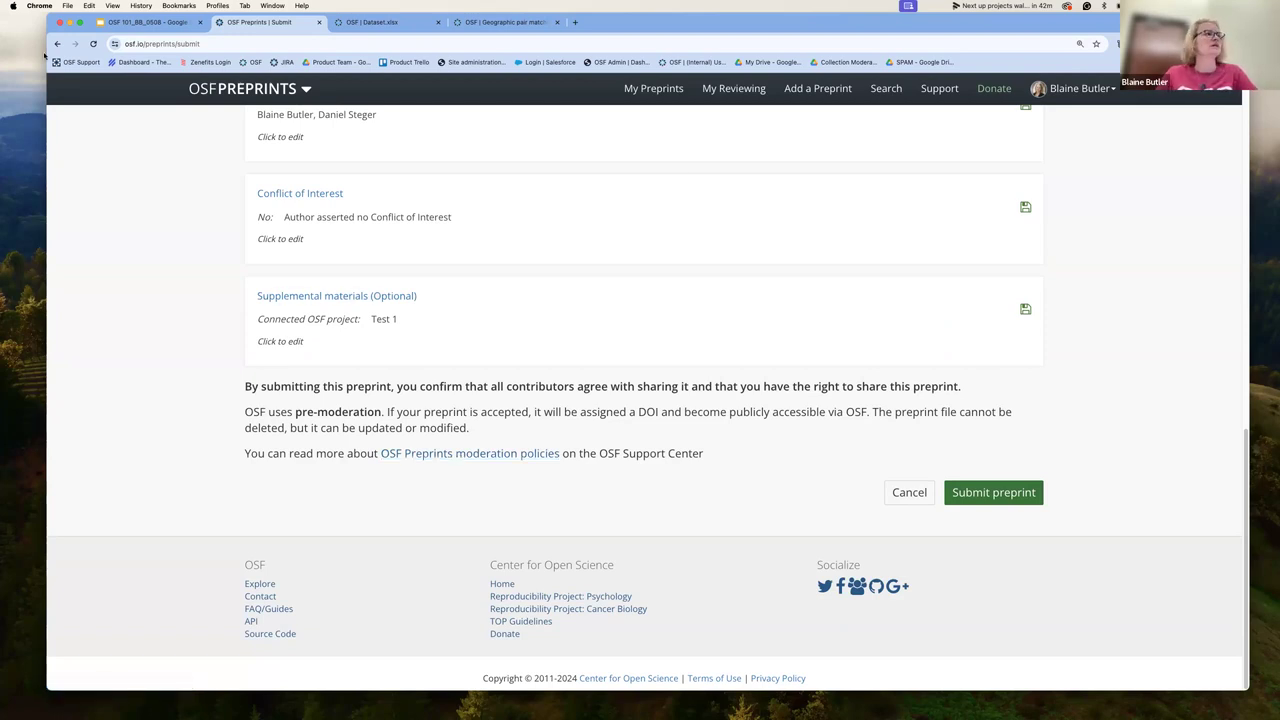
# - Return to the OSF 101 deck and step forward to slide 16, the Topics slide on Research sharing
pyautogui.click(145, 22)
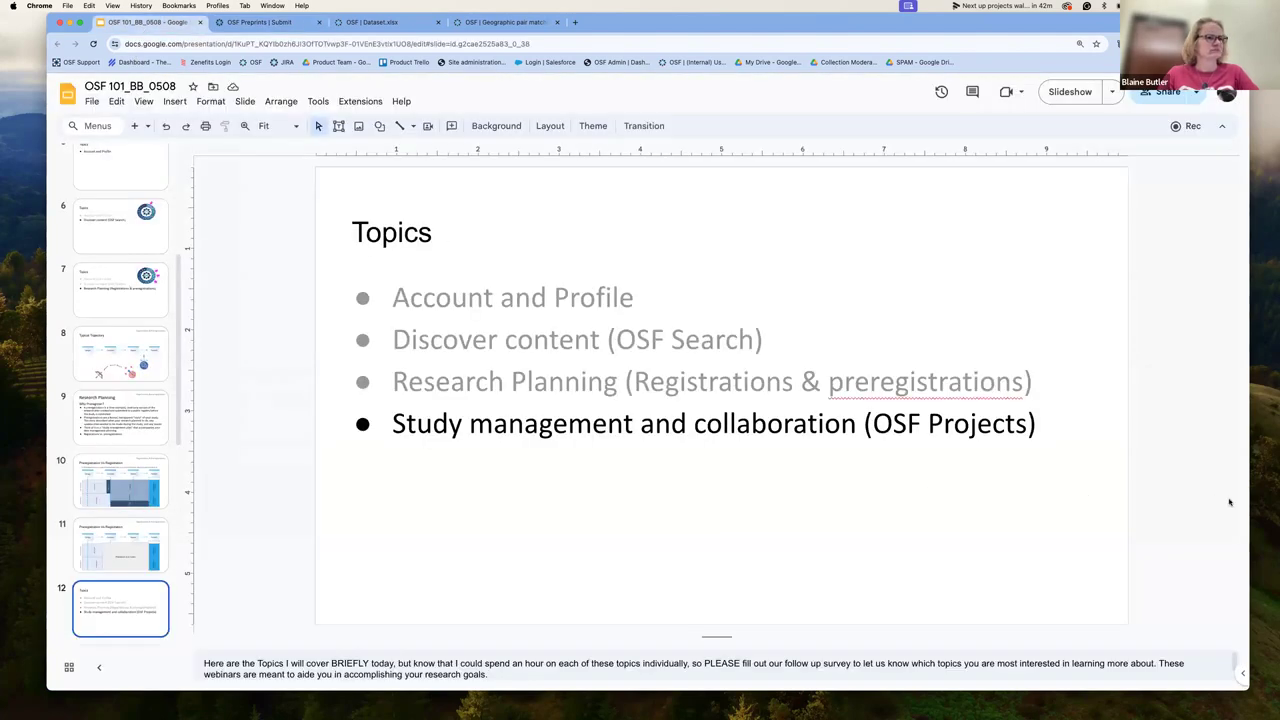
pyautogui.press('Down')
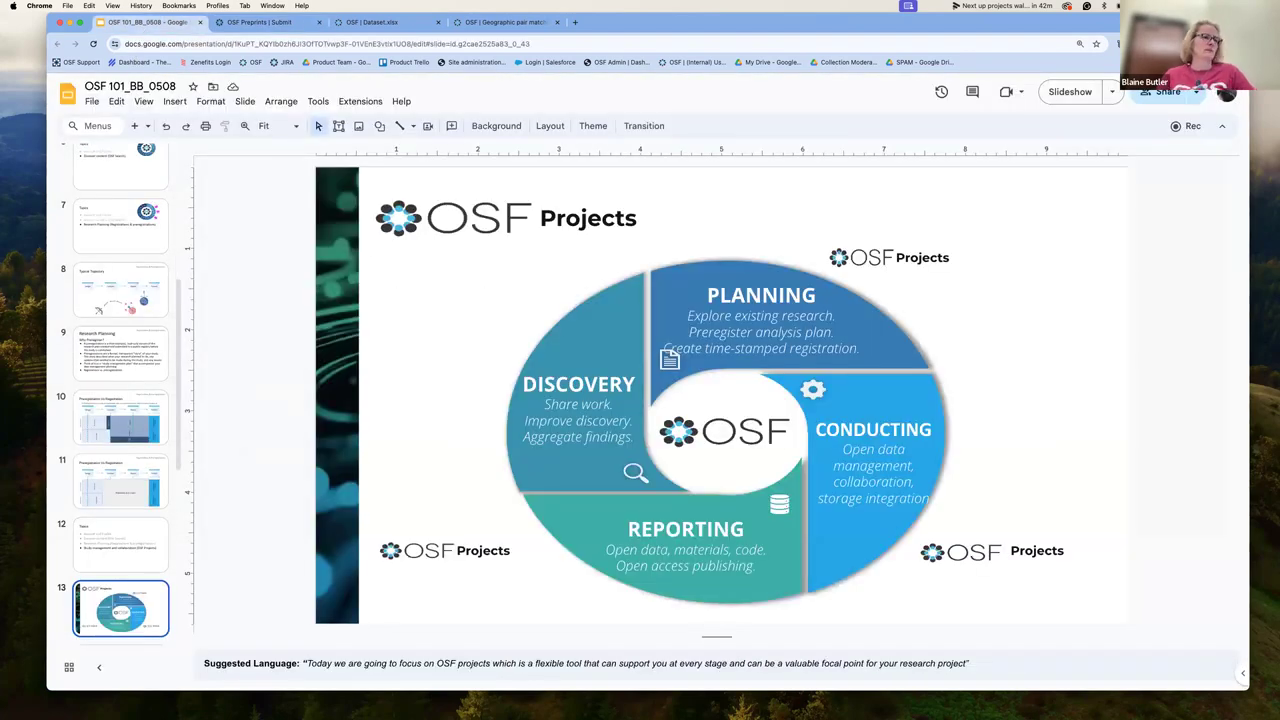
pyautogui.press('Down')
pyautogui.press('Down')
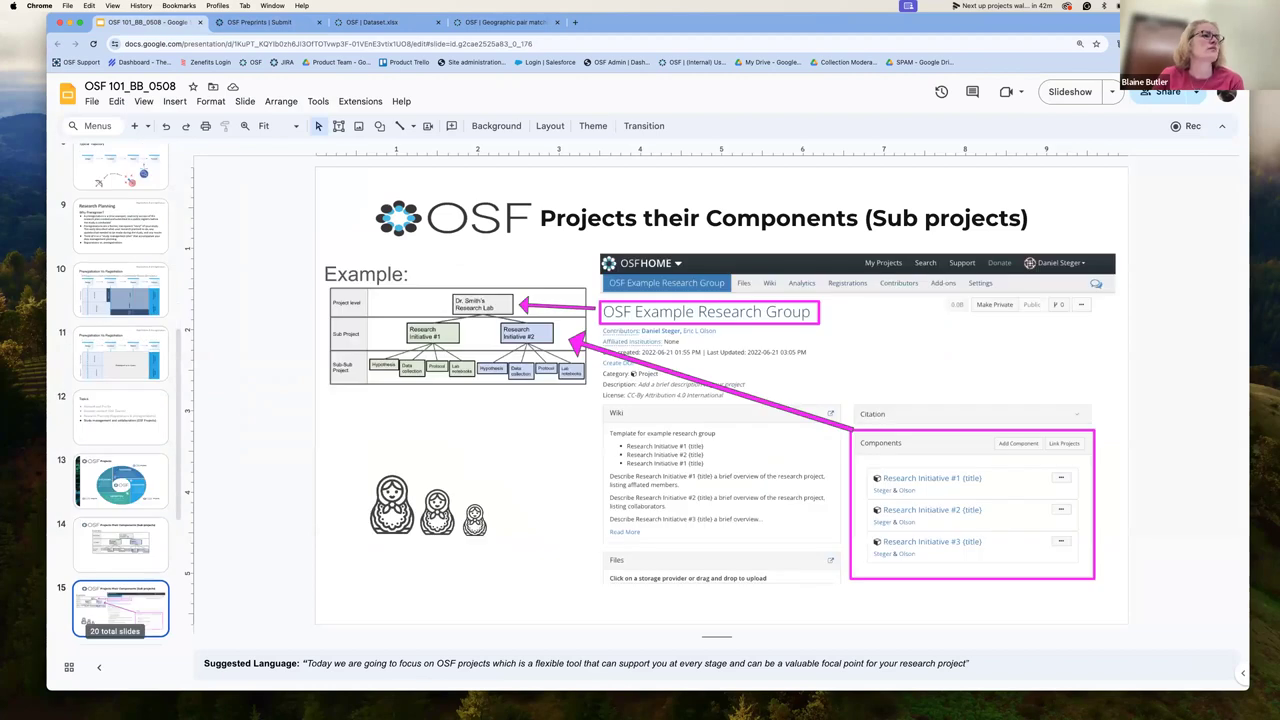
pyautogui.press('Up')
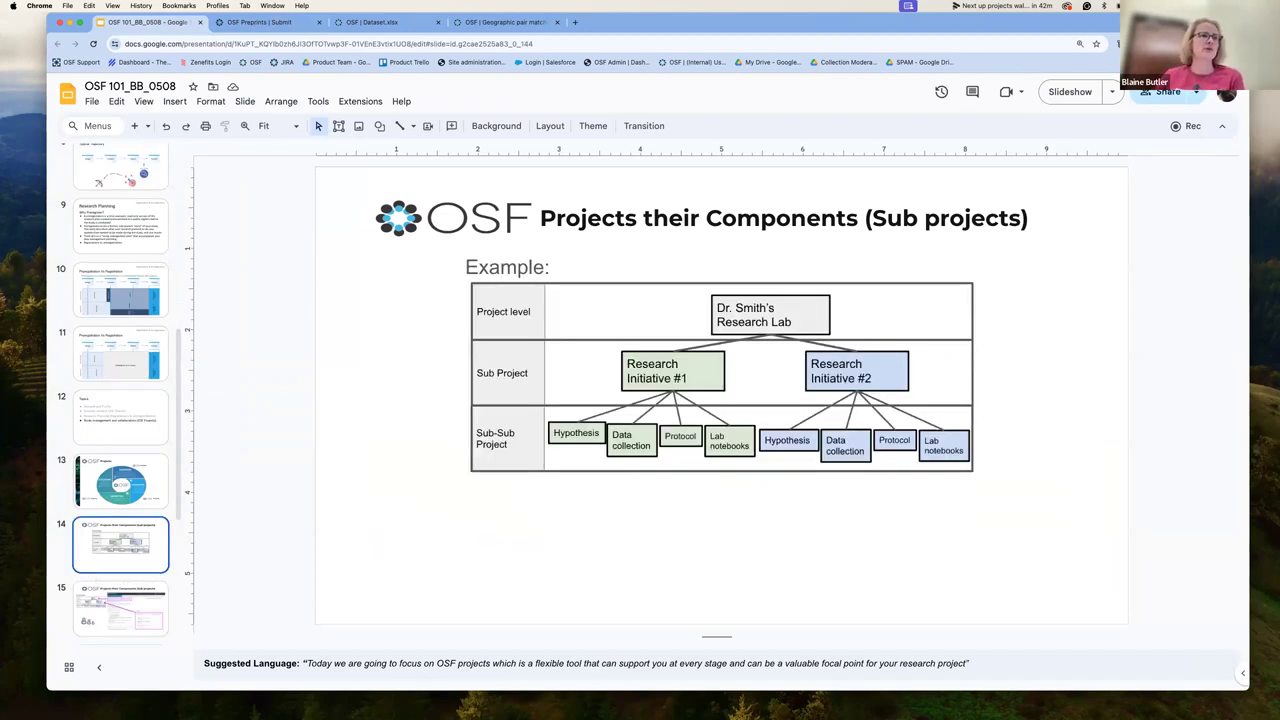
pyautogui.press('Up')
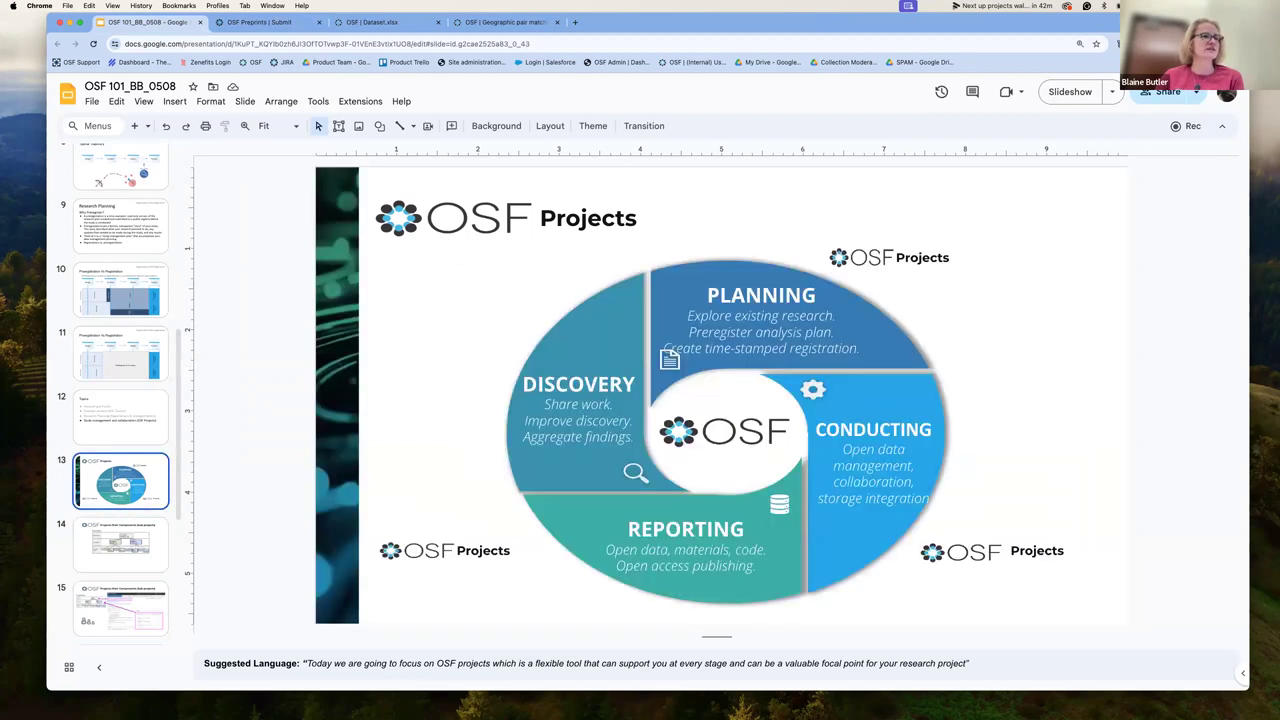
pyautogui.press('Down')
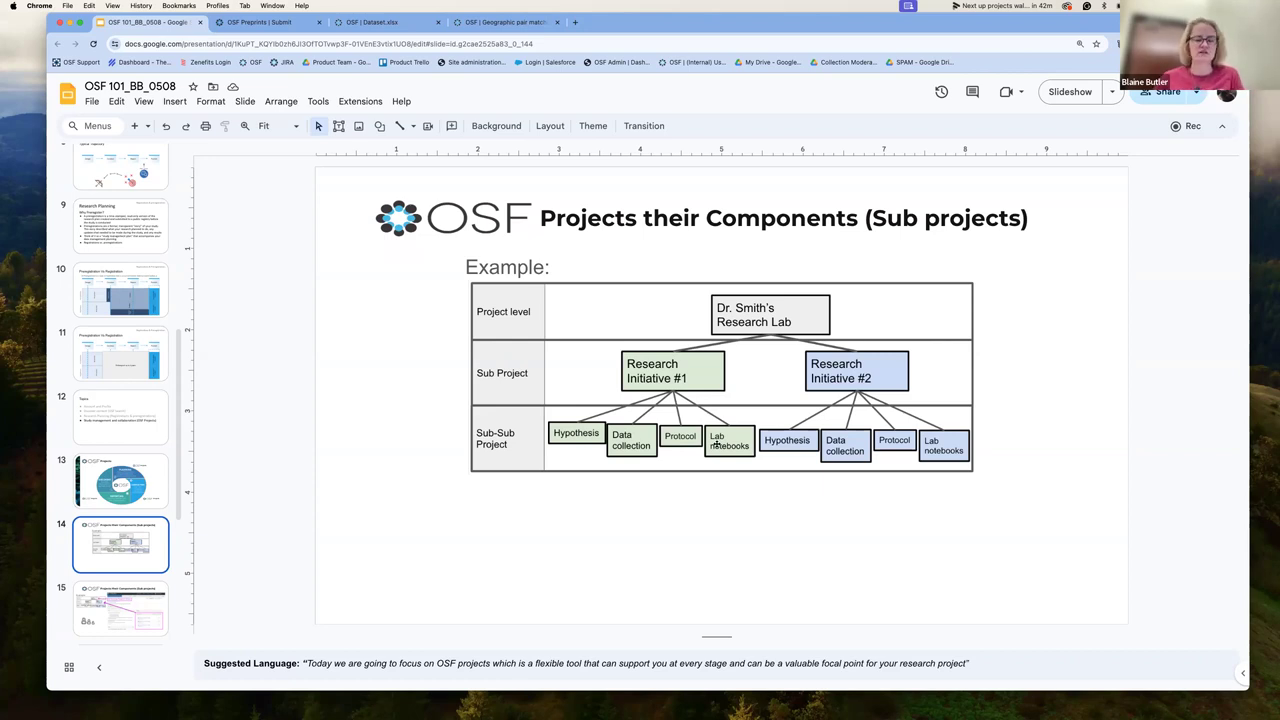
pyautogui.press('Down')
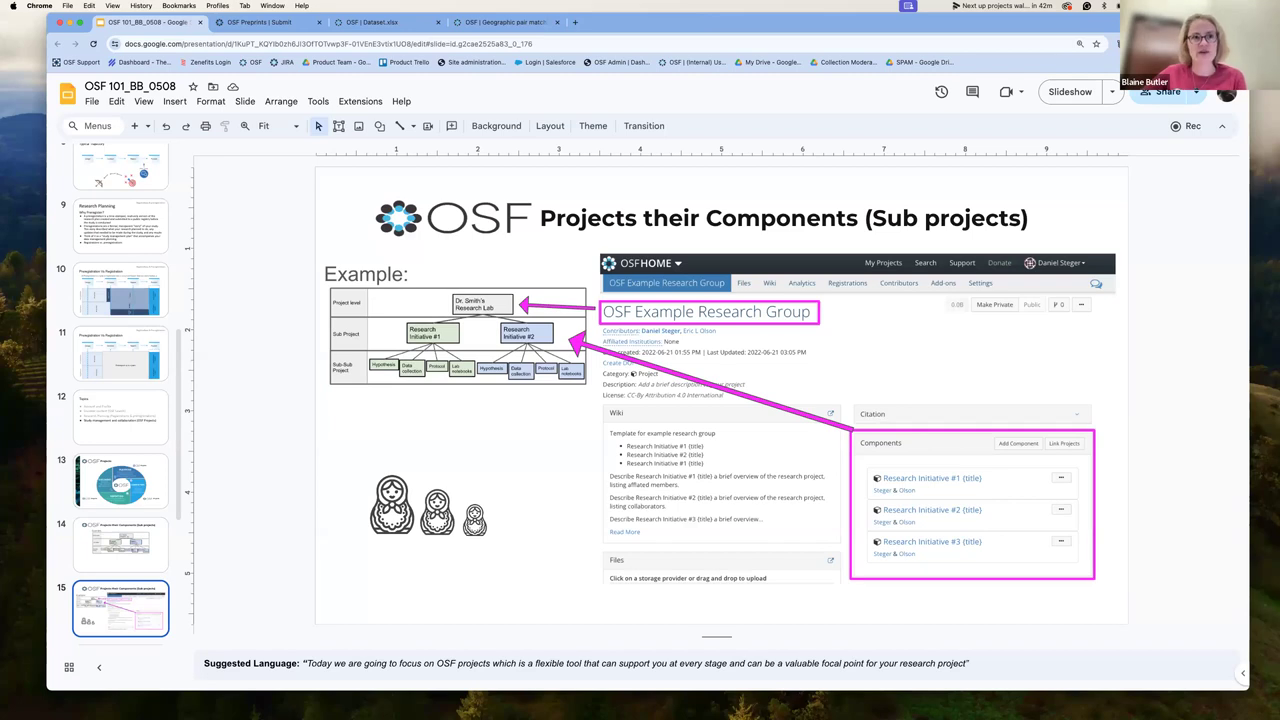
pyautogui.press('Down')
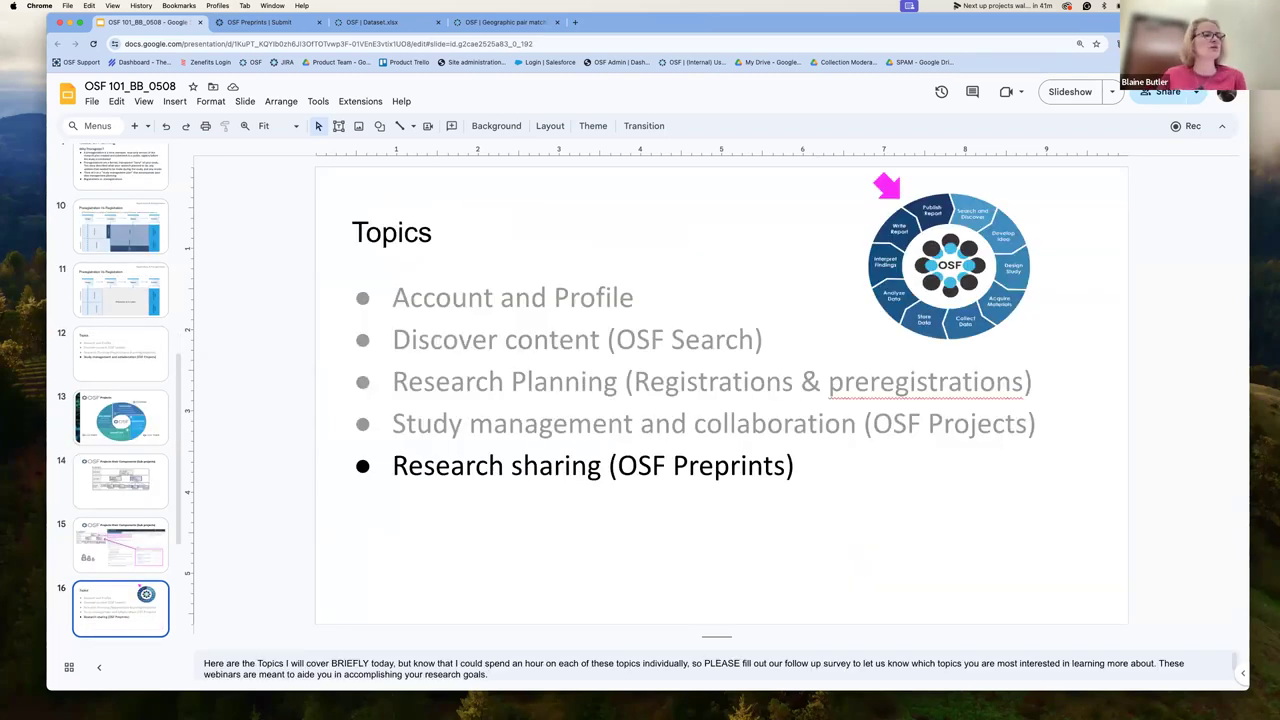
# - Advance through the Relationships Topics slide to slide 18, Connect Resources across the OSF, inspecting its text and image
pyautogui.press('Down')
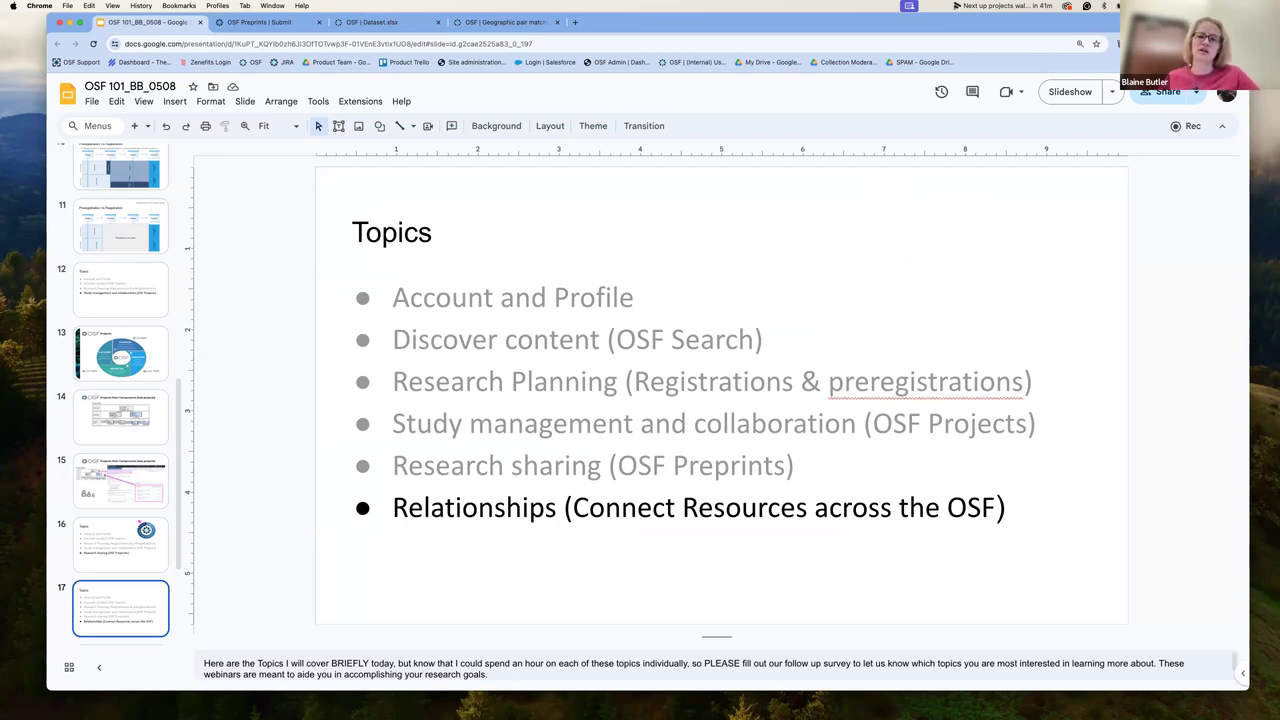
pyautogui.press('Down')
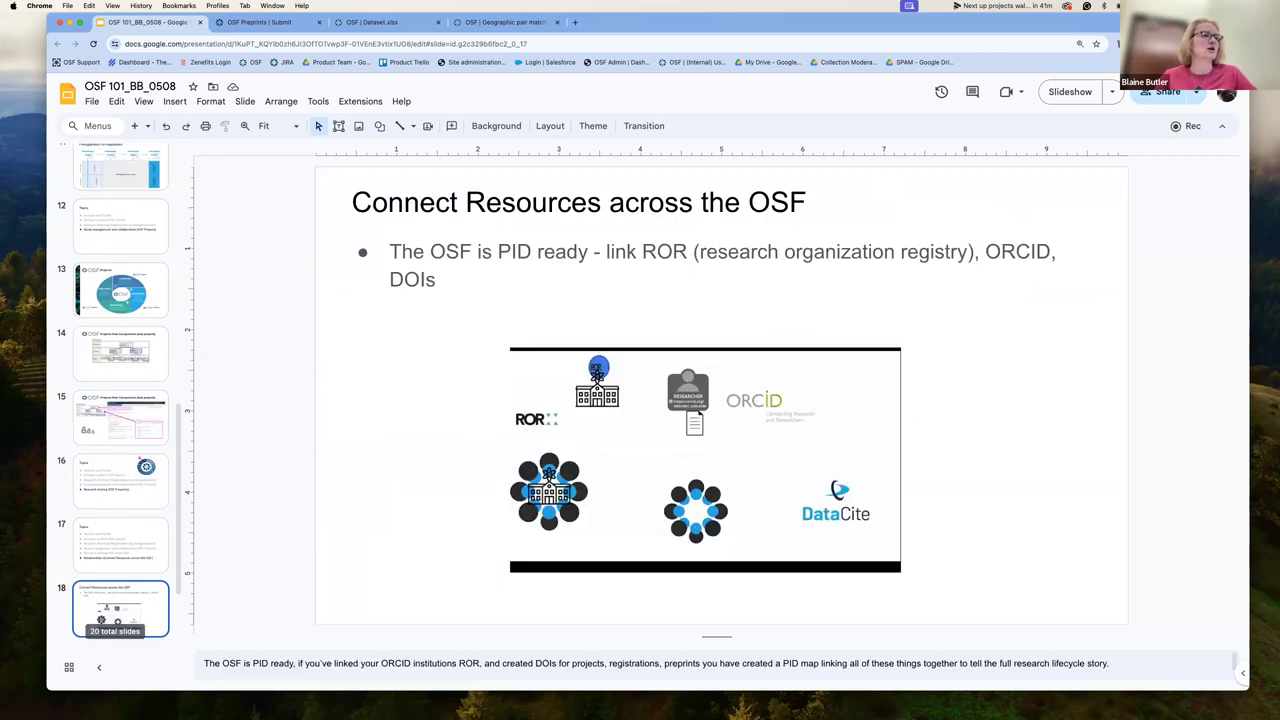
pyautogui.click(979, 504)
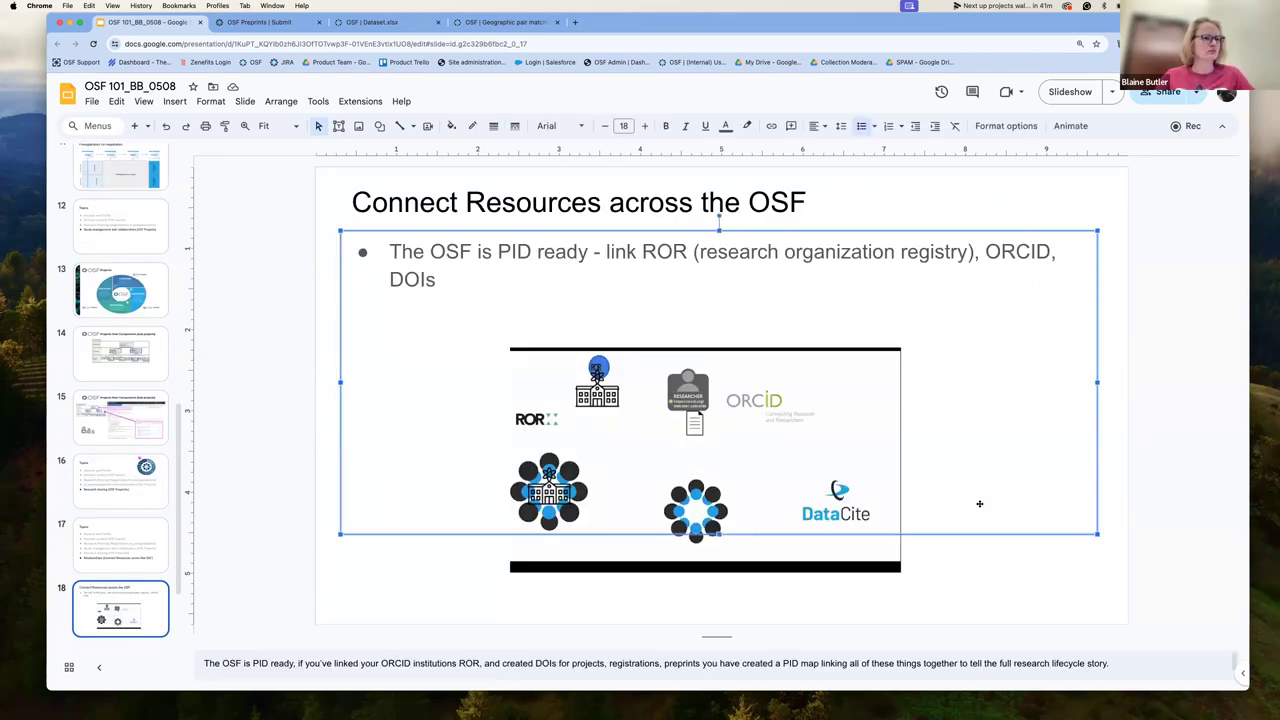
pyautogui.click(996, 582)
pyautogui.click(866, 540)
pyautogui.click(1191, 581)
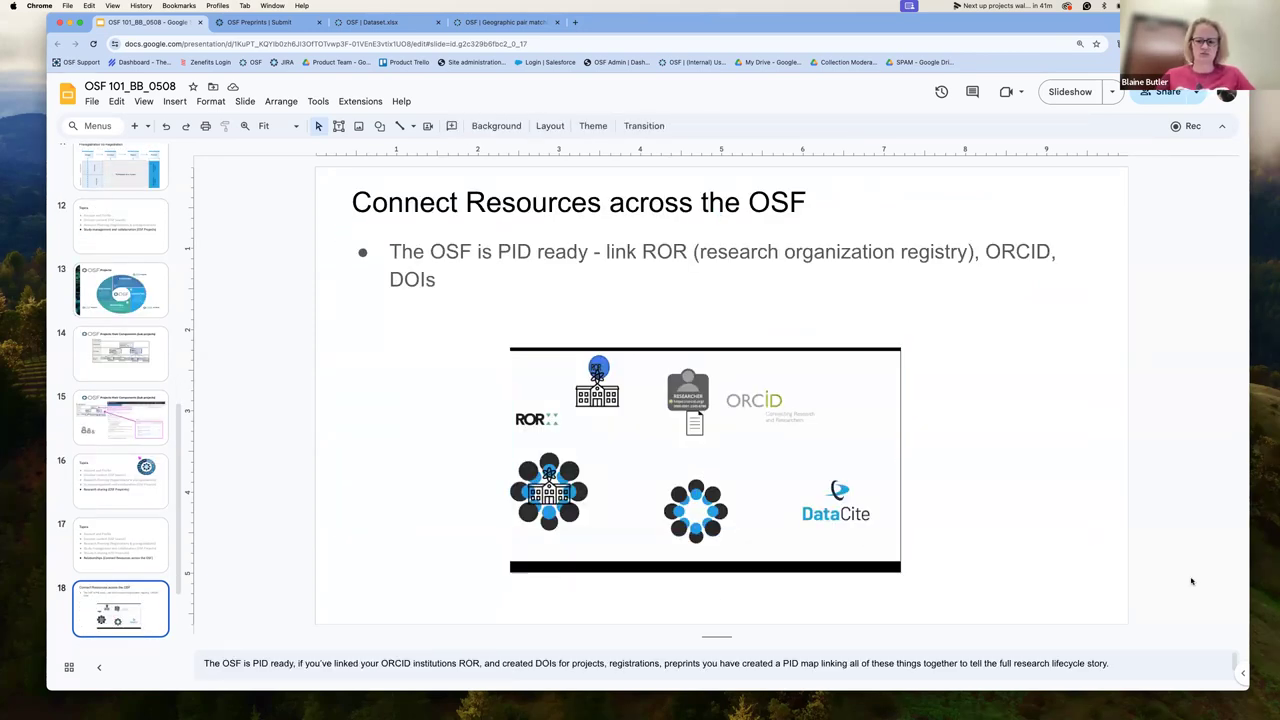
pyautogui.press('Down')
pyautogui.press('Up')
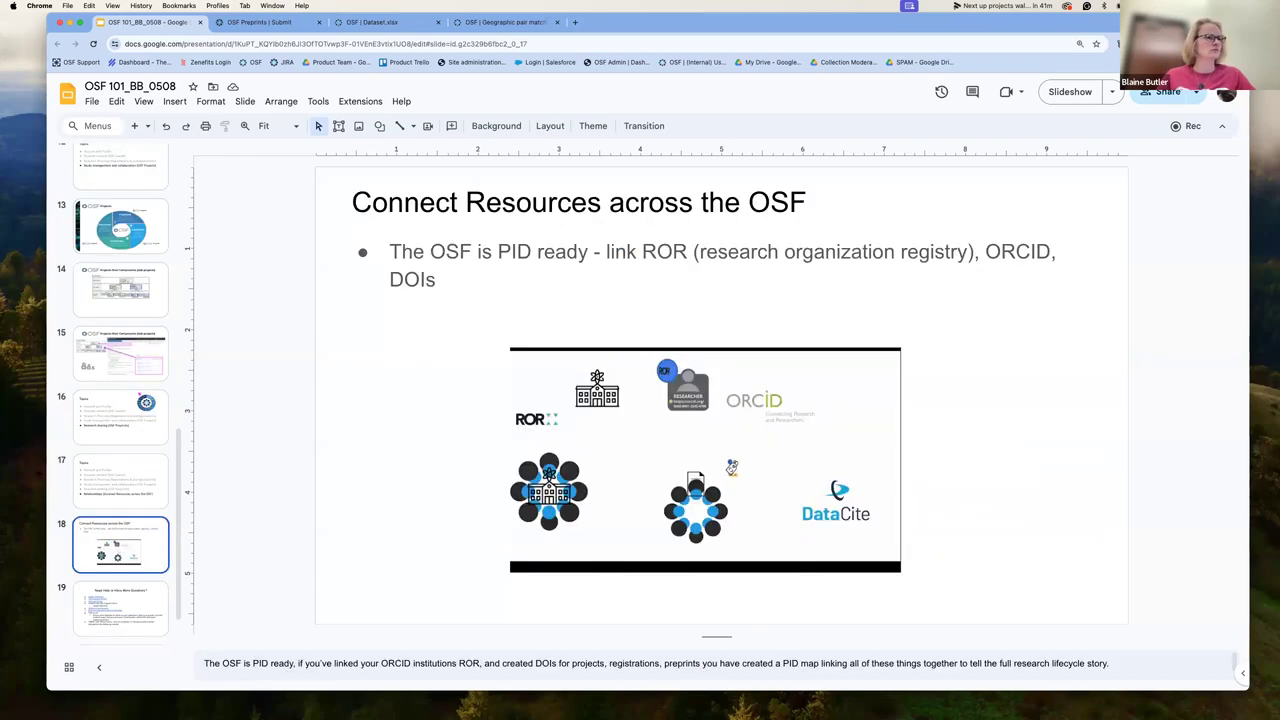
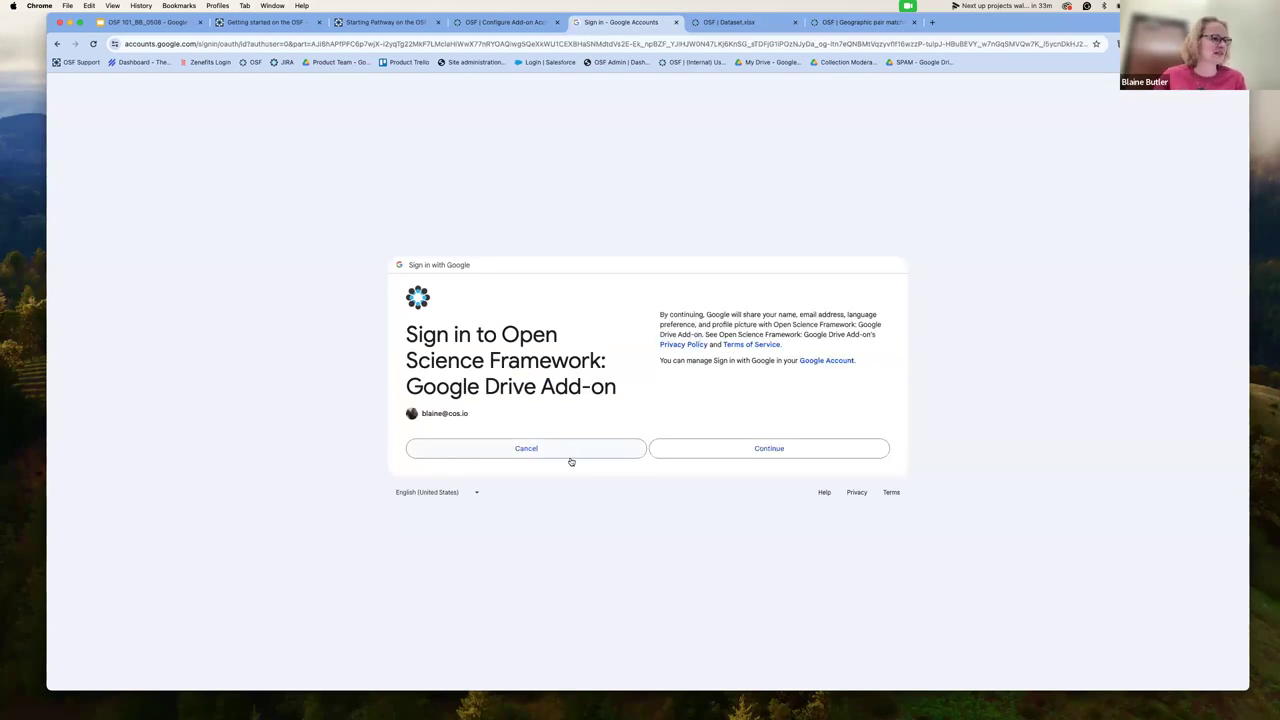
# - Allow OSF access to the Google account for Google Drive, then start connecting Zotero
pyautogui.click(759, 449)
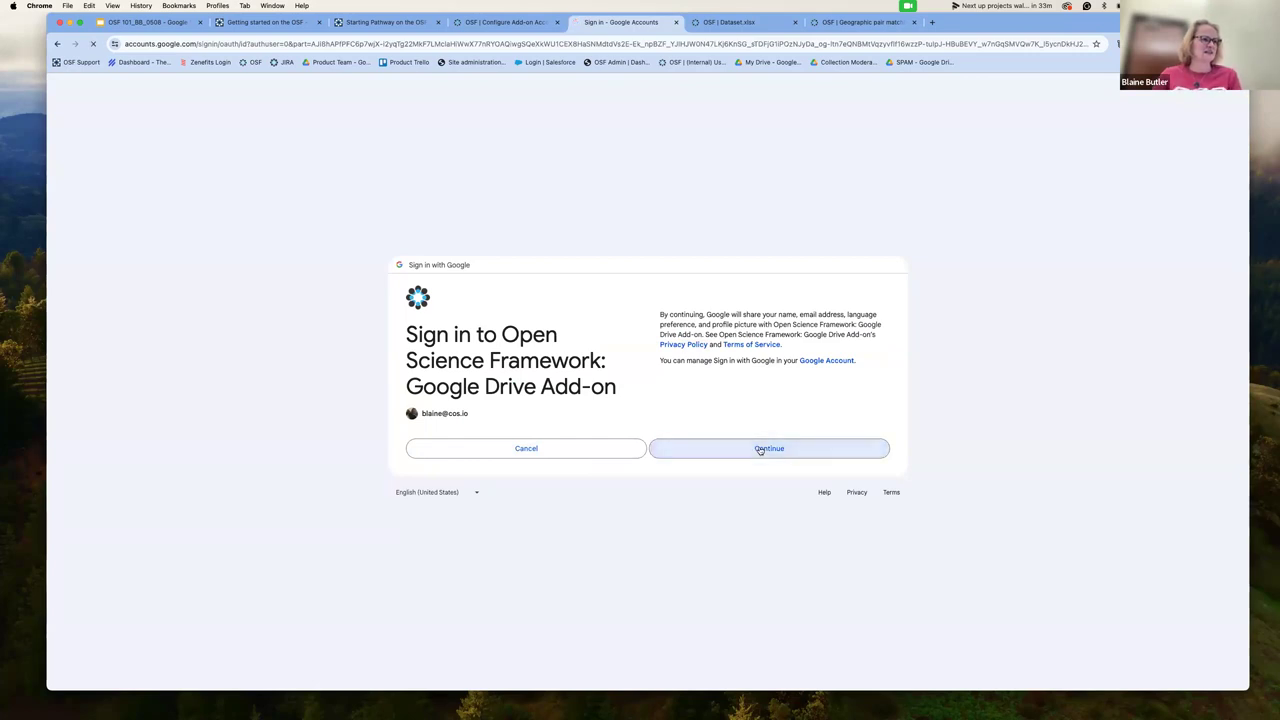
pyautogui.click(765, 482)
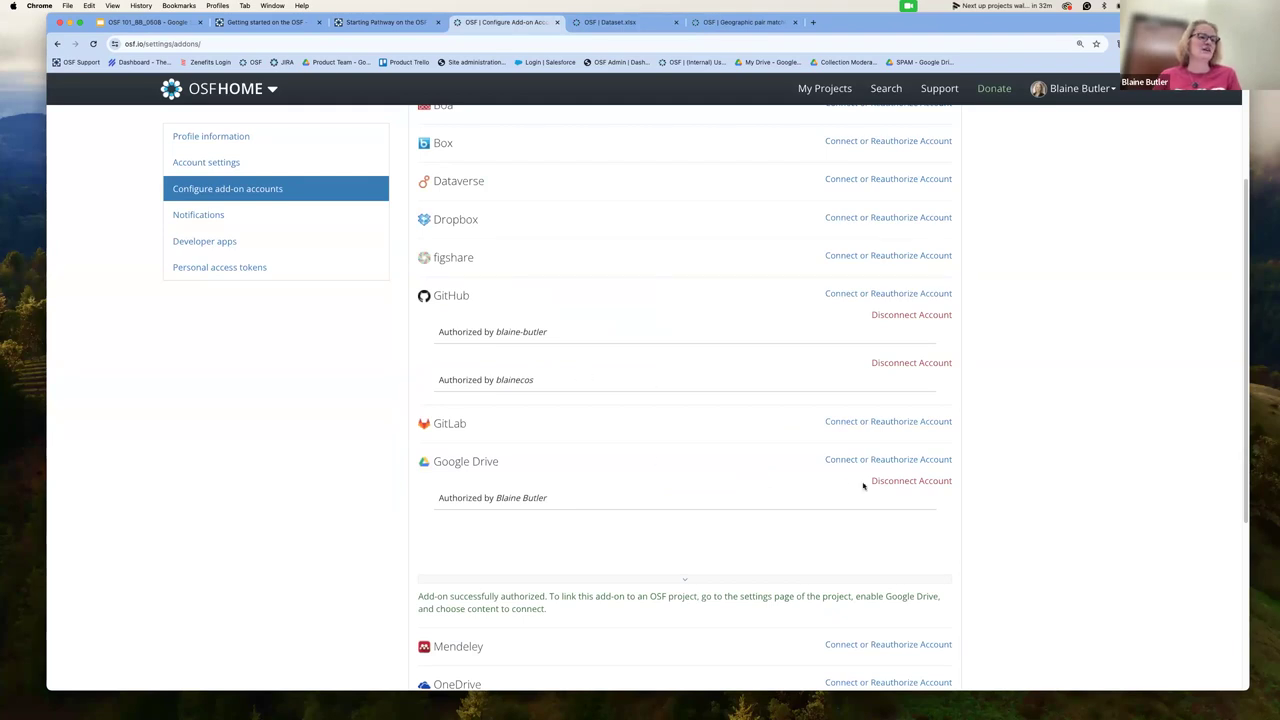
pyautogui.scroll(-5, 569, 506)
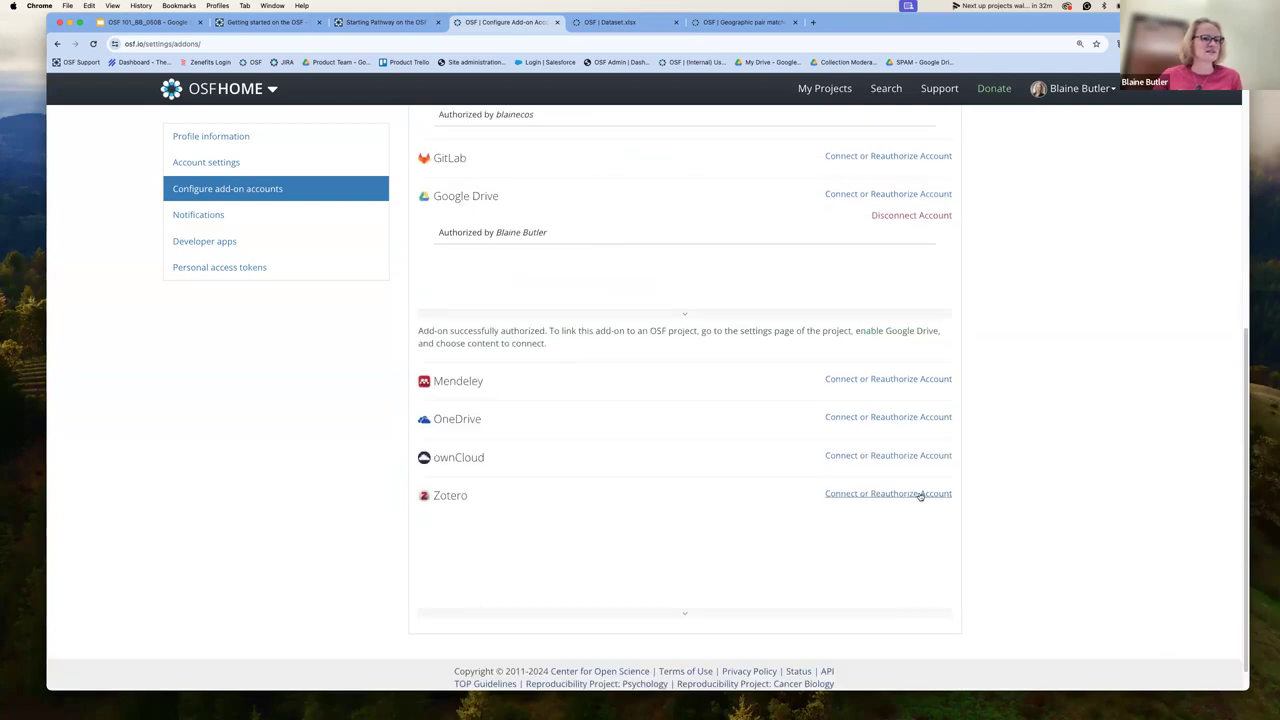
pyautogui.click(920, 494)
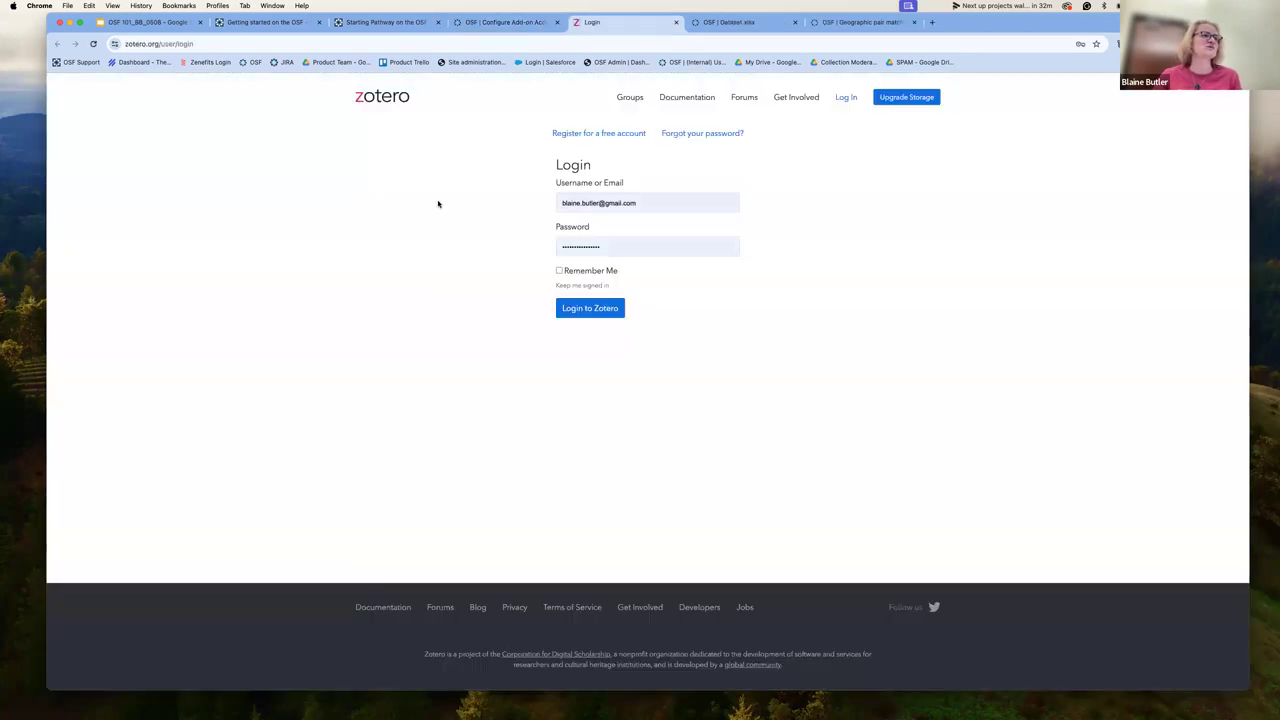
# - Log in to Zotero and accept the default permissions for the OSF private key
pyautogui.click(579, 308)
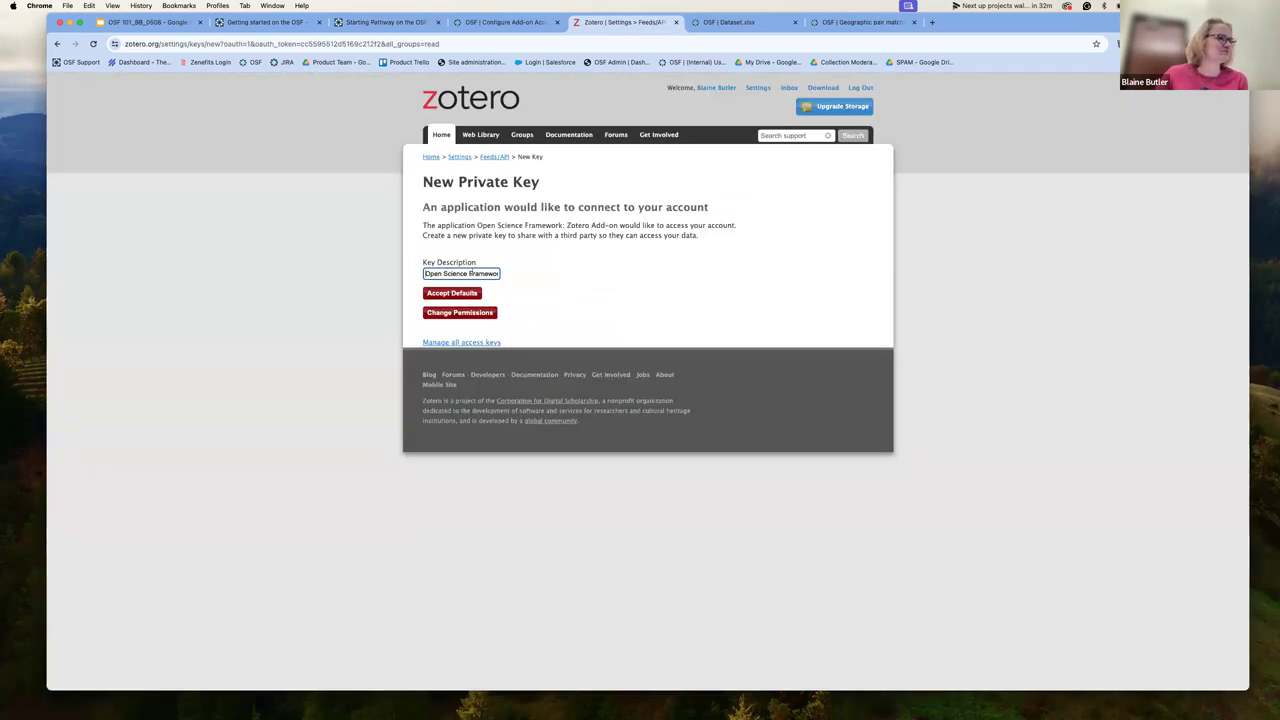
pyautogui.click(803, 506)
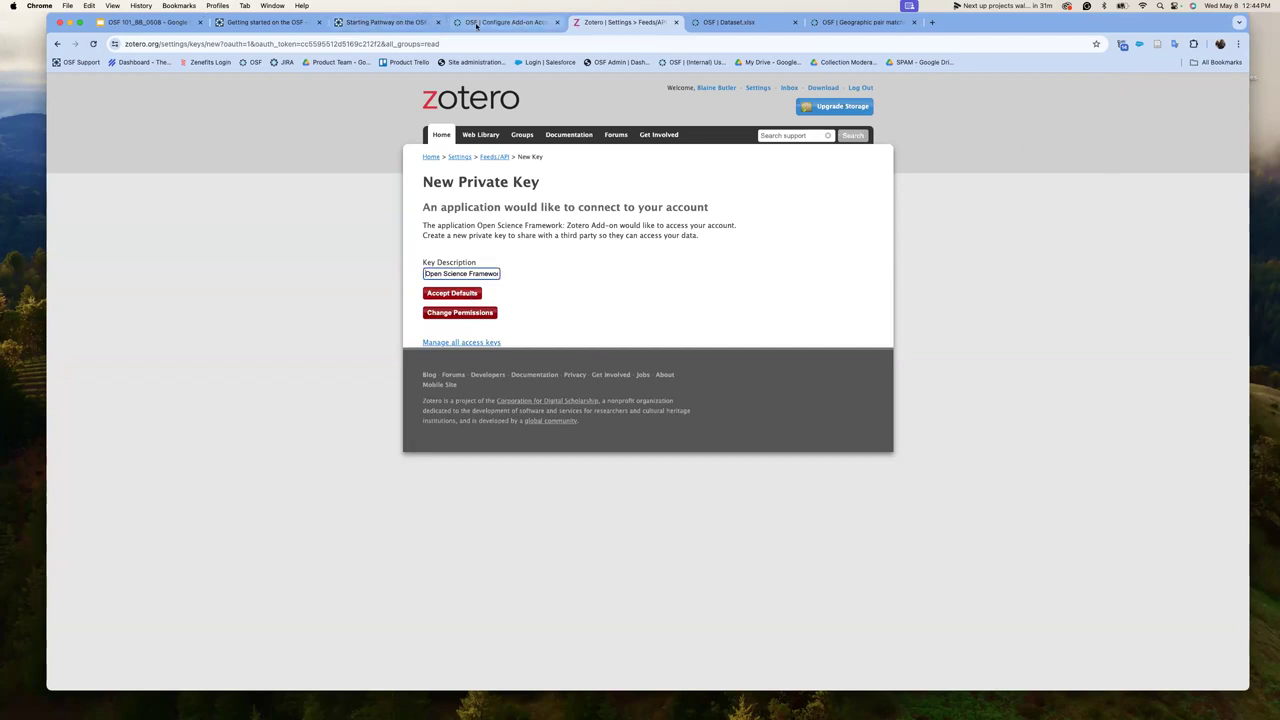
pyautogui.click(519, 23)
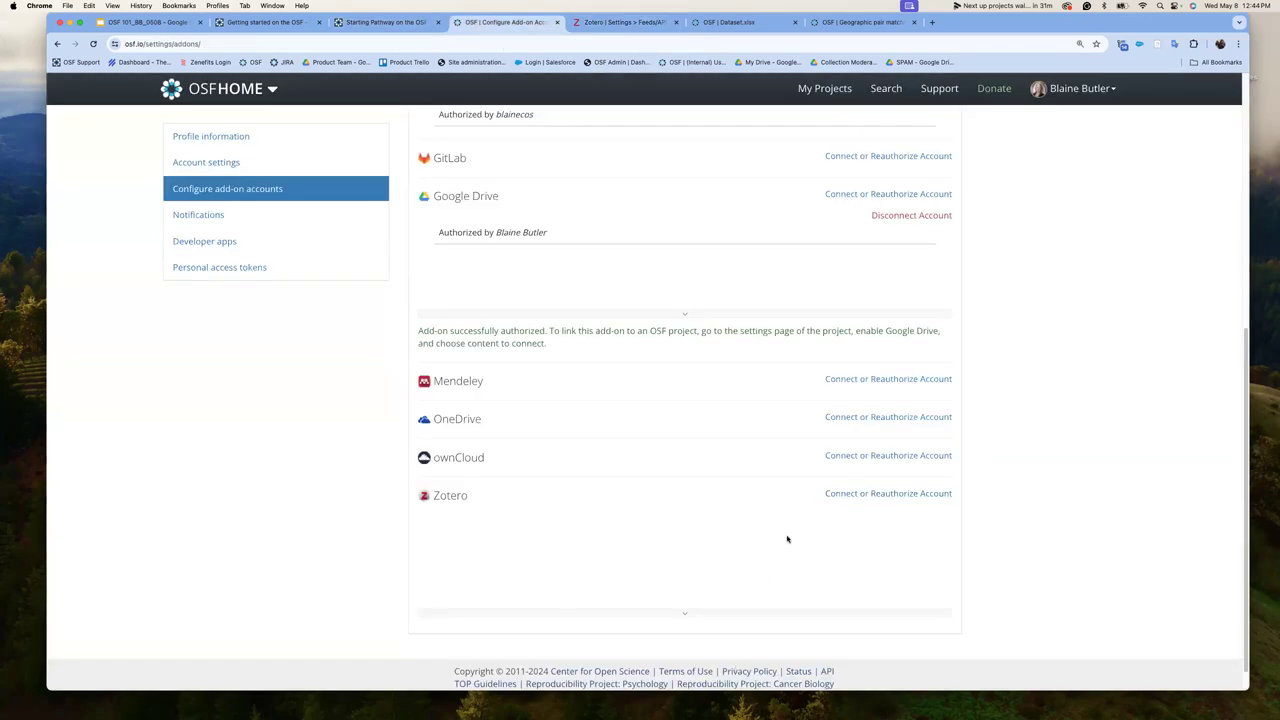
pyautogui.click(860, 495)
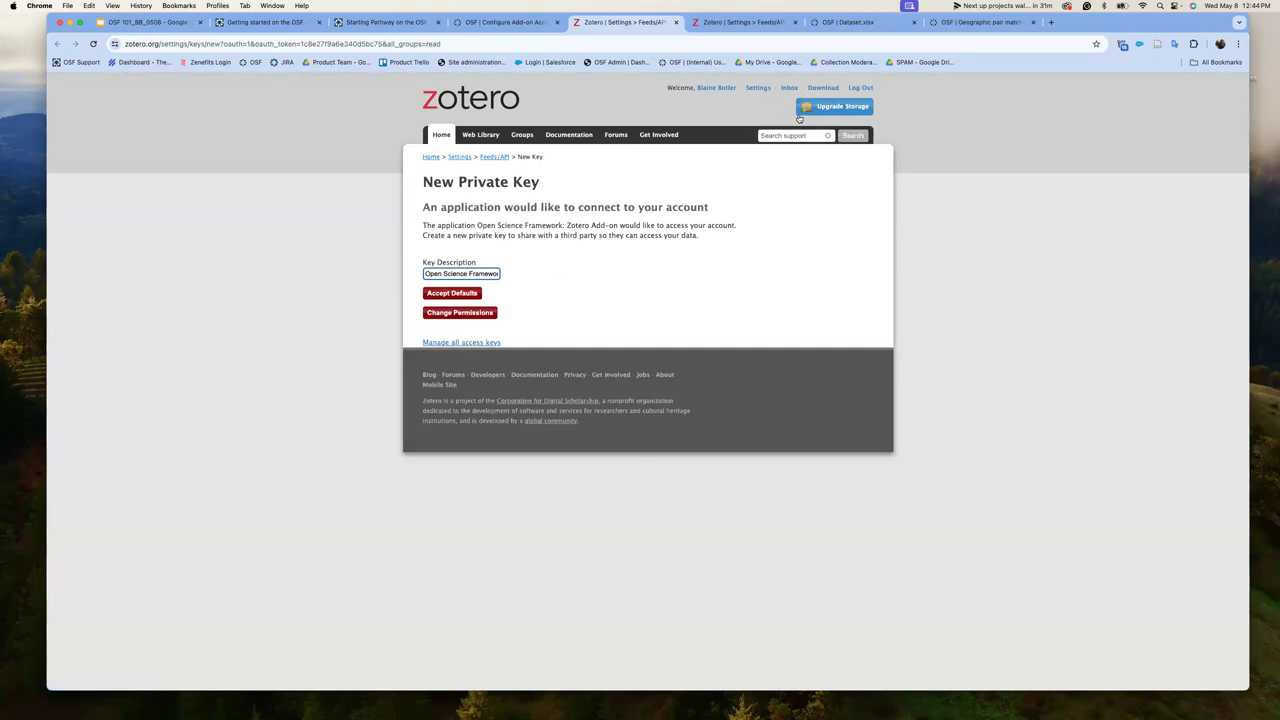
pyautogui.click(459, 294)
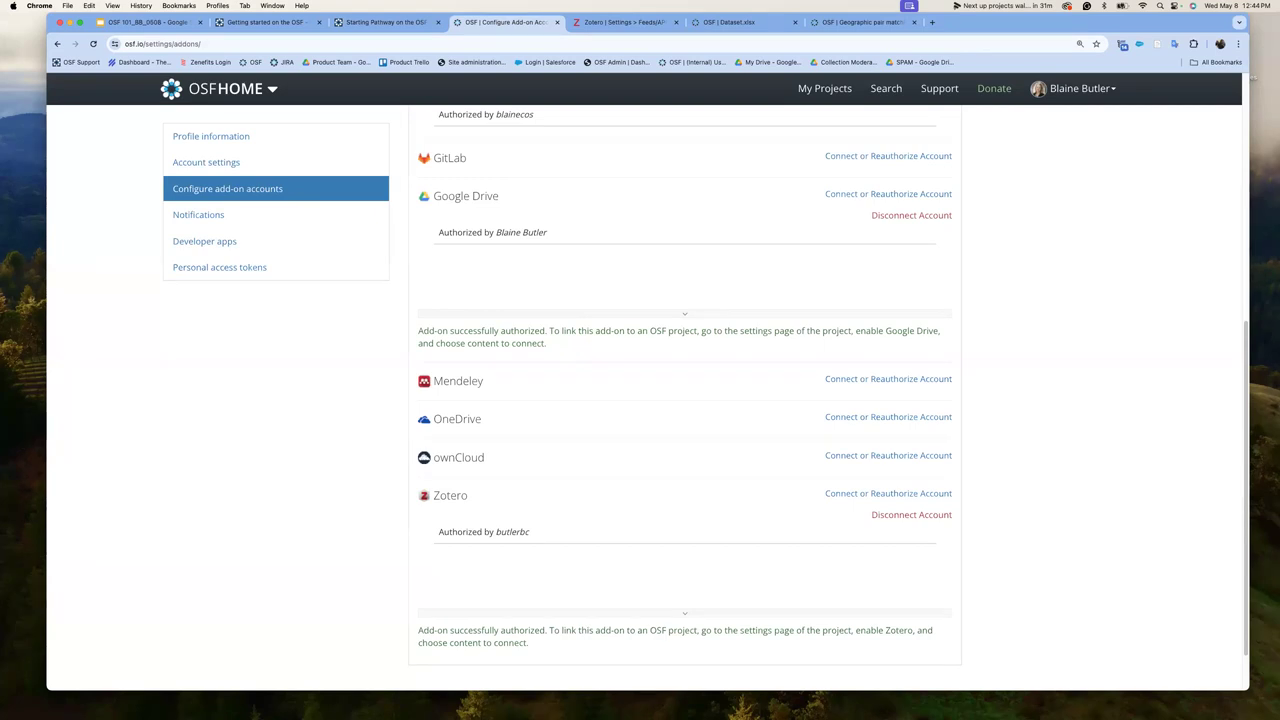
# - Open project Test 1 from My Projects and go to its Metadata page
pyautogui.scroll(5, 403, 285)
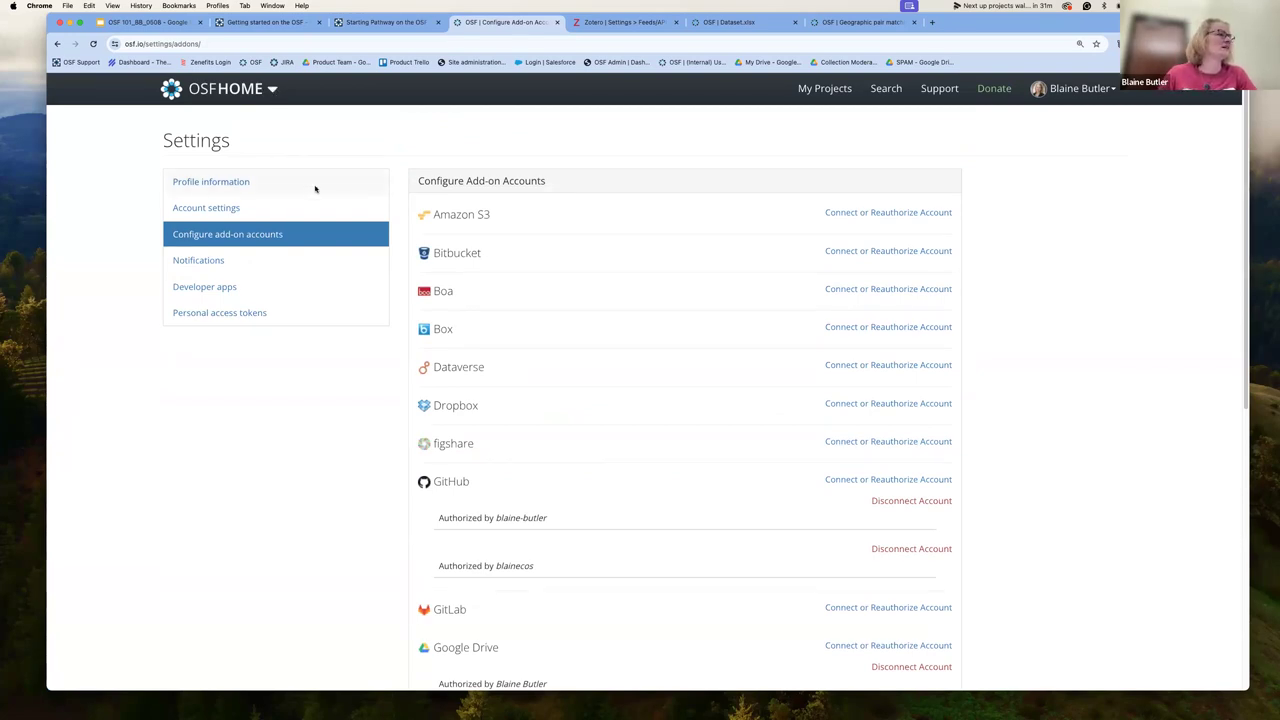
pyautogui.click(826, 92)
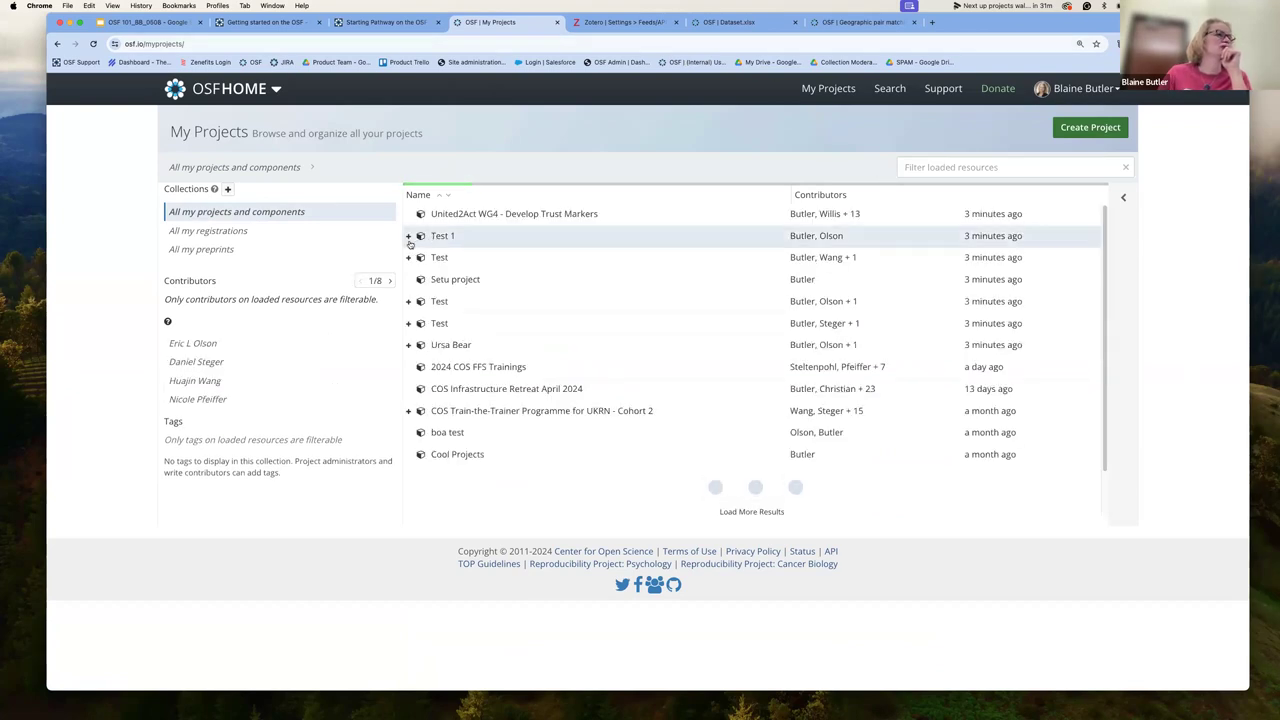
pyautogui.click(408, 237)
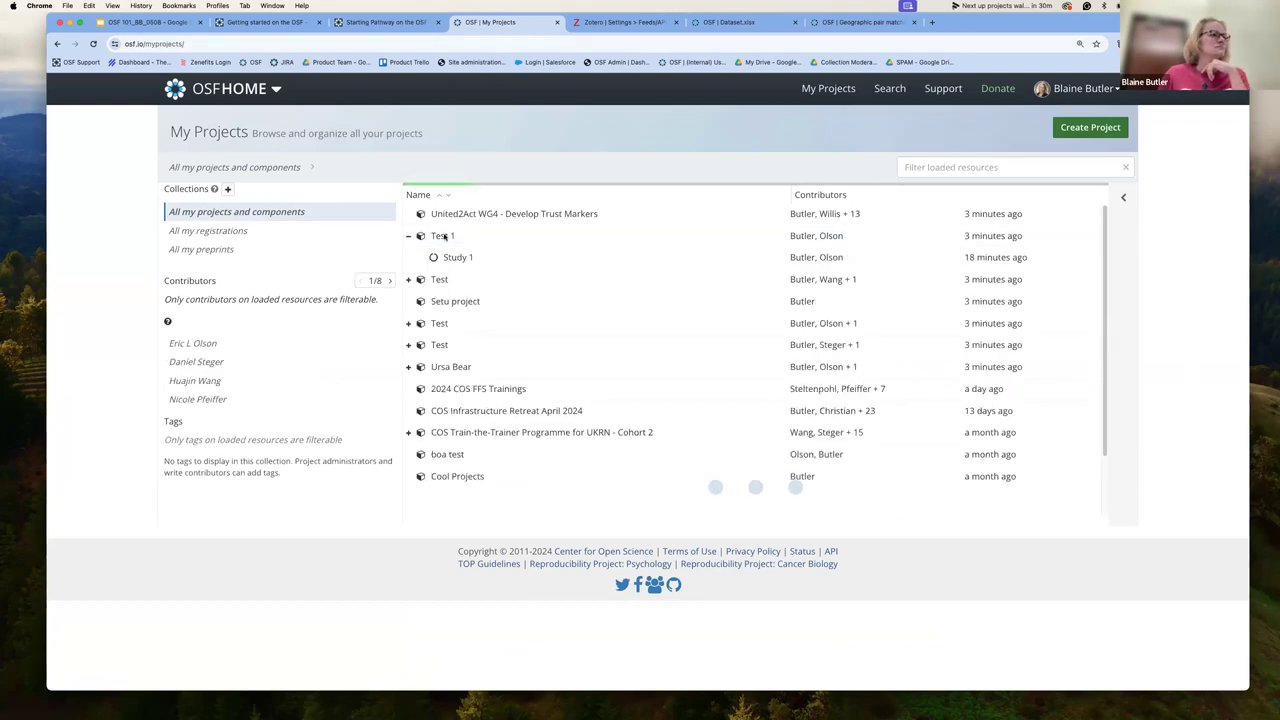
pyautogui.click(443, 236)
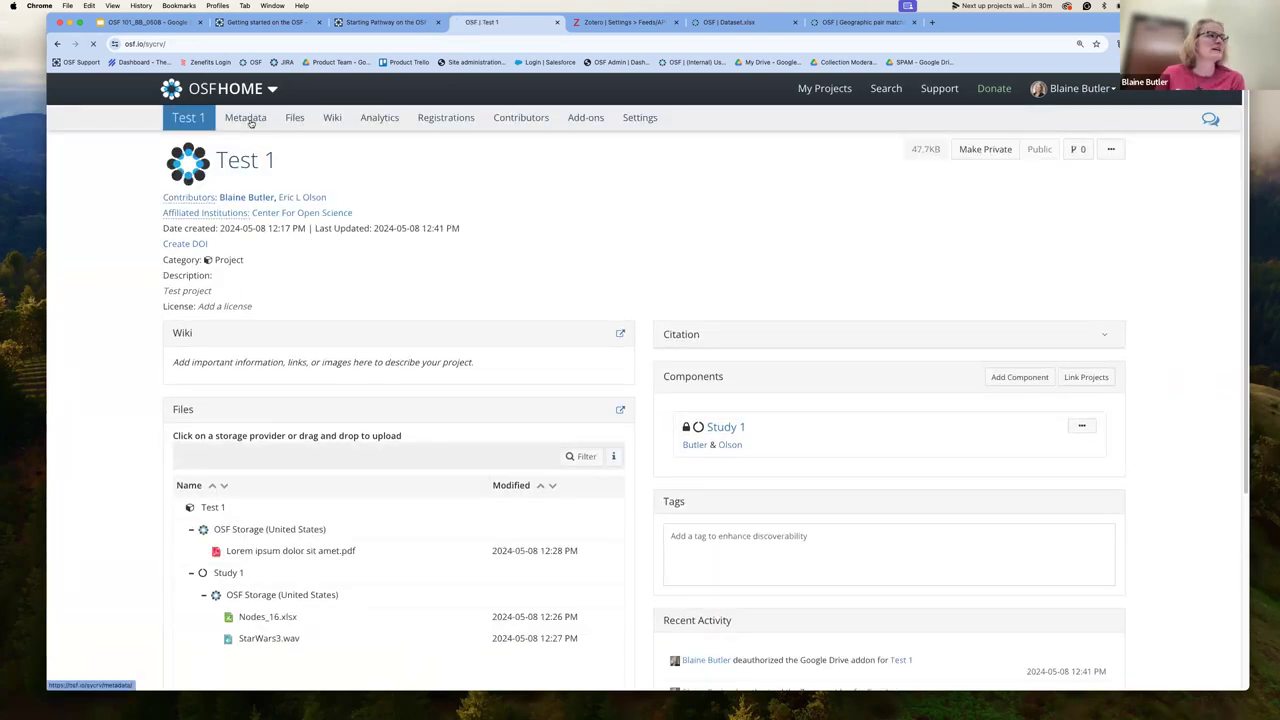
pyautogui.click(250, 121)
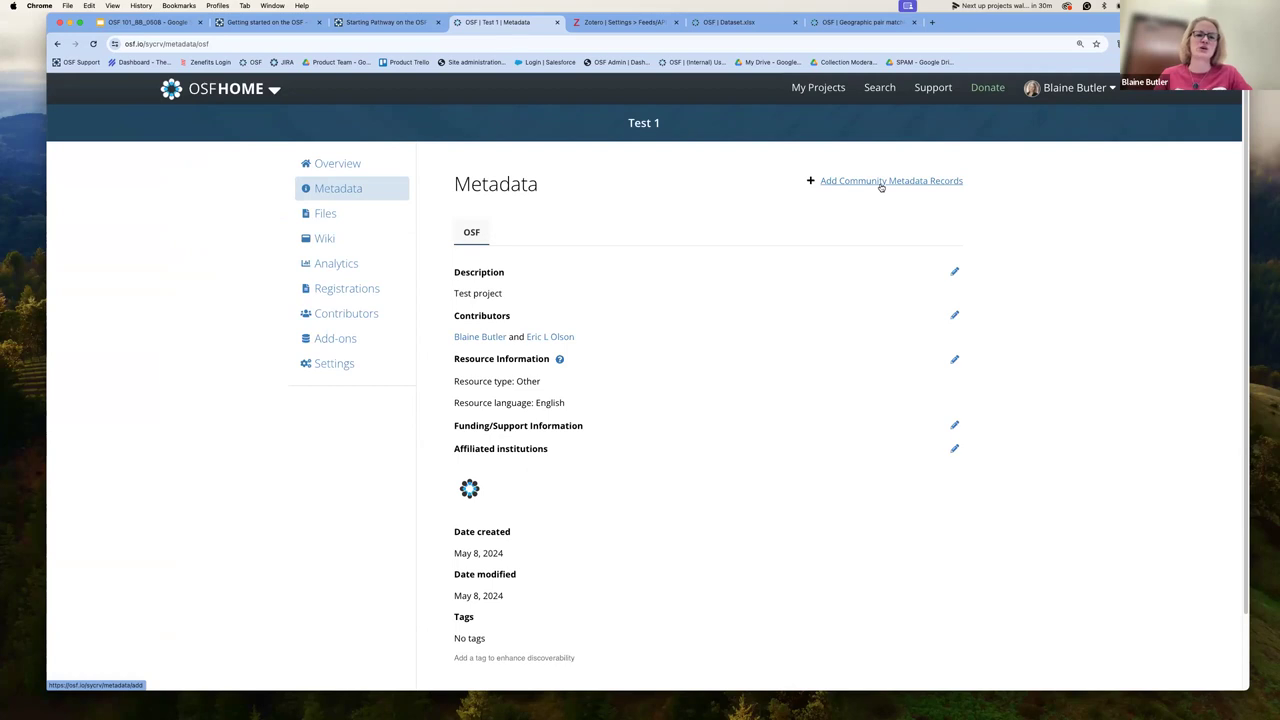
# - Start a community metadata record with the OSF Enhanced Metadata template
pyautogui.click(881, 184)
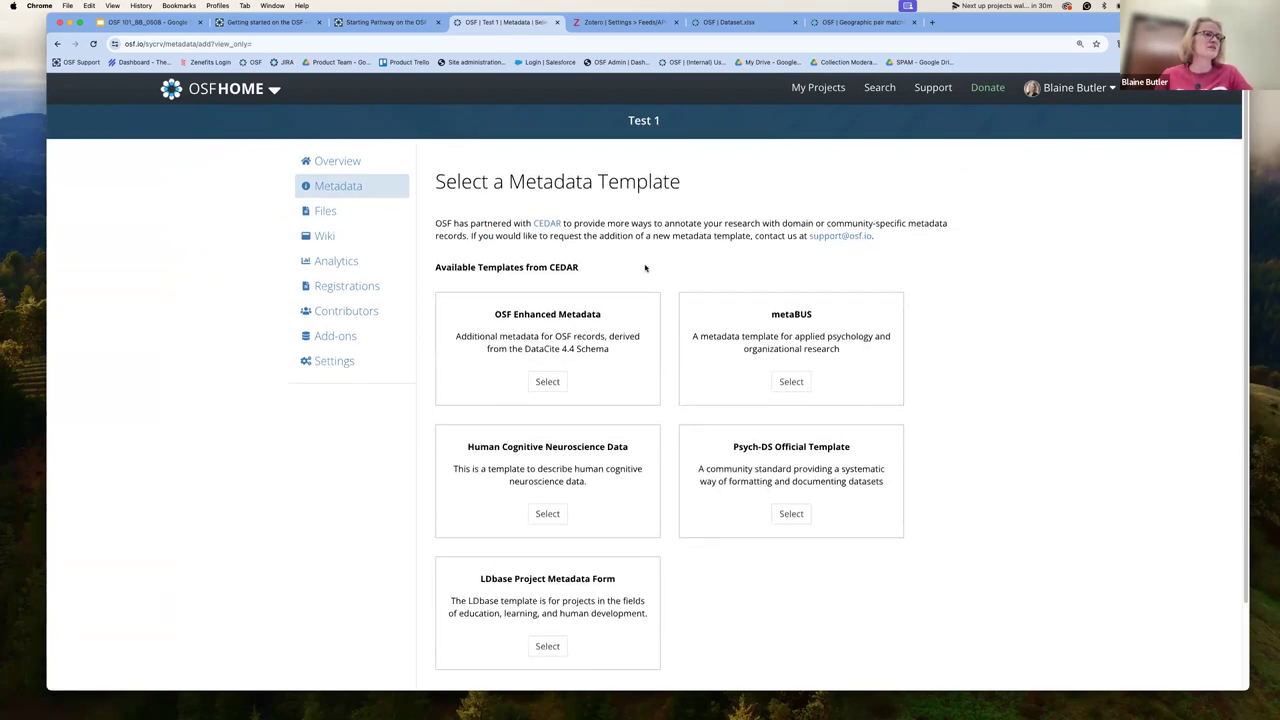
pyautogui.scroll(-1, 643, 266)
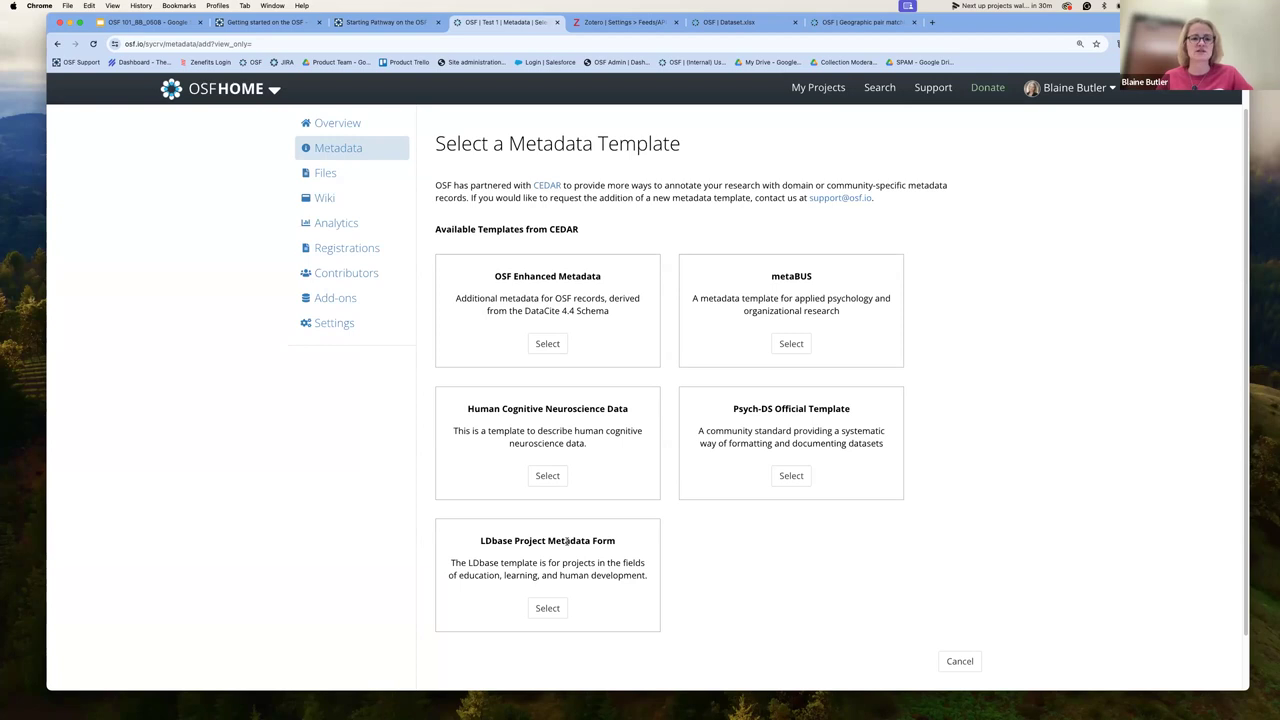
pyautogui.click(548, 343)
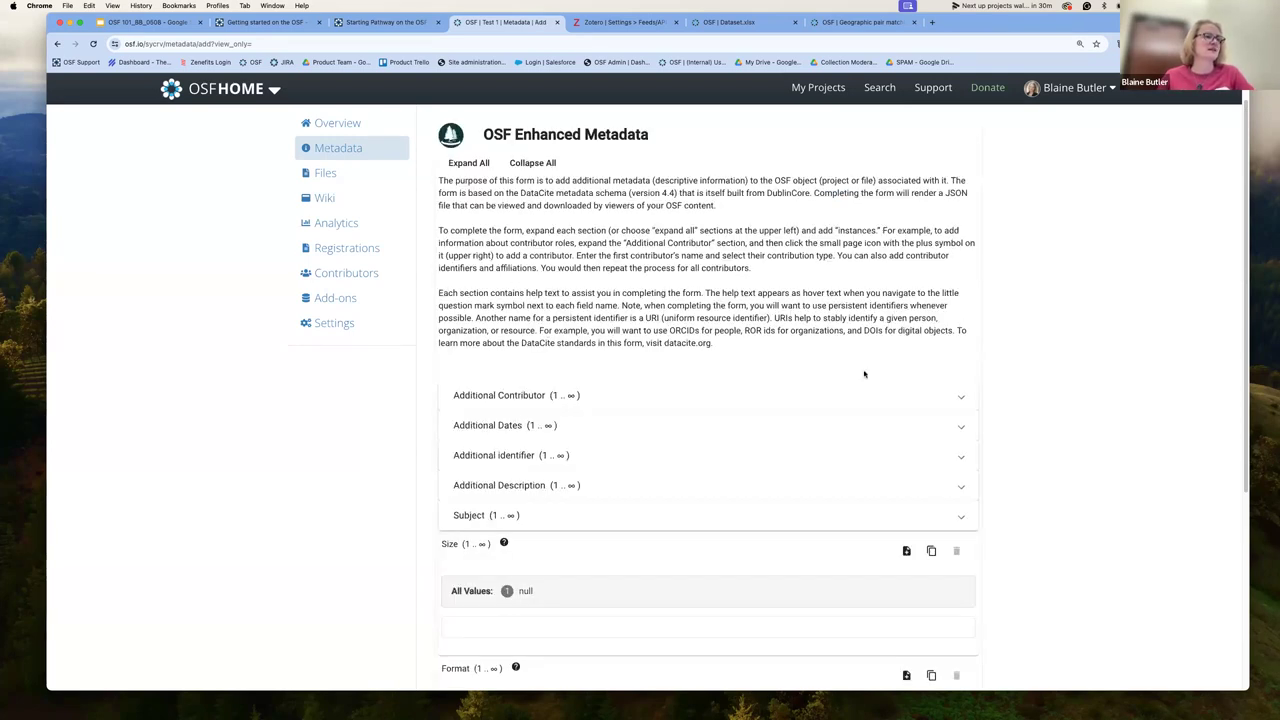
pyautogui.scroll(-4, 640, 370)
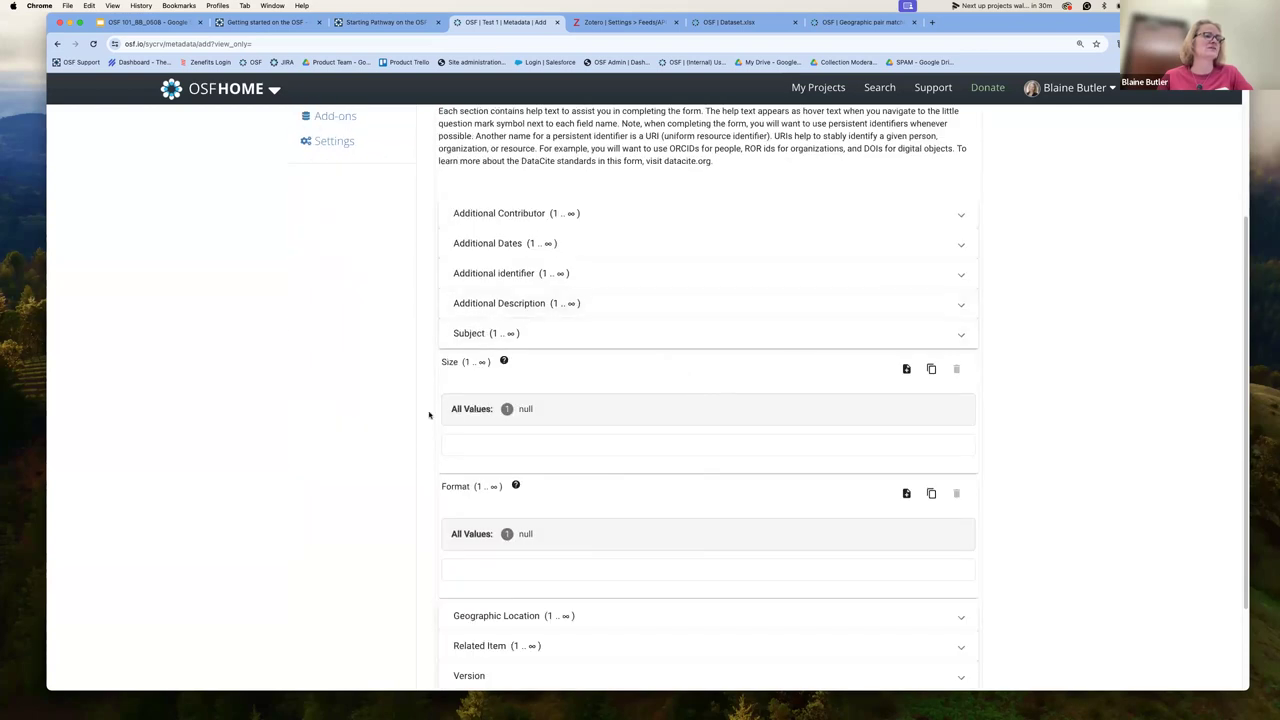
pyautogui.scroll(2, 646, 316)
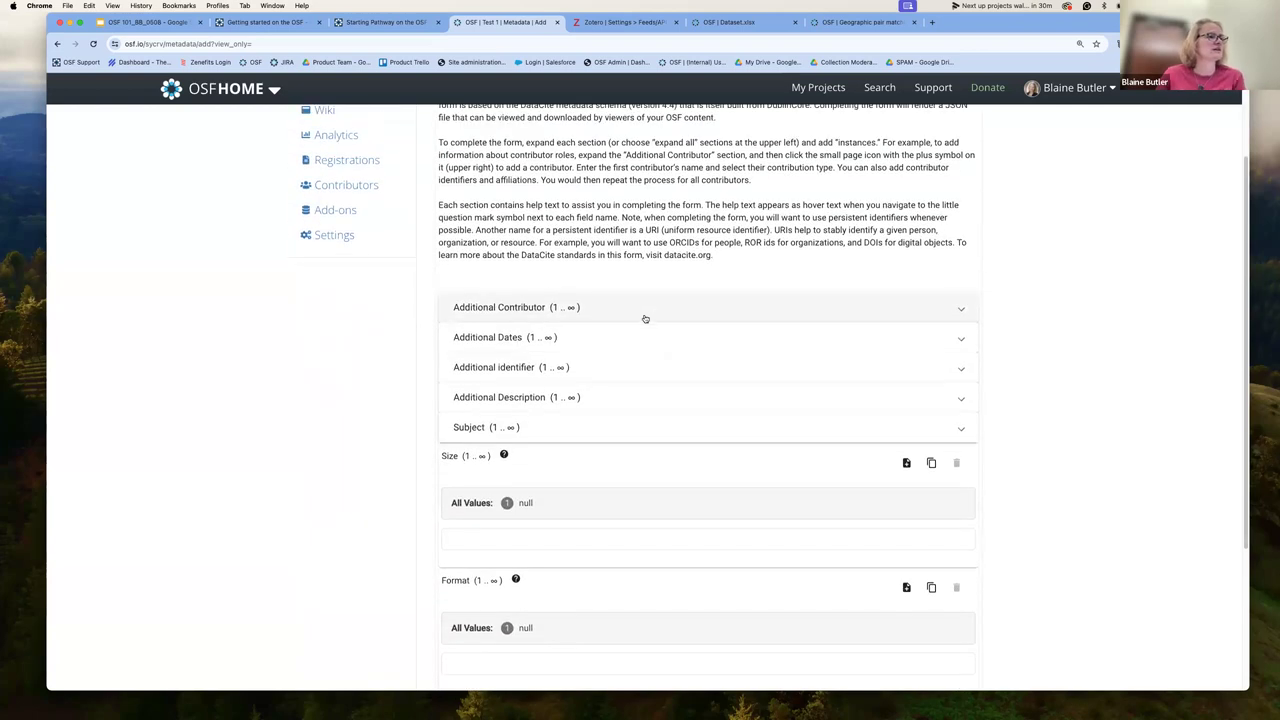
pyautogui.scroll(2, 645, 318)
pyautogui.scroll(-4, 543, 331)
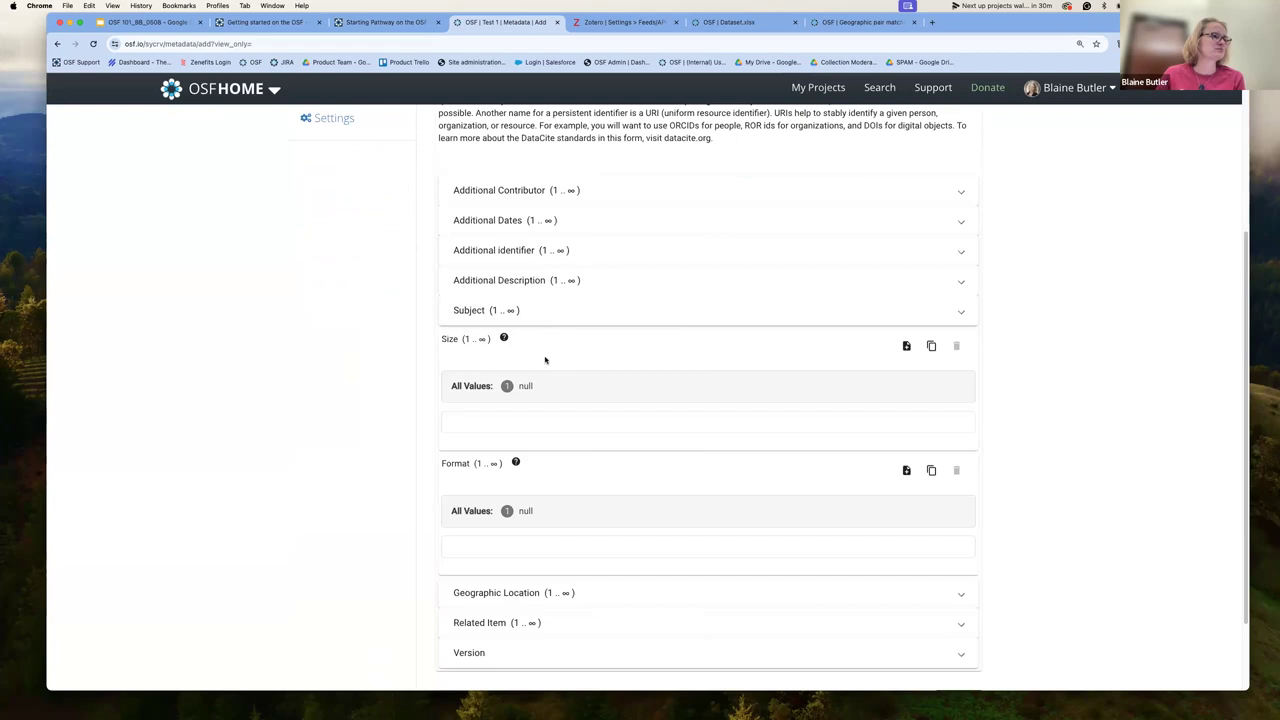
pyautogui.click(954, 199)
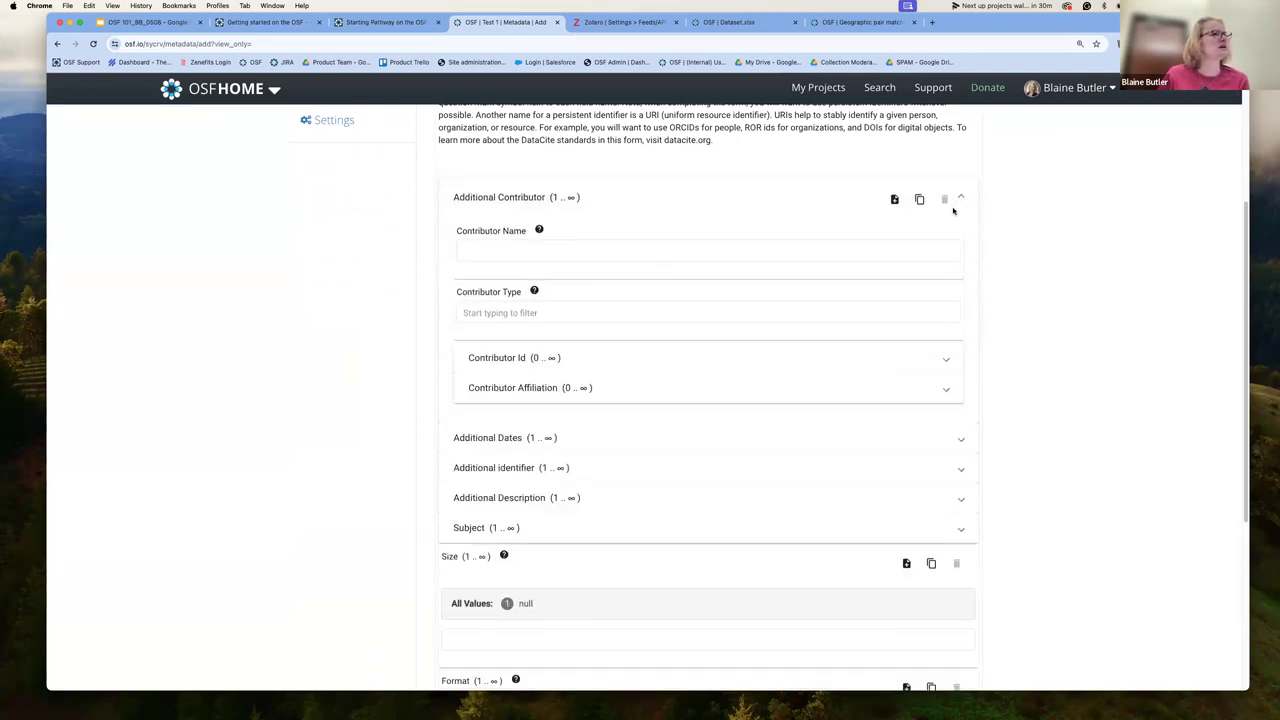
pyautogui.click(960, 200)
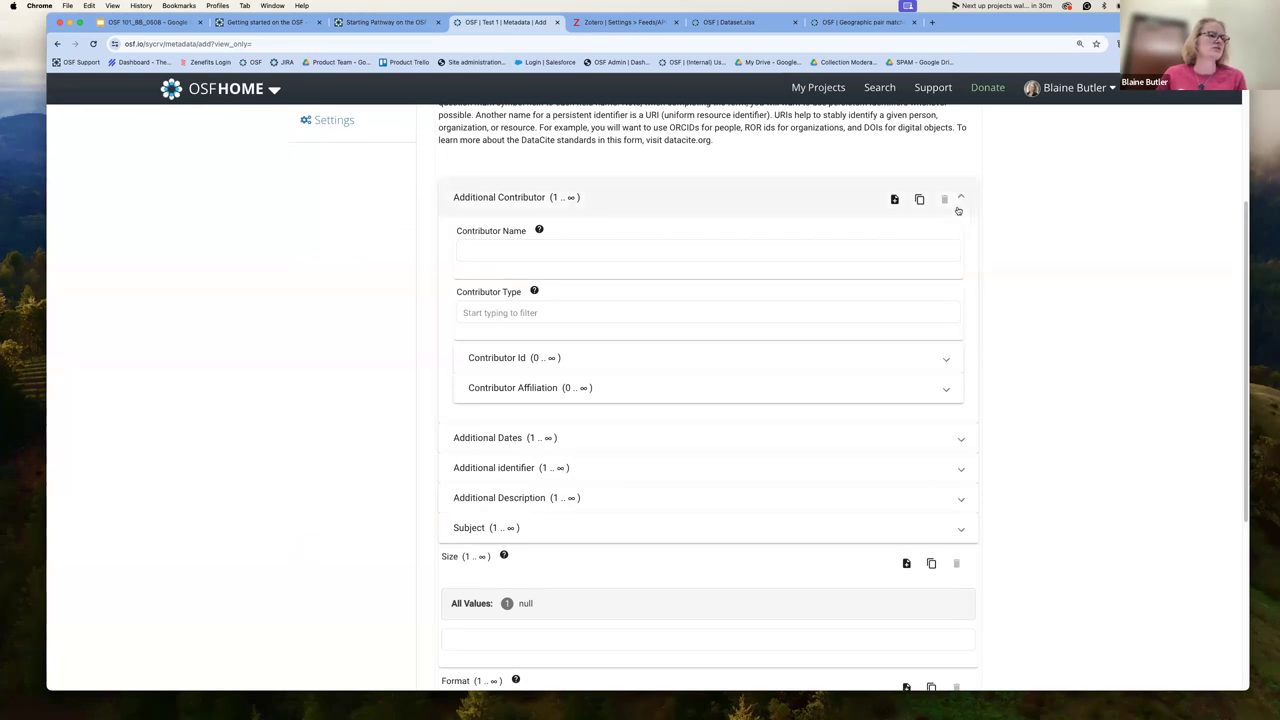
# - Enter 1 for both Size and Format, then bring up the other available templates
pyautogui.scroll(-2, 560, 482)
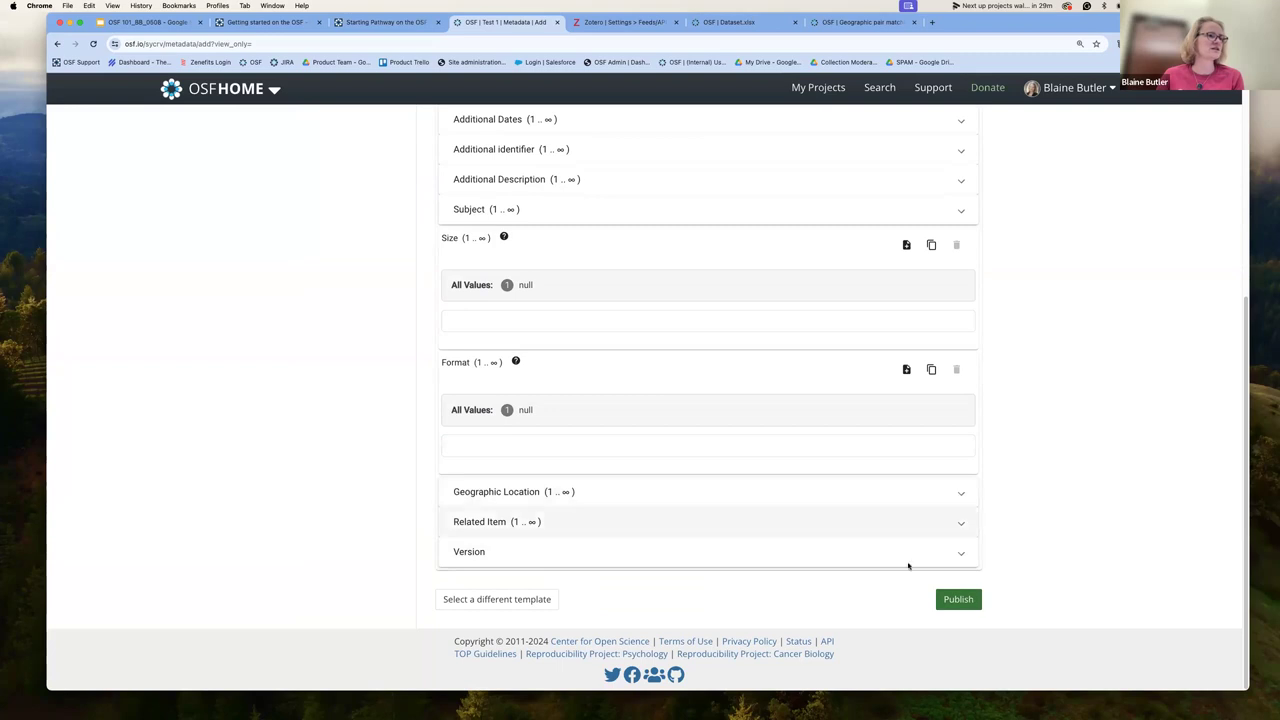
pyautogui.scroll(2, 581, 306)
pyautogui.scroll(4, 620, 320)
pyautogui.scroll(-6, 720, 390)
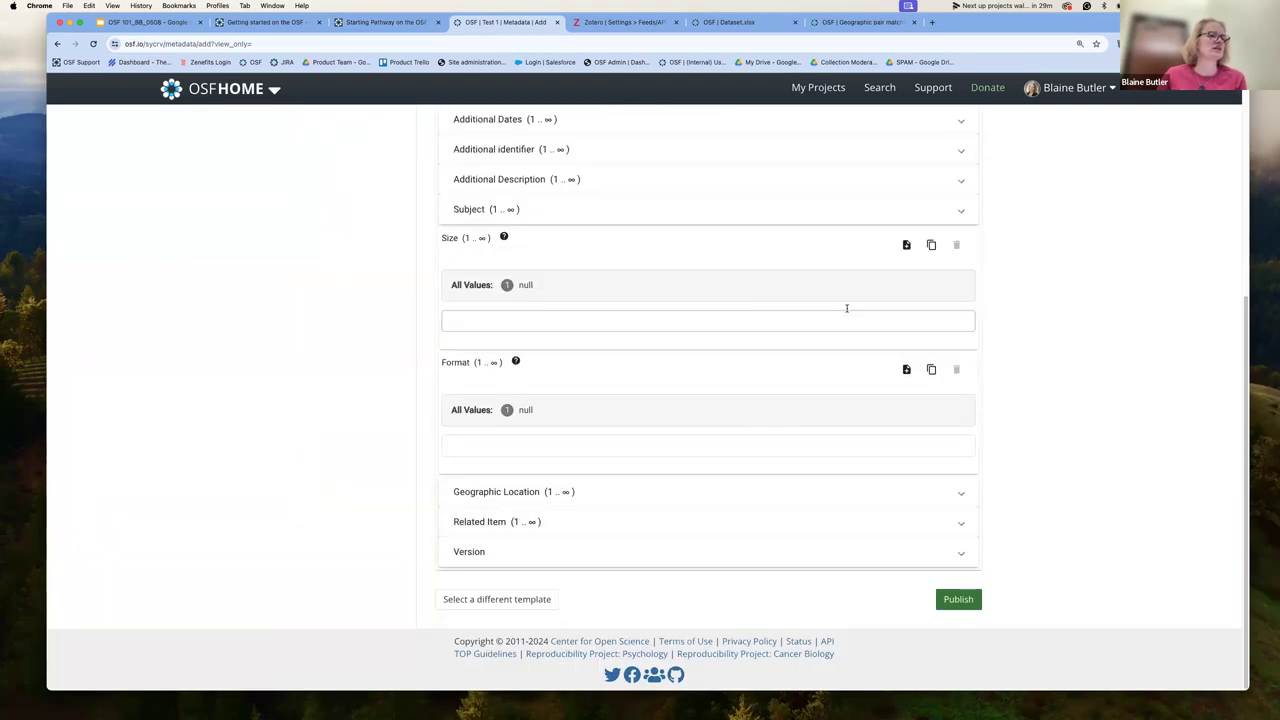
pyautogui.scroll(7, 700, 300)
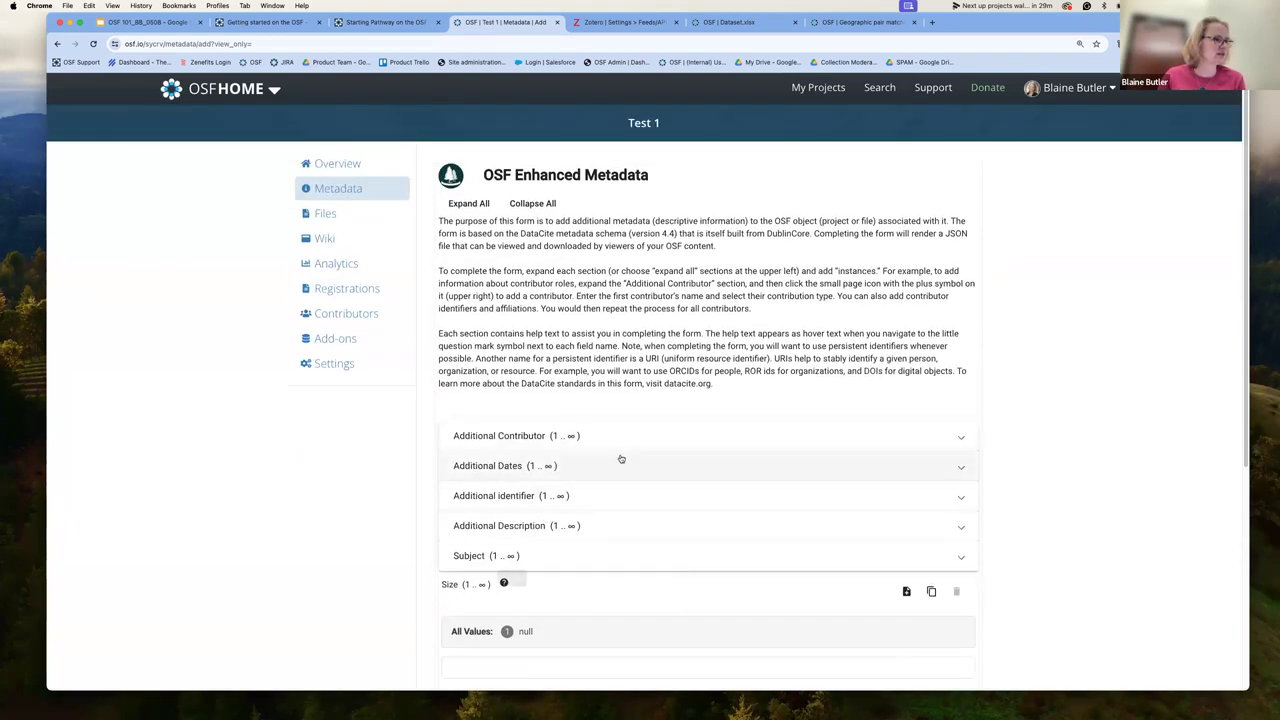
pyautogui.scroll(-2, 942, 450)
pyautogui.click(493, 585)
pyautogui.write('1')
pyautogui.scroll(-4, 524, 581)
pyautogui.click(463, 519)
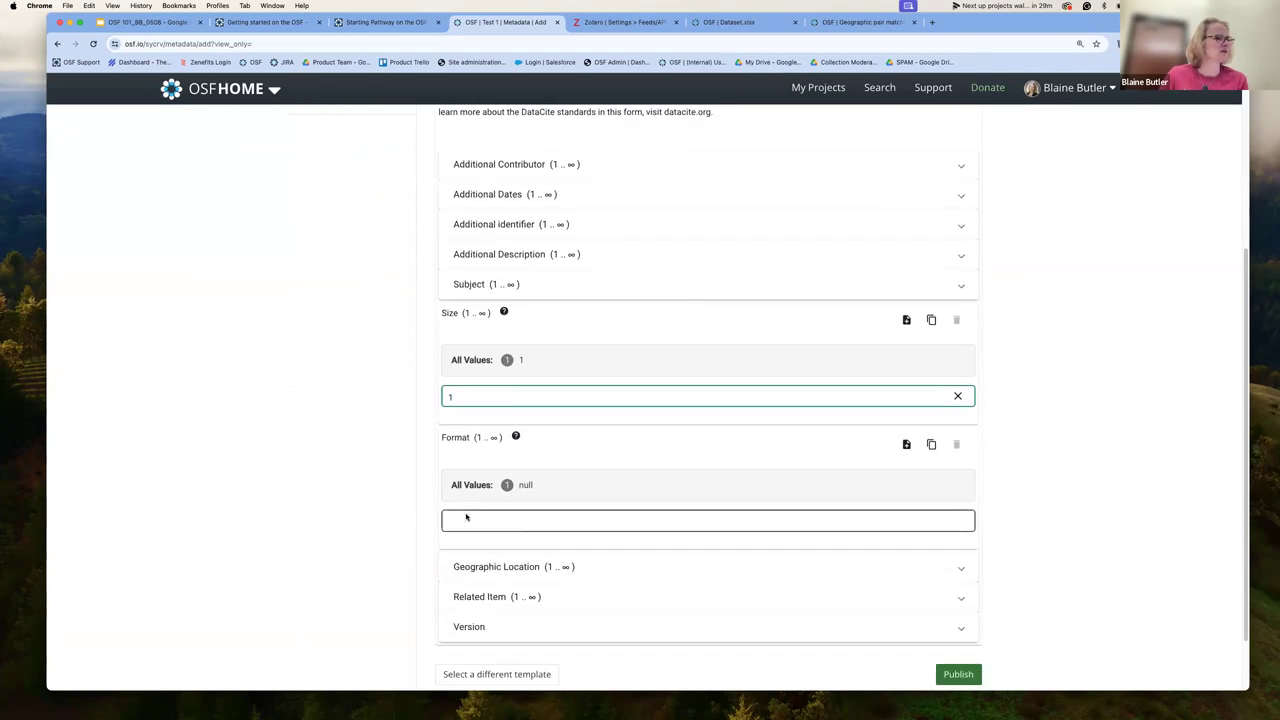
pyautogui.write('1')
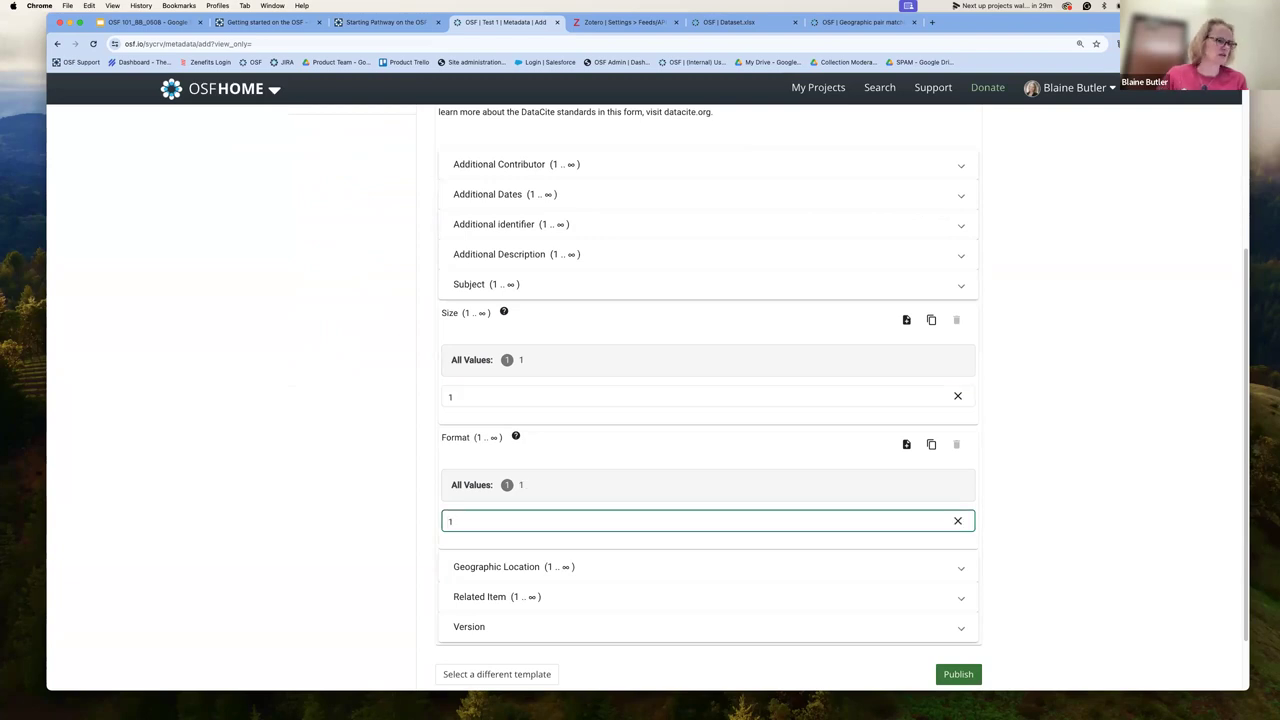
pyautogui.scroll(-1, 550, 528)
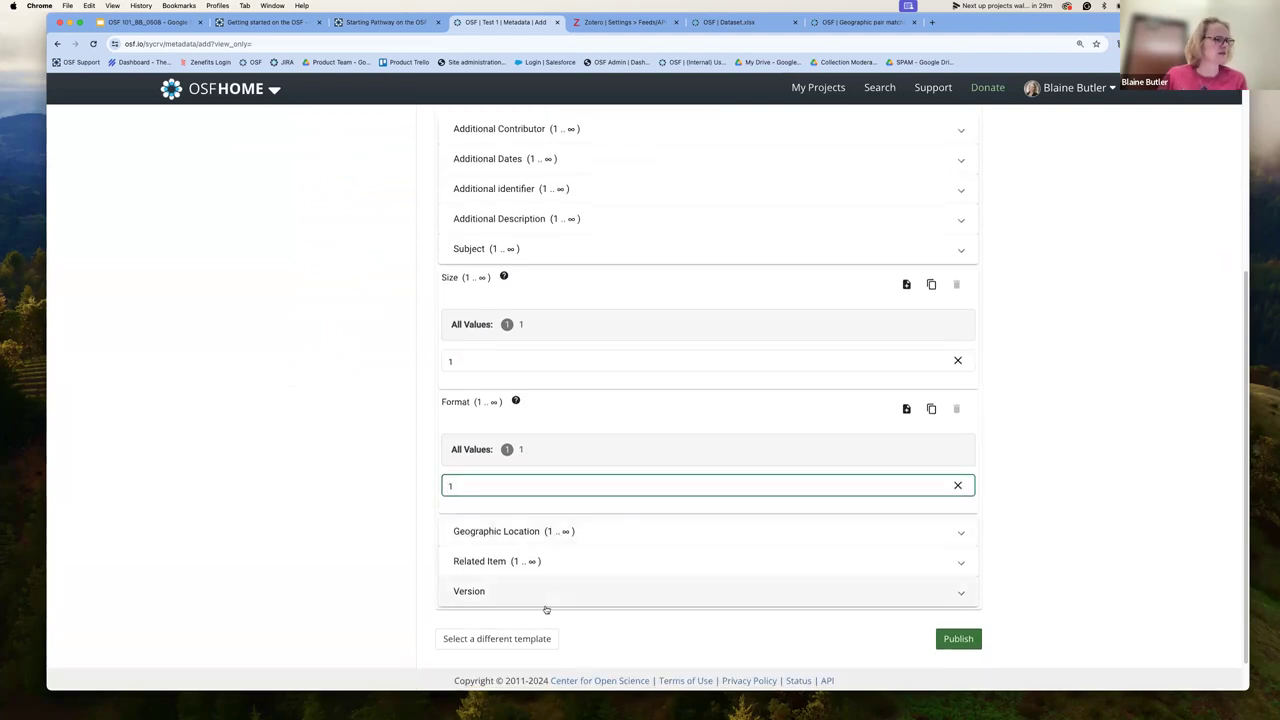
pyautogui.click(531, 643)
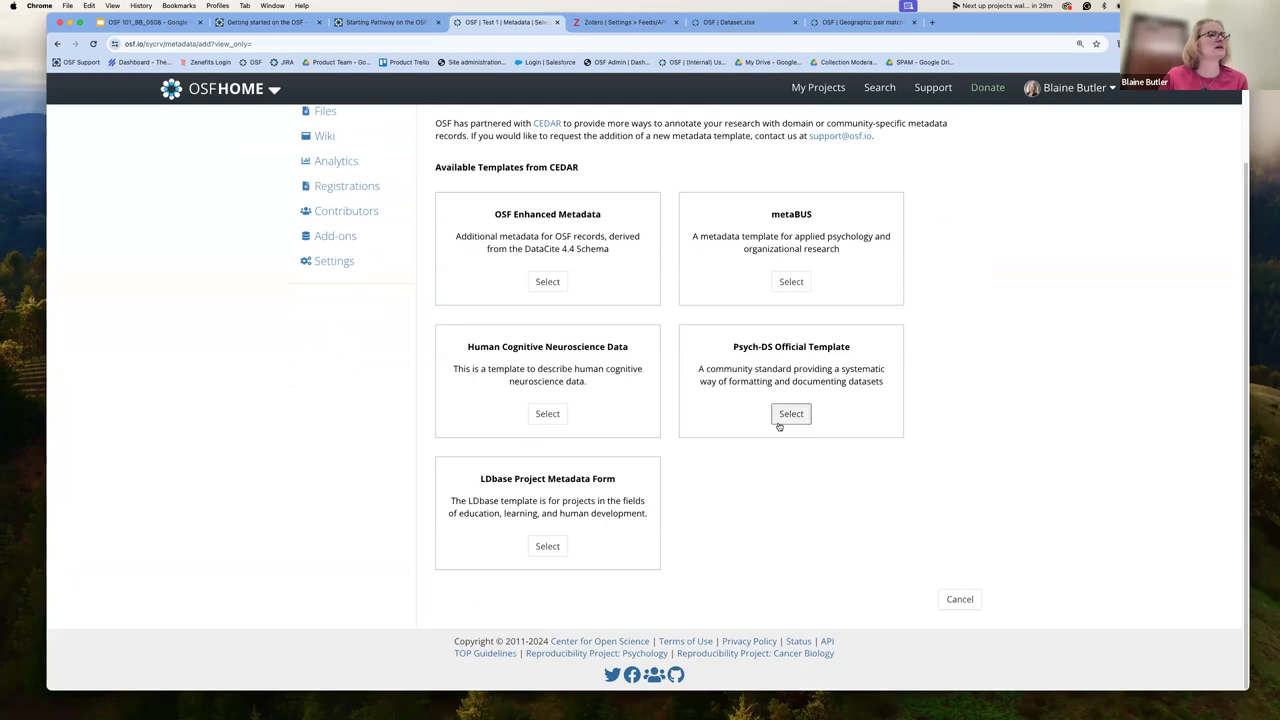
# - Publish a Psych-DS record with Name 'TEst 1', Description 'Lorem ipsome etc', VariableMeasured 1
pyautogui.click(790, 414)
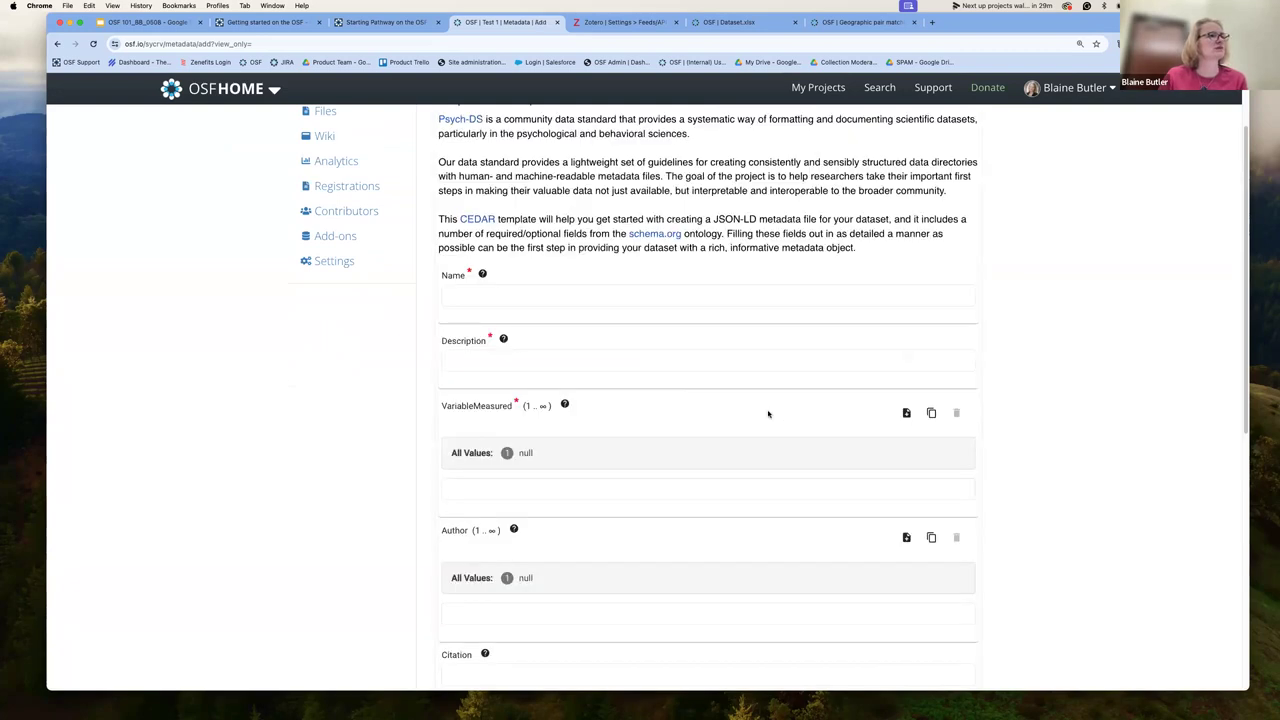
pyautogui.click(461, 294)
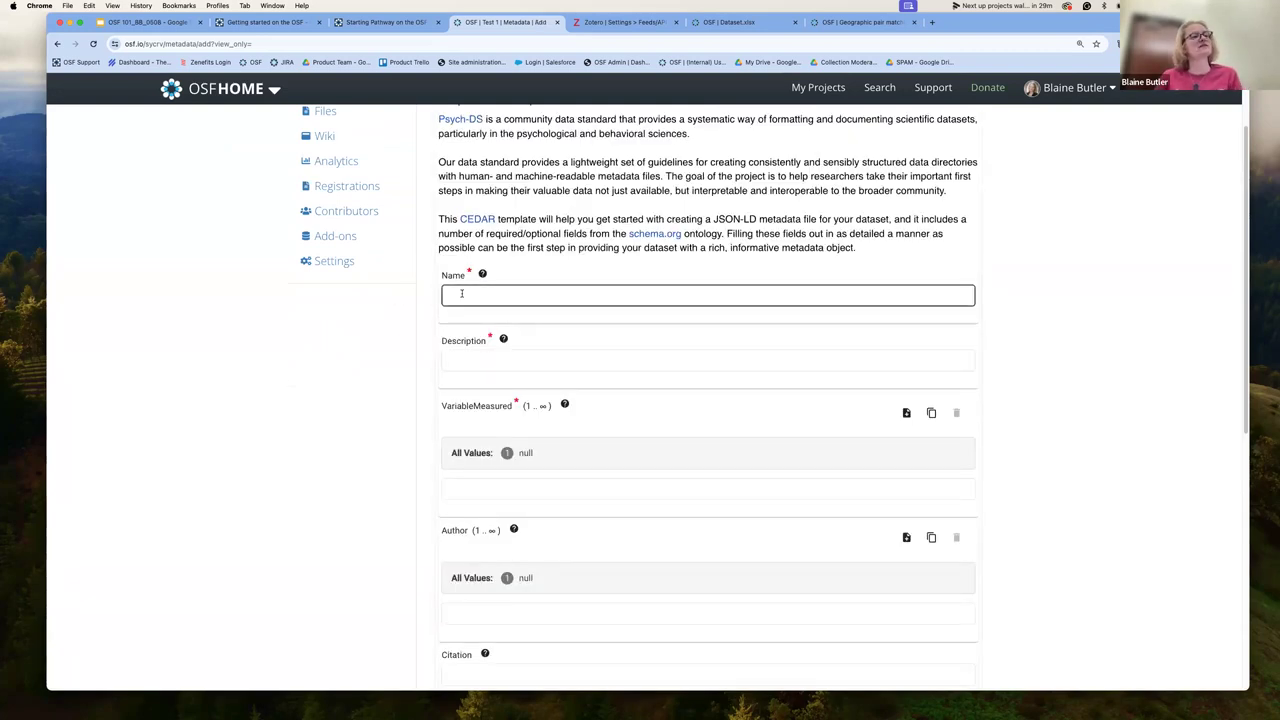
pyautogui.write('TEst 1')
pyautogui.click(485, 360)
pyautogui.write('Lorem ipso')
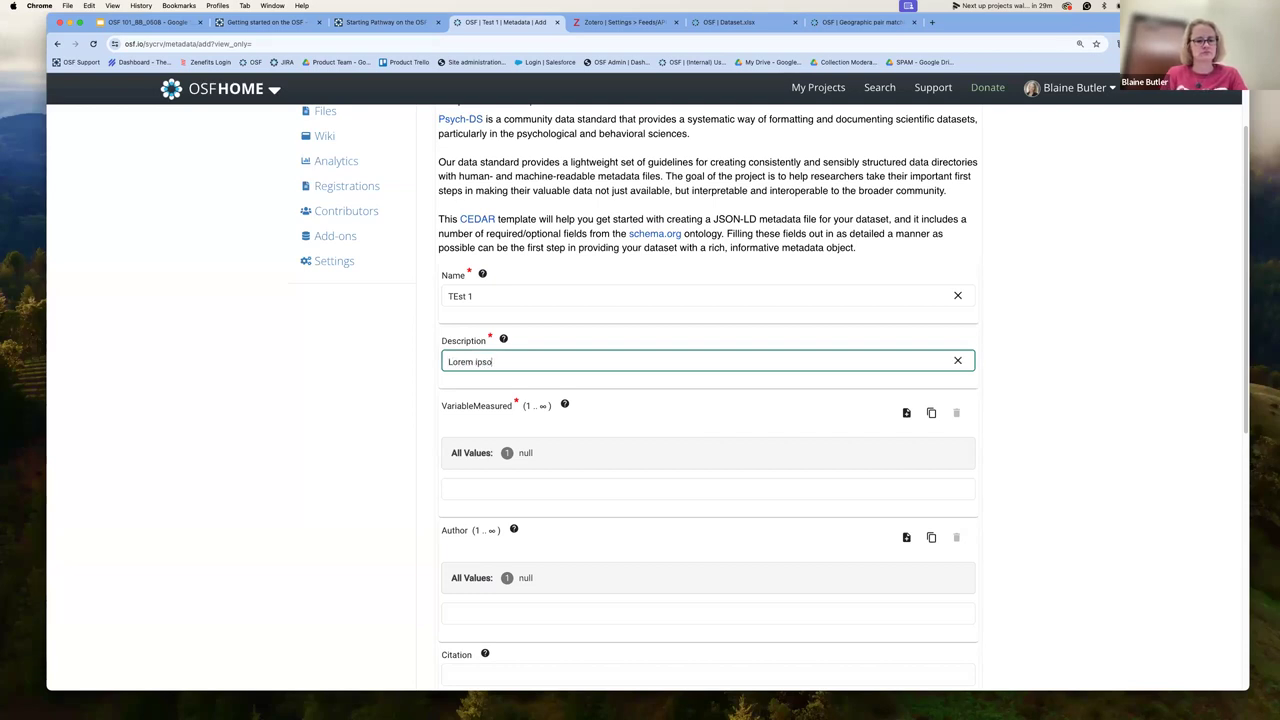
pyautogui.write('me etc')
pyautogui.click(510, 488)
pyautogui.write('1')
pyautogui.scroll(-1, 511, 536)
pyautogui.scroll(-5, 640, 505)
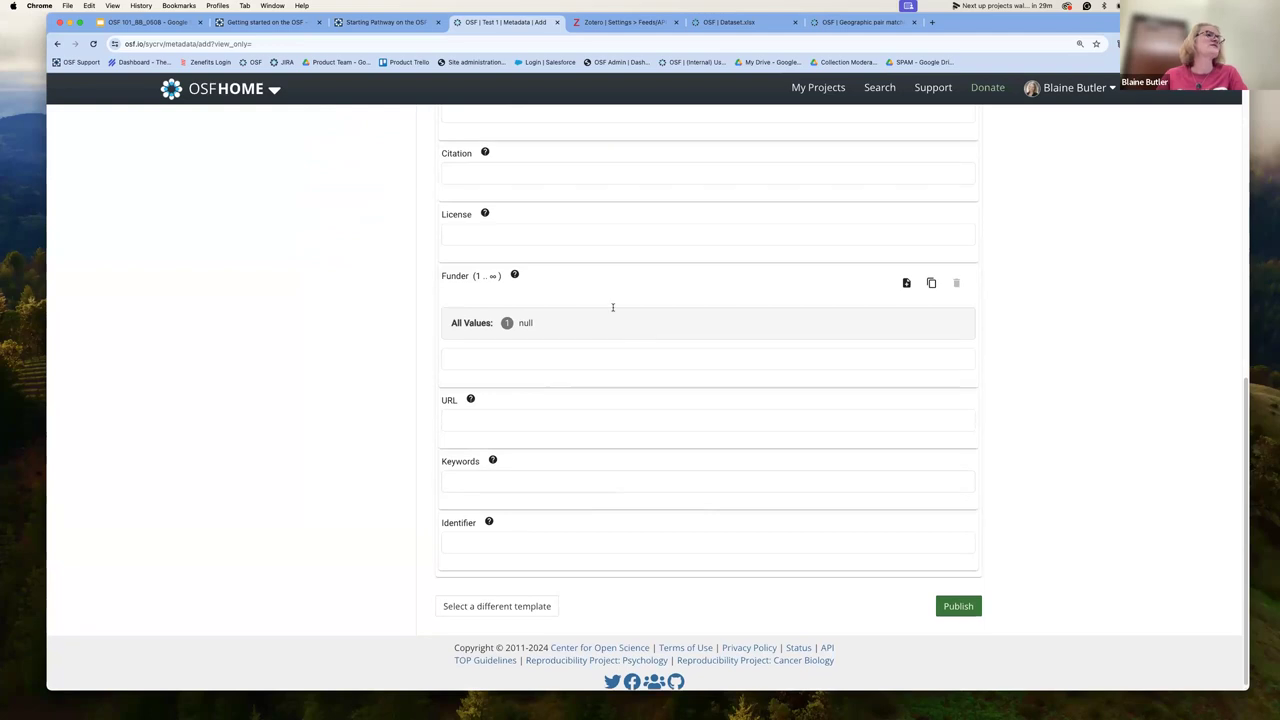
pyautogui.scroll(4, 611, 306)
pyautogui.scroll(-4, 505, 243)
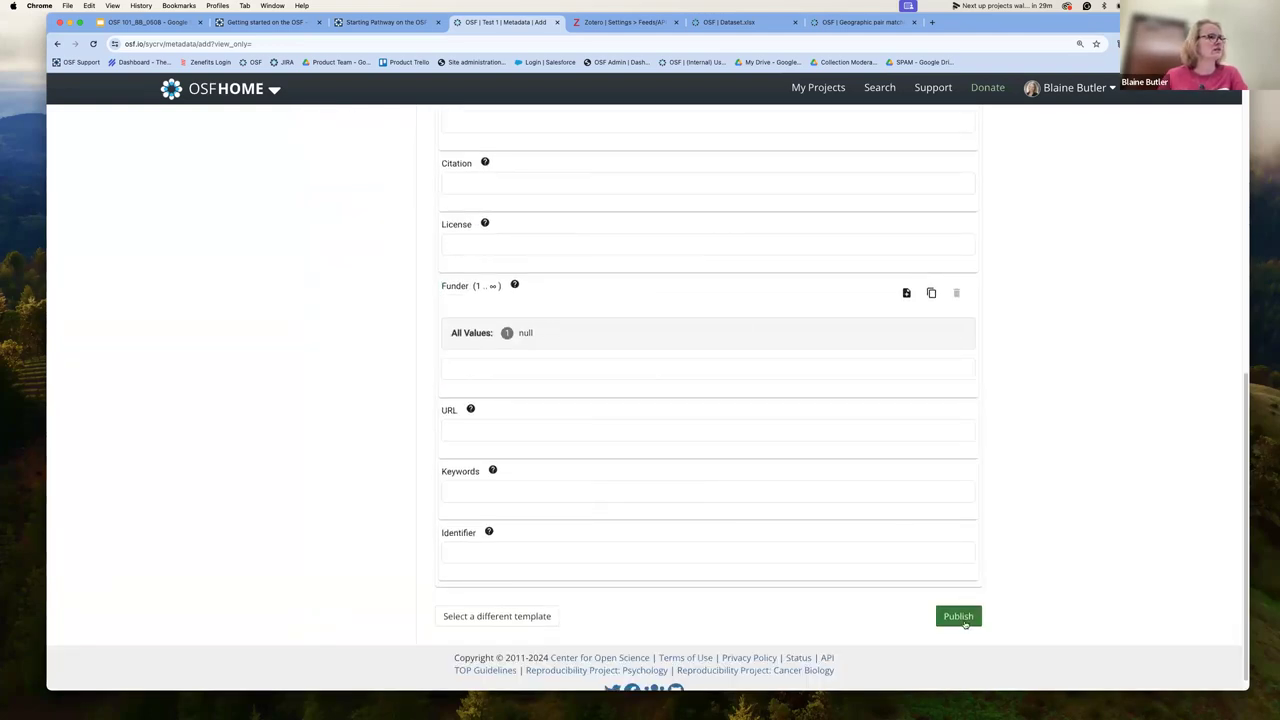
pyautogui.click(962, 620)
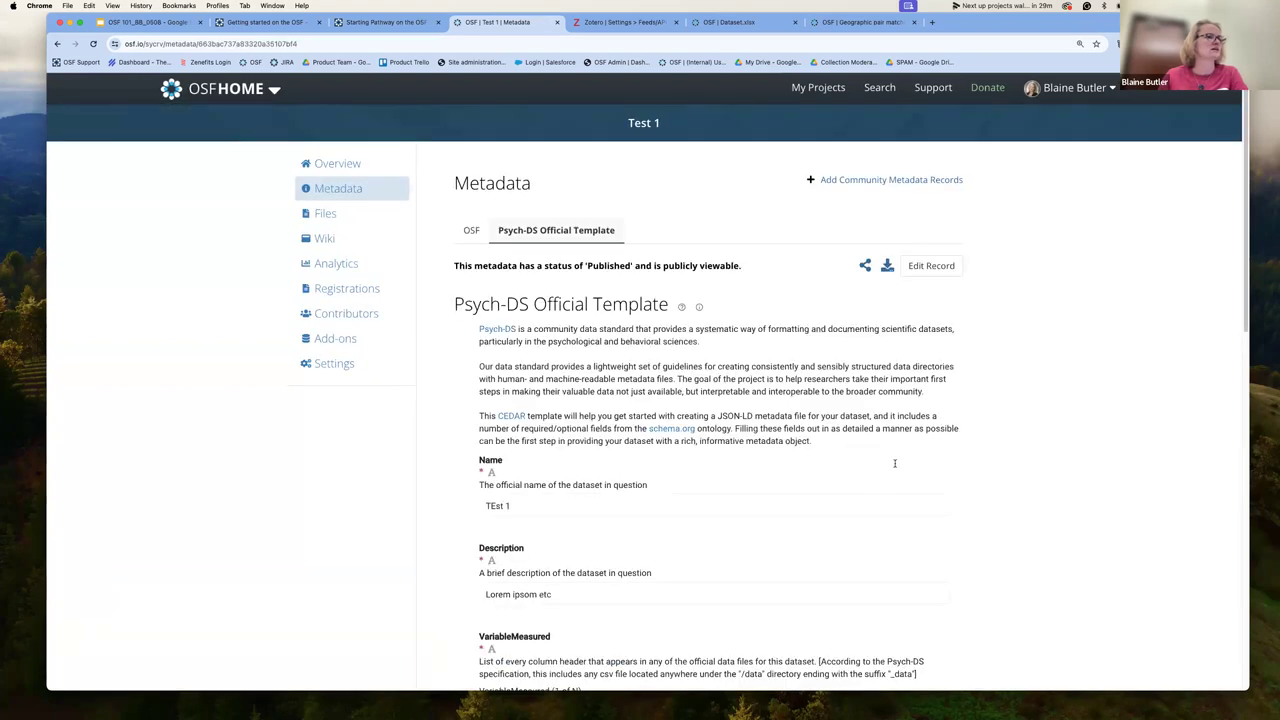
# - Review the project's standard OSF metadata and the published Psych-DS record
pyautogui.scroll(-5, 869, 397)
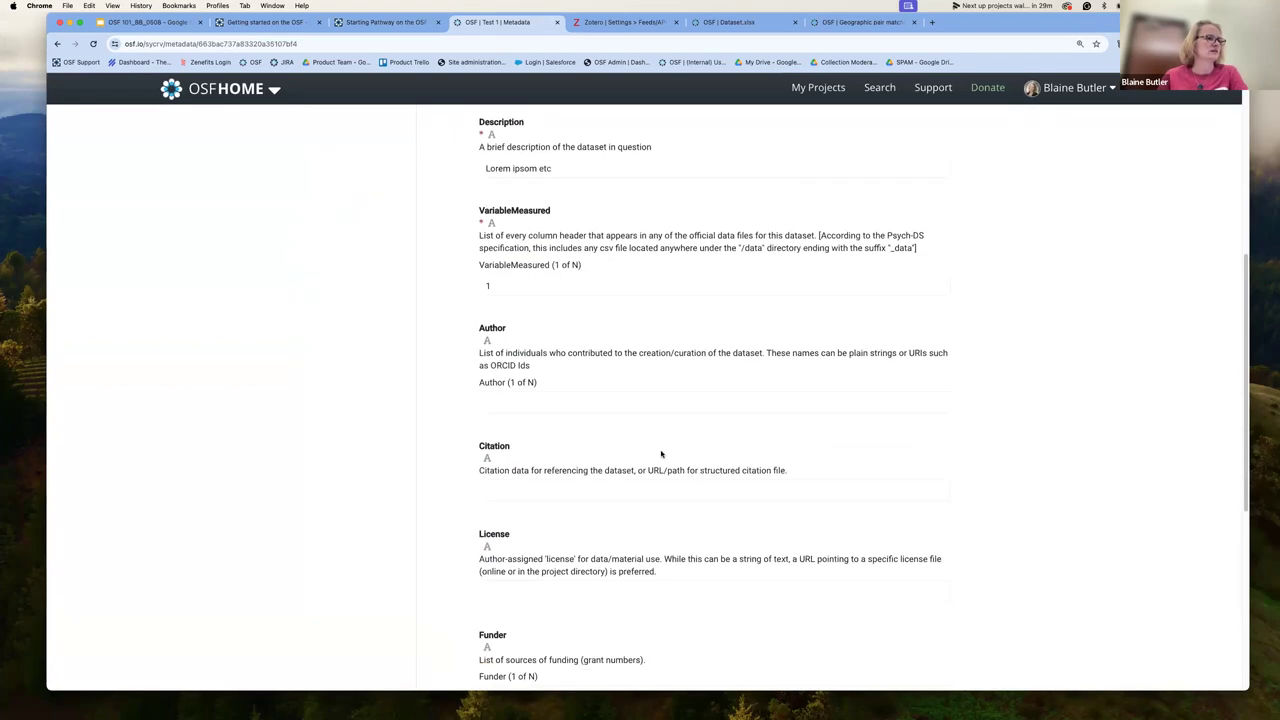
pyautogui.scroll(-5, 665, 452)
pyautogui.scroll(12, 620, 320)
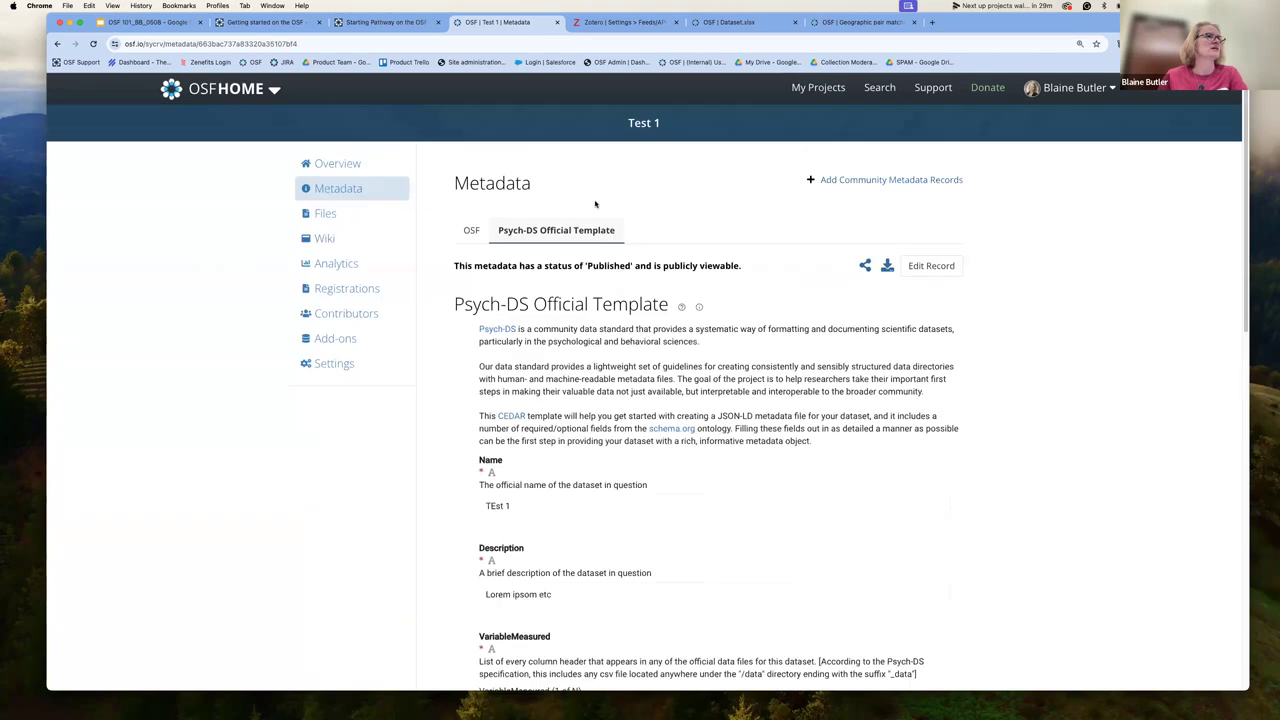
pyautogui.click(468, 231)
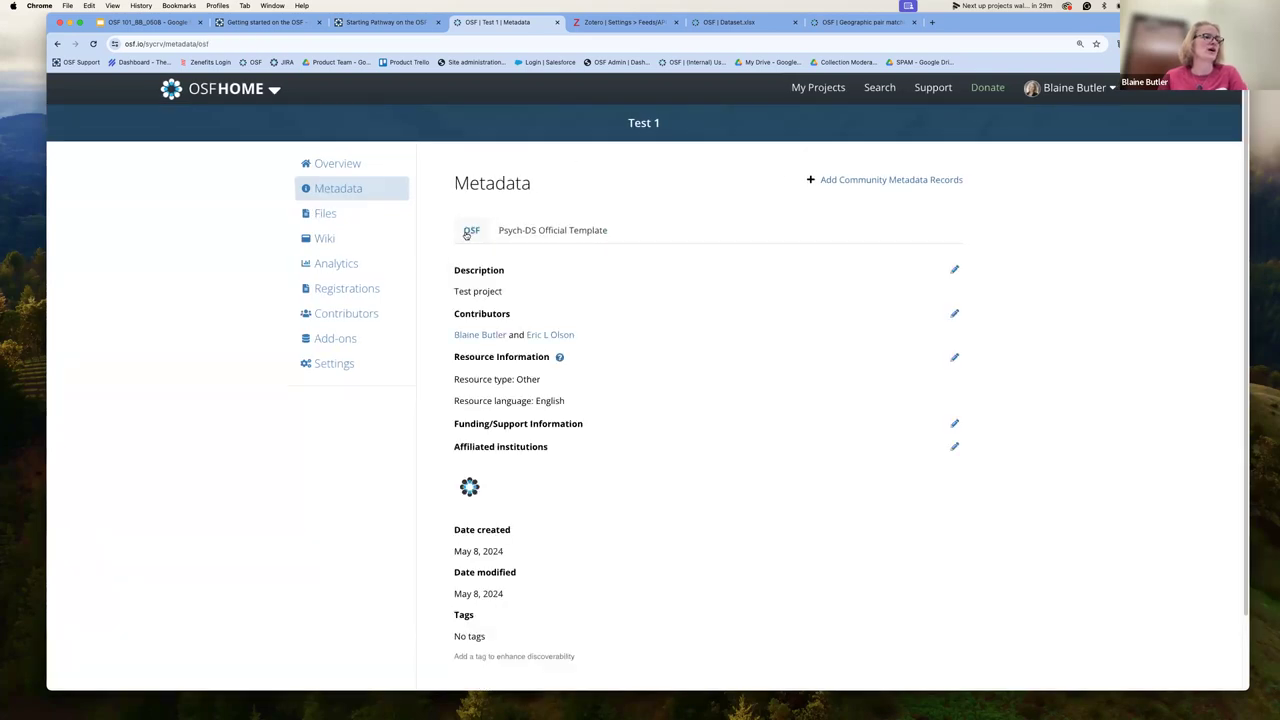
pyautogui.click(548, 240)
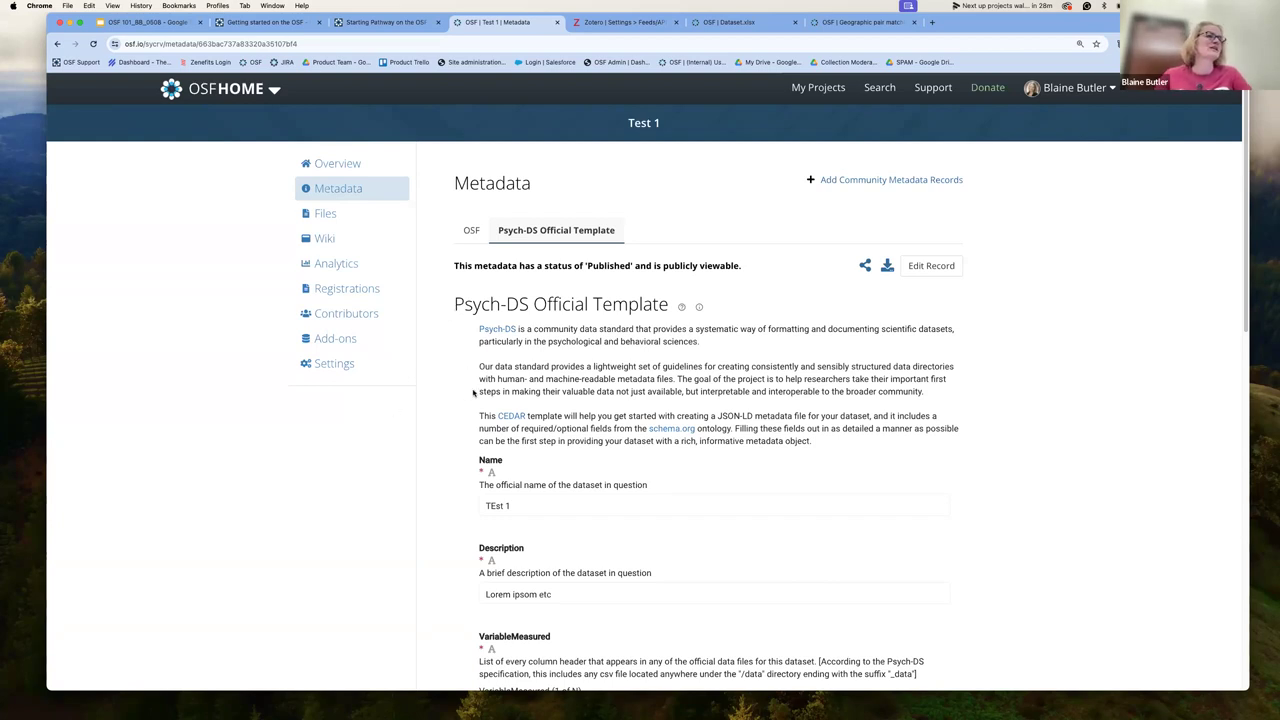
# - Return to the Test 1 overview, then show slide 20 of the OSF 101 presentation
pyautogui.click(340, 165)
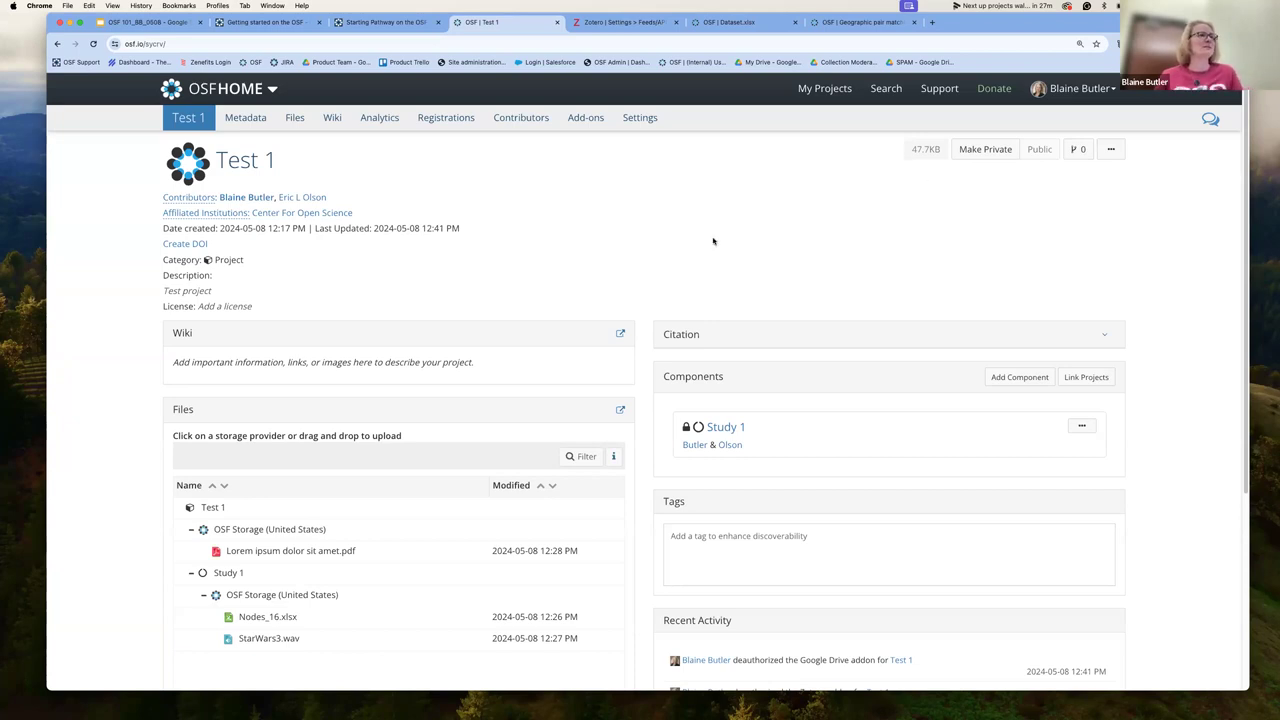
pyautogui.click(150, 24)
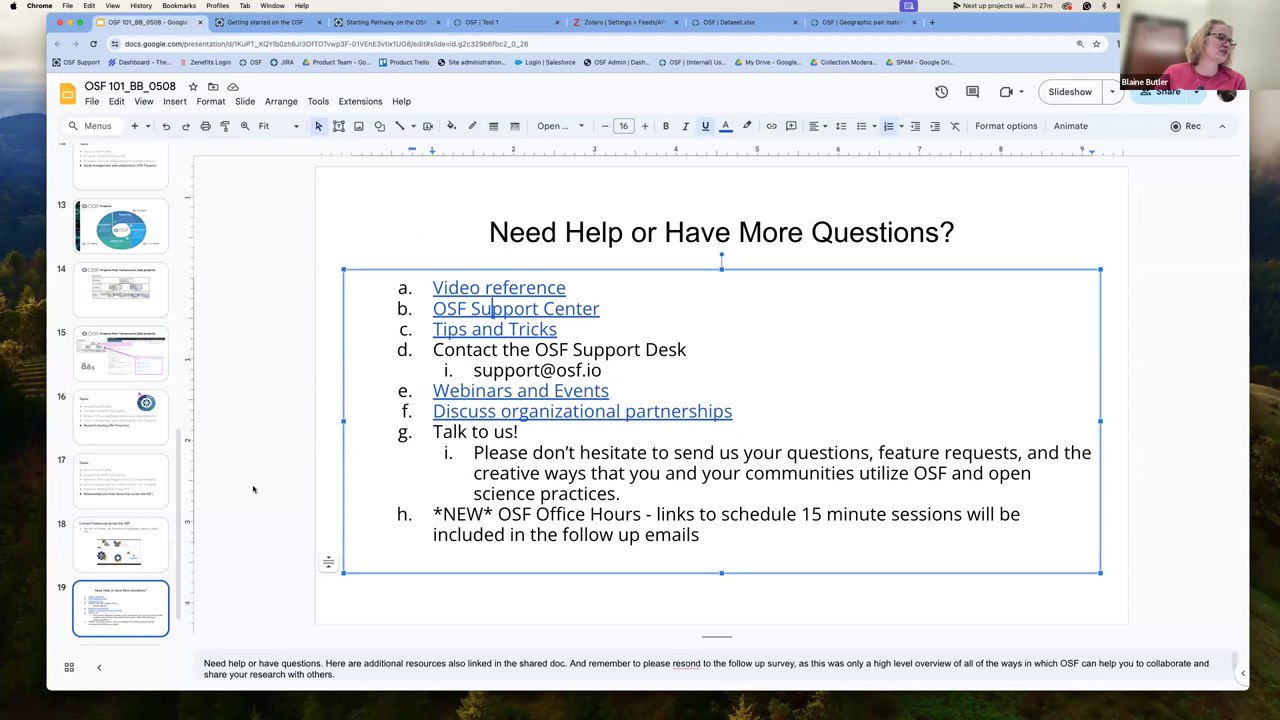
pyautogui.click(118, 605)
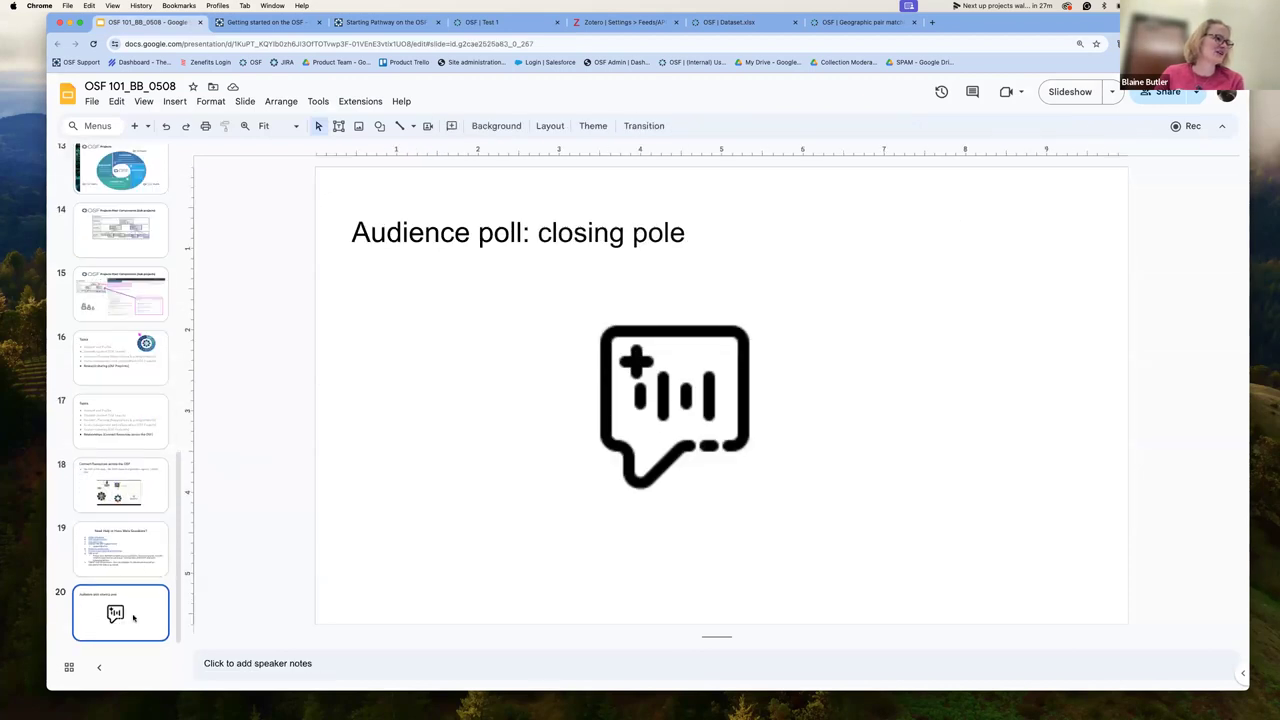